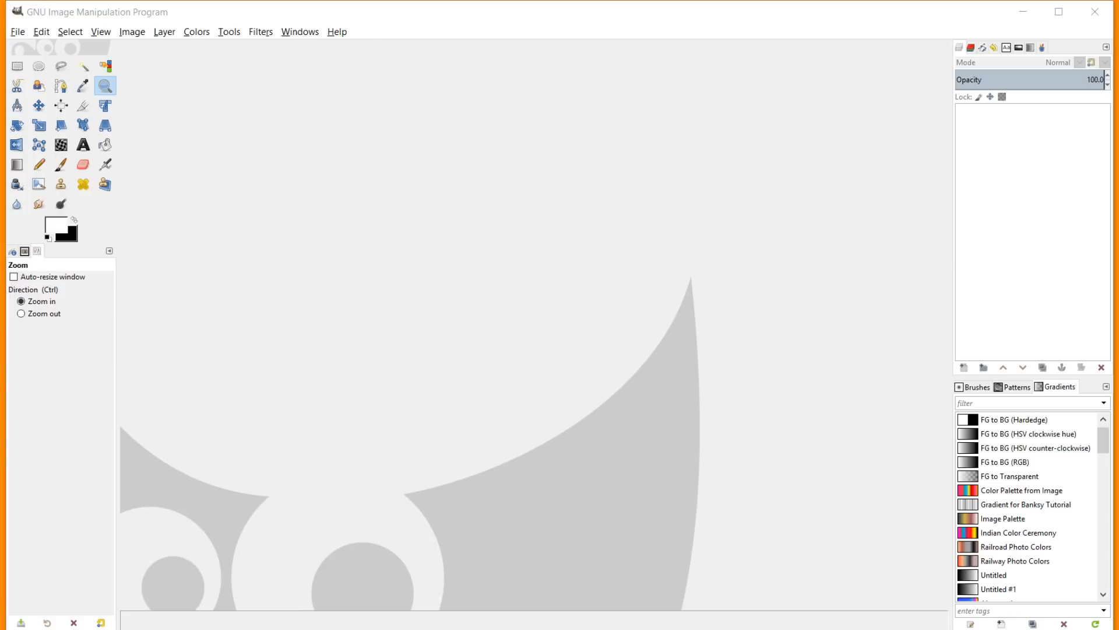
Switch to the browser and look through the Davies Media Design homepage, its Patreon page and the GIMP 2.10 photo editing course on Udemy
left_click(439, 596)
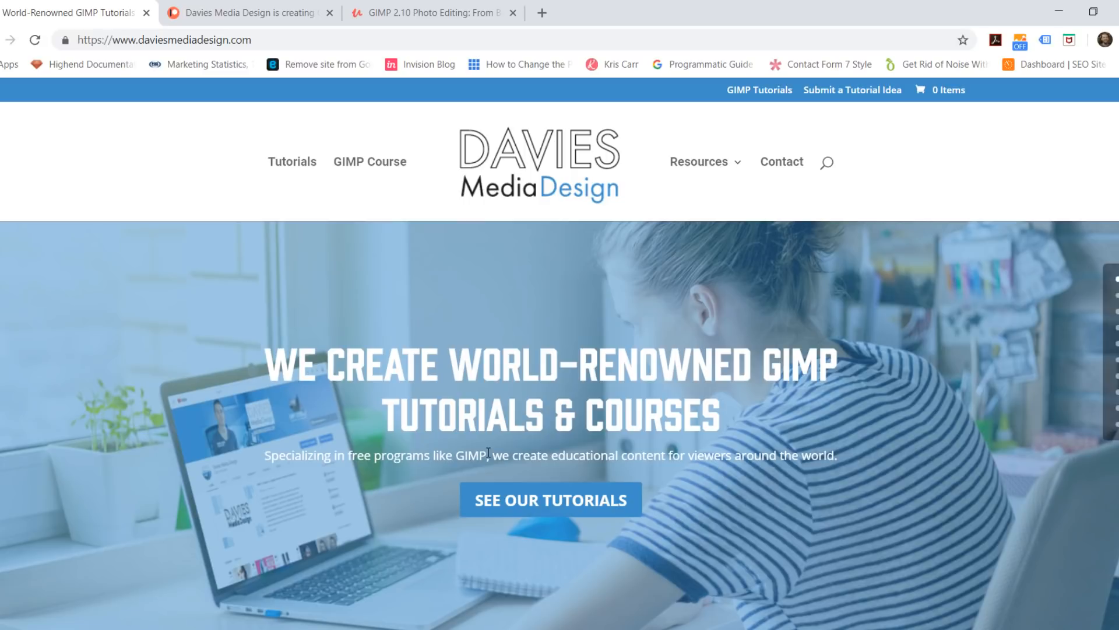
scroll(528, 436, "down", 20)
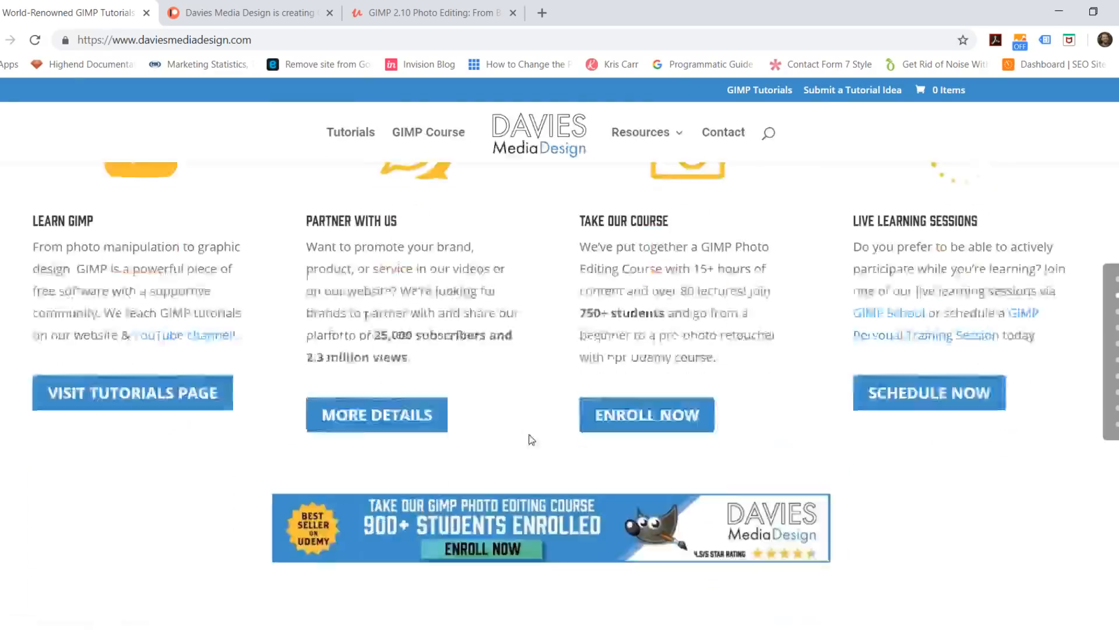
scroll(529, 437, "down", 12)
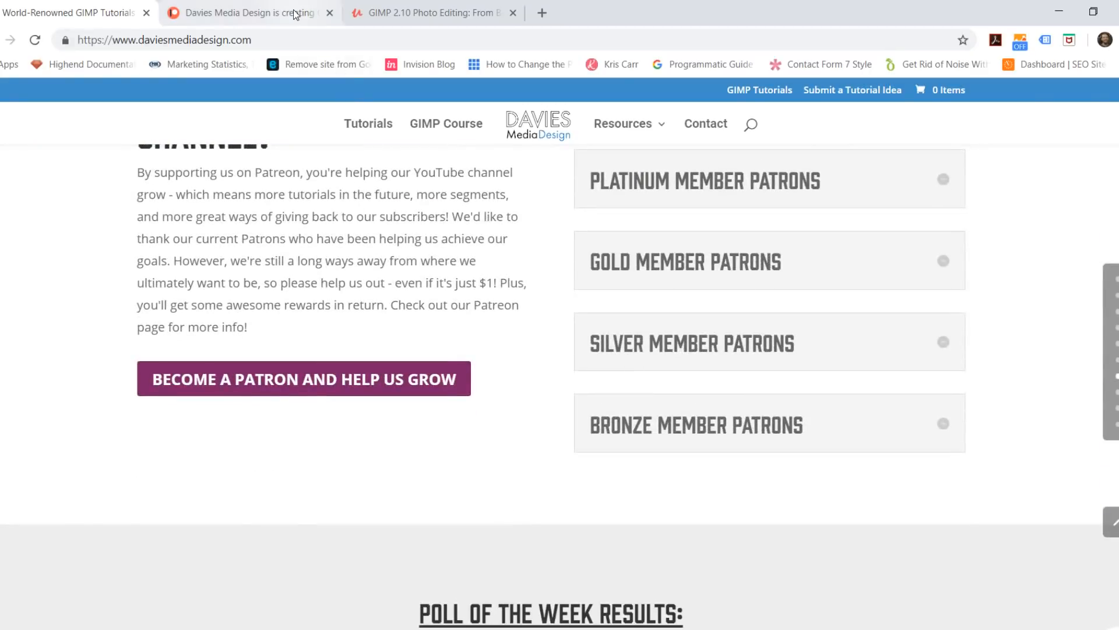
left_click(292, 10)
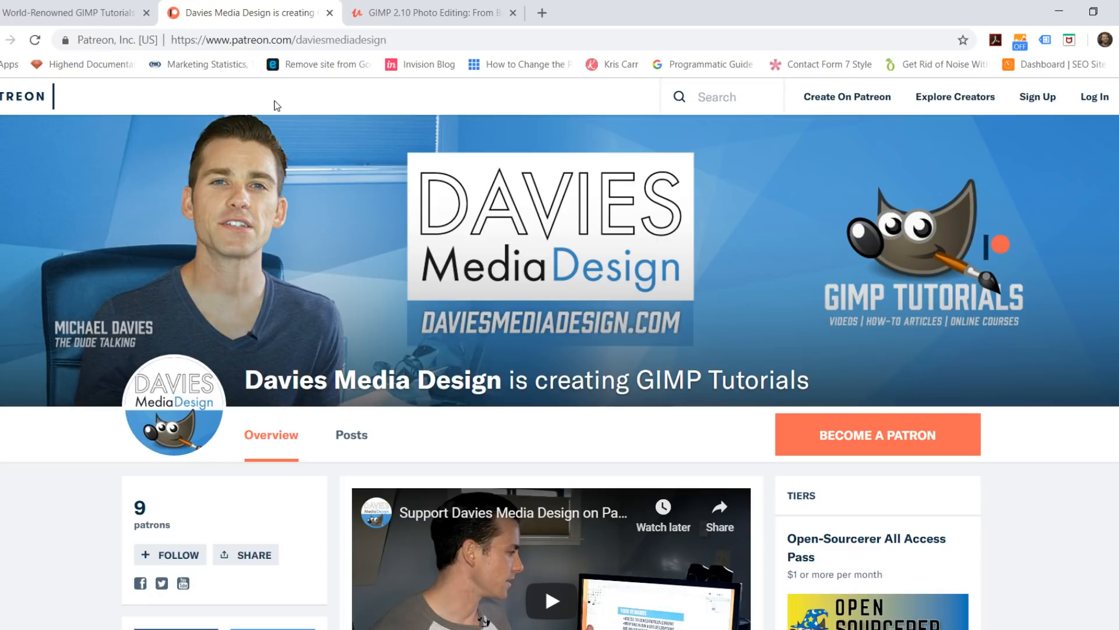
left_click(431, 13)
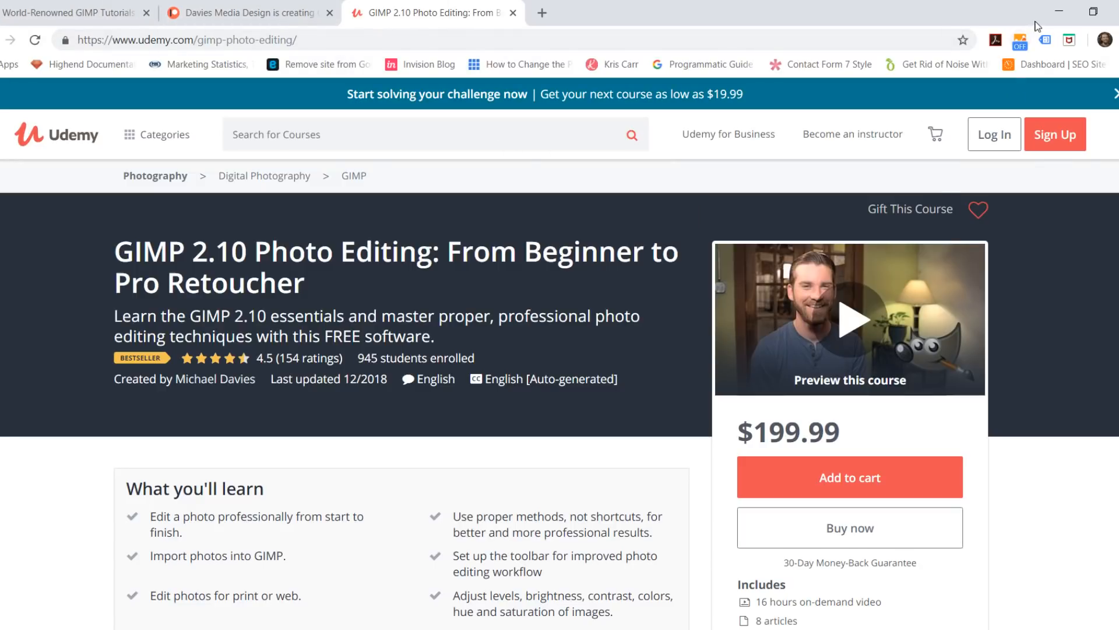
left_click(1056, 13)
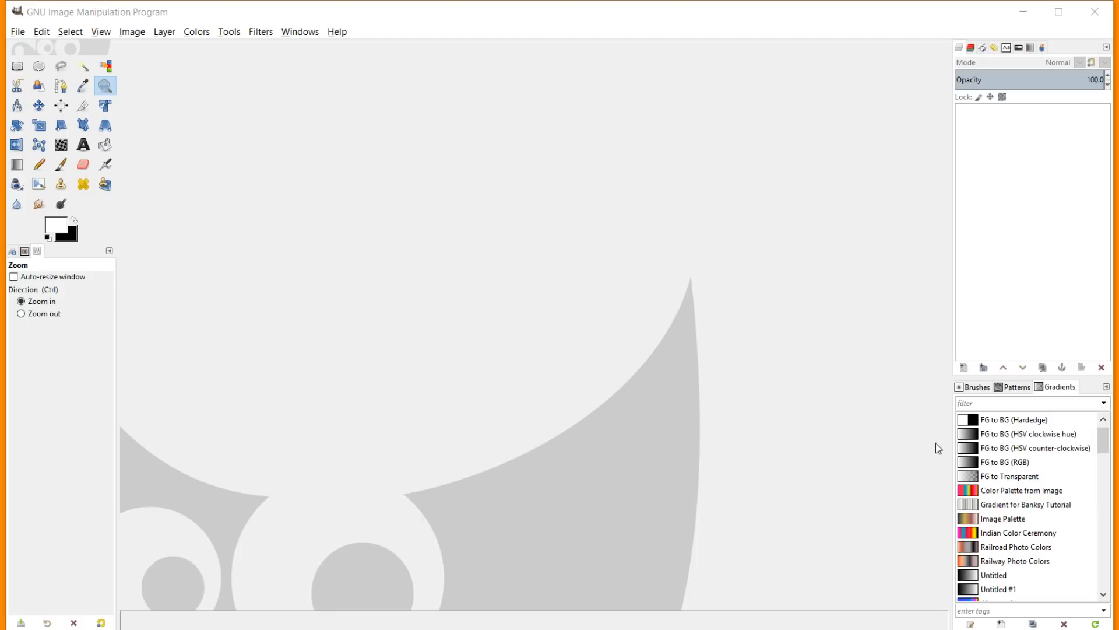
Switch to File Explorer and view the photos _MG_8383 and _MG_8464 from the Live Stream Photos folder at full size
key("alt+Tab")
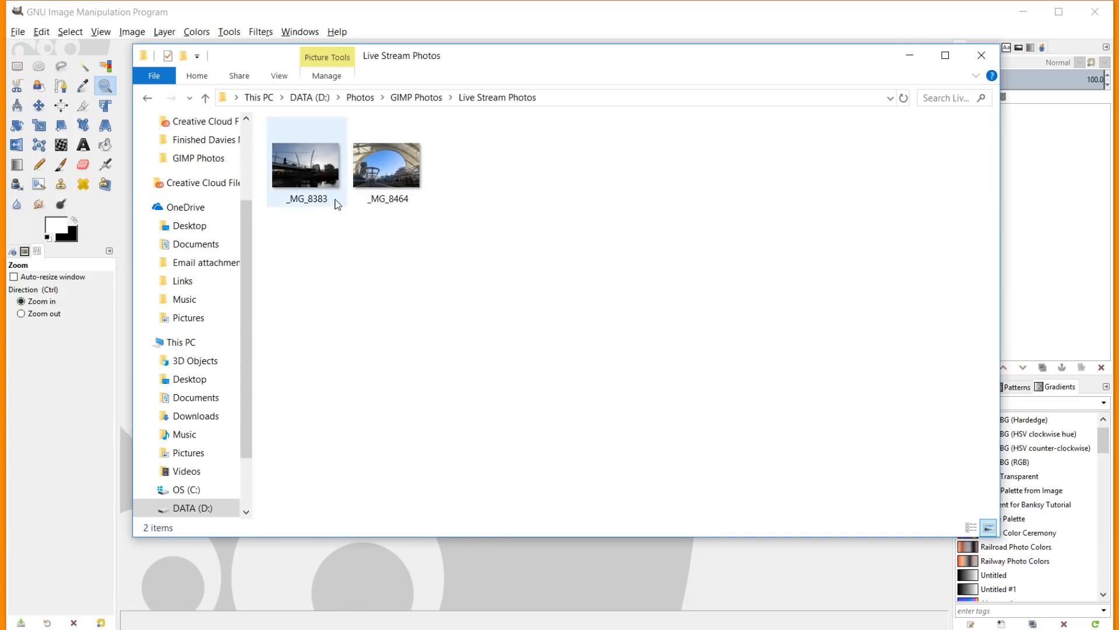
left_click(322, 186)
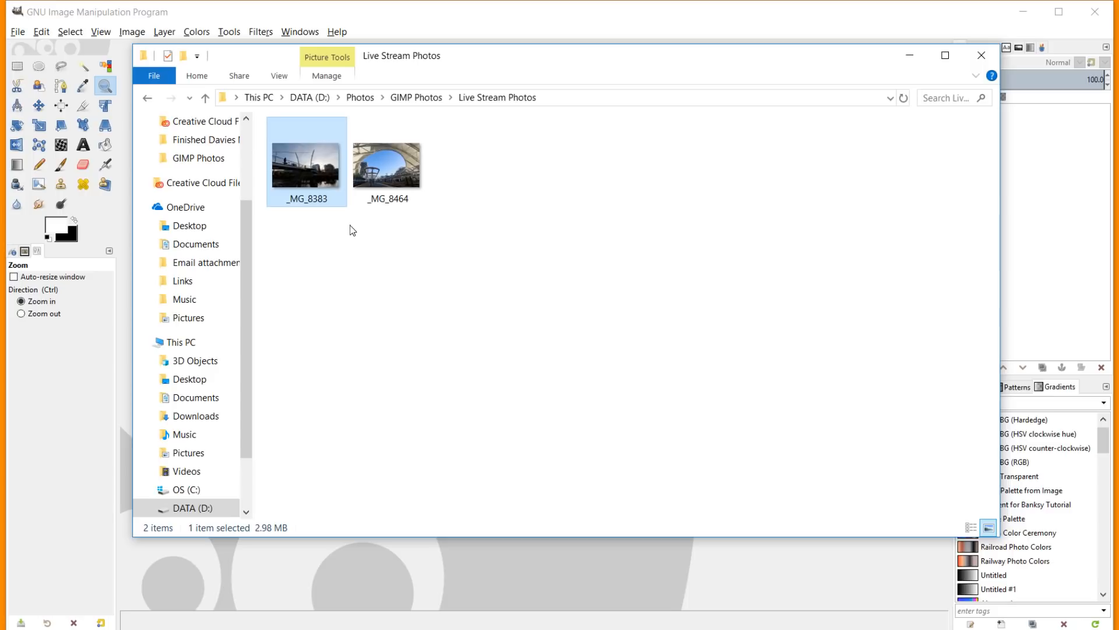
left_click(385, 179)
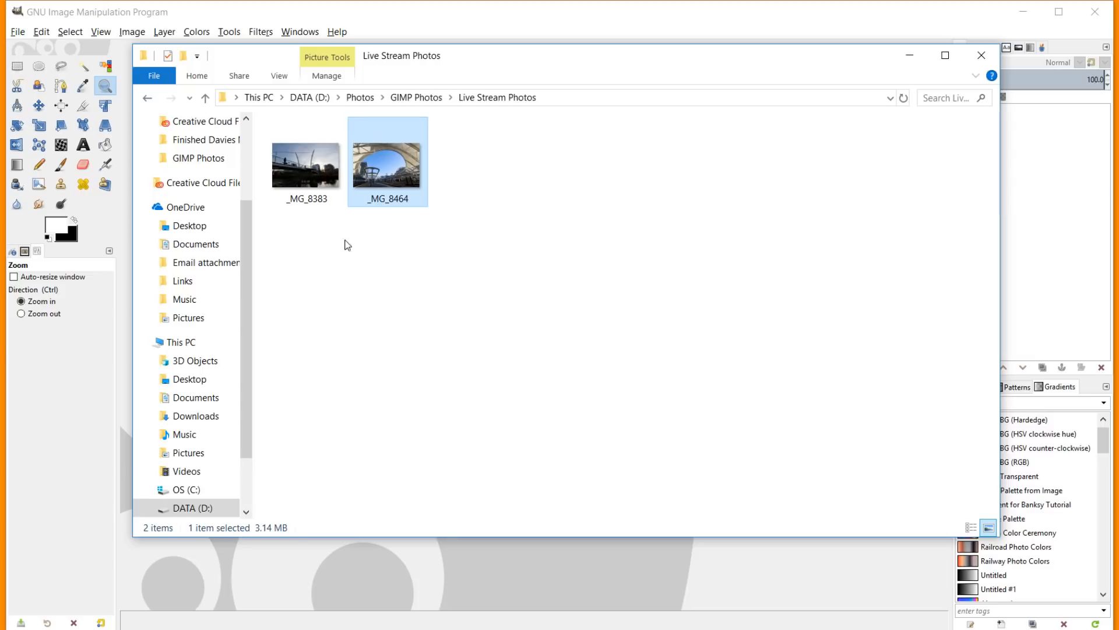
double_click(324, 178)
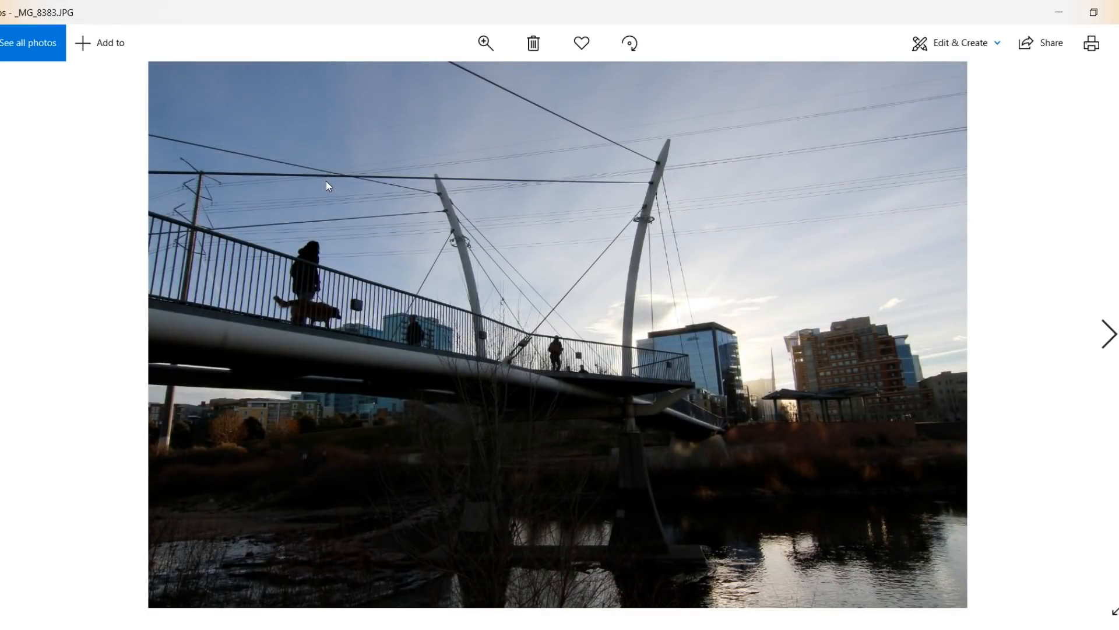
key("Right")
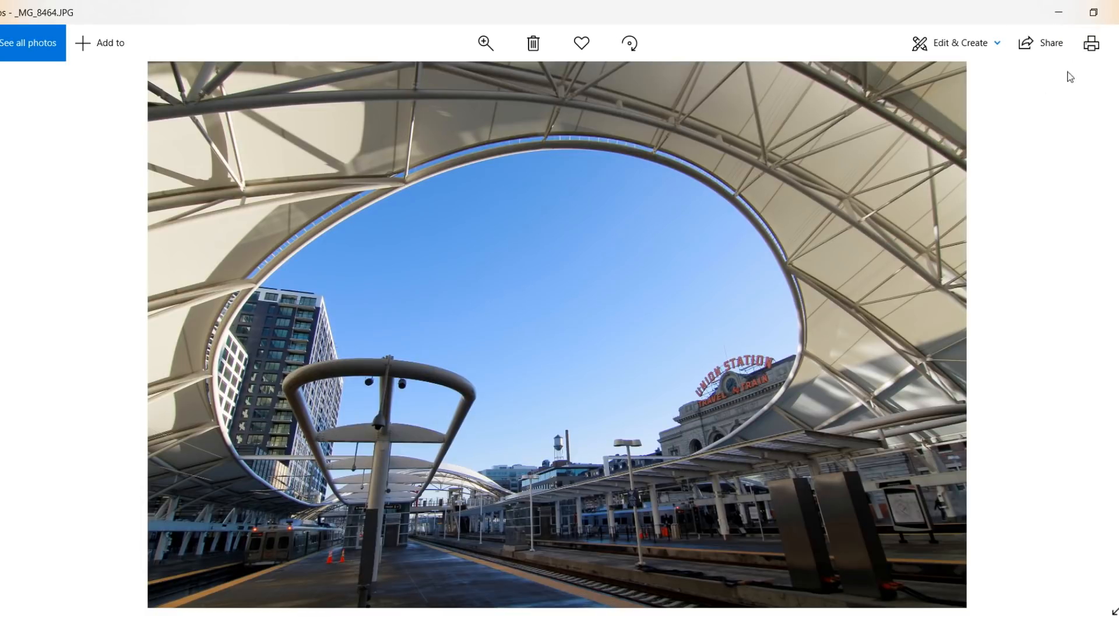
left_click(1060, 13)
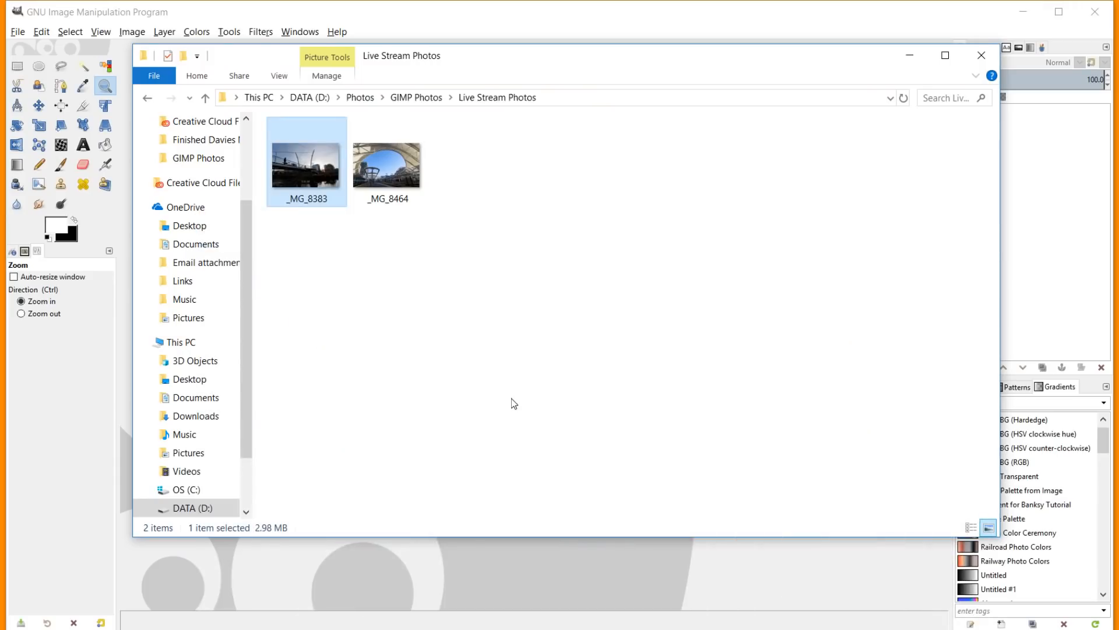
Open the photo _MG_8383 in GNU Image Manipulation Program and convert it to the RGB working space
right_click(319, 172)
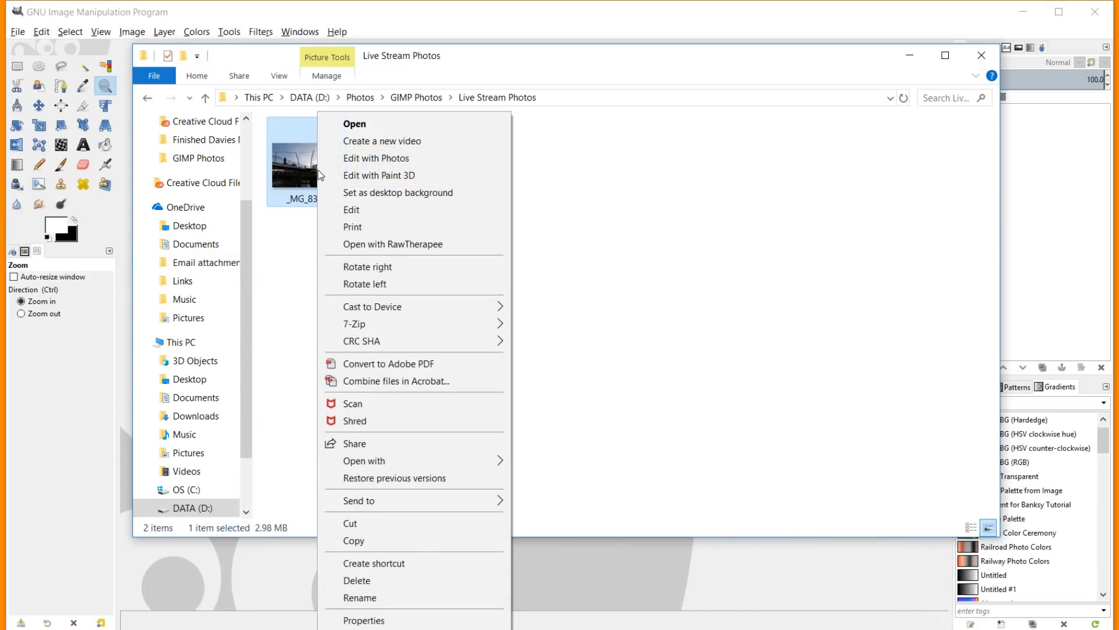
mouse_move(386, 464)
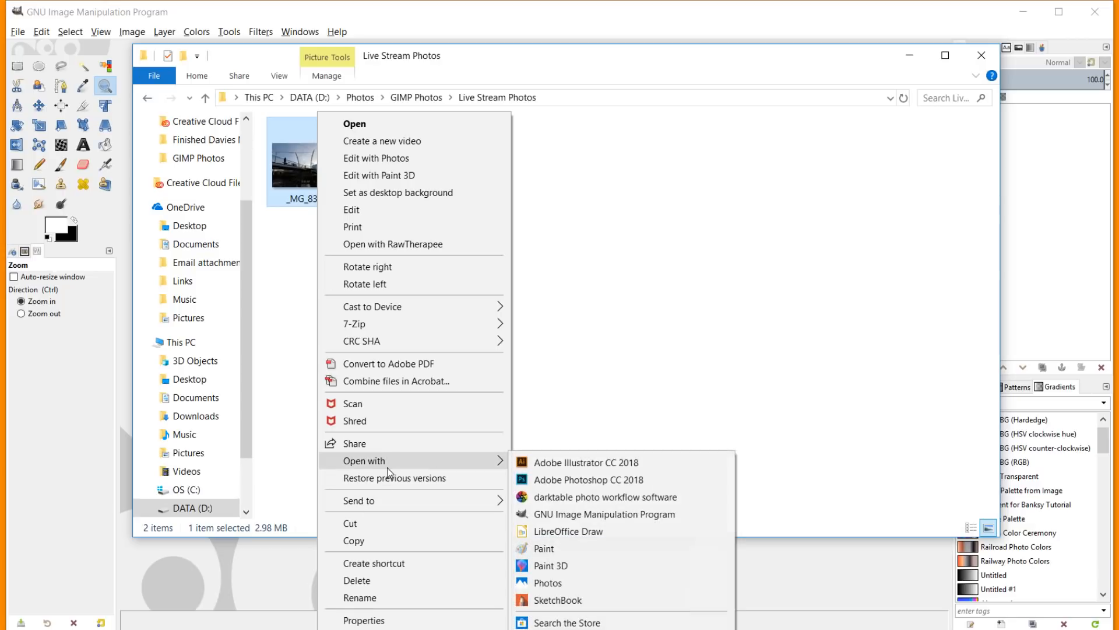
left_click(585, 514)
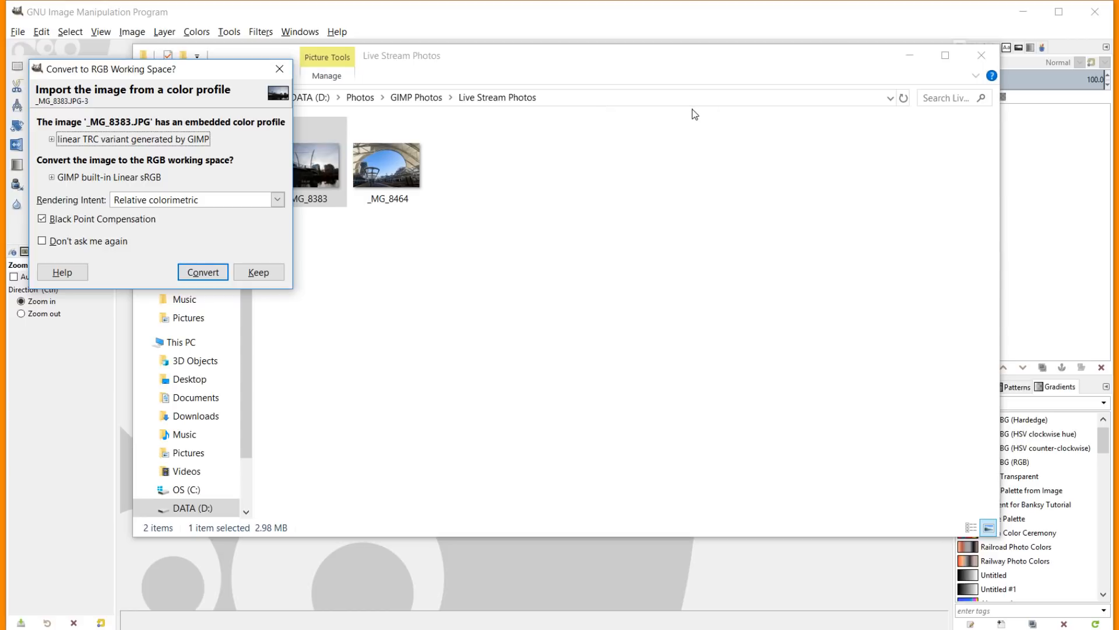
left_click(909, 55)
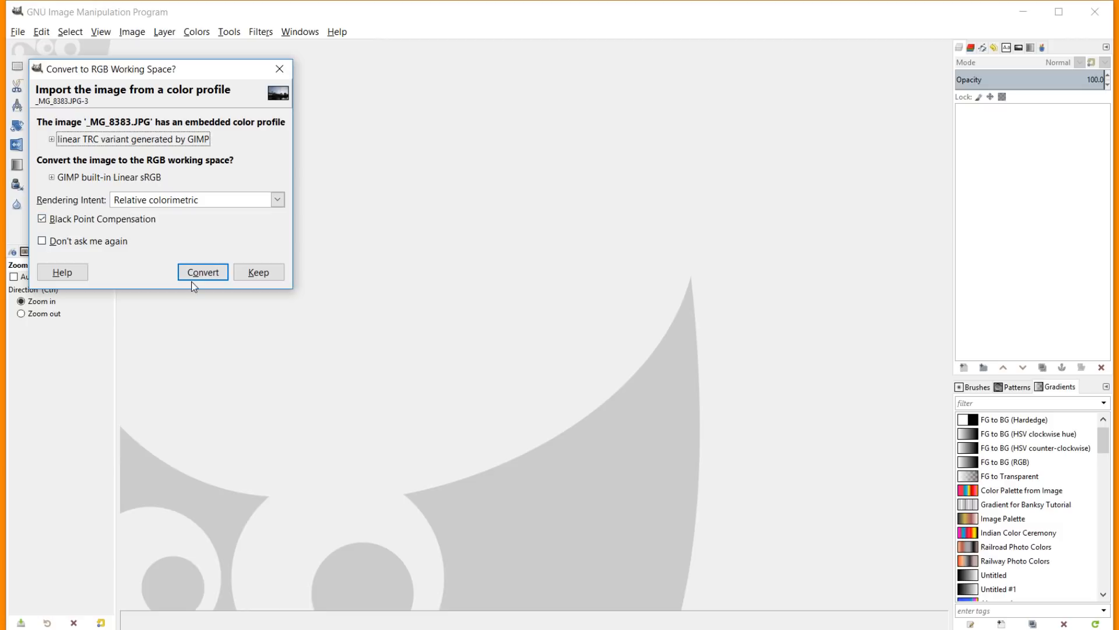
left_click(214, 271)
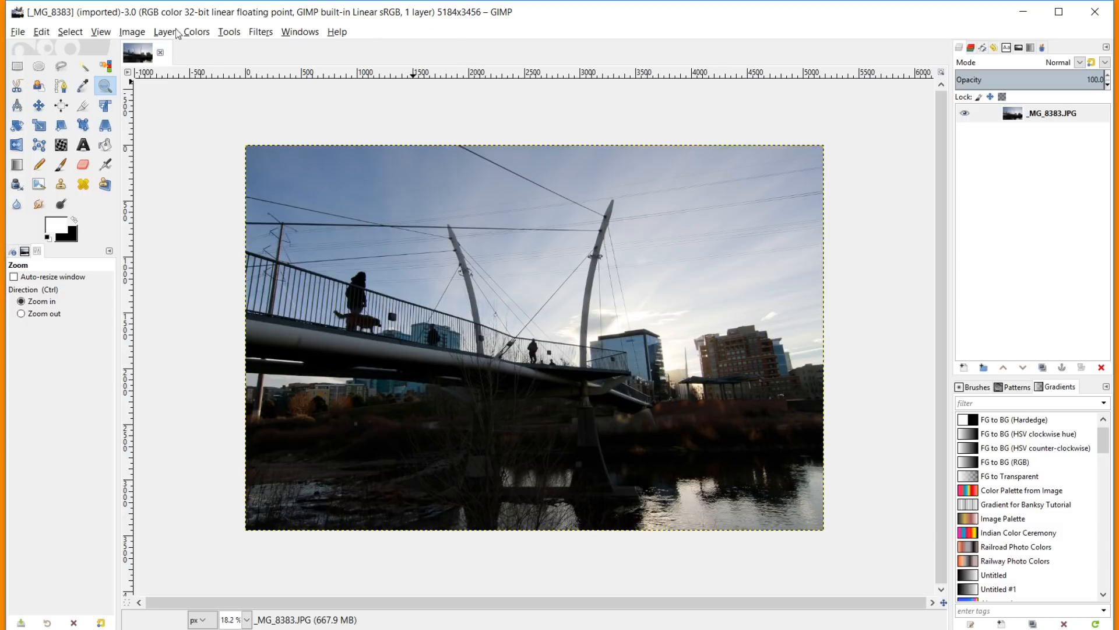
Scale the image to 1920 × 1280 pixels using NoHalo interpolation
left_click(131, 32)
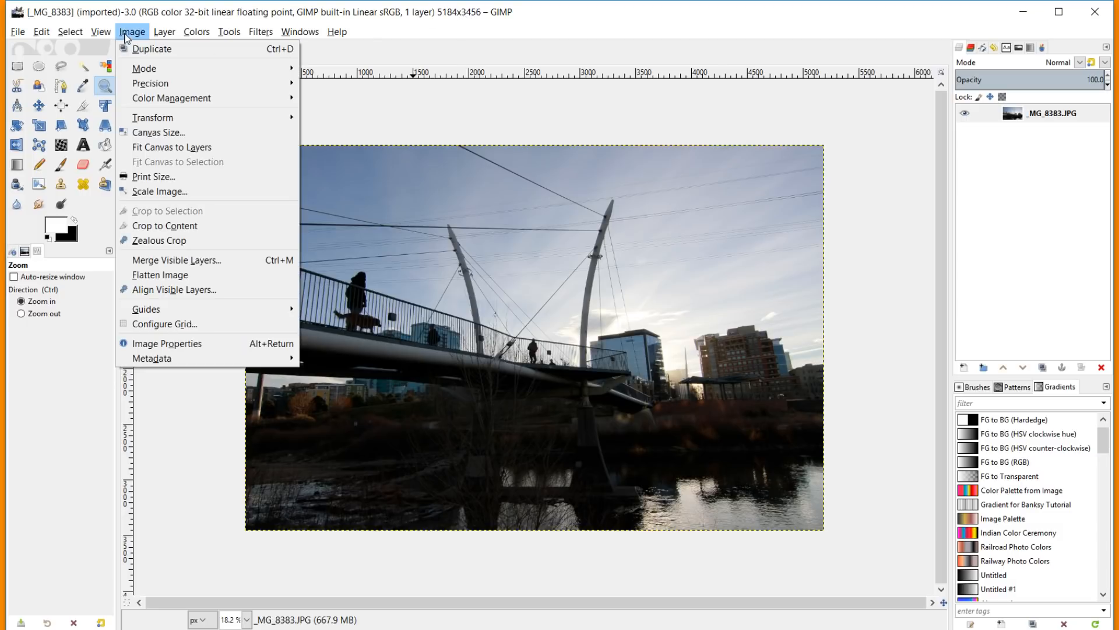
left_click(163, 191)
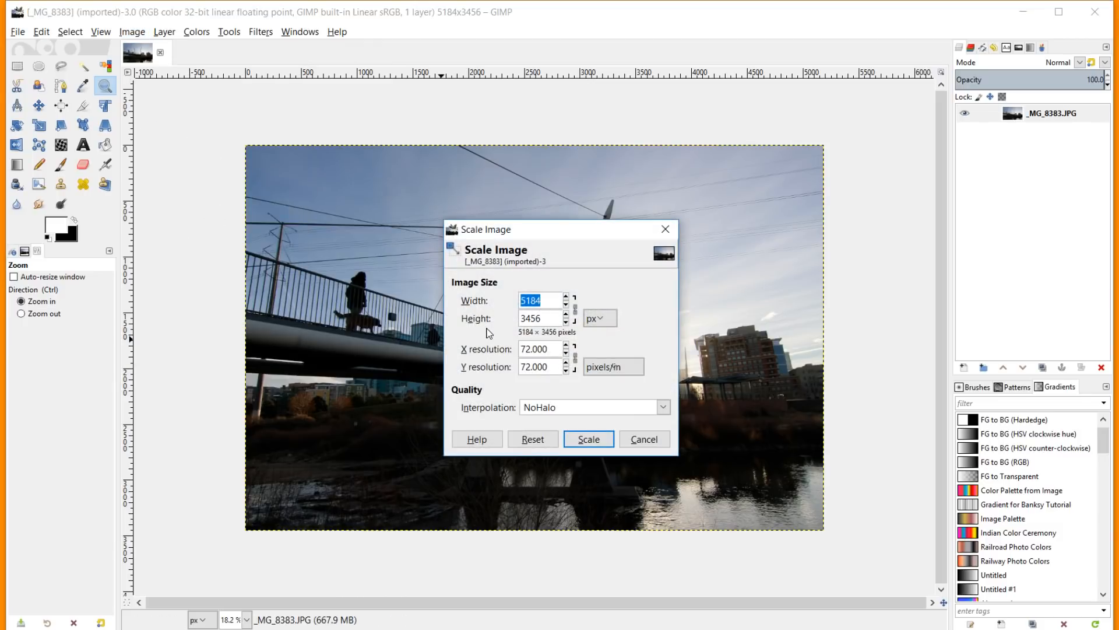
type("1920")
key("Tab")
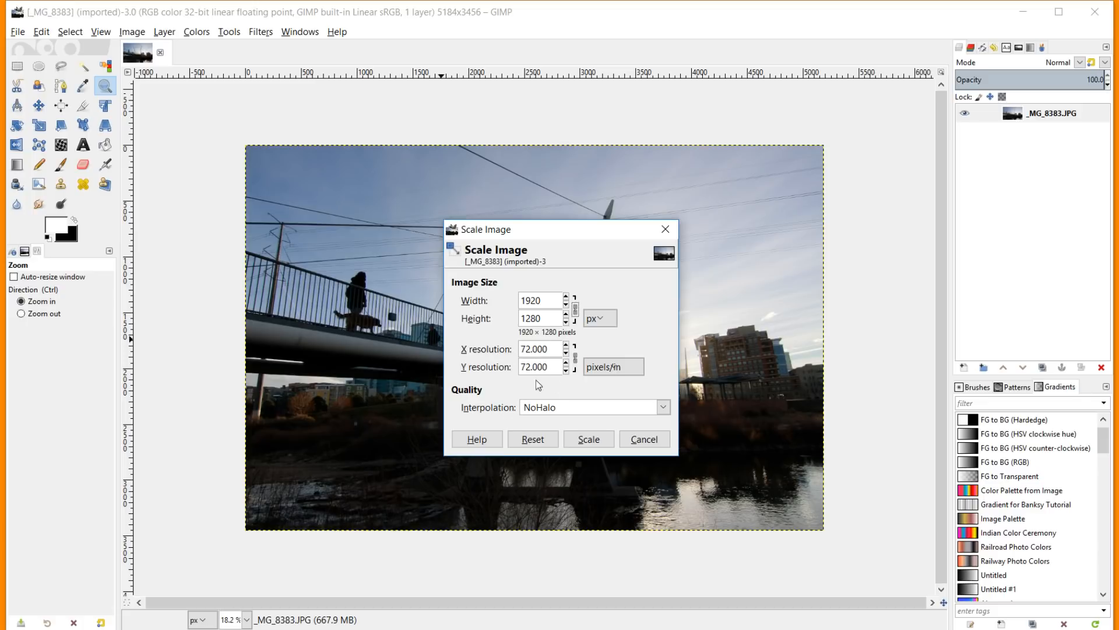
left_click(542, 411)
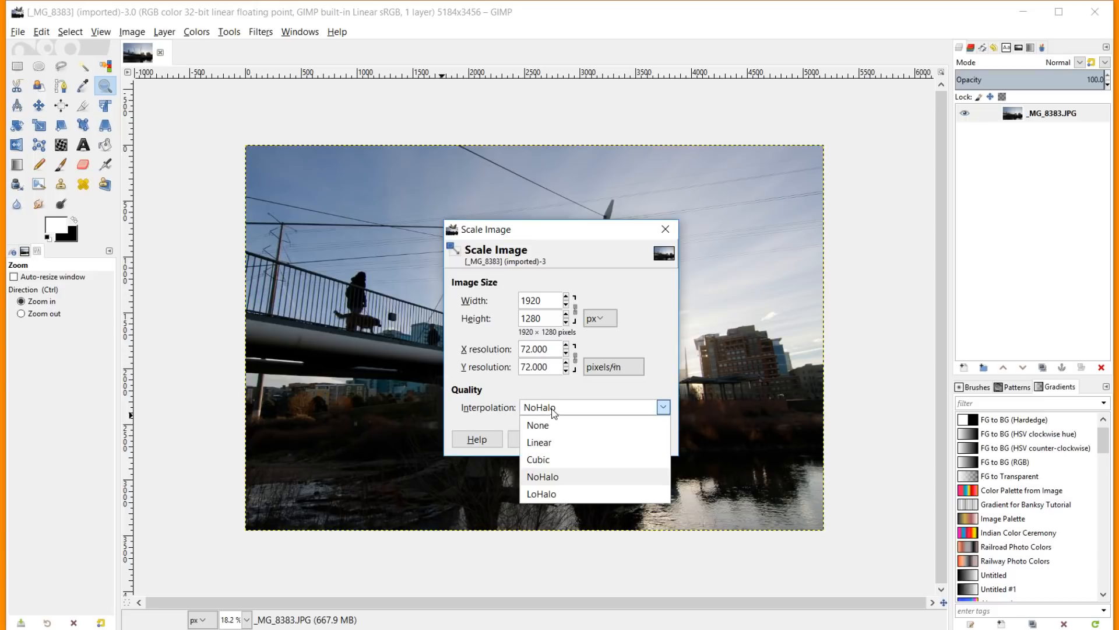
left_click(556, 412)
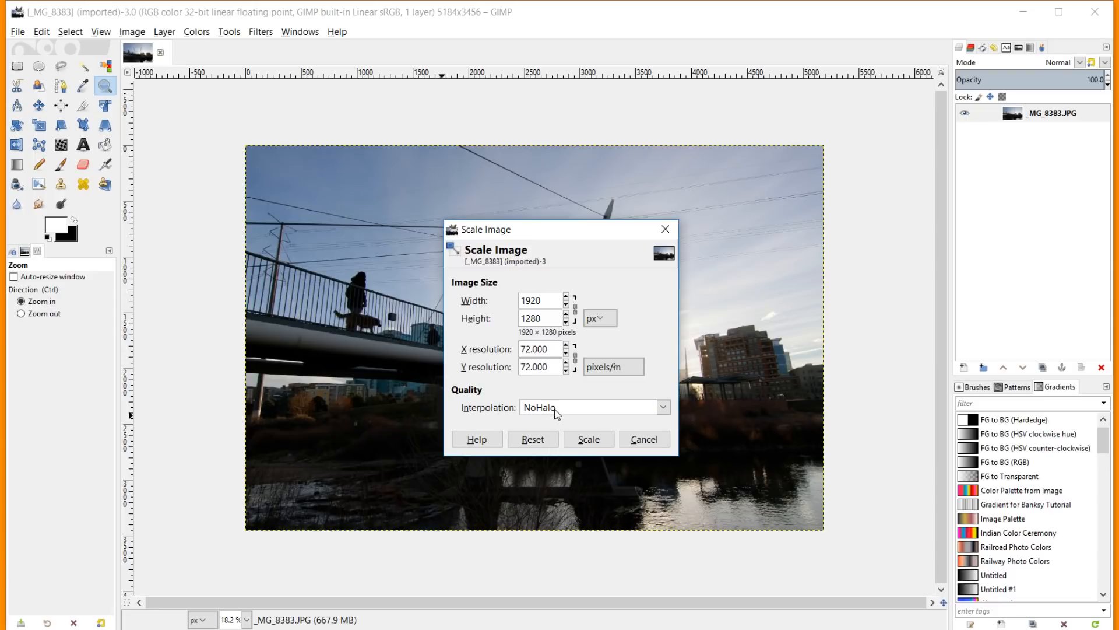
left_click(597, 439)
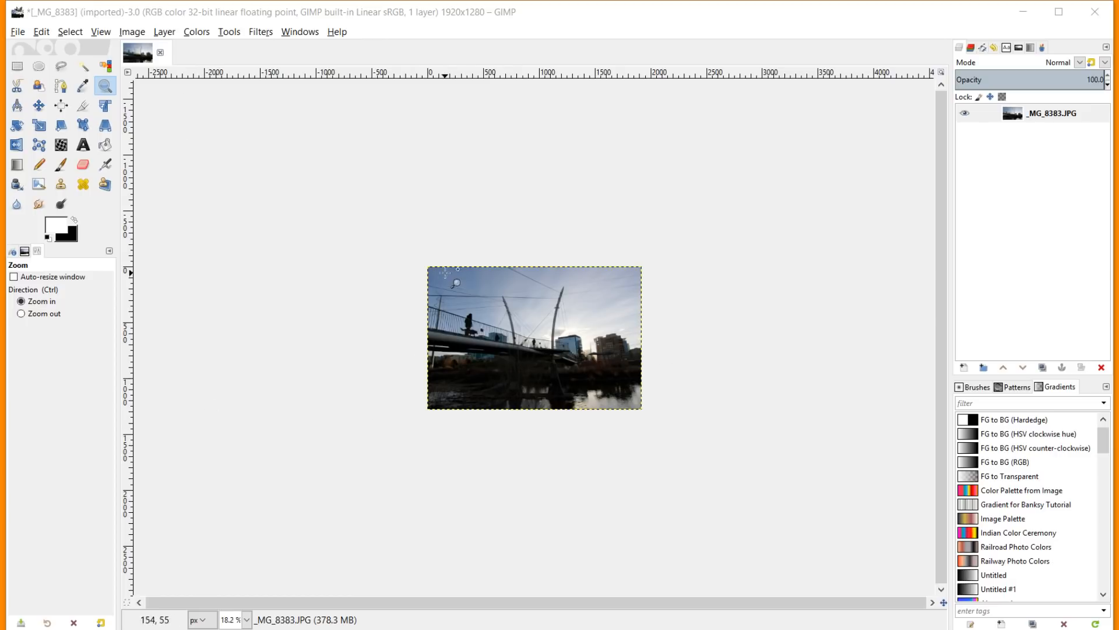
Duplicate the photo layer and rename the copy "Main"
left_click(945, 71)
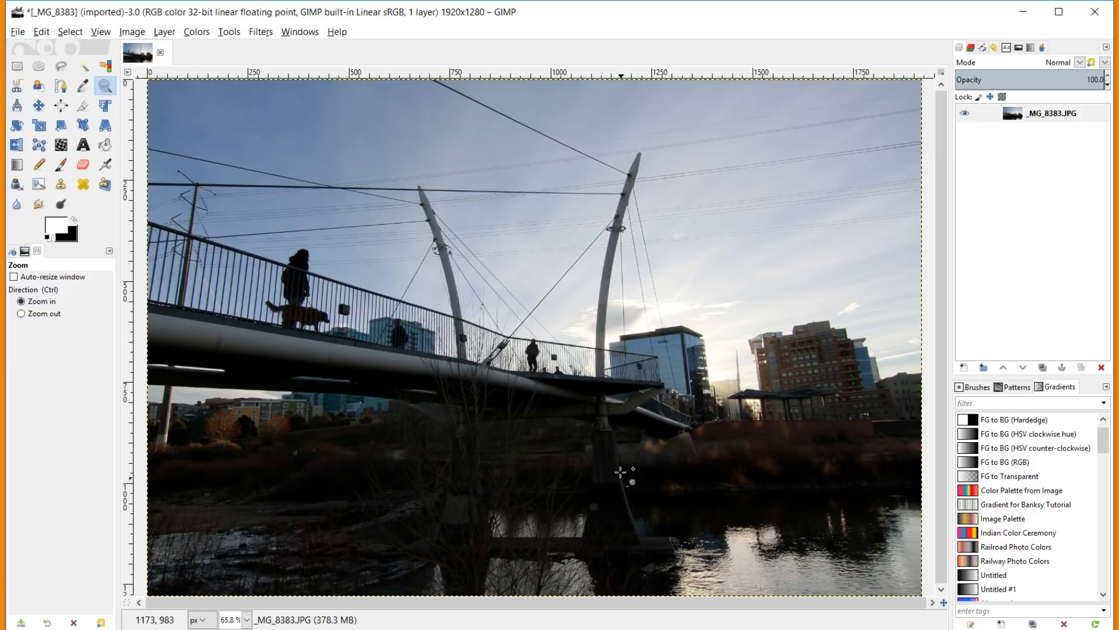
left_click(1042, 368)
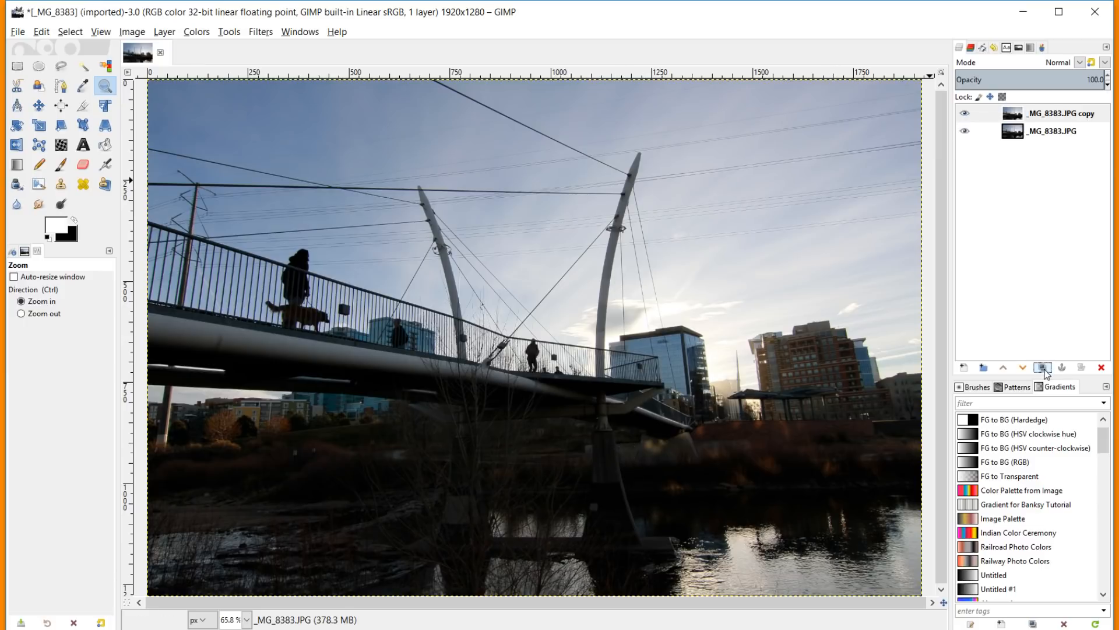
double_click(1067, 114)
type("Main")
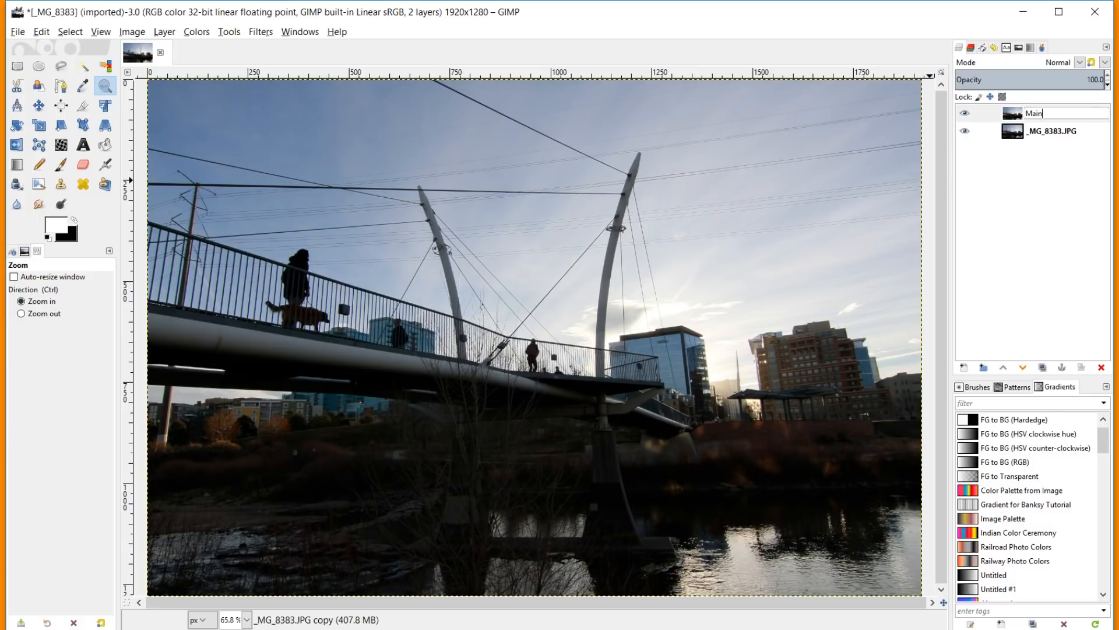
key("Return")
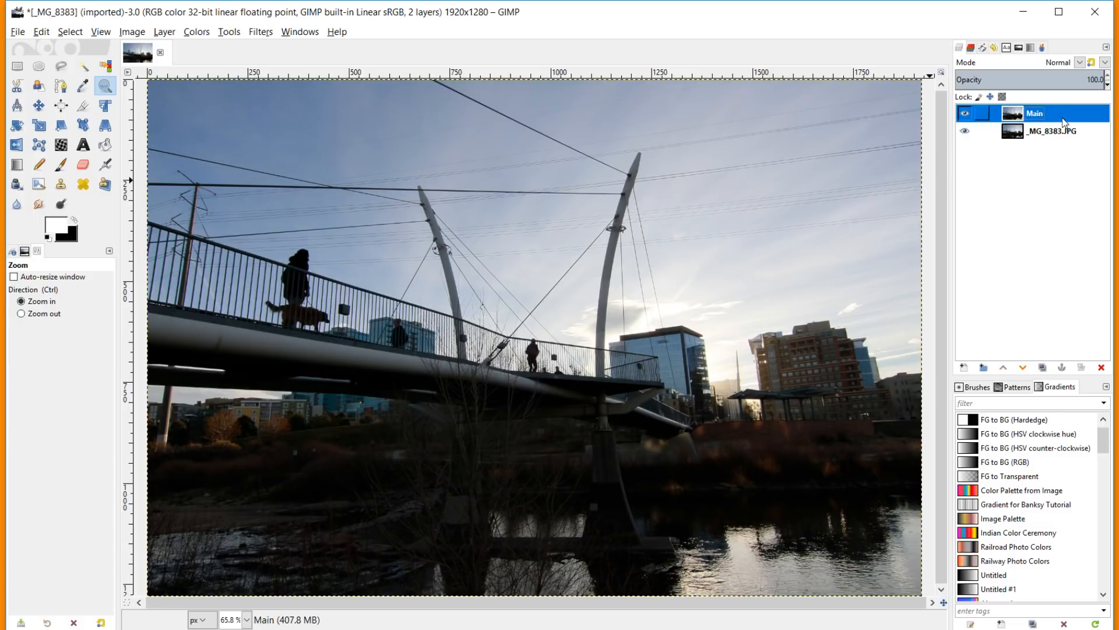
Start a Color Balance adjustment on the Main layer, setting the midtones to Magenta-Green 1.8 and Yellow-Blue -2.7
left_click(591, 347, "ctrl")
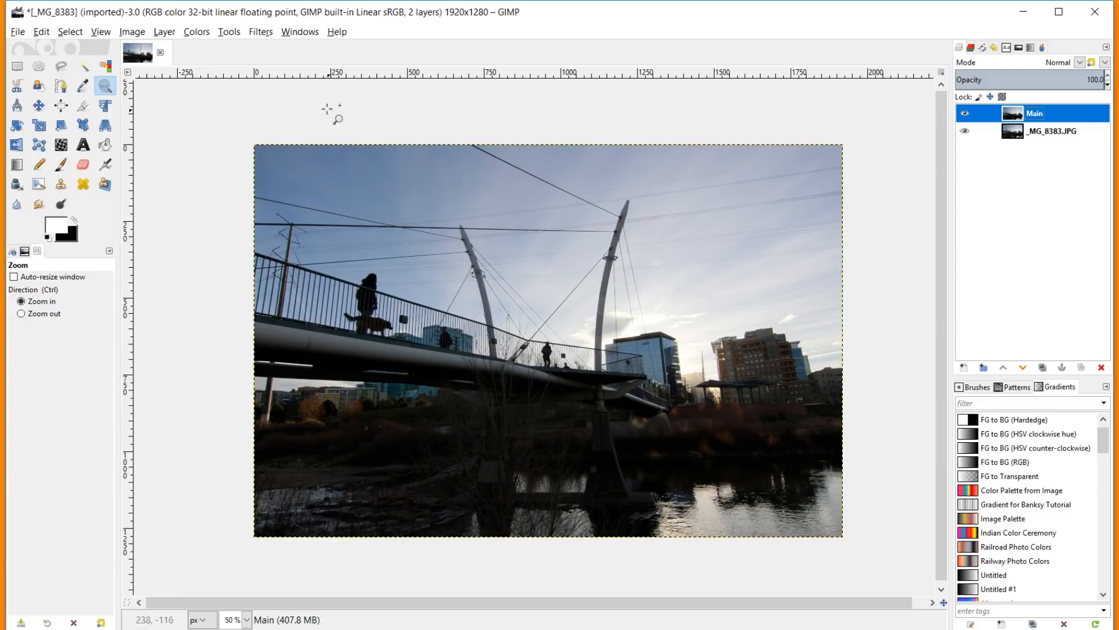
left_click(202, 33)
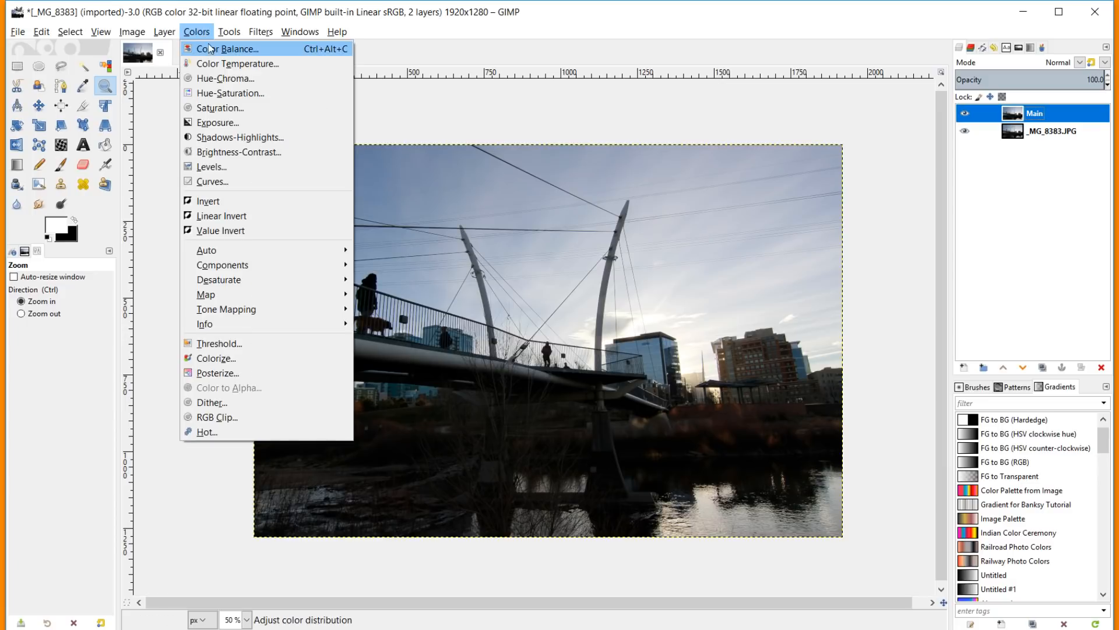
left_click(214, 50)
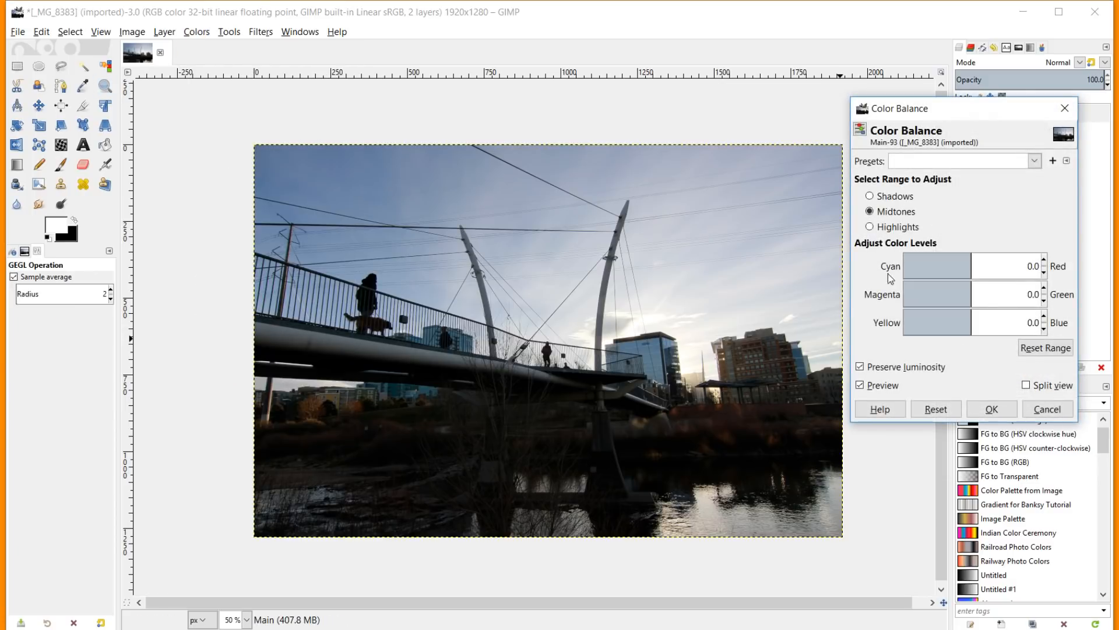
left_click_drag(966, 324, 972, 286)
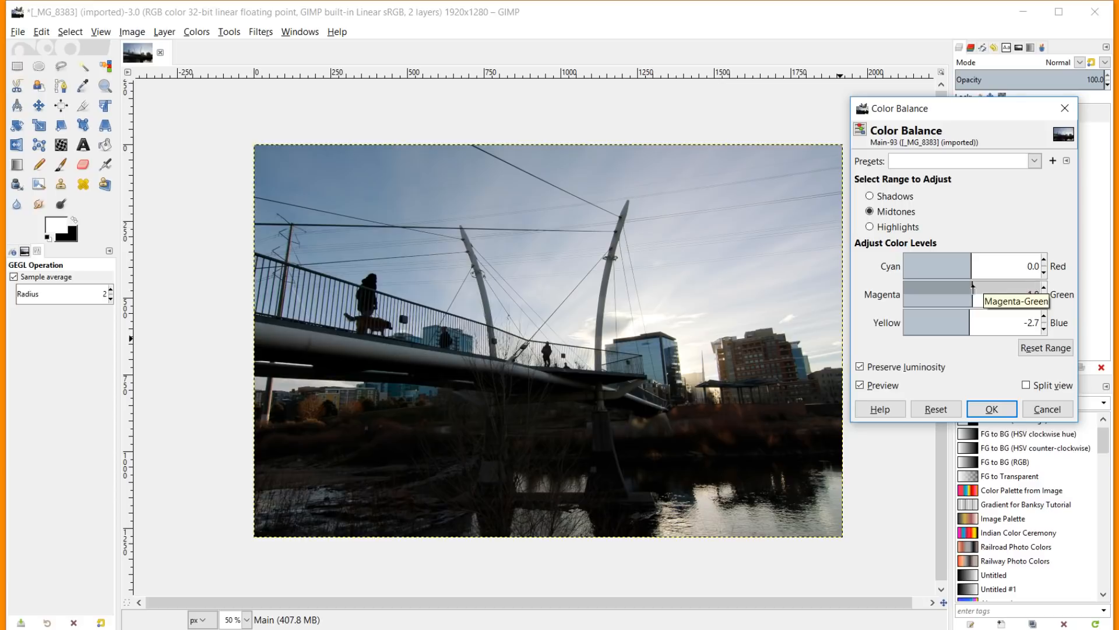
left_click_drag(974, 261, 972, 263)
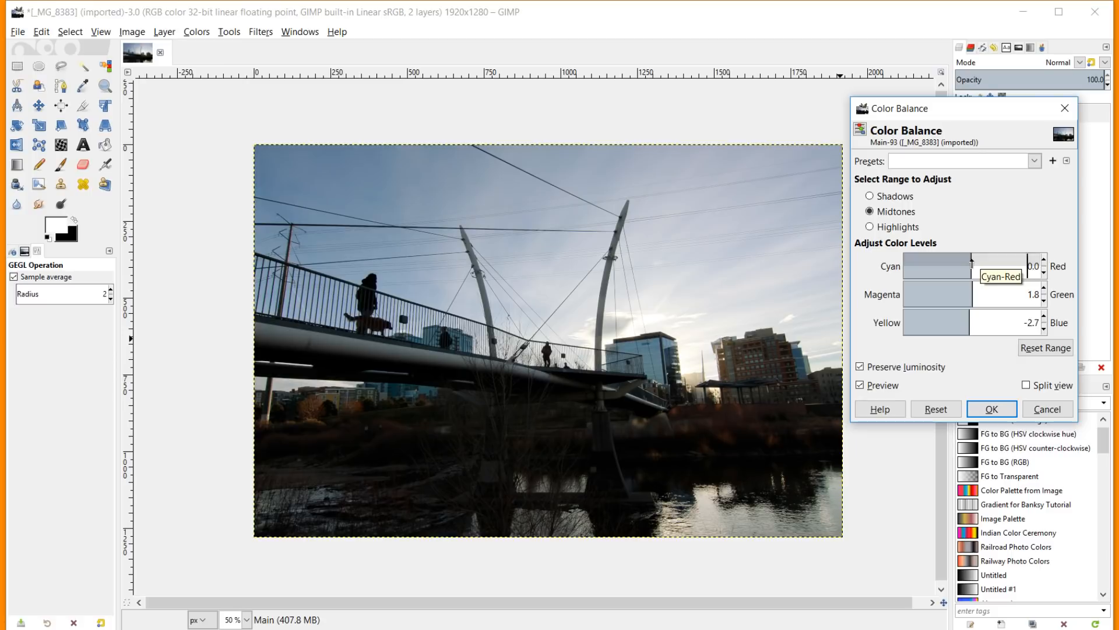
Set the shadows color balance to Cyan-Red 3.6 and Yellow-Blue -0.9, then compare it with the preview off and on
key("alt+s")
left_click_drag(972, 264, 974, 263)
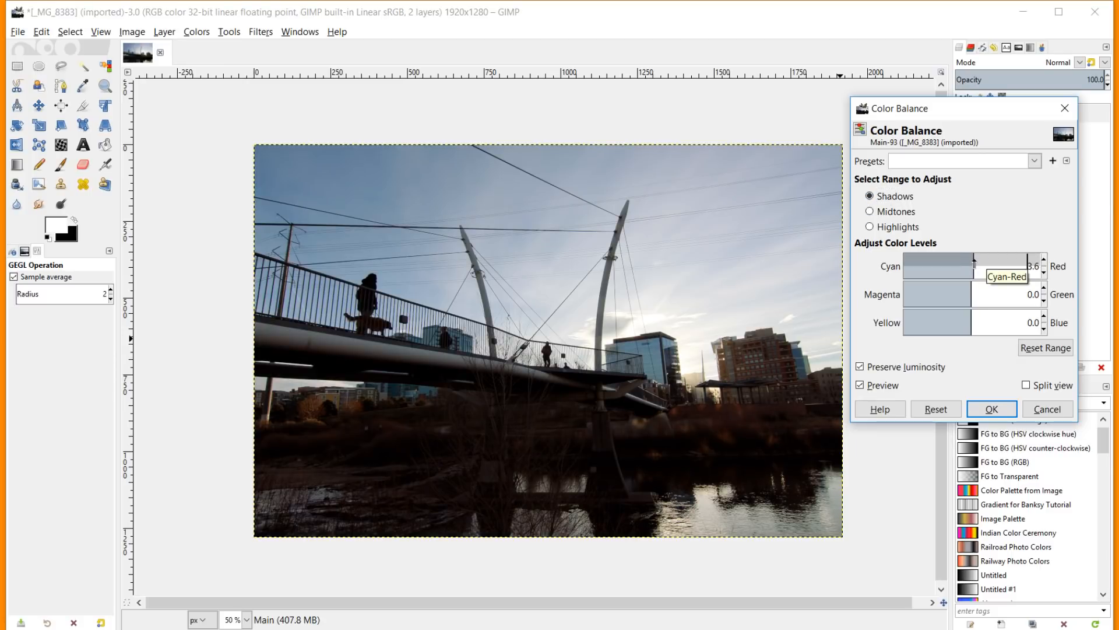
left_click(974, 318)
left_click_drag(974, 319, 971, 316)
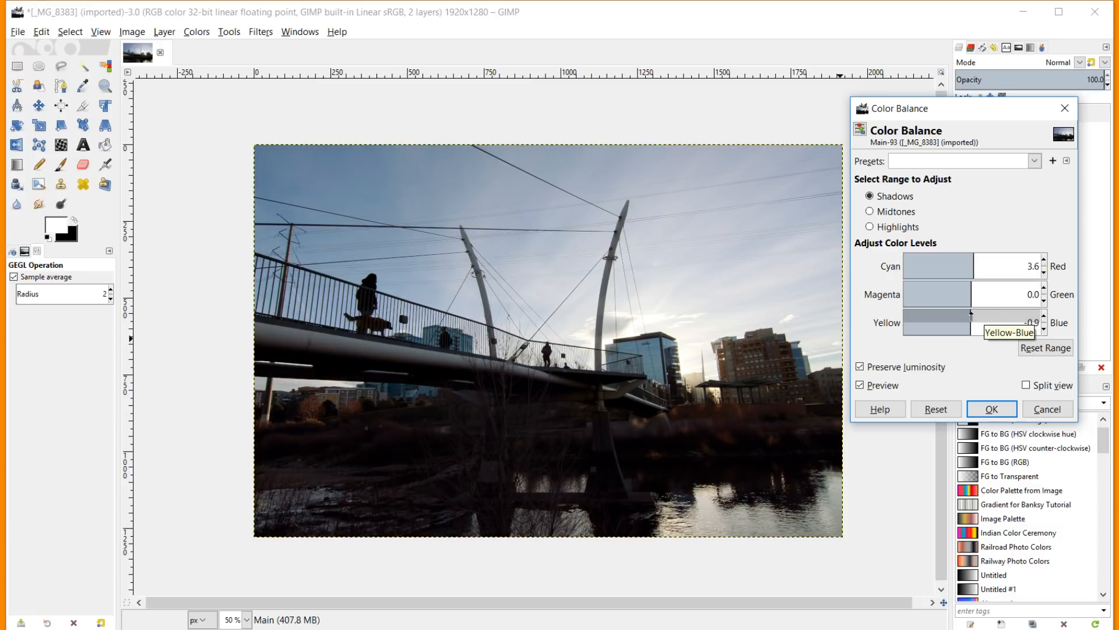
left_click(860, 384)
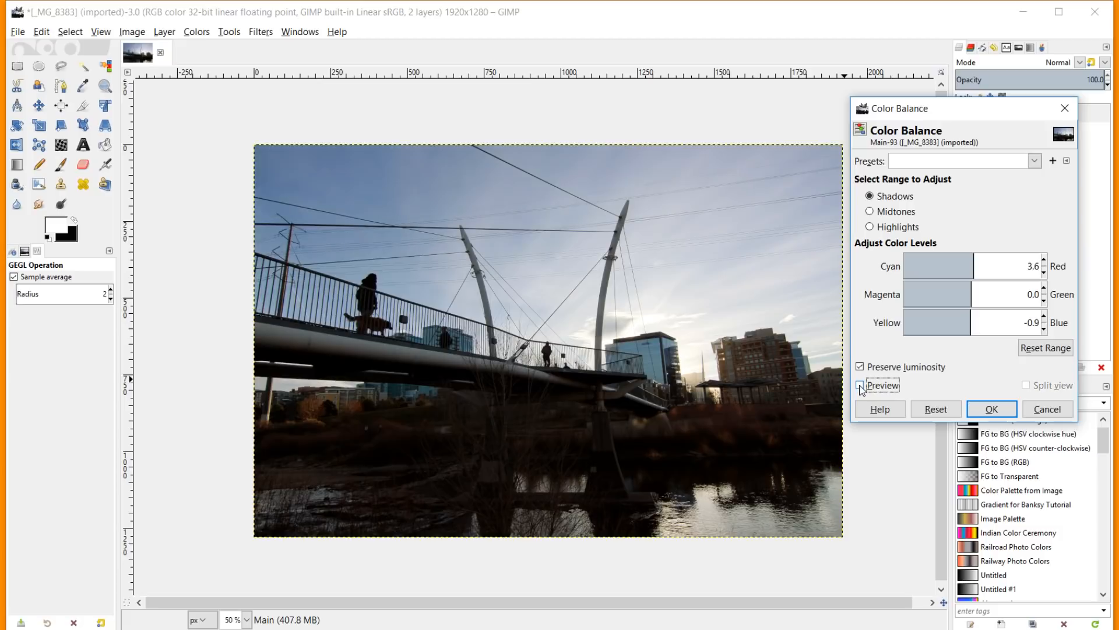
left_click(861, 385)
Set the highlights color balance to Cyan-Red 0.9, Magenta-Green -0.9 and Yellow-Blue -0.9
left_click(870, 228)
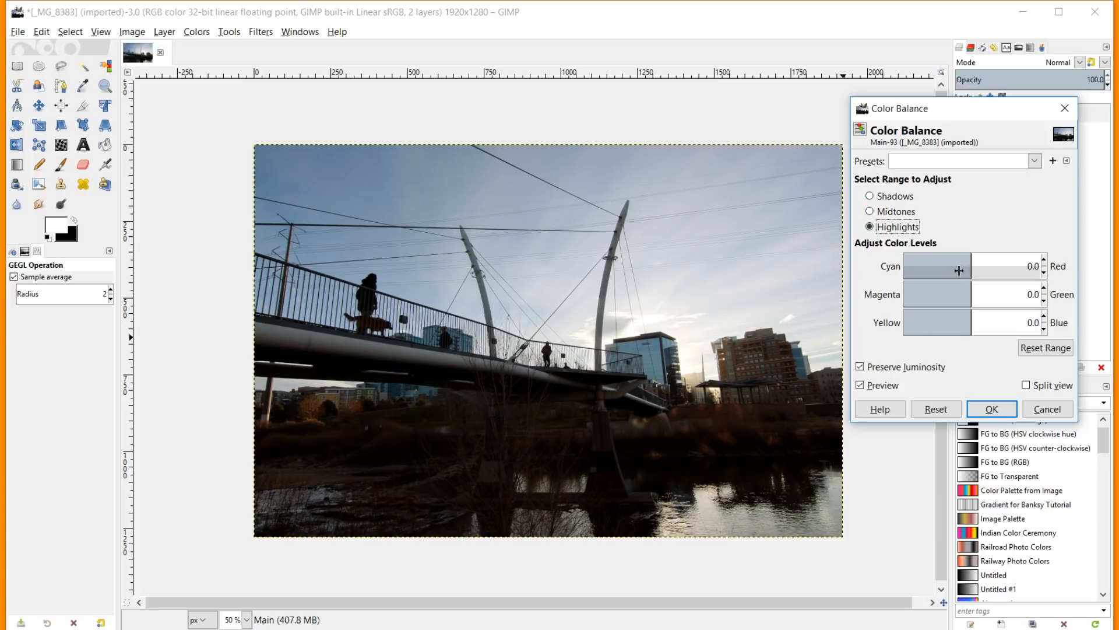
left_click_drag(959, 270, 972, 266)
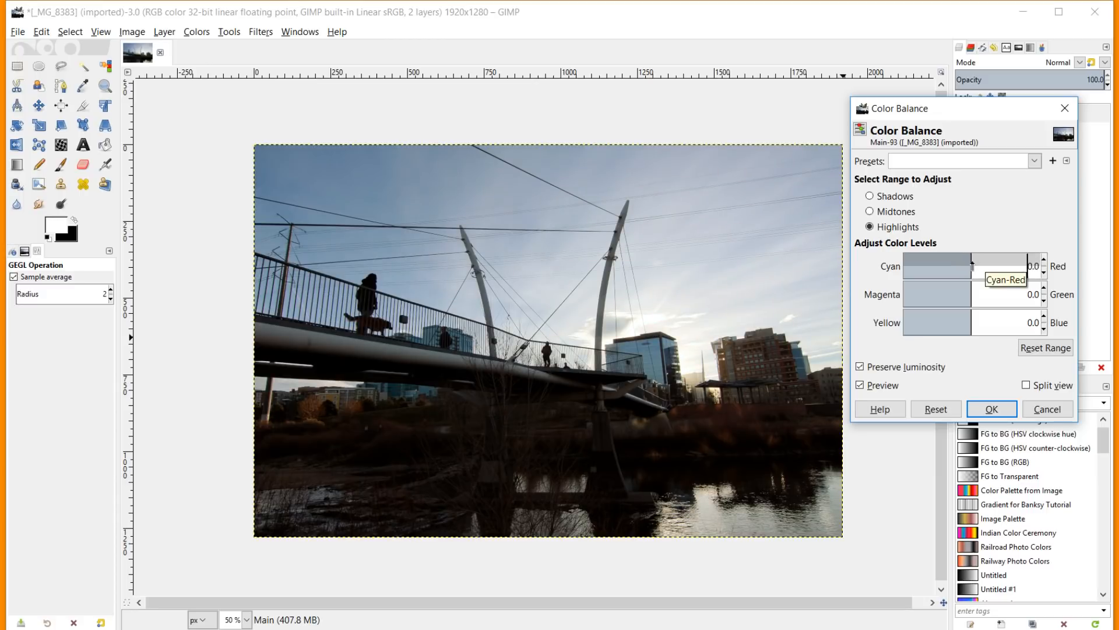
left_click(974, 316)
left_click_drag(974, 316, 969, 315)
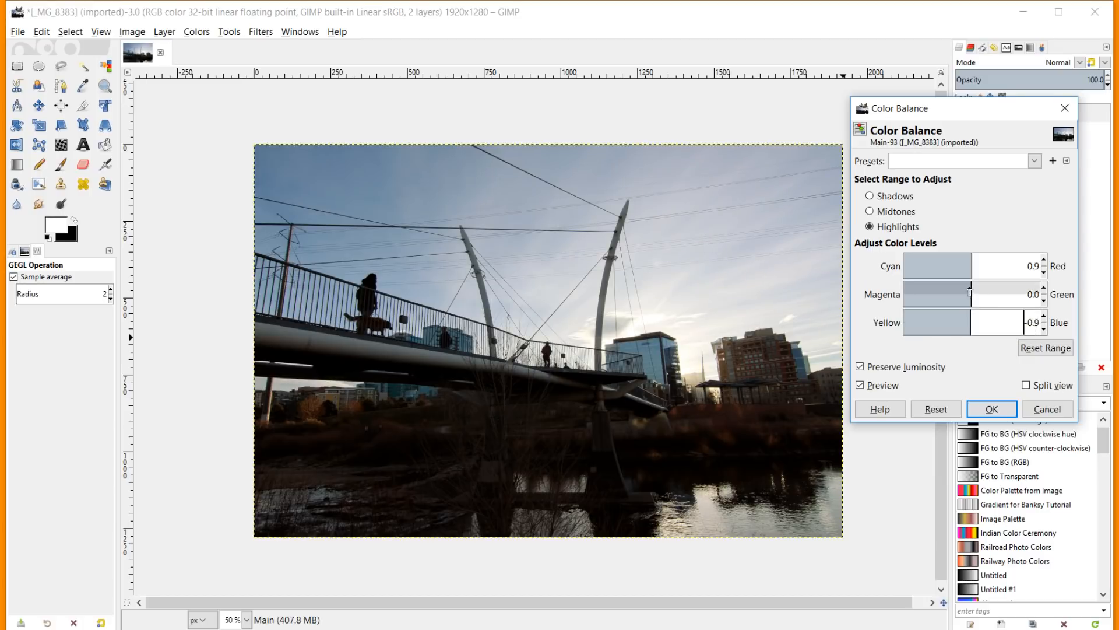
left_click(970, 289)
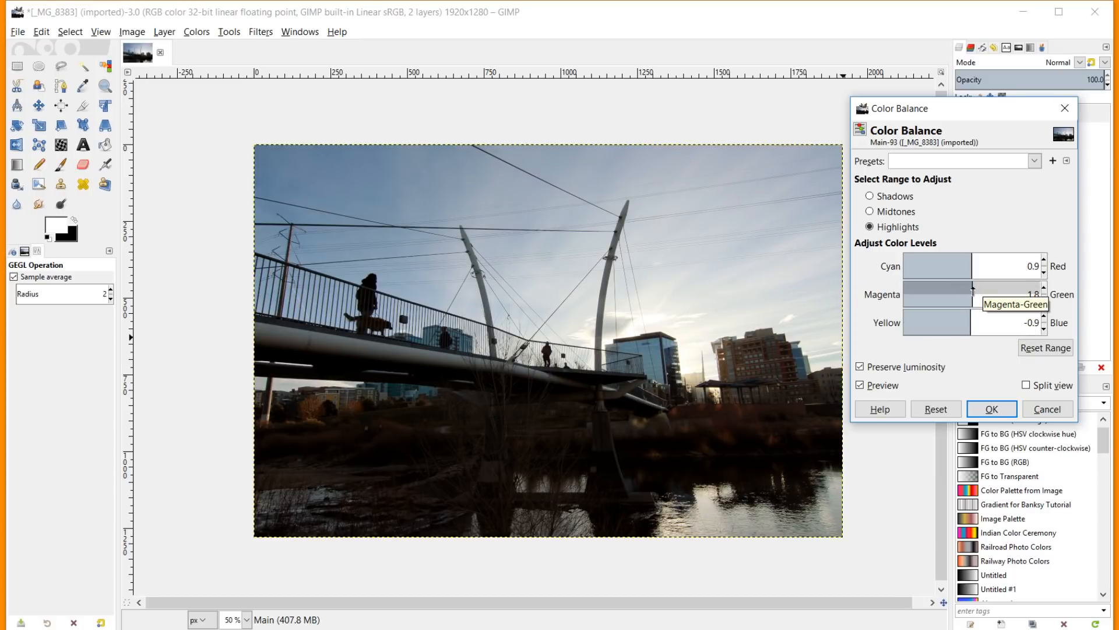
left_click_drag(970, 290, 971, 289)
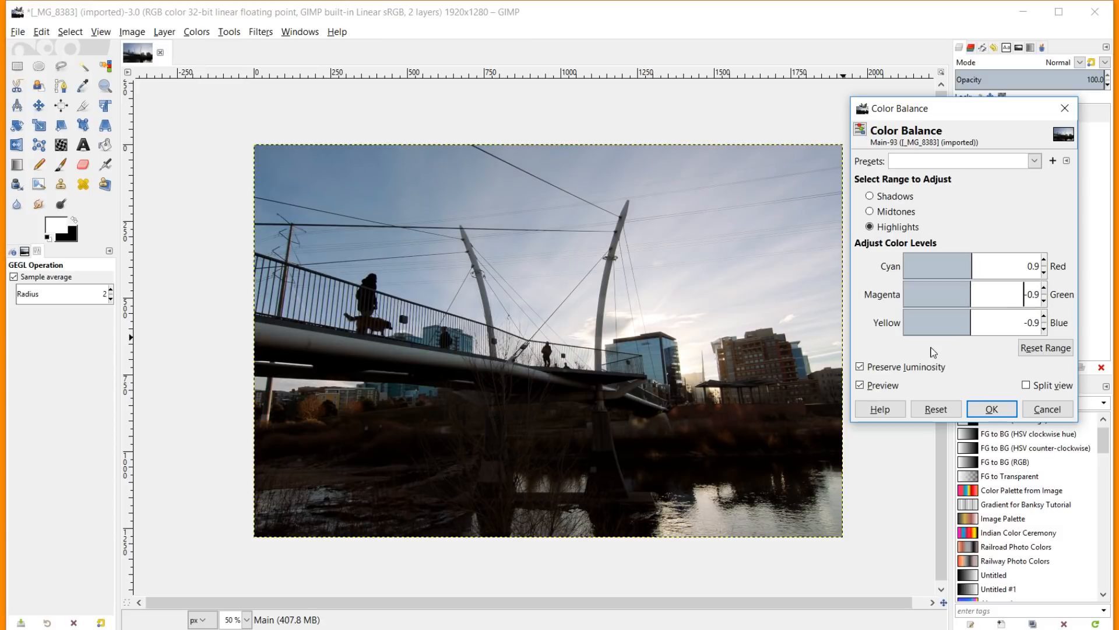
Compare the photo with and without the color balance preview, and apply the adjustment to the Main layer
left_click(860, 385)
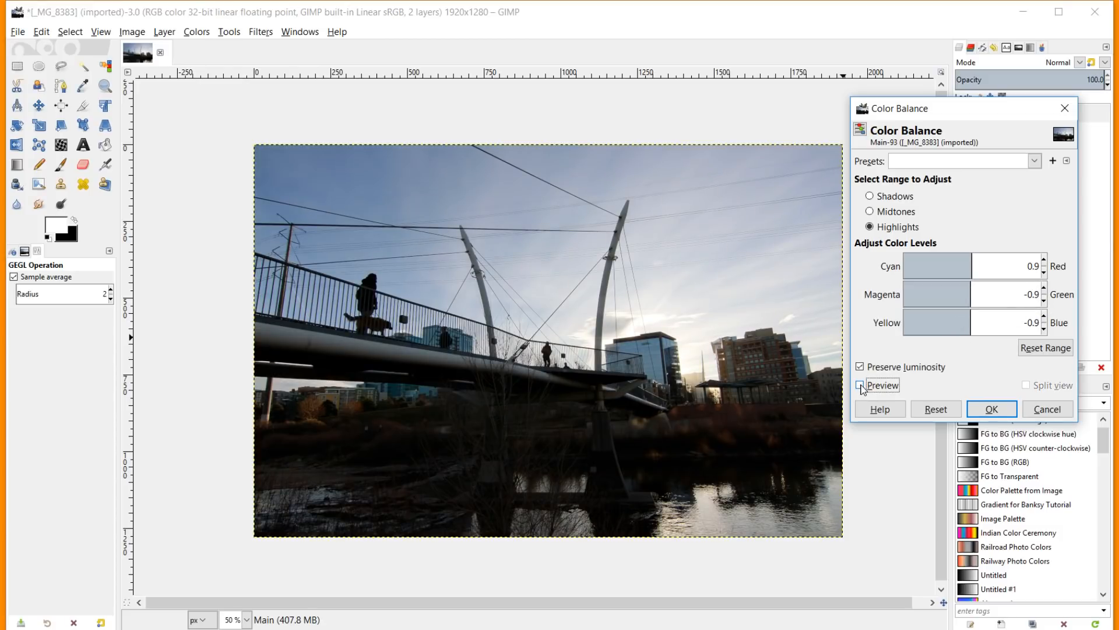
left_click(861, 386)
left_click(861, 385)
left_click(861, 385)
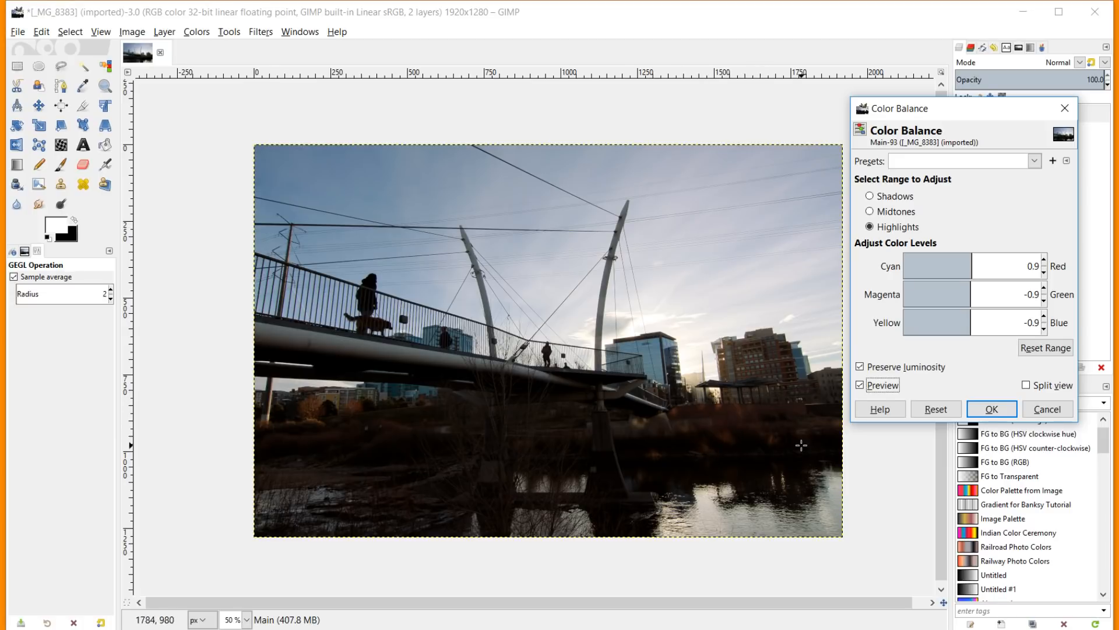
left_click(992, 409)
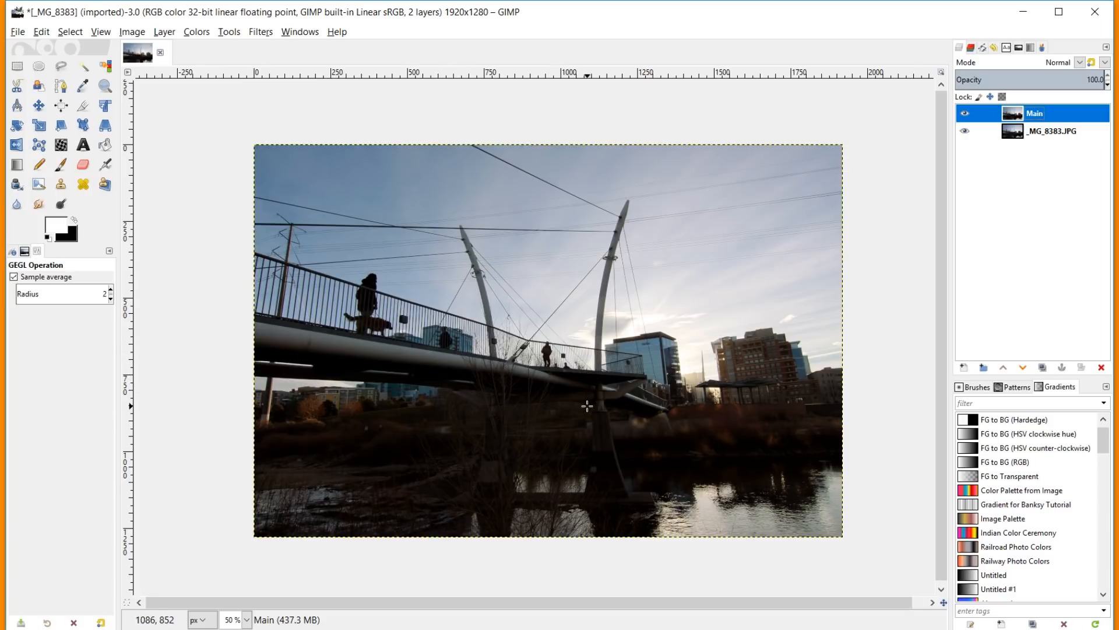
Start an Exposure adjustment on the Main layer with exposure 0.500 and check the dark area beneath the bridge
left_click(196, 32)
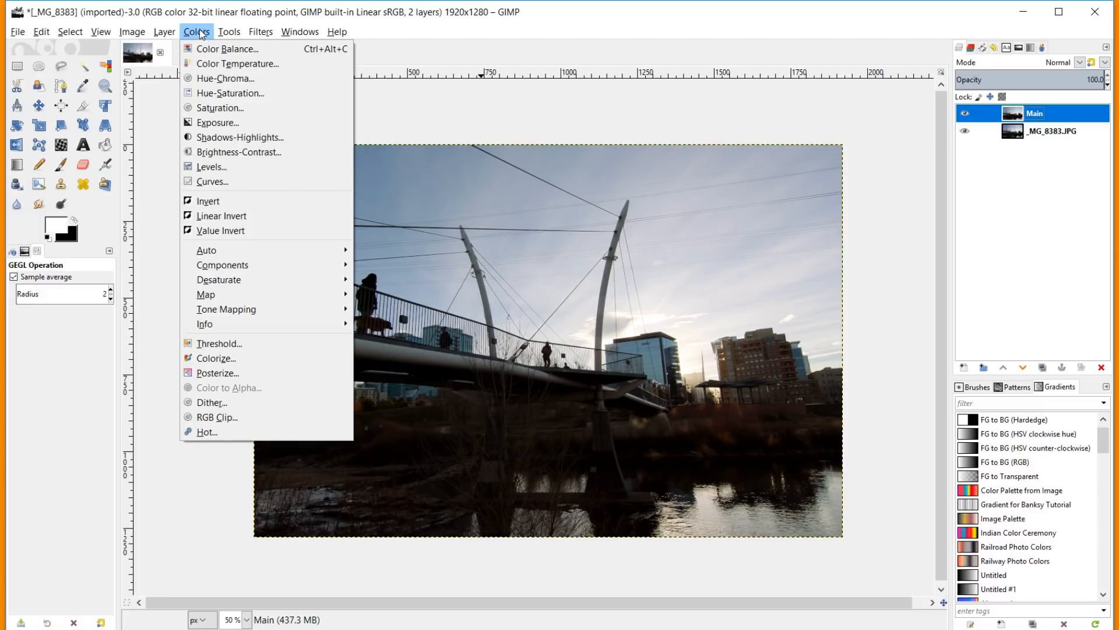
left_click(215, 124)
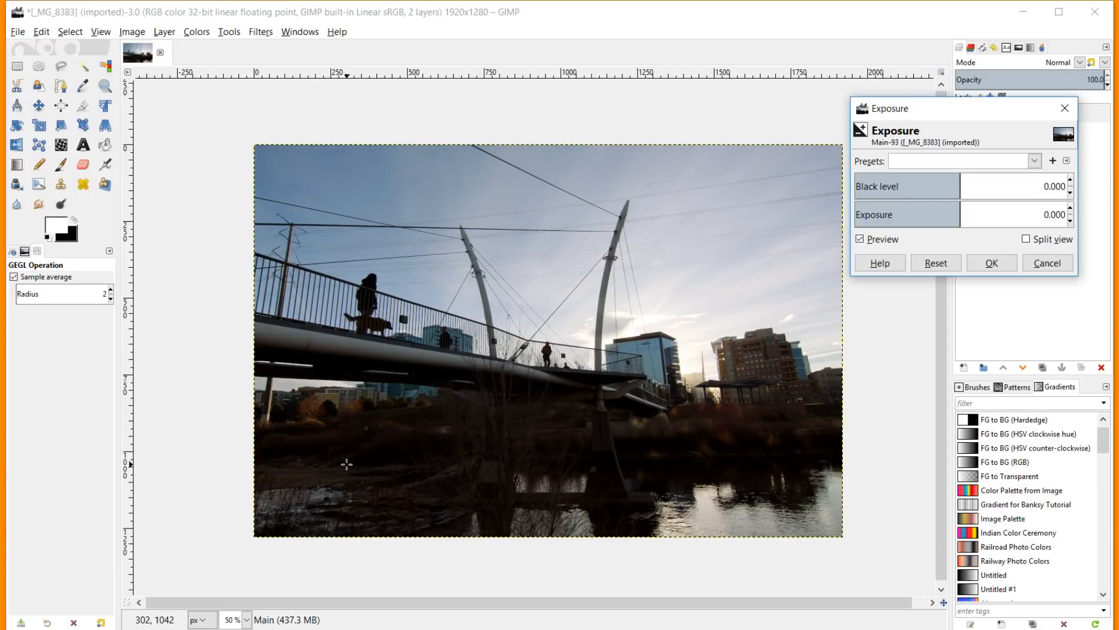
left_click(1053, 214)
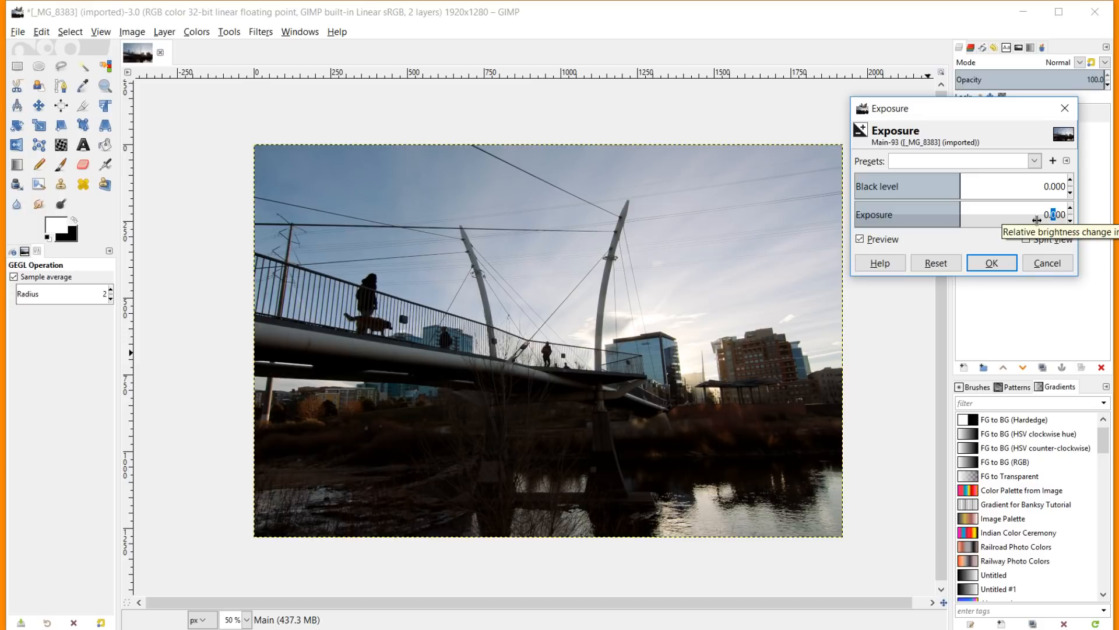
type("5")
key("Return")
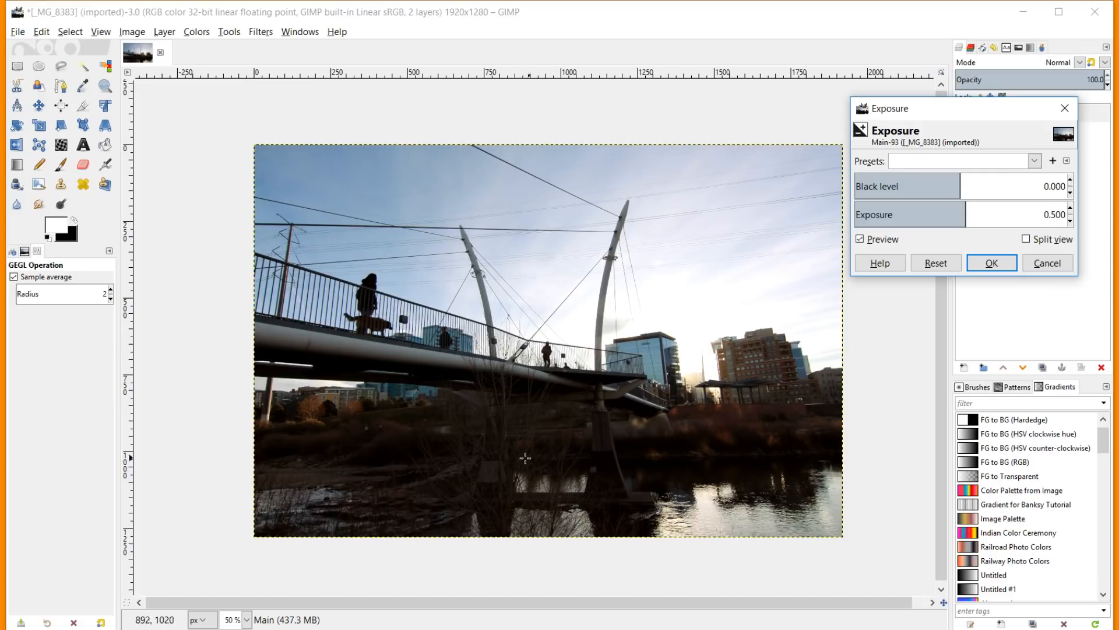
scroll(525, 457, "up", 4)
scroll(908, 394, "up", 1)
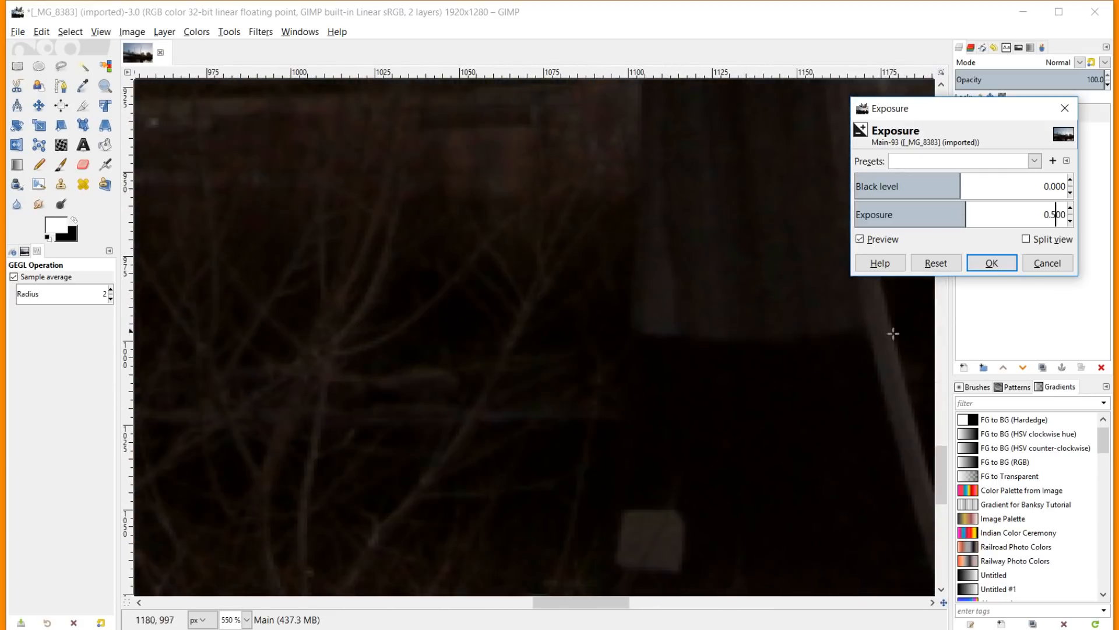
scroll(828, 334, "up", 5)
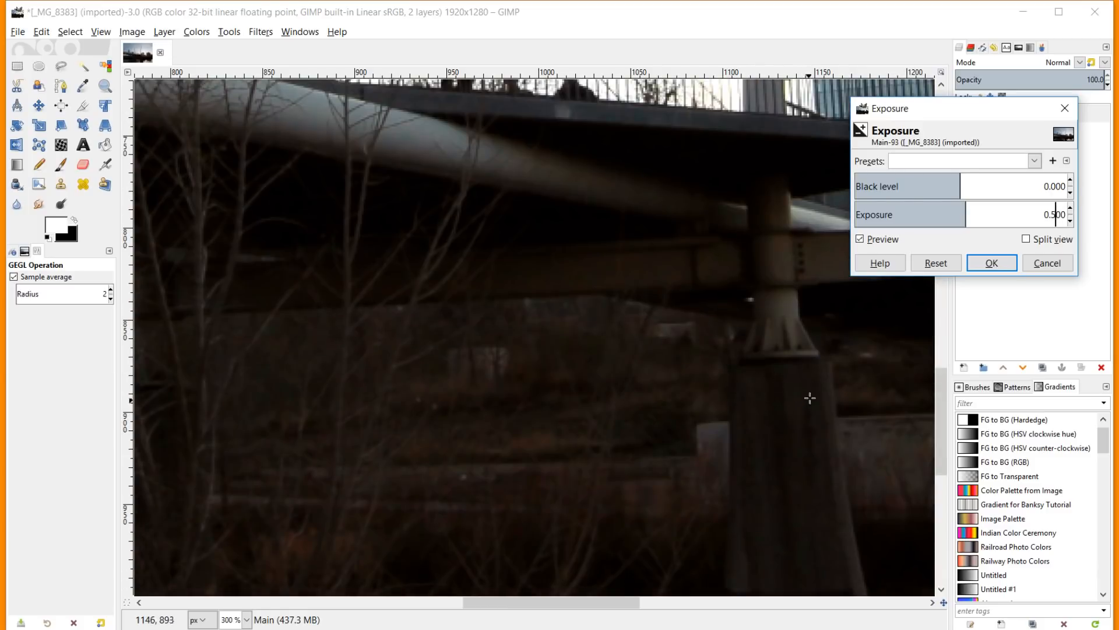
Try an exposure value of 0.100 on the Main layer
left_click_drag(1048, 215, 1059, 215)
left_click(1047, 214)
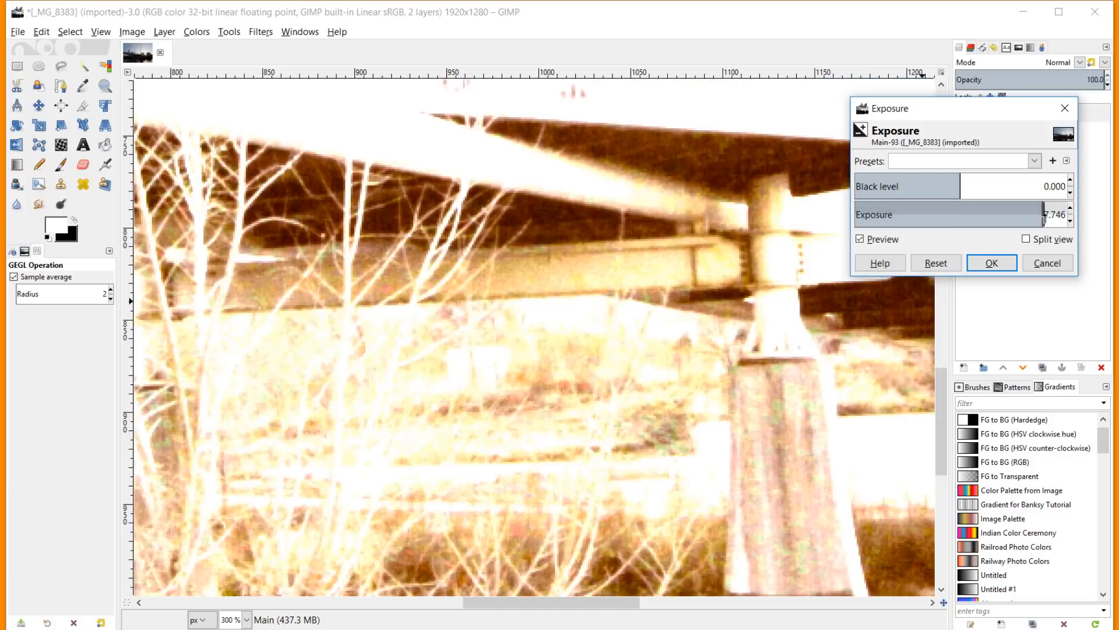
double_click(1047, 214)
key("BackSpace")
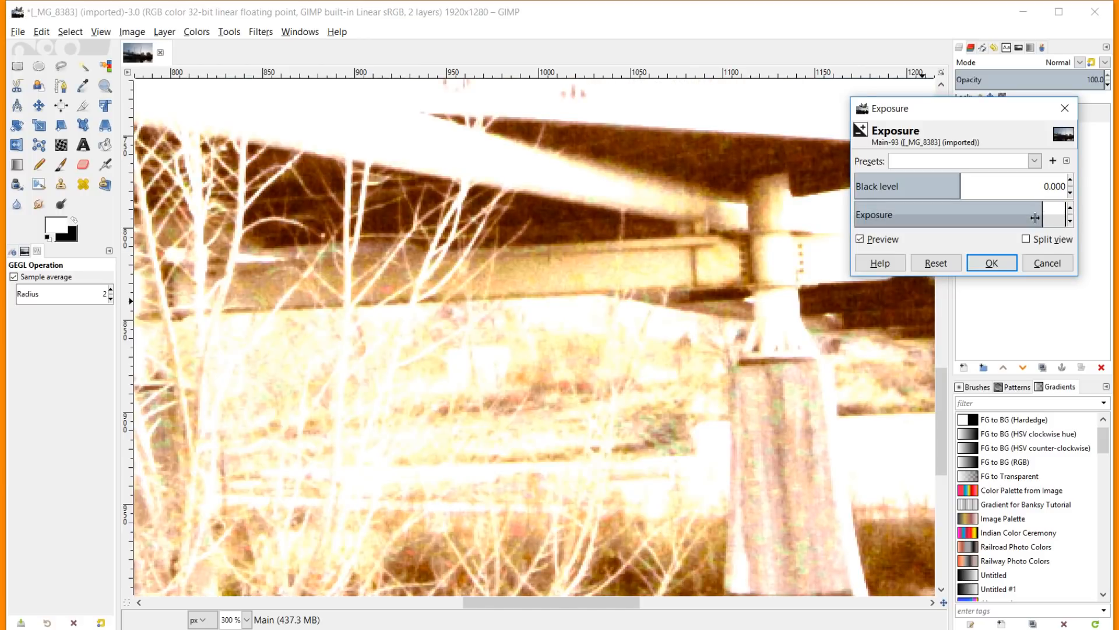
type(".1")
key("Return")
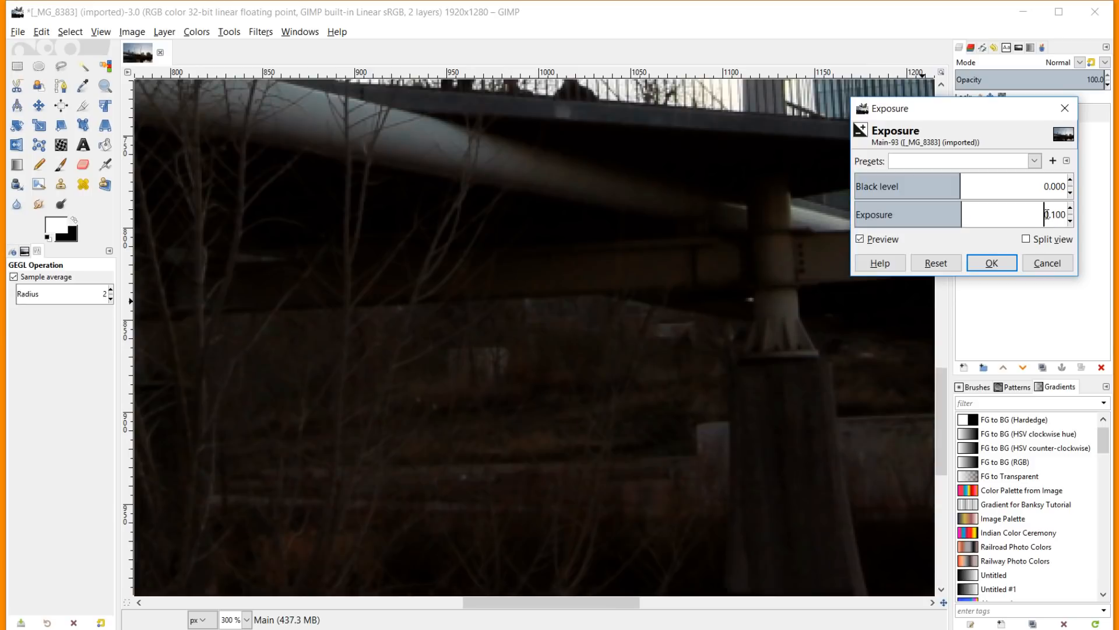
Try an exposure value of 1.000 and examine its effect on the bridge, sky and buildings
left_click_drag(1048, 214, 1080, 213)
key("Return")
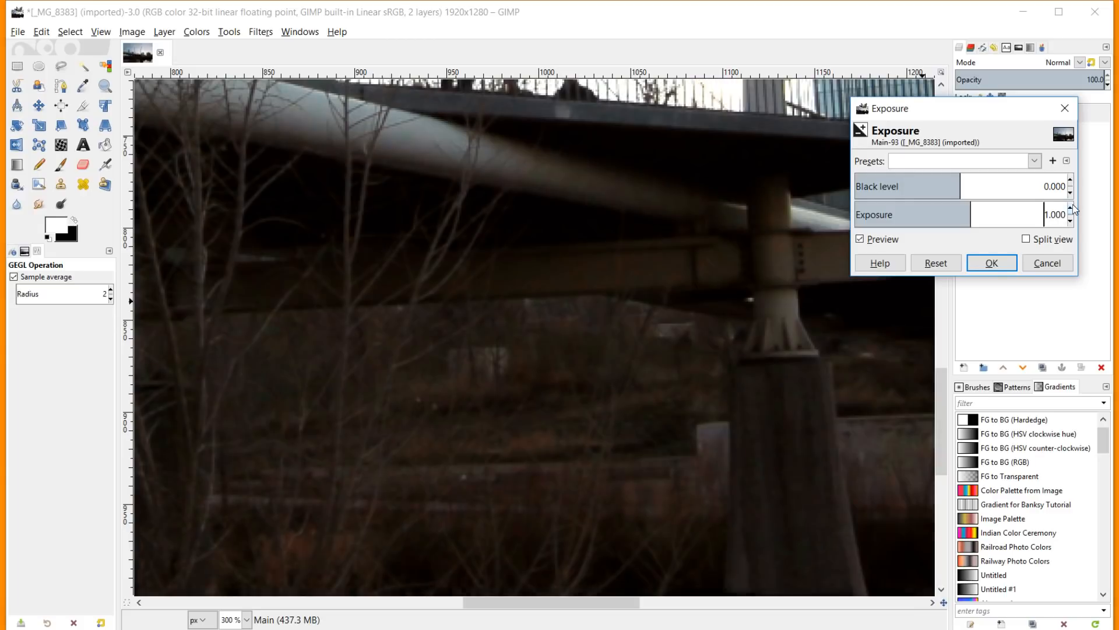
scroll(769, 351, "up", 5)
scroll(768, 350, "down", 6)
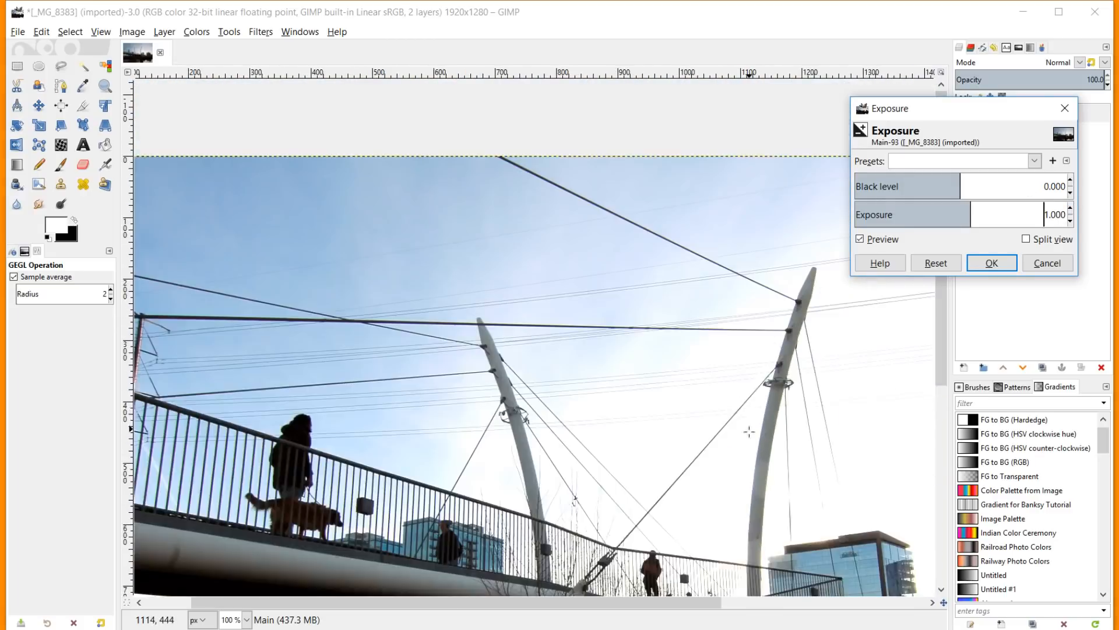
scroll(808, 490, "up", 1)
scroll(807, 489, "up", 2)
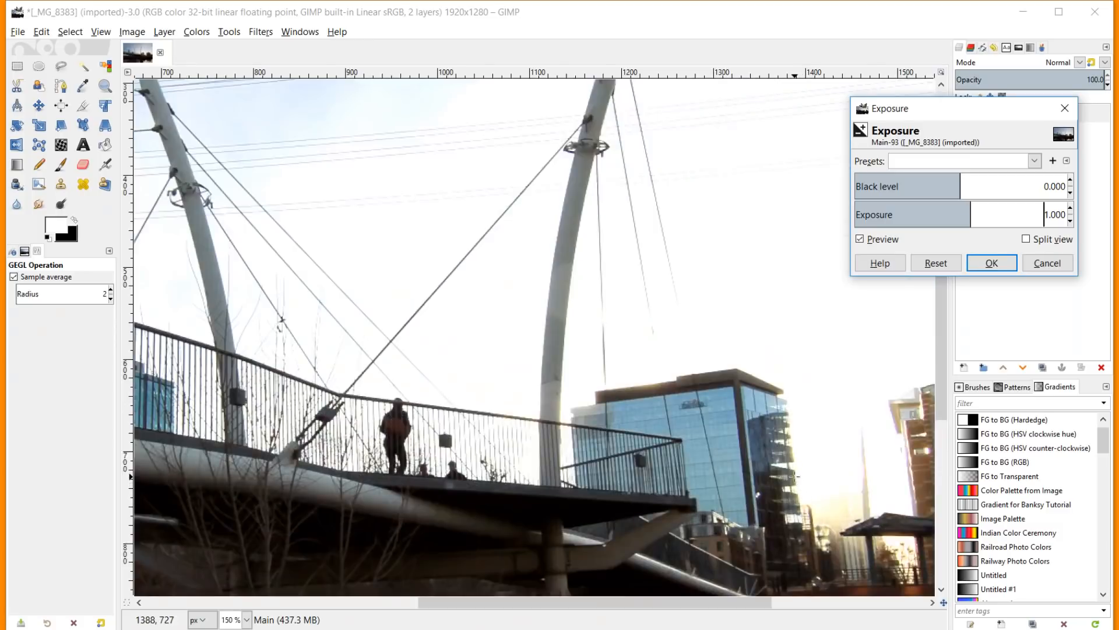
scroll(797, 477, "up", 1)
scroll(795, 471, "down", 2)
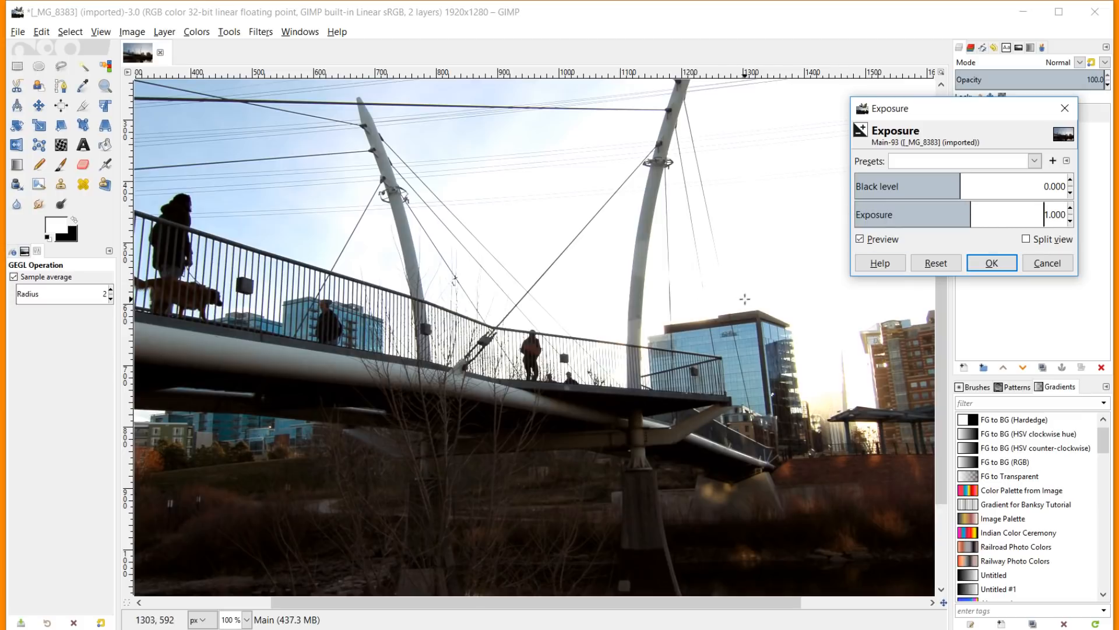
scroll(793, 341, "up", 3)
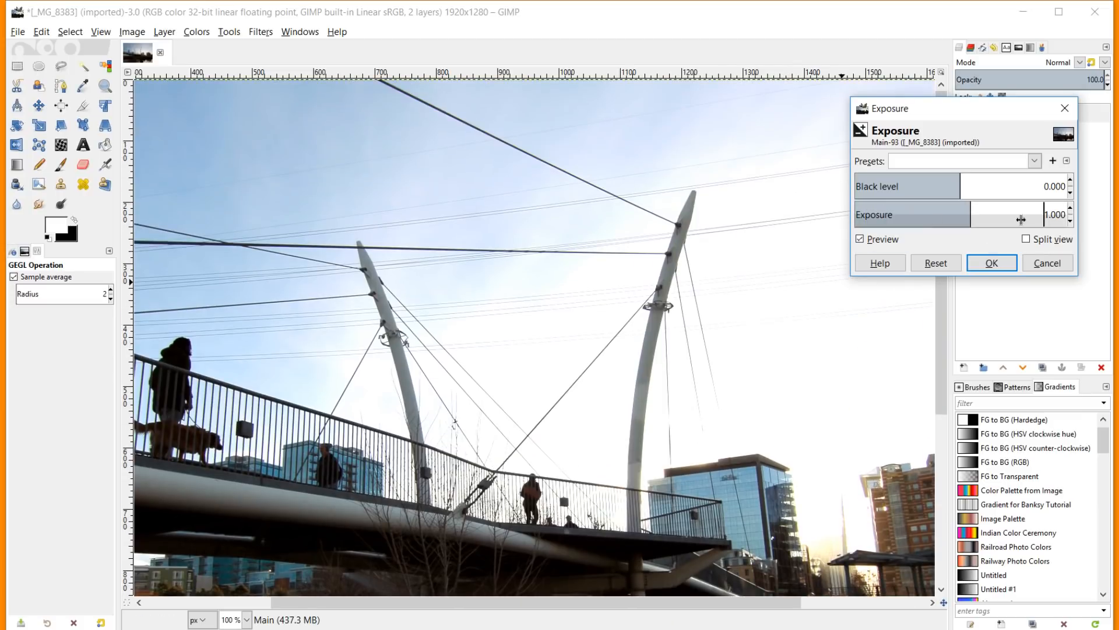
Set the exposure to 0.500, check the whole photo and apply the adjustment to the Main layer
double_click(1048, 215)
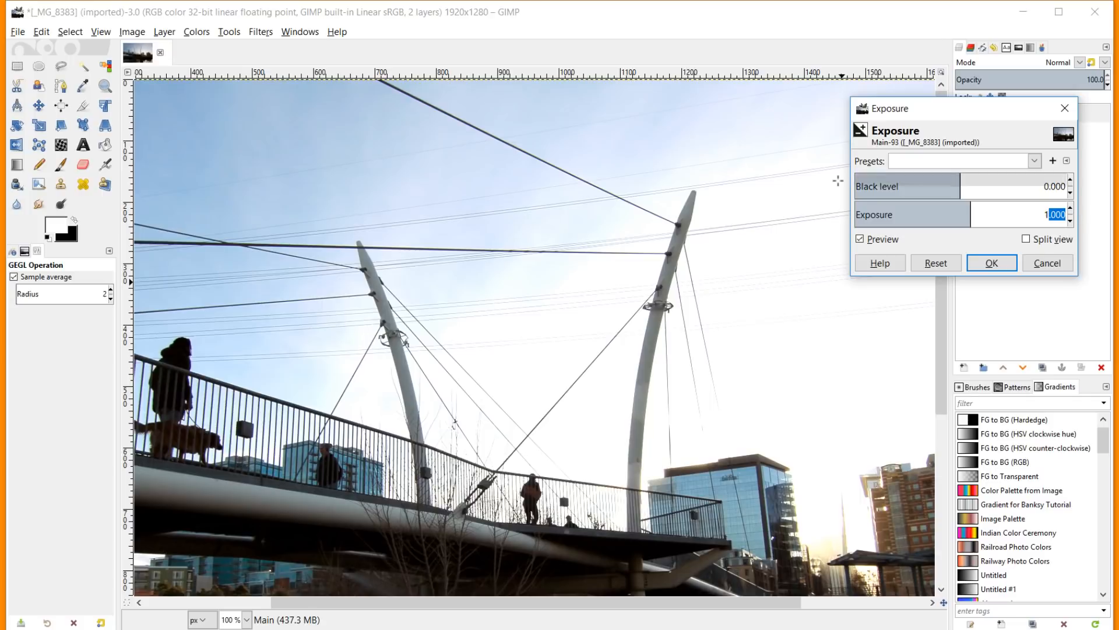
key("BackSpace")
type("0.5")
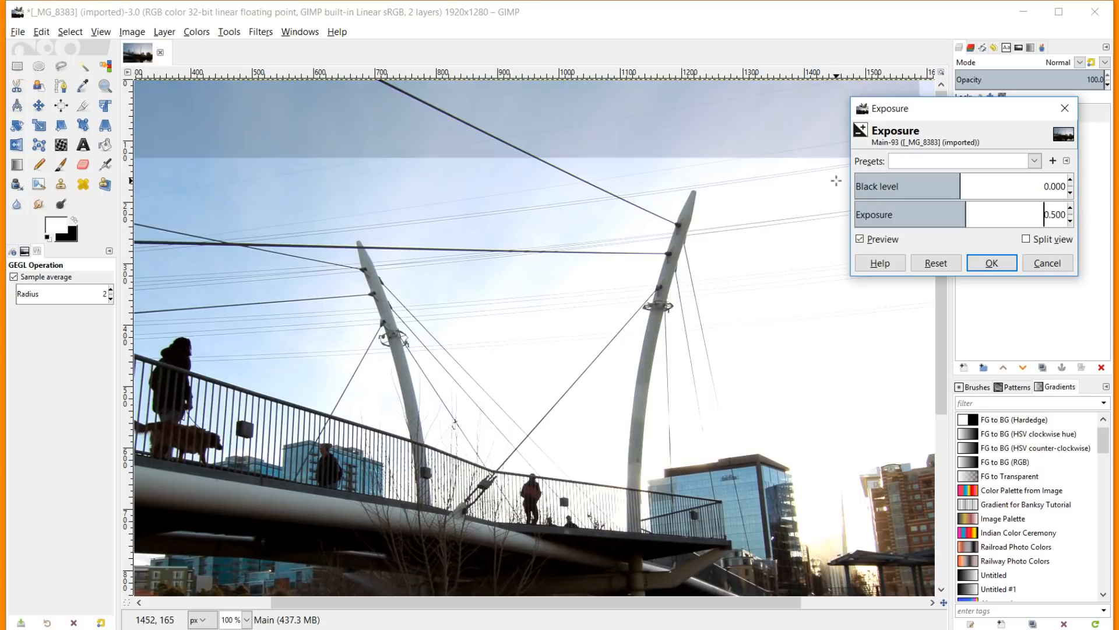
scroll(689, 387, "down", 5)
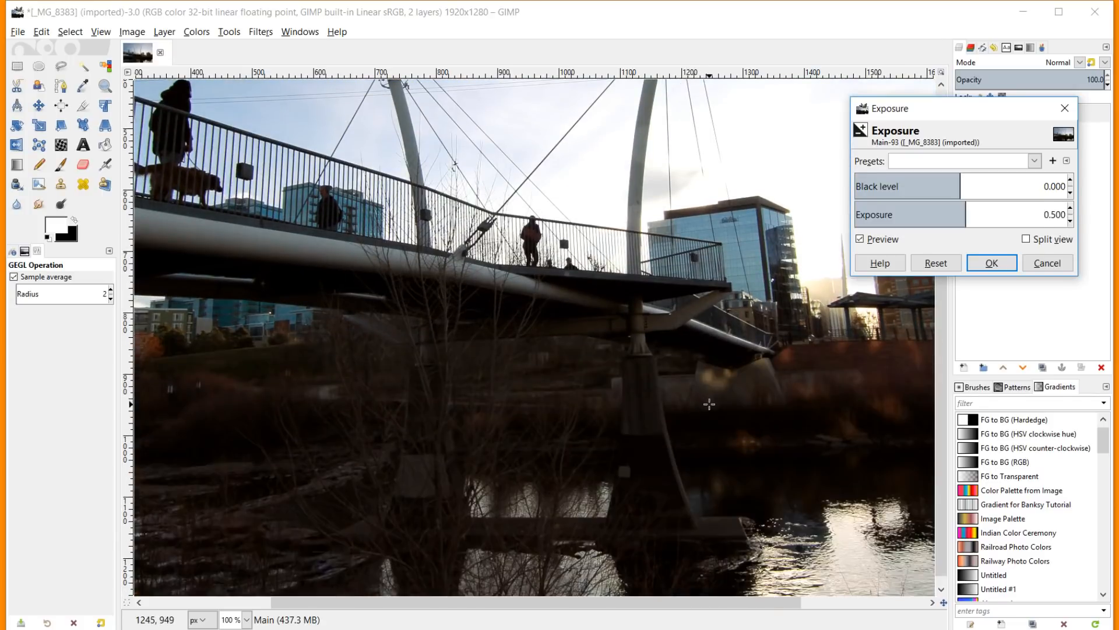
key("minus")
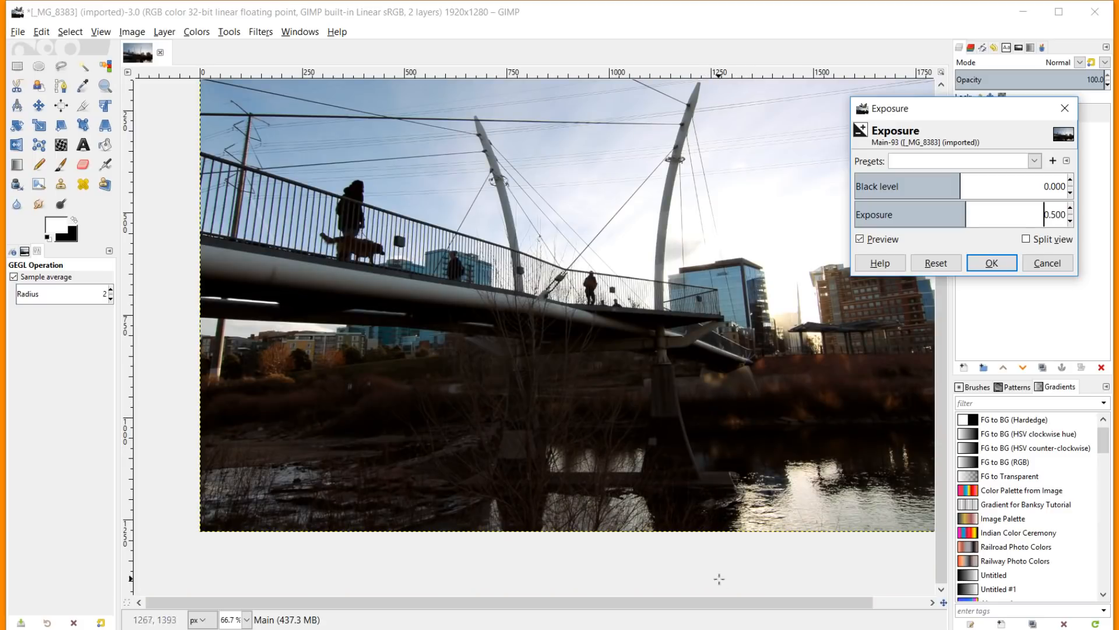
scroll(732, 605, "right", 2)
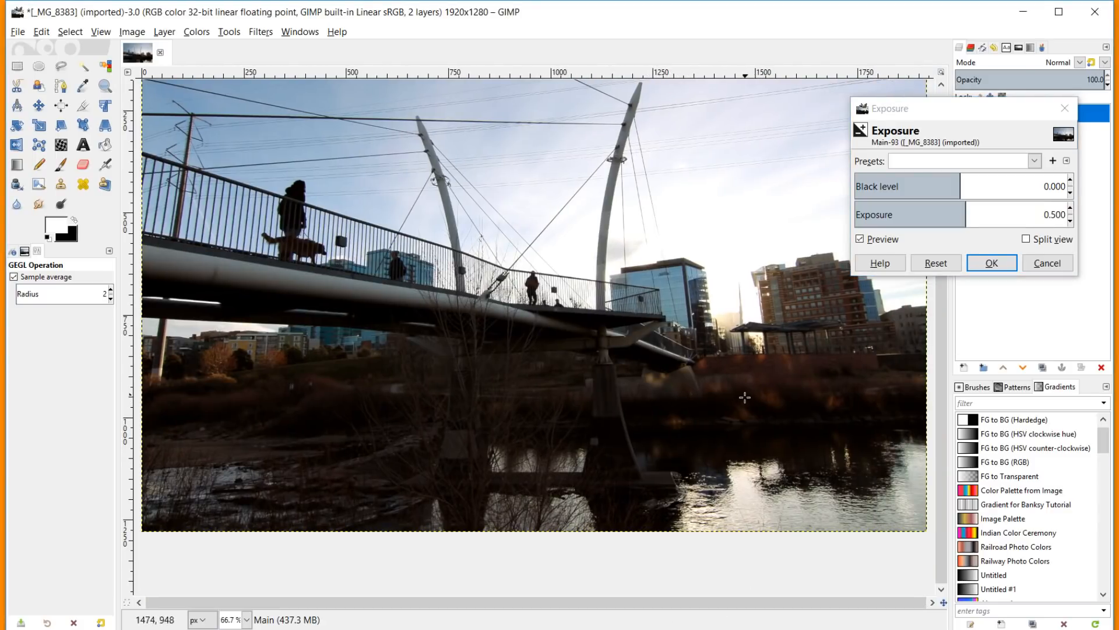
left_click(1006, 265)
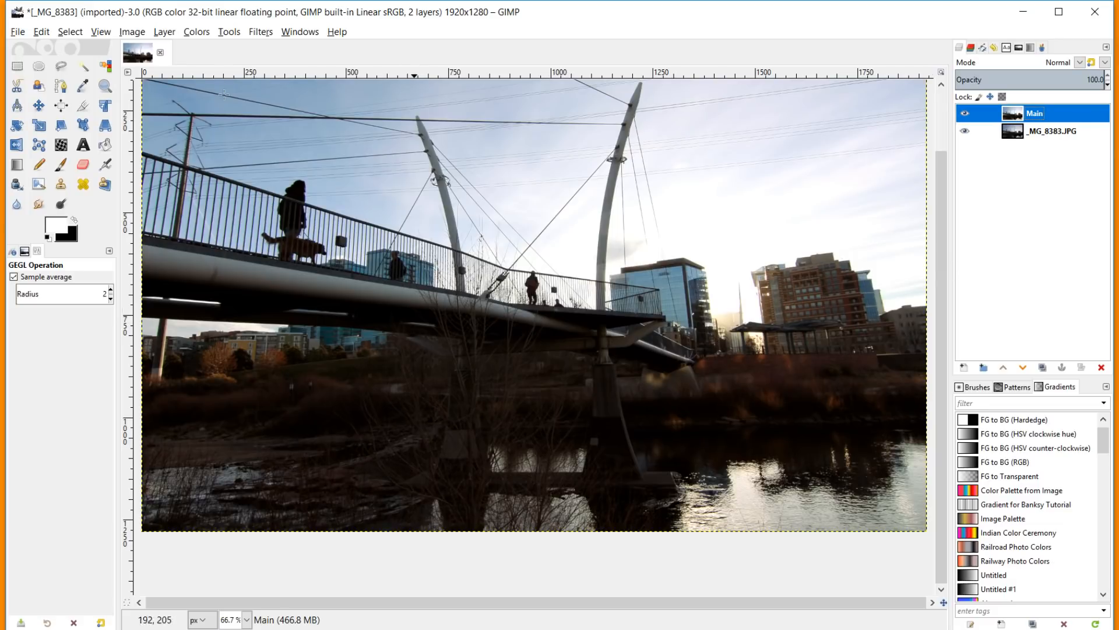
Start a Shadows-Highlights adjustment on the Main layer with shadows at 64.24 and inspect the dark riverbank beneath the bridge
left_click(197, 32)
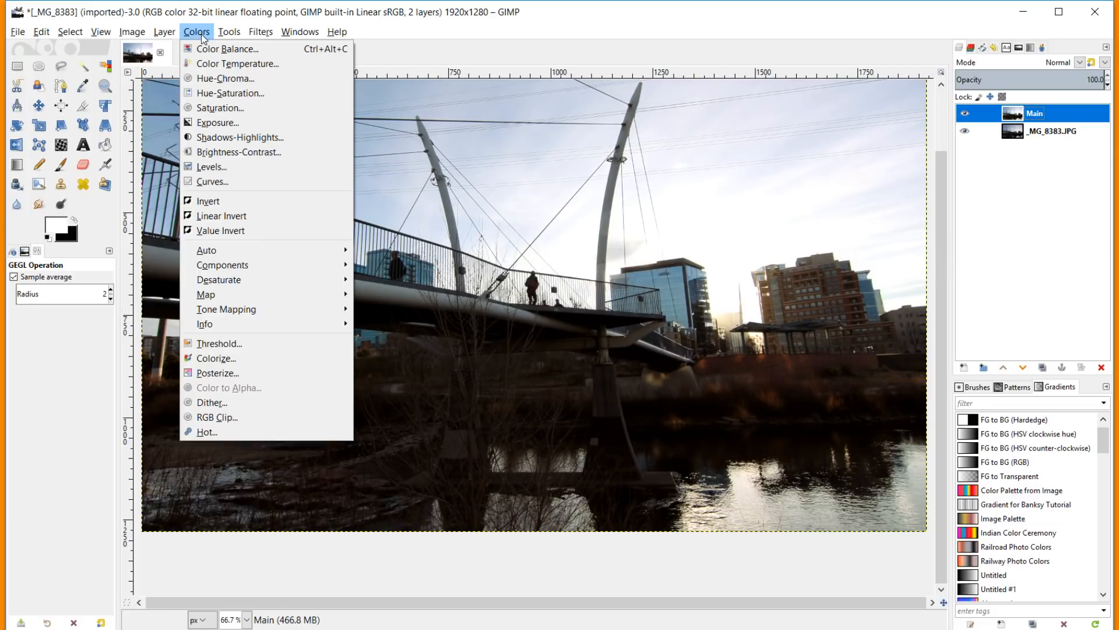
left_click(241, 137)
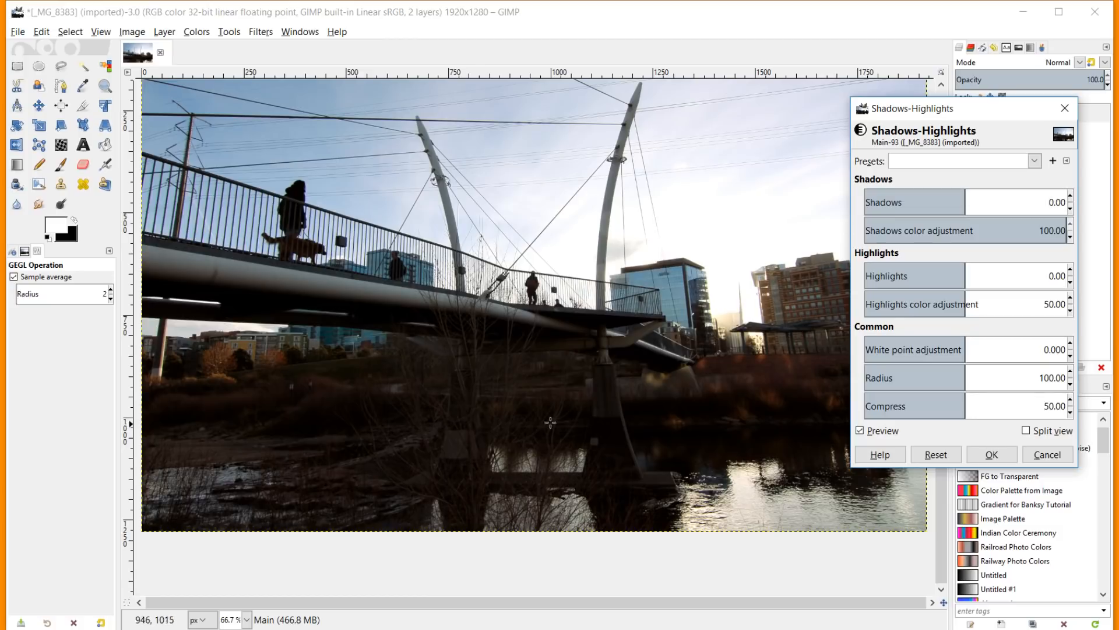
left_click(971, 199)
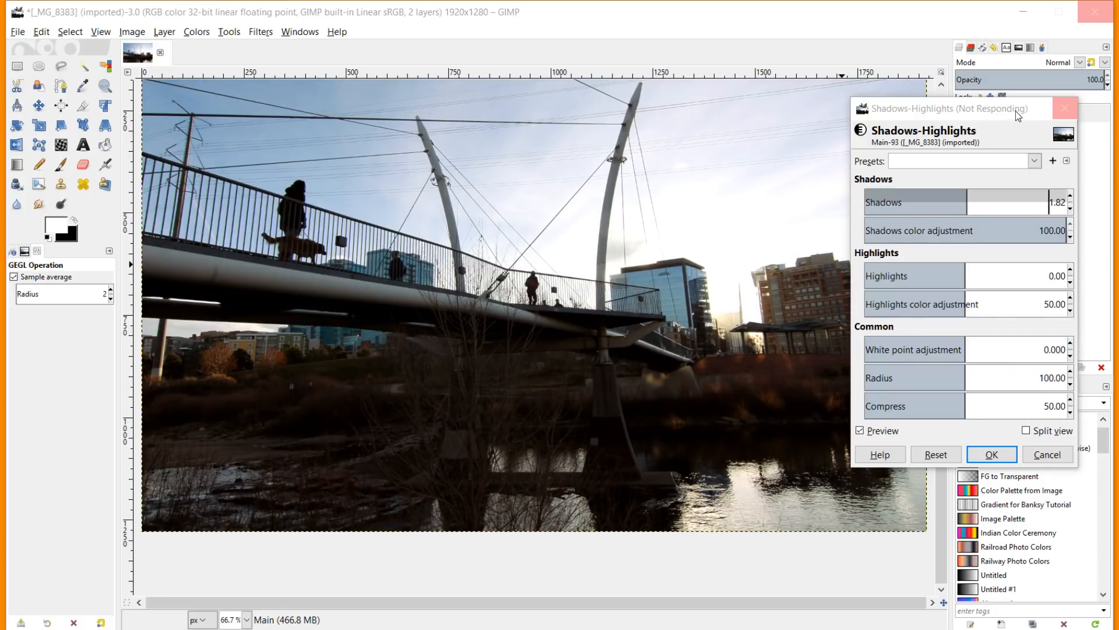
left_click_drag(1010, 113, 975, 80)
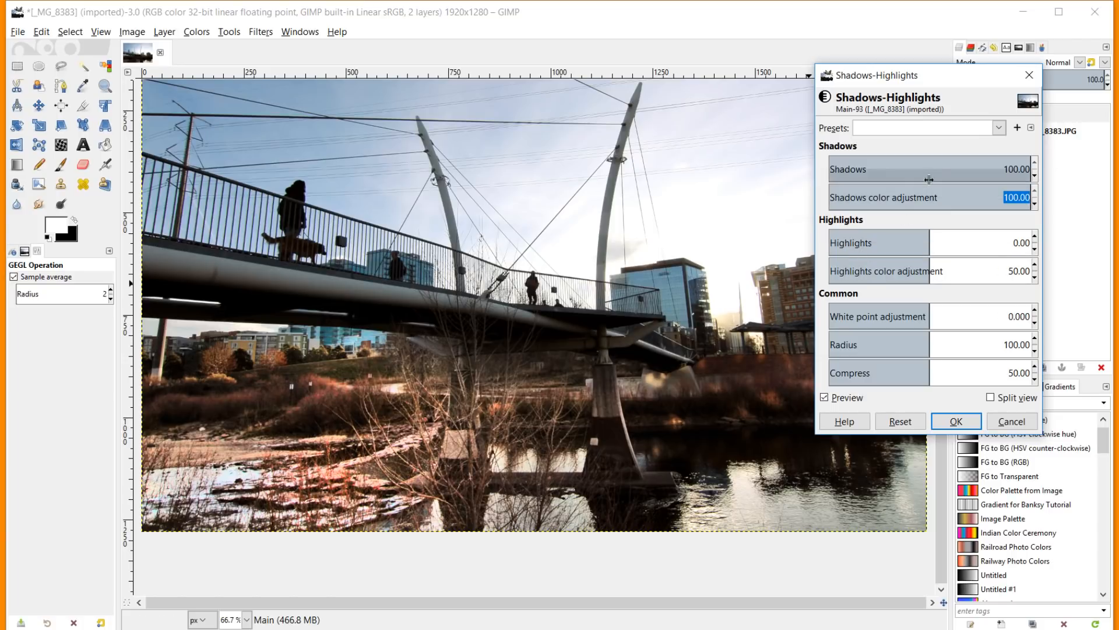
mouse_move(966, 169)
left_mouse_down()
mouse_move(1002, 166)
mouse_move(989, 163)
left_mouse_up()
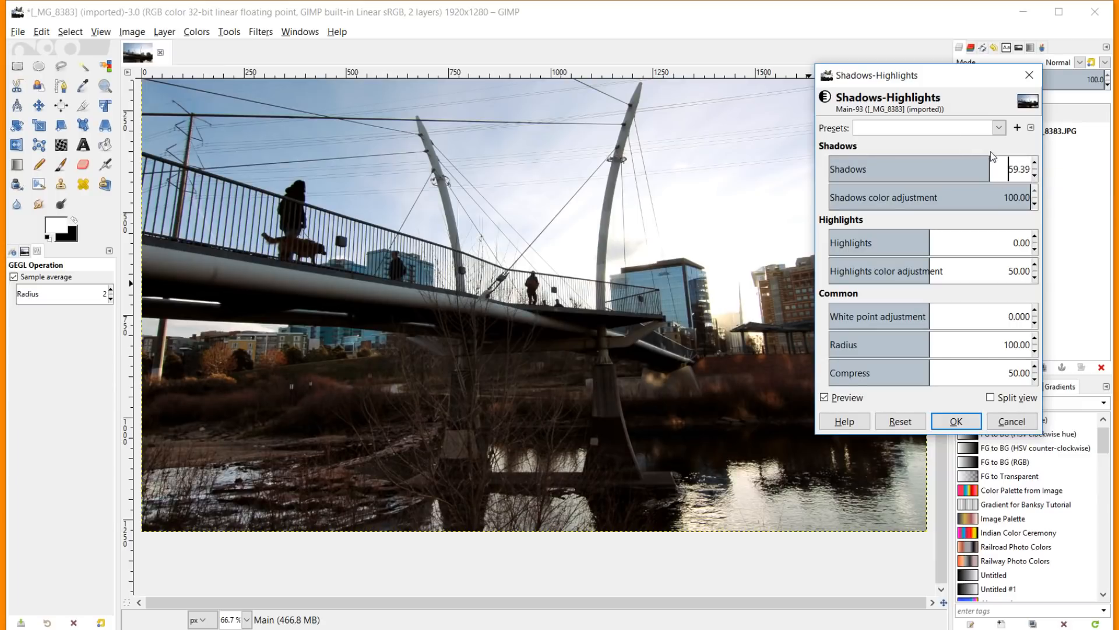
left_click_drag(989, 163, 991, 163)
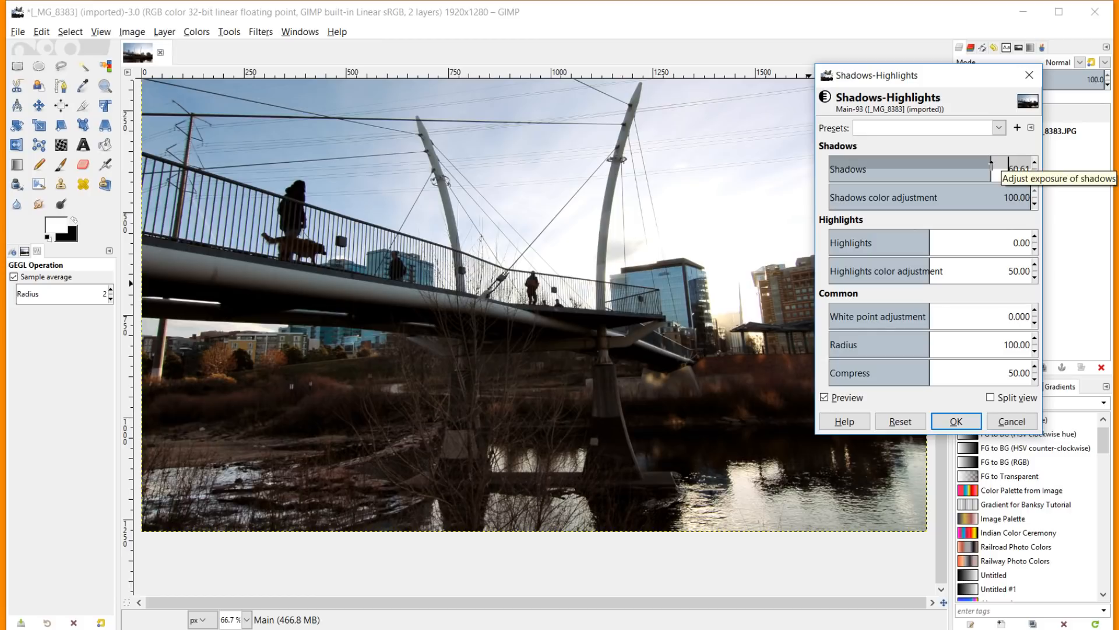
left_click_drag(991, 164, 995, 163)
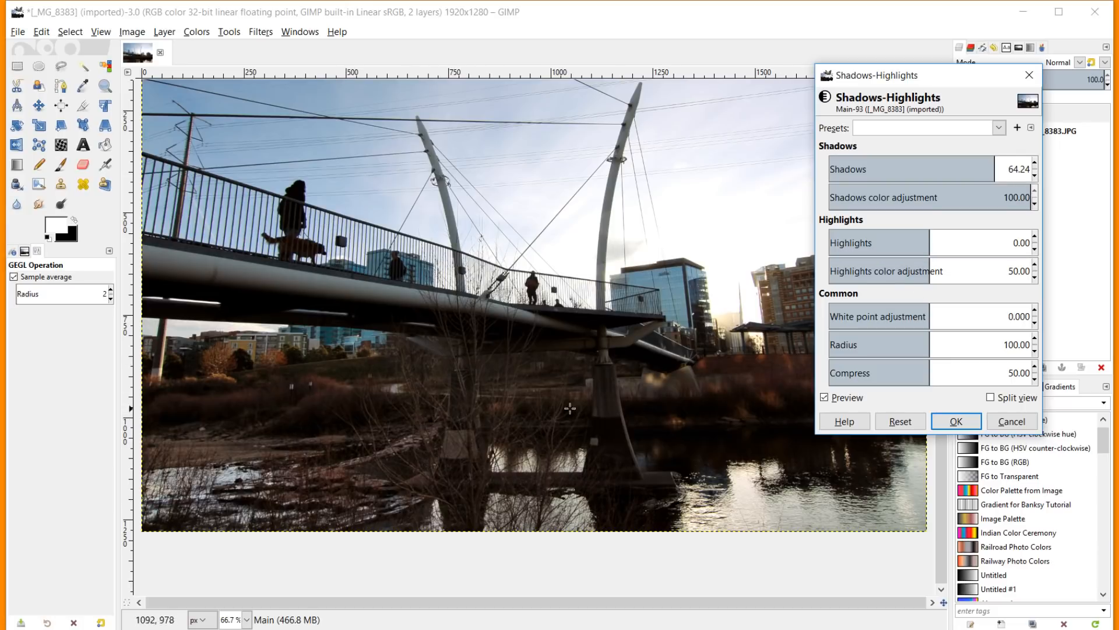
key("4")
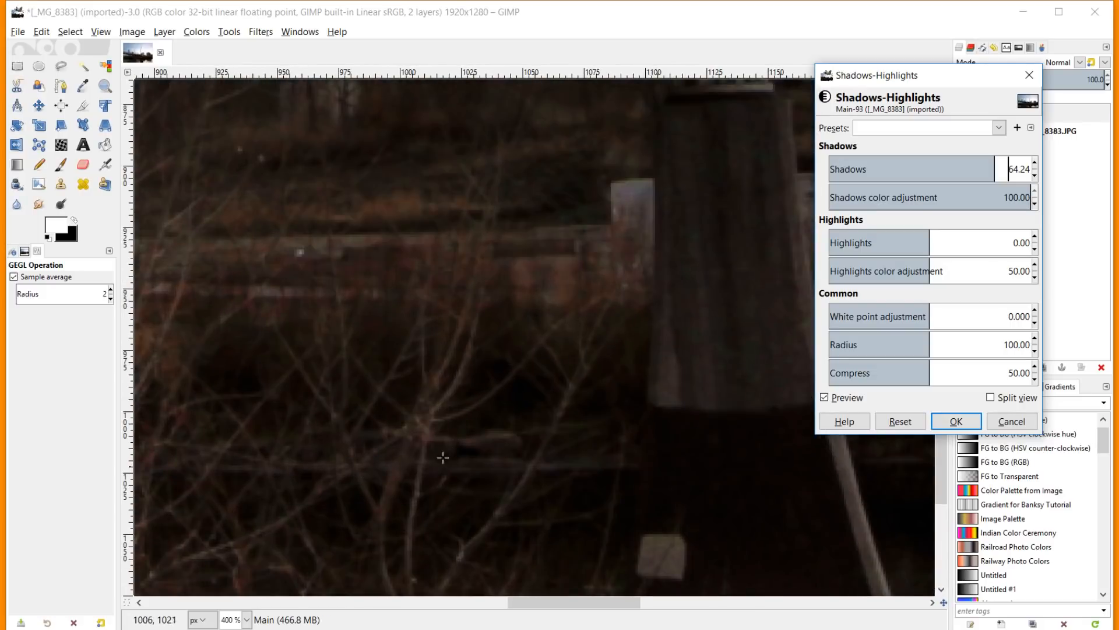
scroll(644, 394, "down", 5)
scroll(272, 472, "up", 4)
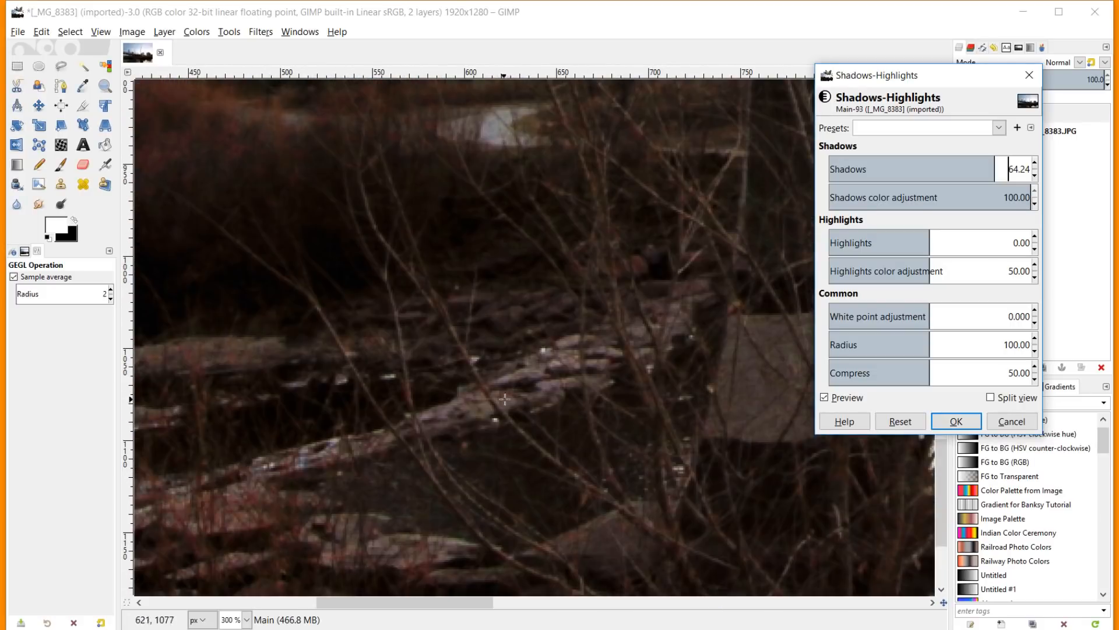
scroll(513, 402, "down", 2)
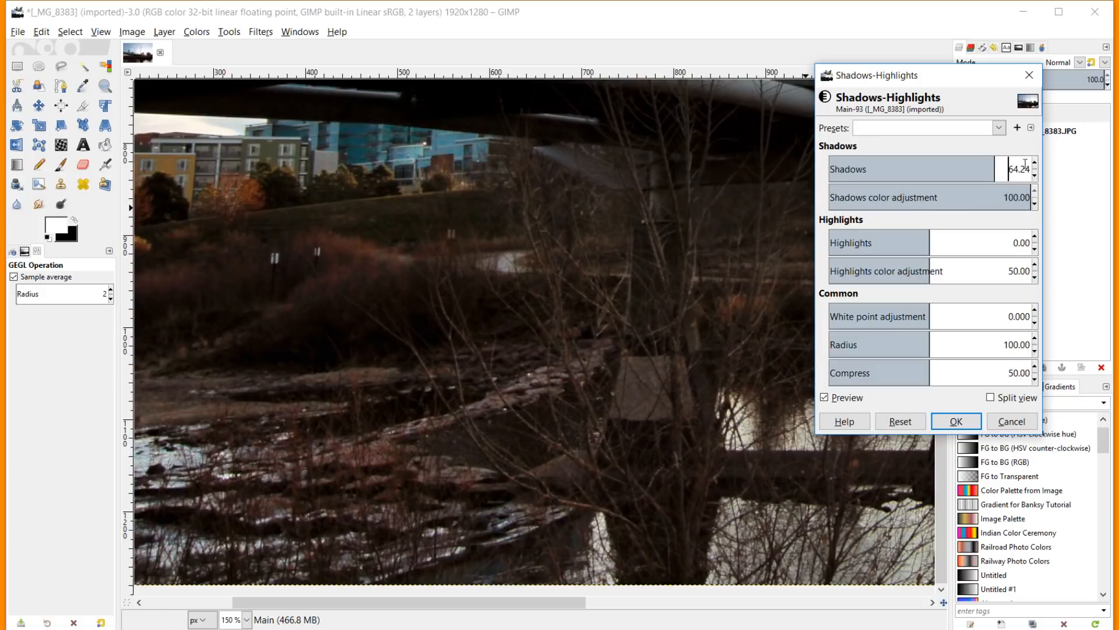
Try a shadows value of 98.18 and examine its effect on the branches, rocks and riverbank
left_click_drag(1009, 165, 1030, 164)
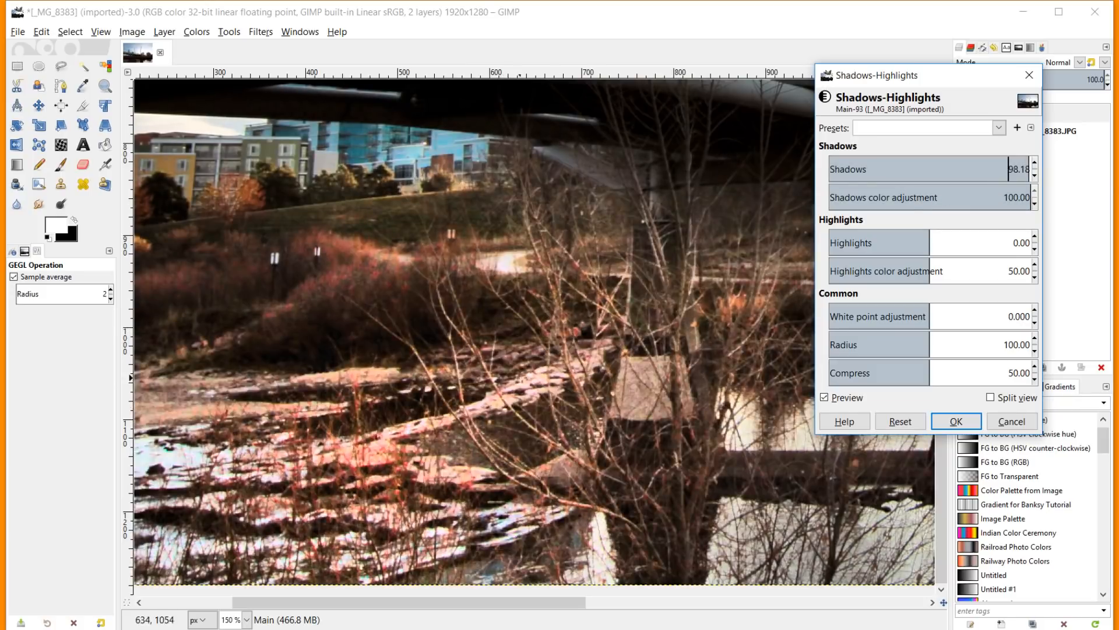
scroll(561, 413, "down", 2)
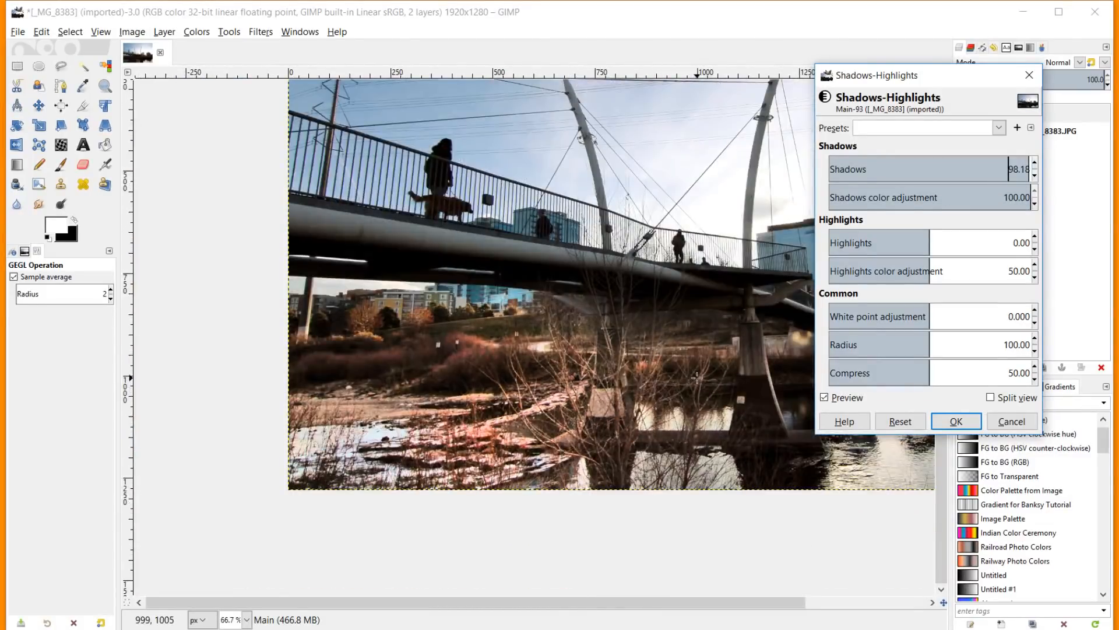
scroll(704, 382, "up", 2)
scroll(286, 398, "up", 2)
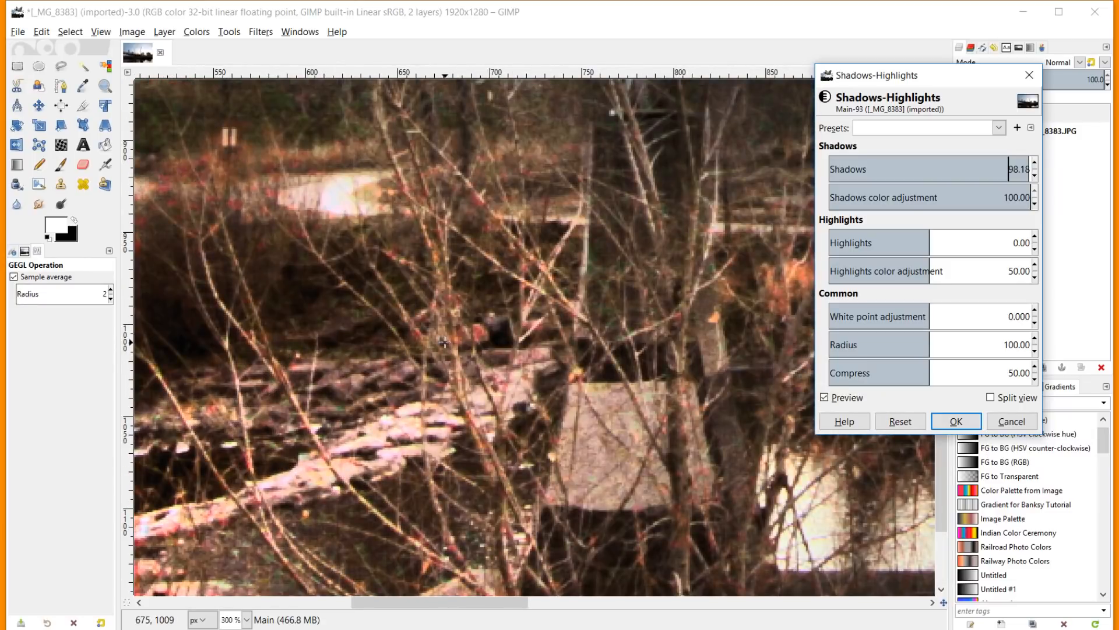
scroll(441, 335, "down", 1)
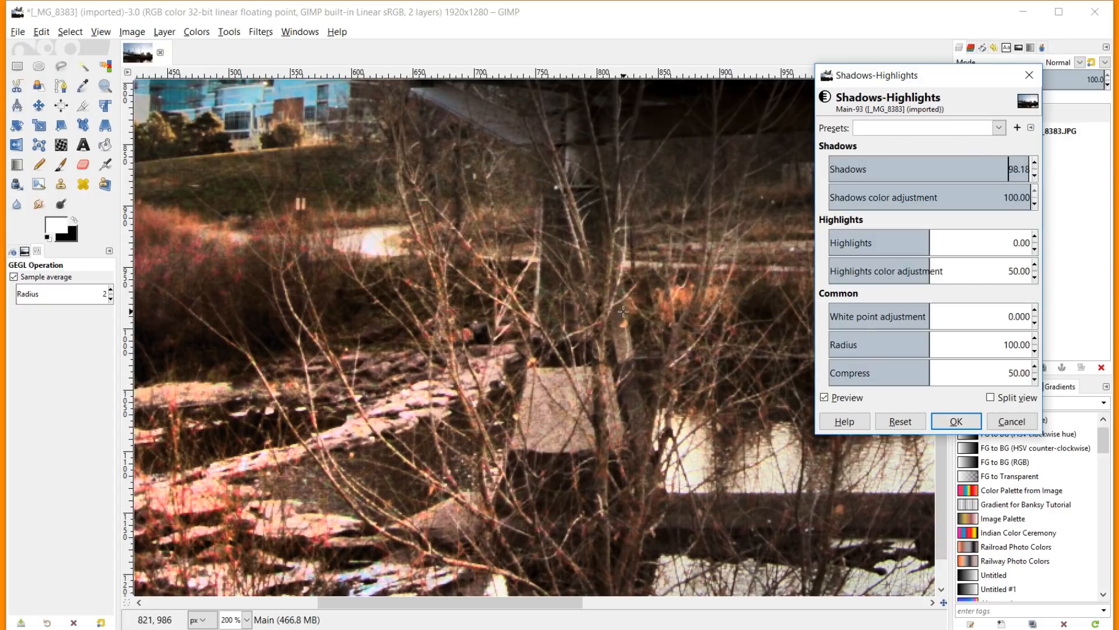
scroll(650, 341, "down", 3)
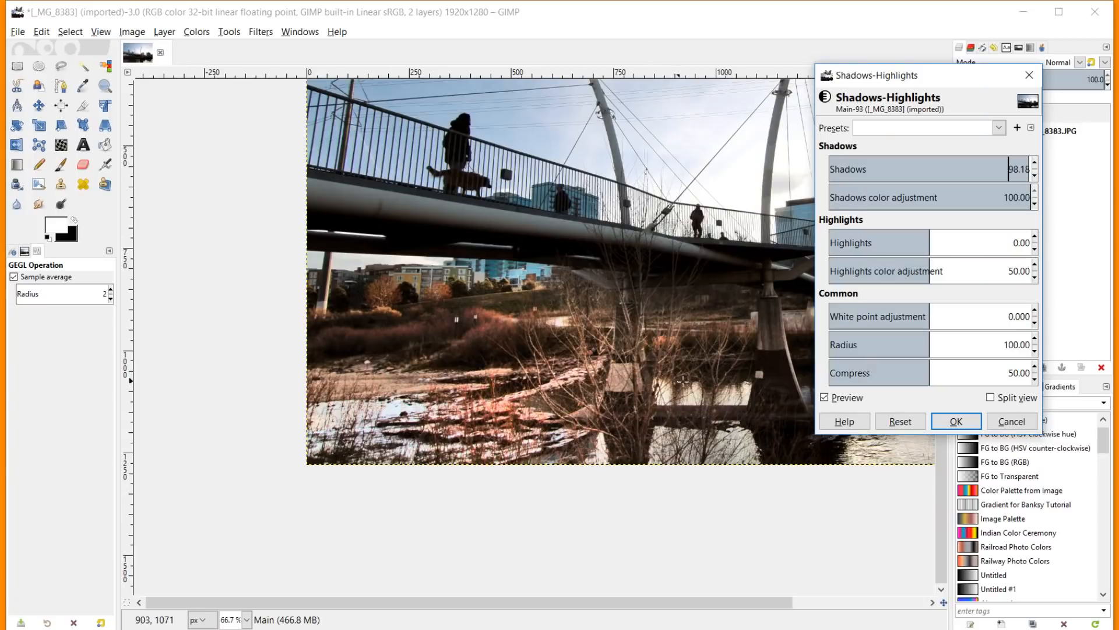
Set the shadows to 67.88 and compare the photo with and without the adjustment preview
scroll(681, 384, "up", 1)
left_click_drag(1021, 157, 998, 161)
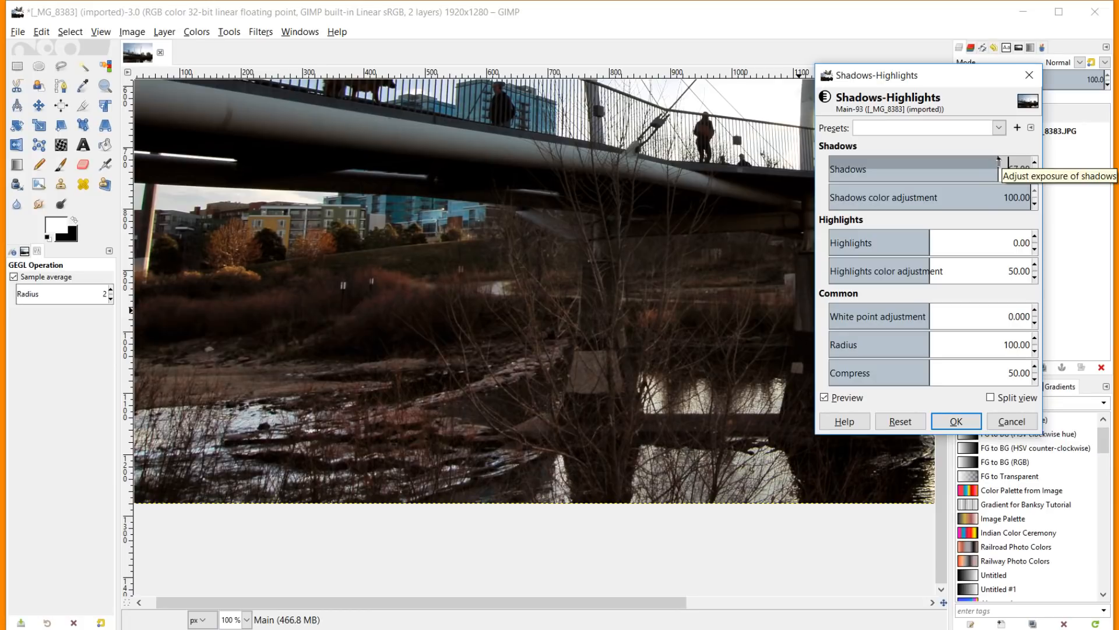
scroll(354, 358, "up", 3)
scroll(355, 353, "down", 3)
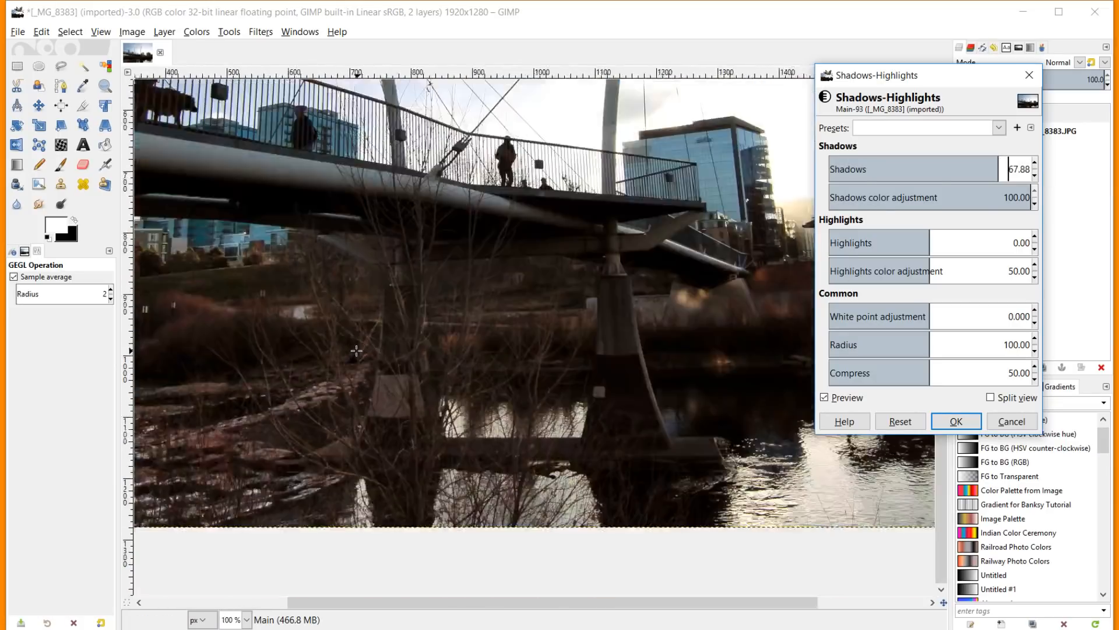
scroll(350, 351, "down", 1)
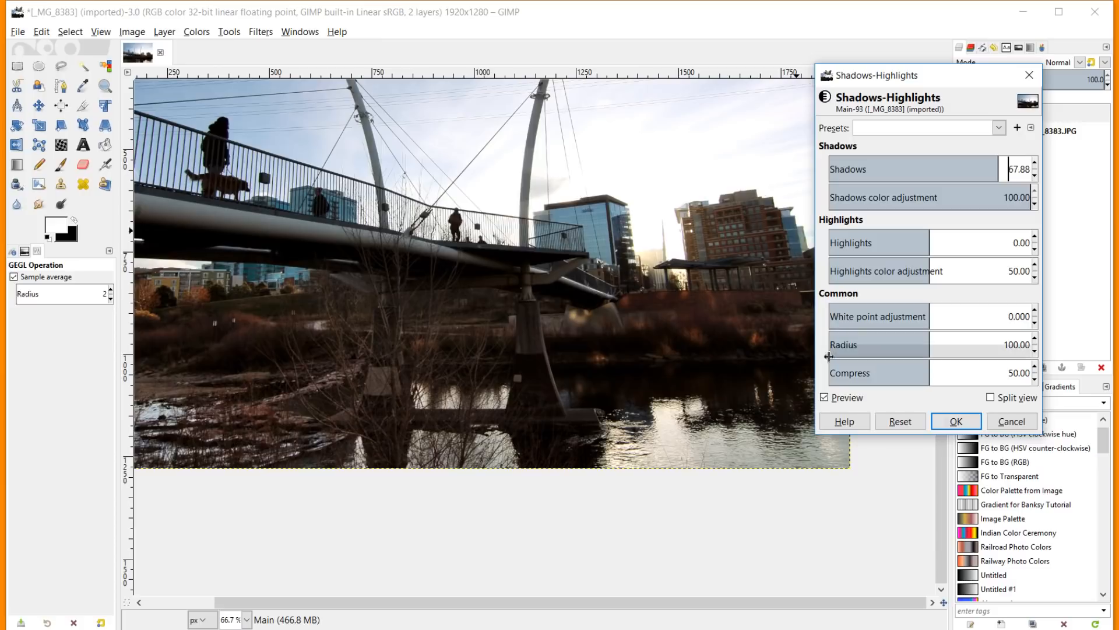
left_click(824, 398)
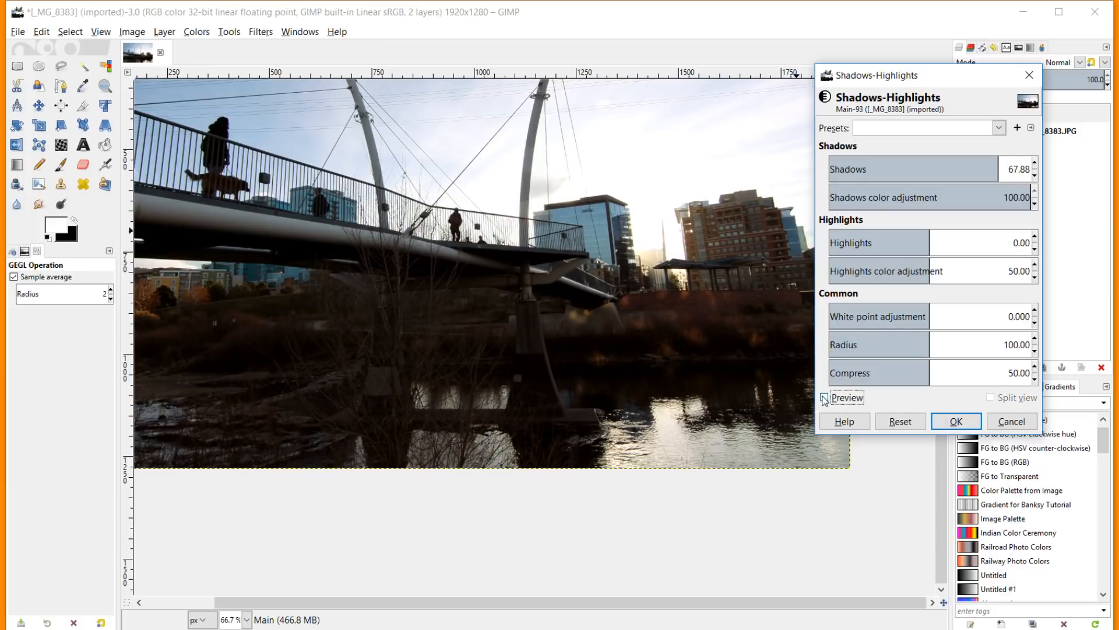
left_click(824, 397)
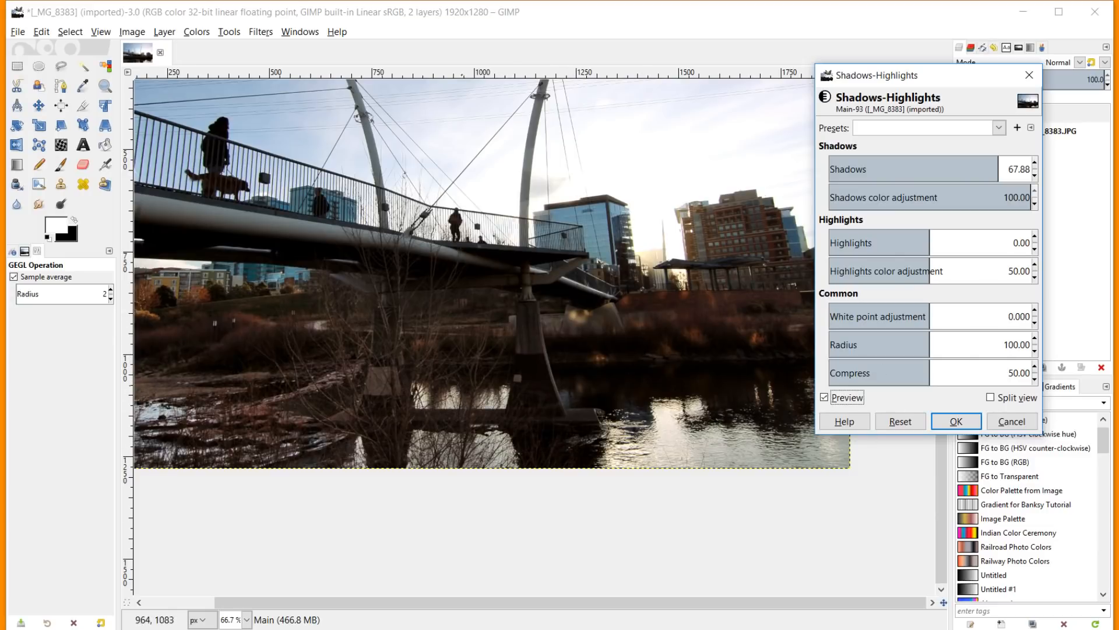
Try a highlights value of 66.06 and check its effect on the sky and bridge masts
left_click_drag(930, 243, 997, 239)
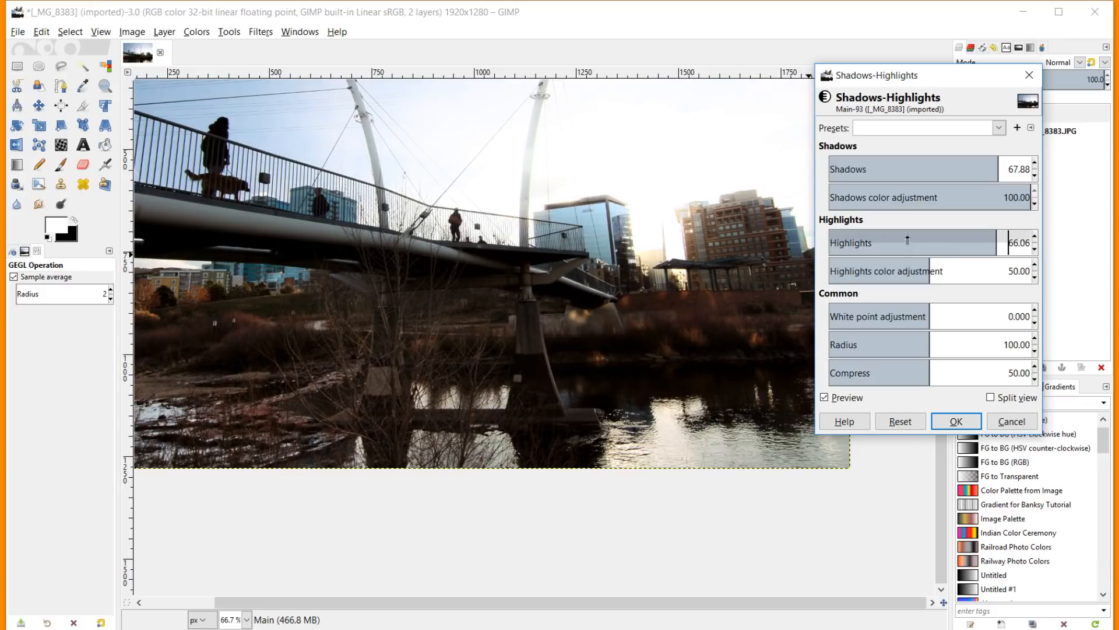
scroll(641, 293, "up", 5)
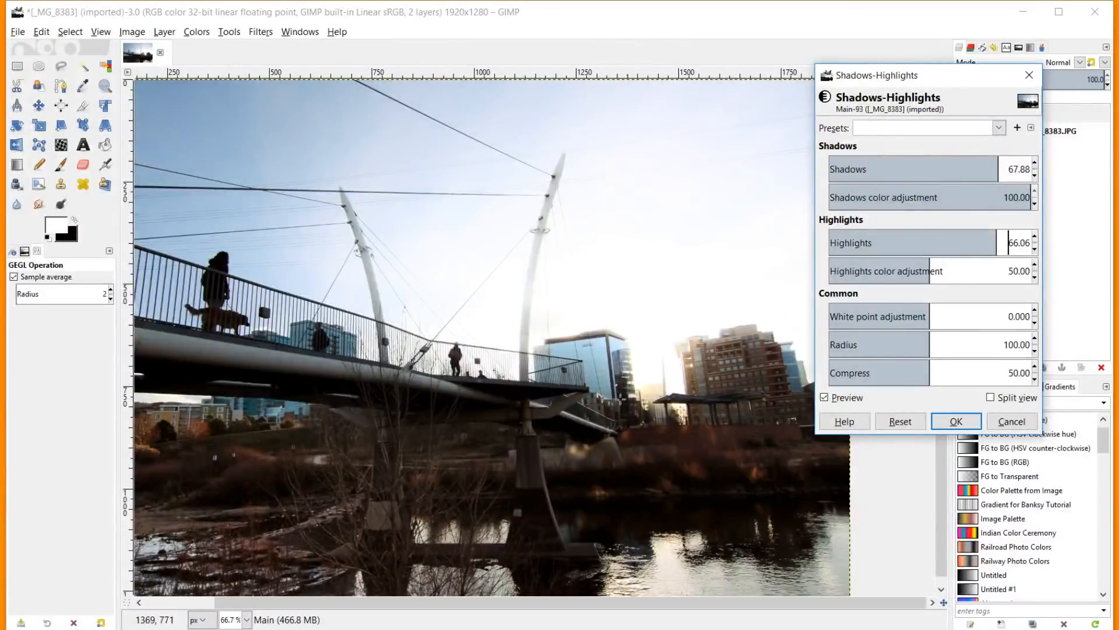
scroll(630, 400, "down", 1)
Set highlights to 37.58 and white point adjustment to 2.788, compare with the unadjusted photo, and apply Shadows-Highlights
left_click_drag(952, 247, 968, 240)
left_click_drag(933, 315, 961, 314)
mouse_move(961, 315)
left_mouse_down()
mouse_move(939, 314)
mouse_move(959, 314)
left_mouse_up()
left_click(825, 398)
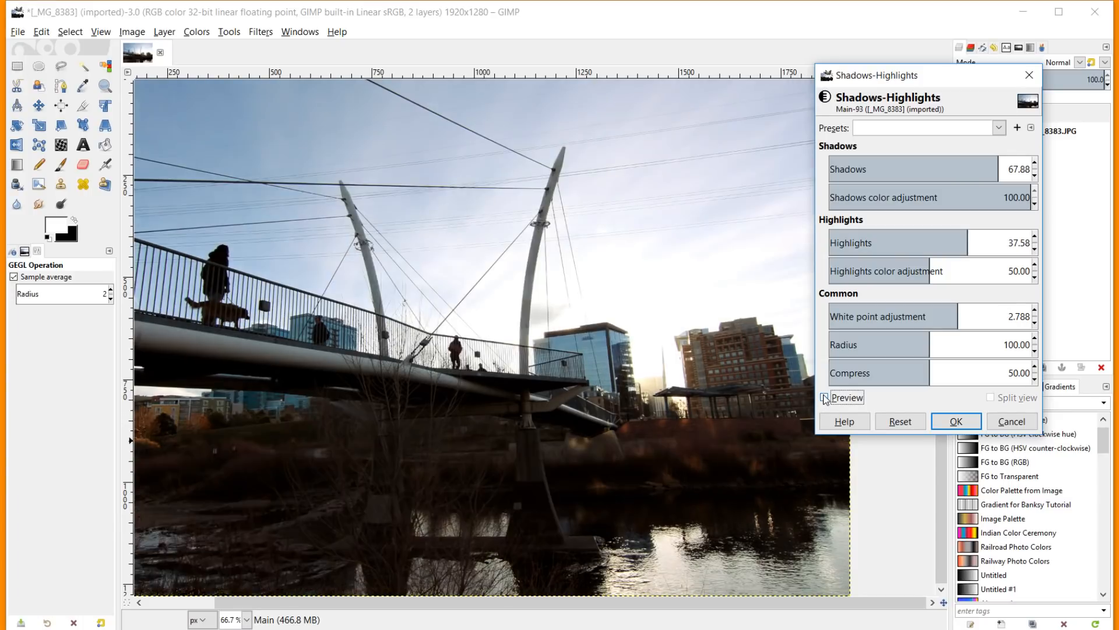
left_click(825, 398)
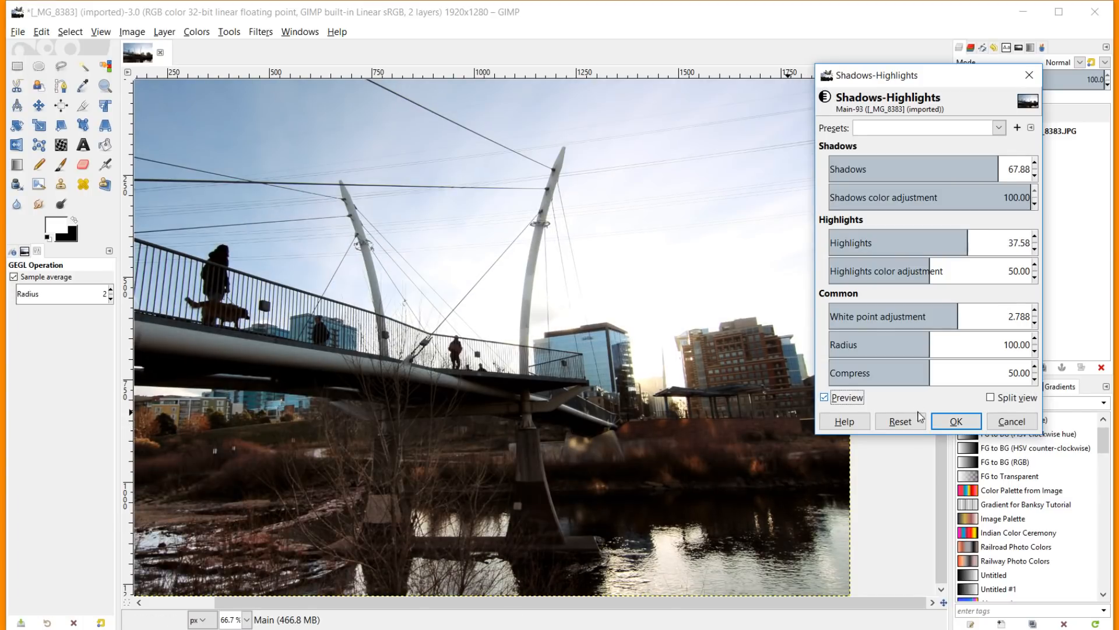
left_click(957, 422)
Run the Luminosity mask setup filter on the Main layer to generate the Darks, Mids and Lights layer groups
key("minus")
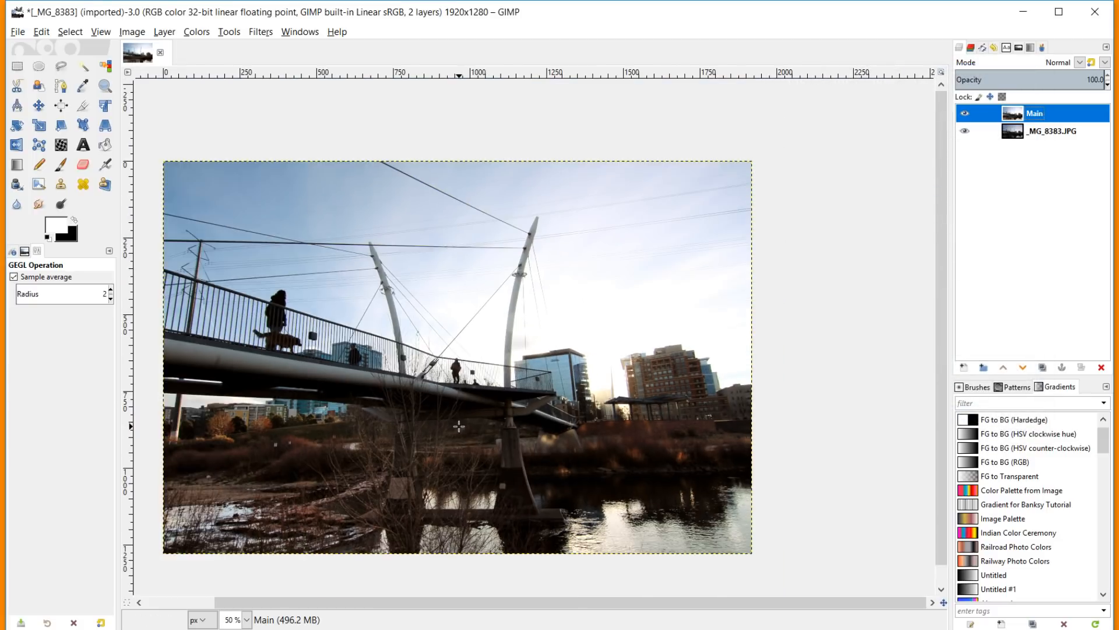
left_click_drag(582, 603, 513, 603)
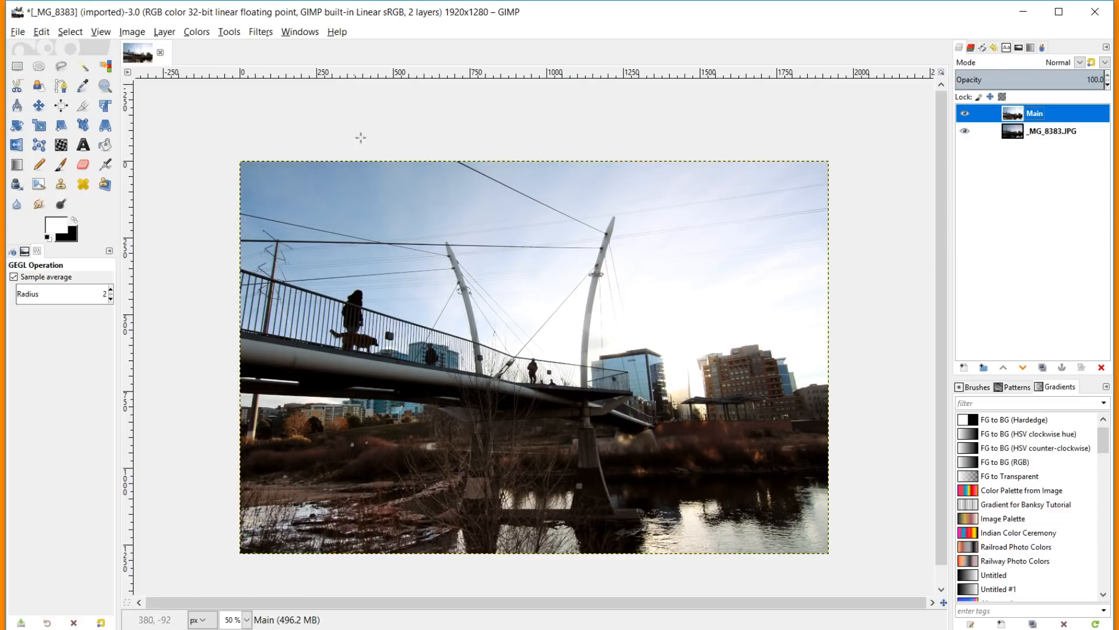
left_click(270, 34)
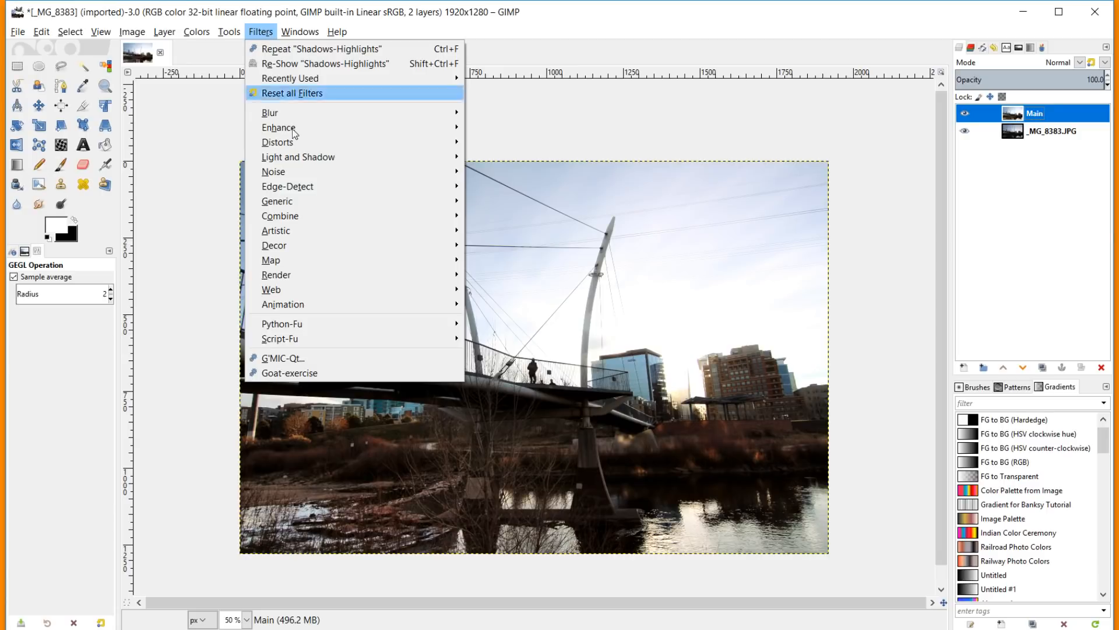
mouse_move(336, 207)
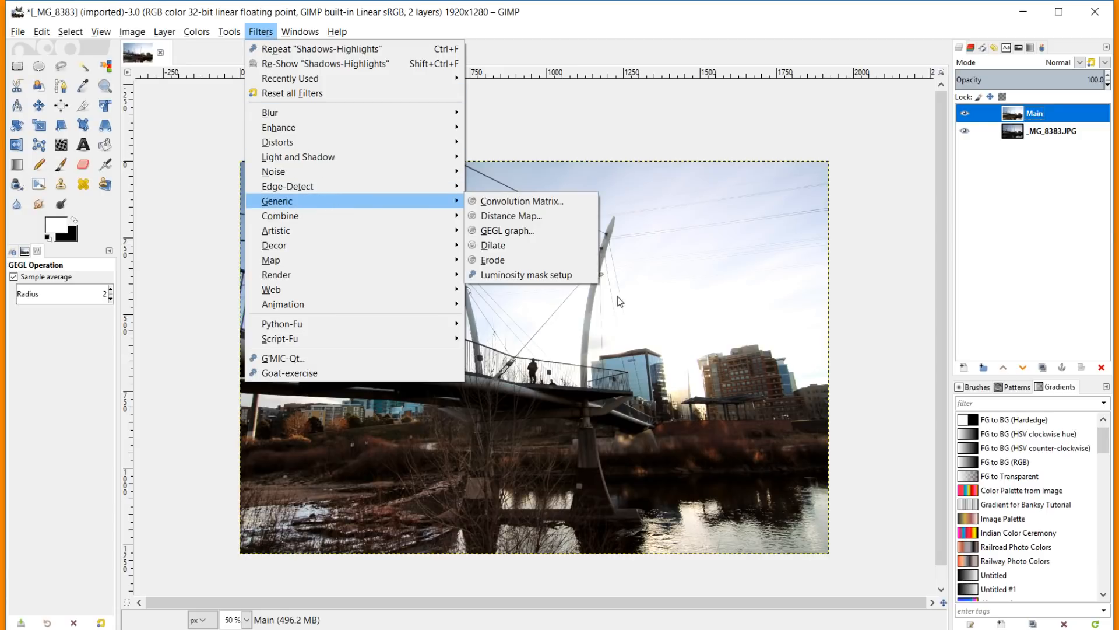
left_click(547, 275)
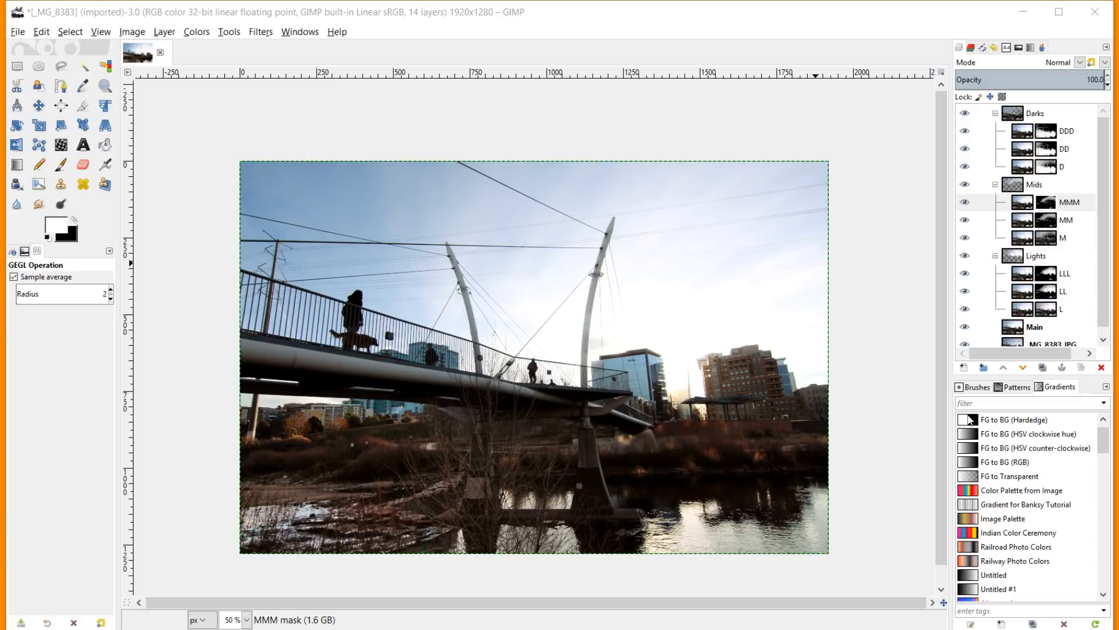
Examine the Darks, Mids and Lights groups and the masked LLL, LL and L layers by selecting them in turn
left_click(1030, 116)
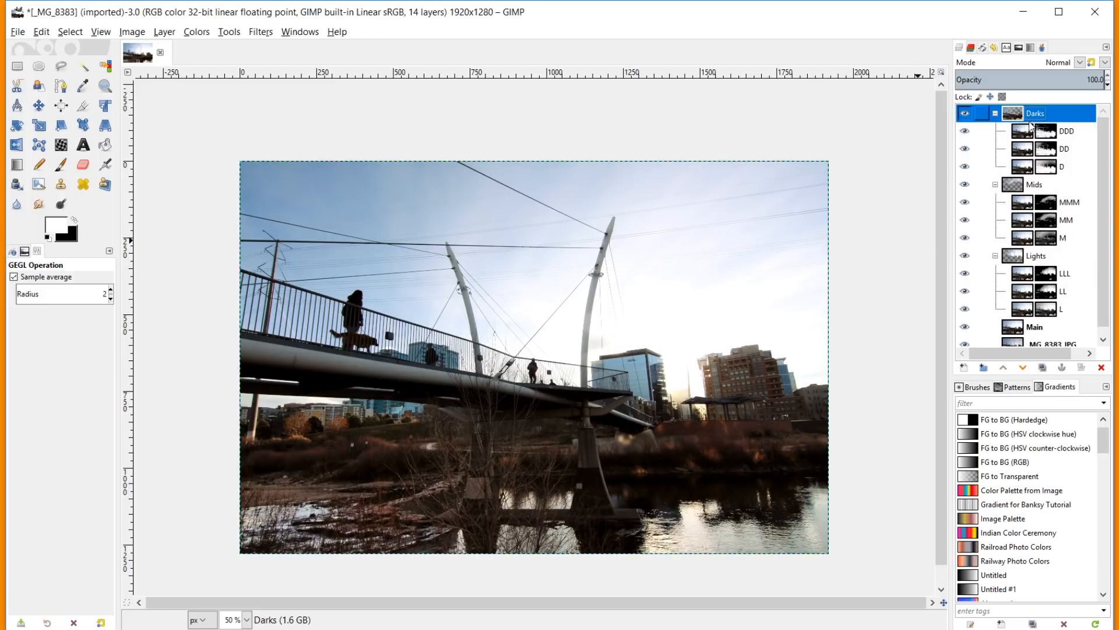
left_click(1032, 186)
left_click(1020, 260)
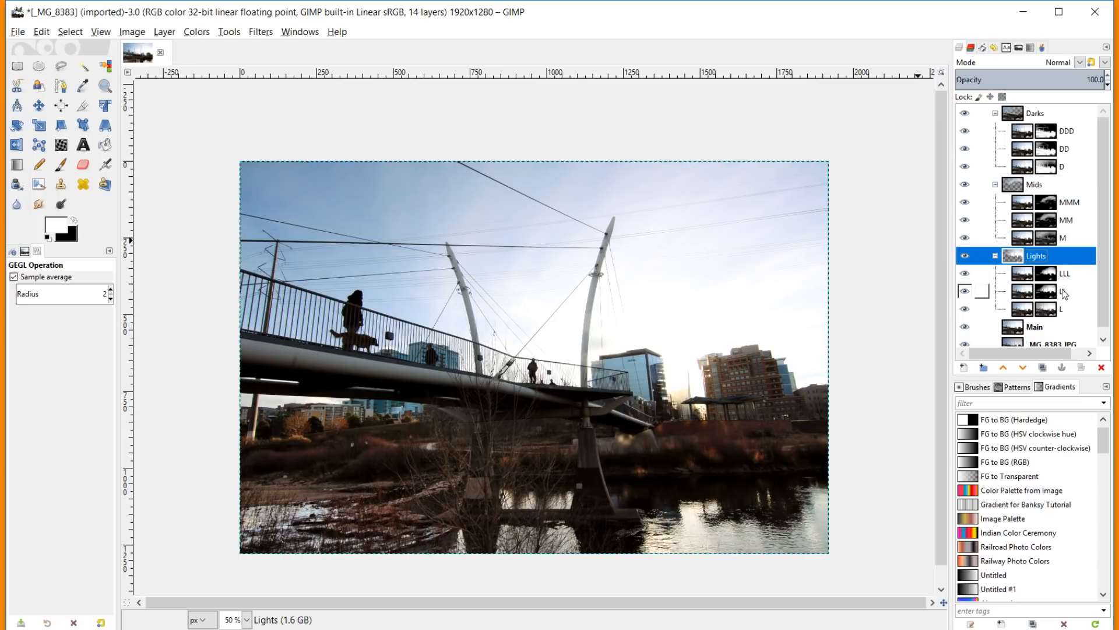
left_click(1027, 278)
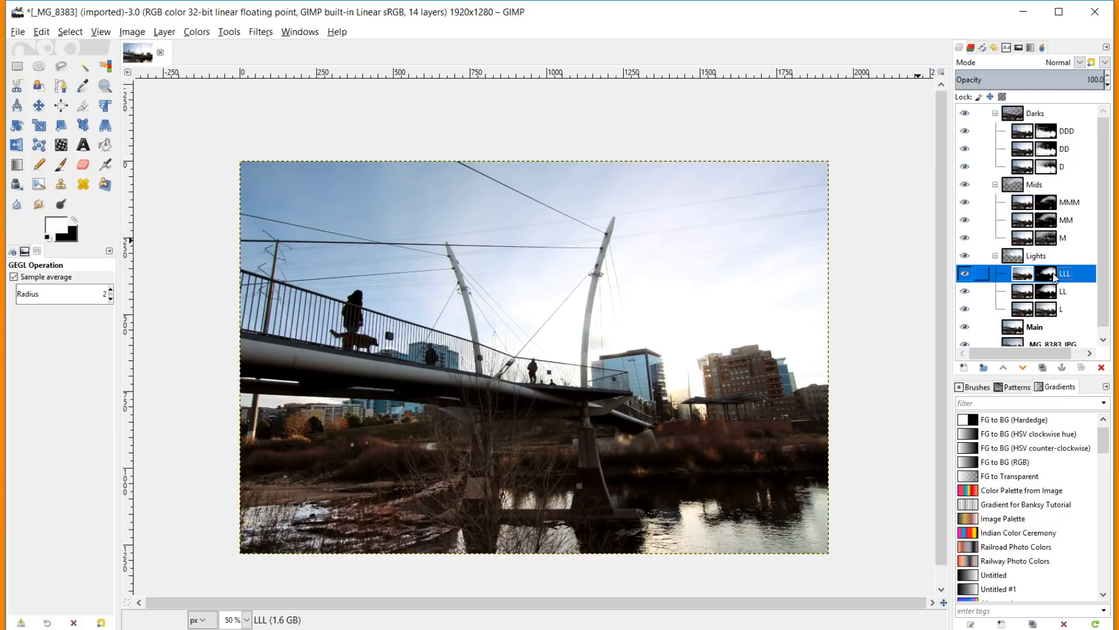
left_click(1024, 297)
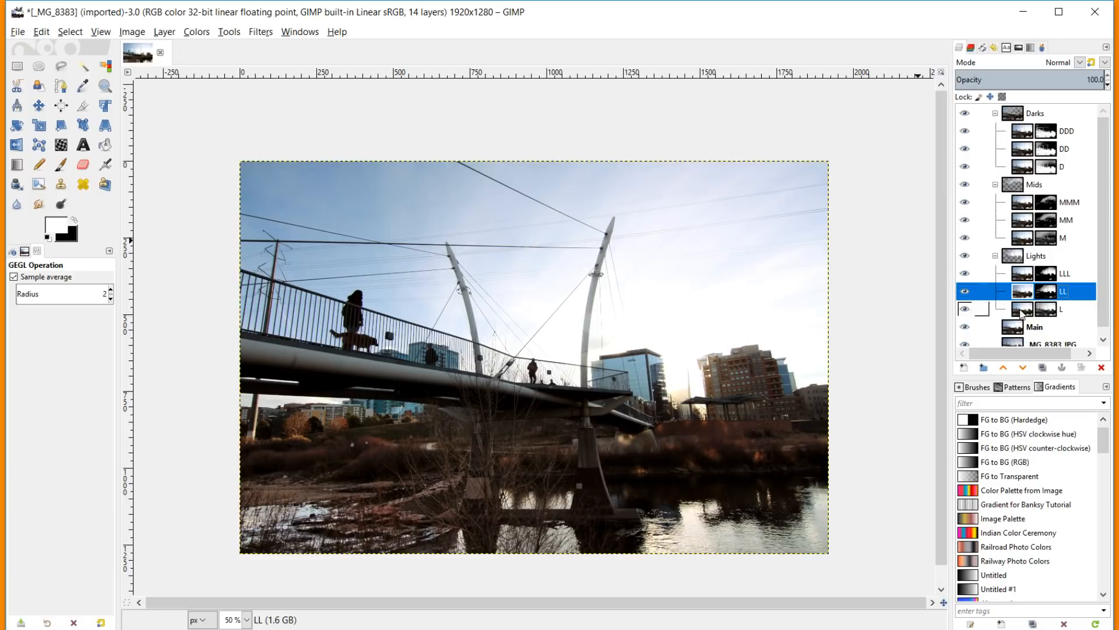
left_click(1019, 311)
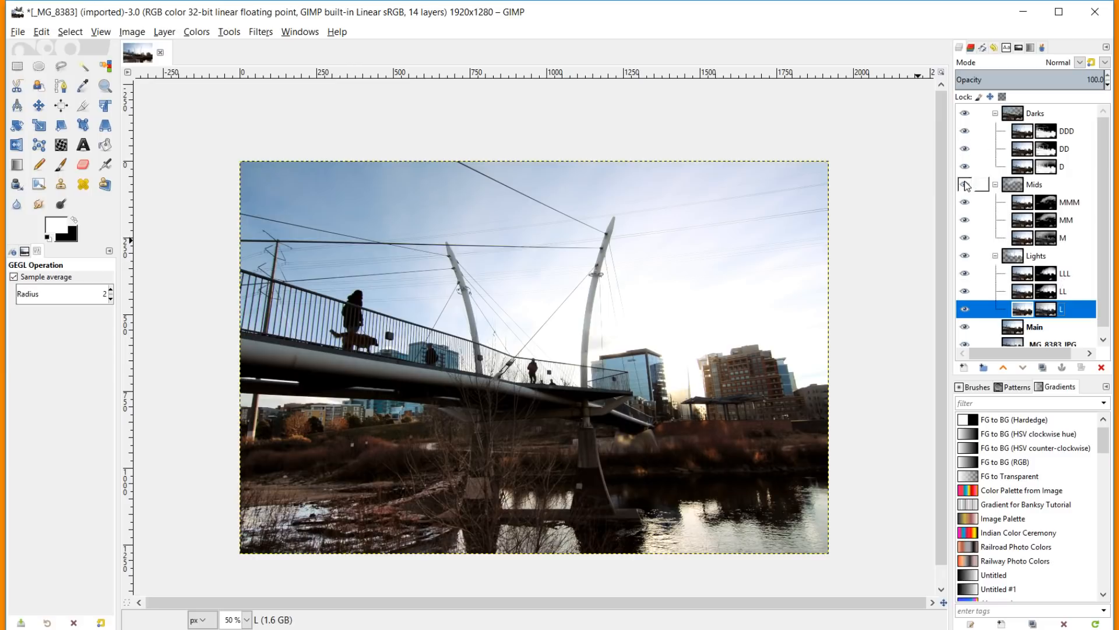
left_click(1005, 186)
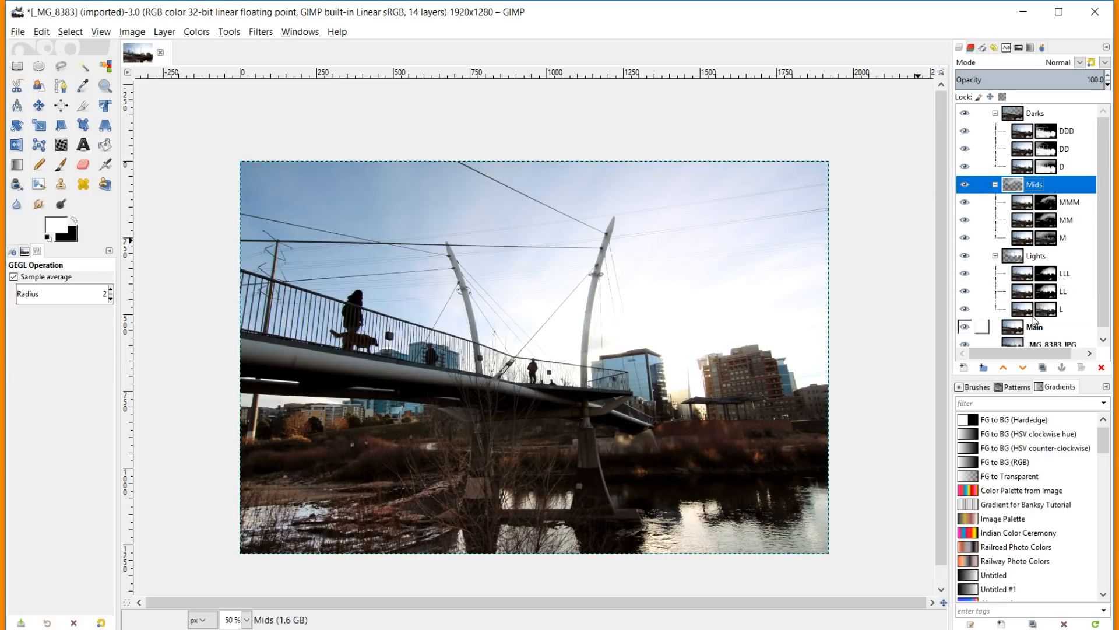
Delete the Mids and Lights layer groups, keeping the Darks group above the Main layer
left_click(1101, 367)
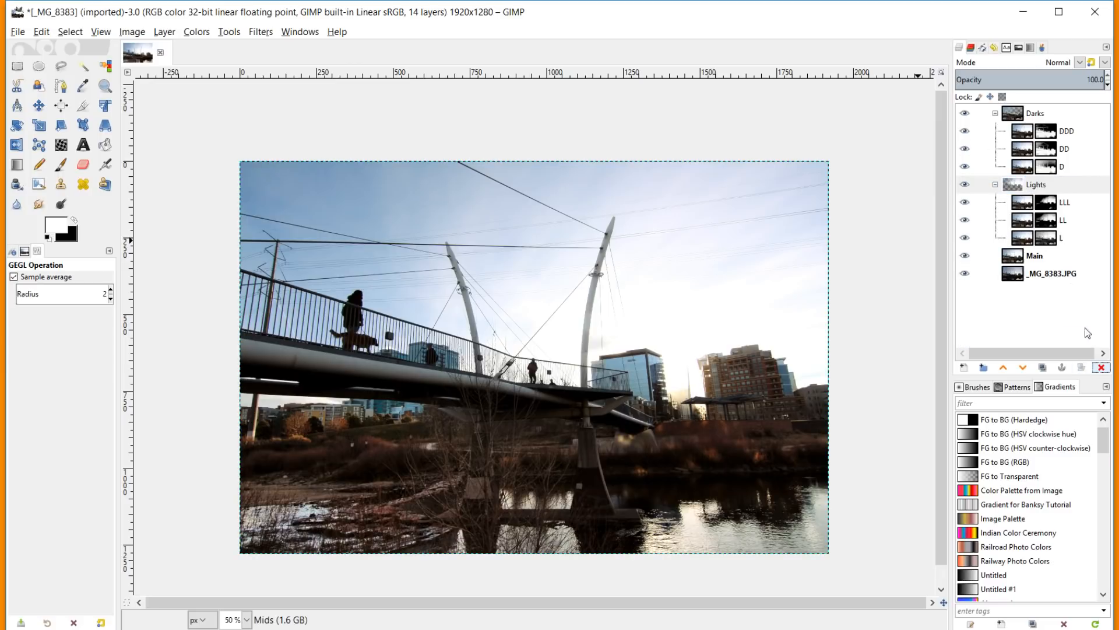
left_click(1101, 368)
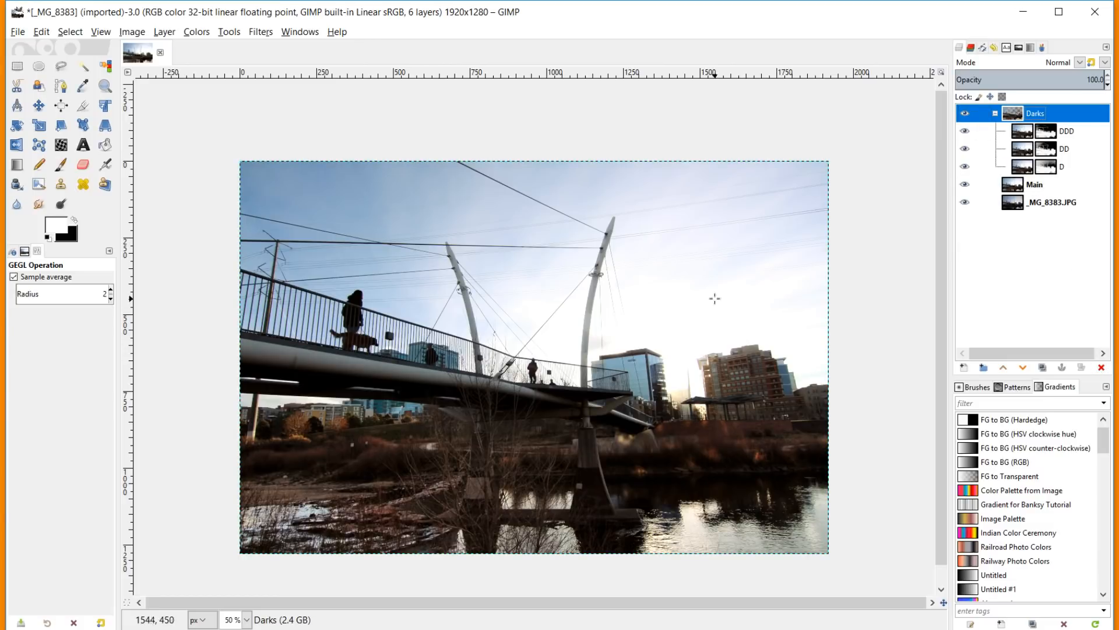
scroll(580, 420, "down", 1)
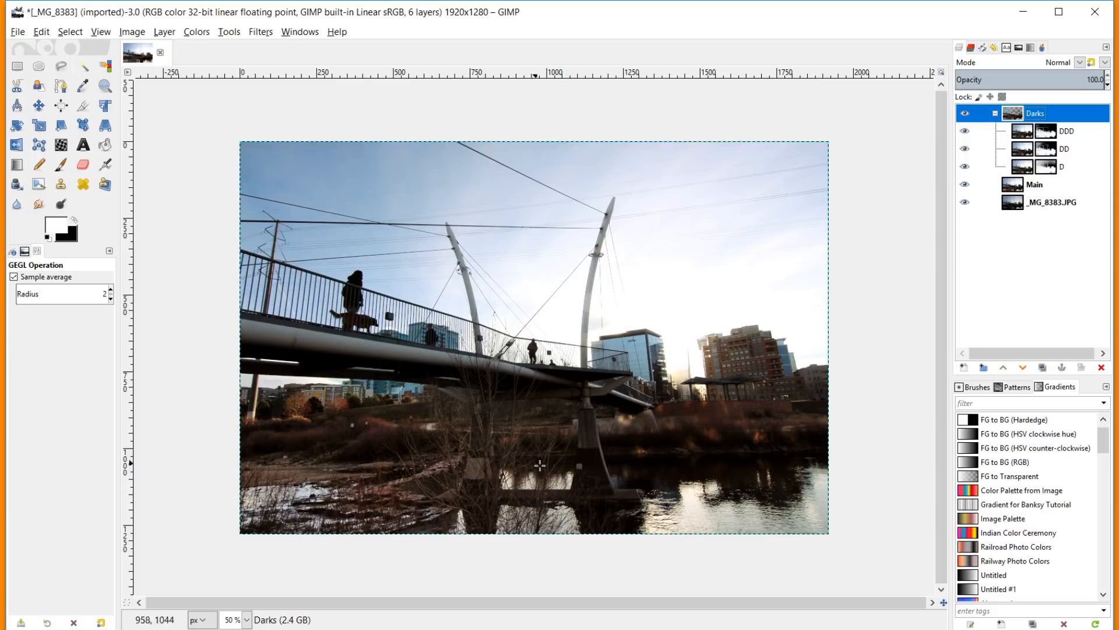
scroll(548, 516, "up", 1)
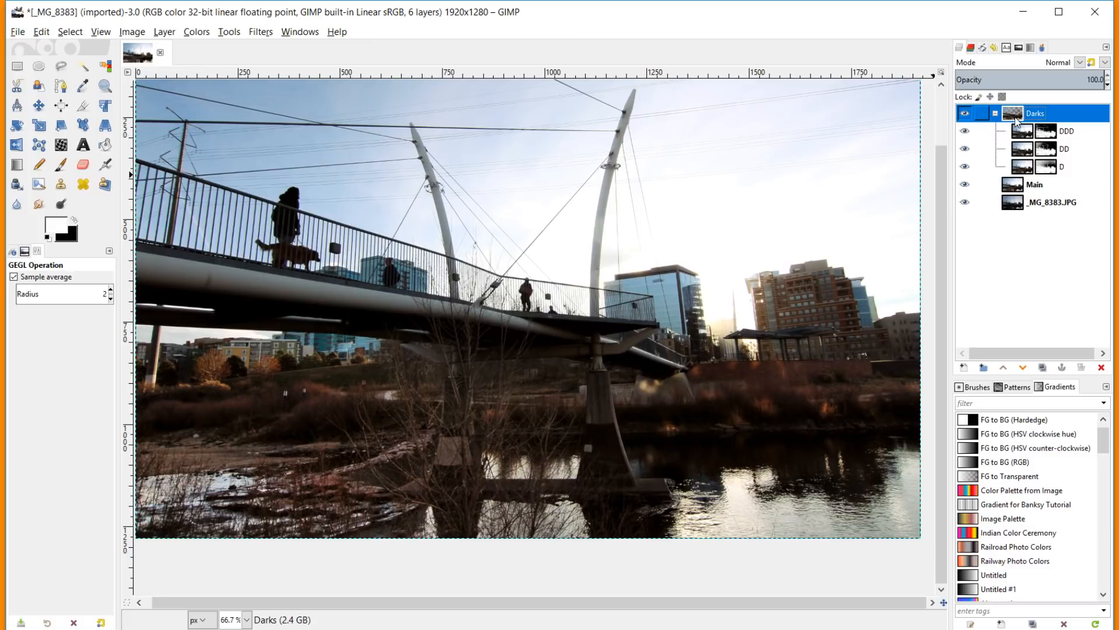
Compare which color adjustments are available for the Darks group and for the Main layer
left_click(198, 33)
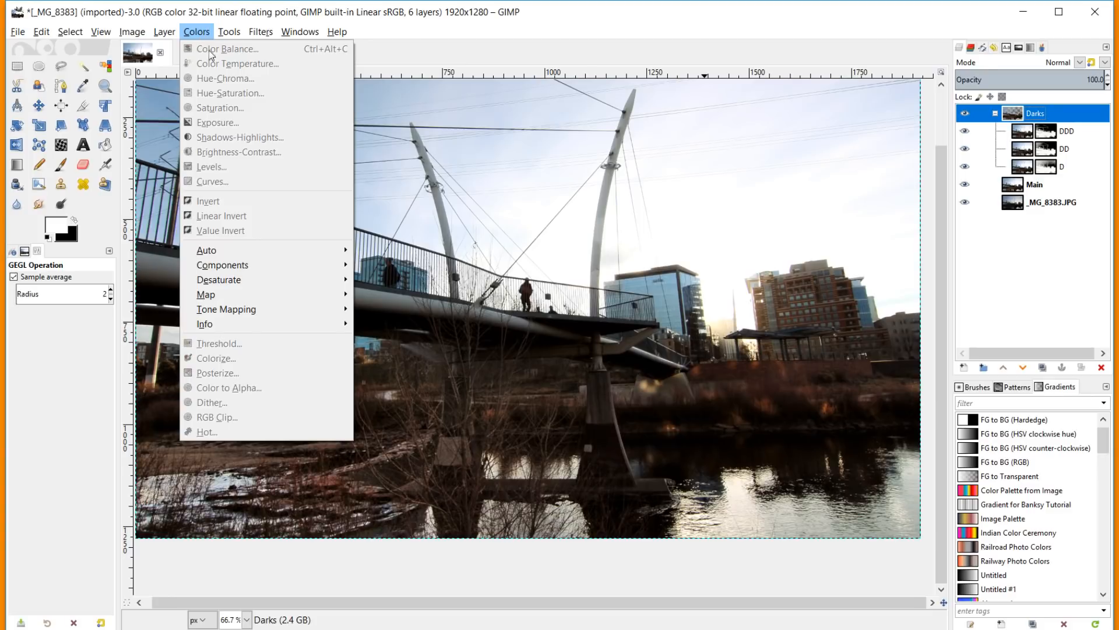
left_click(1016, 197)
left_click(1016, 197)
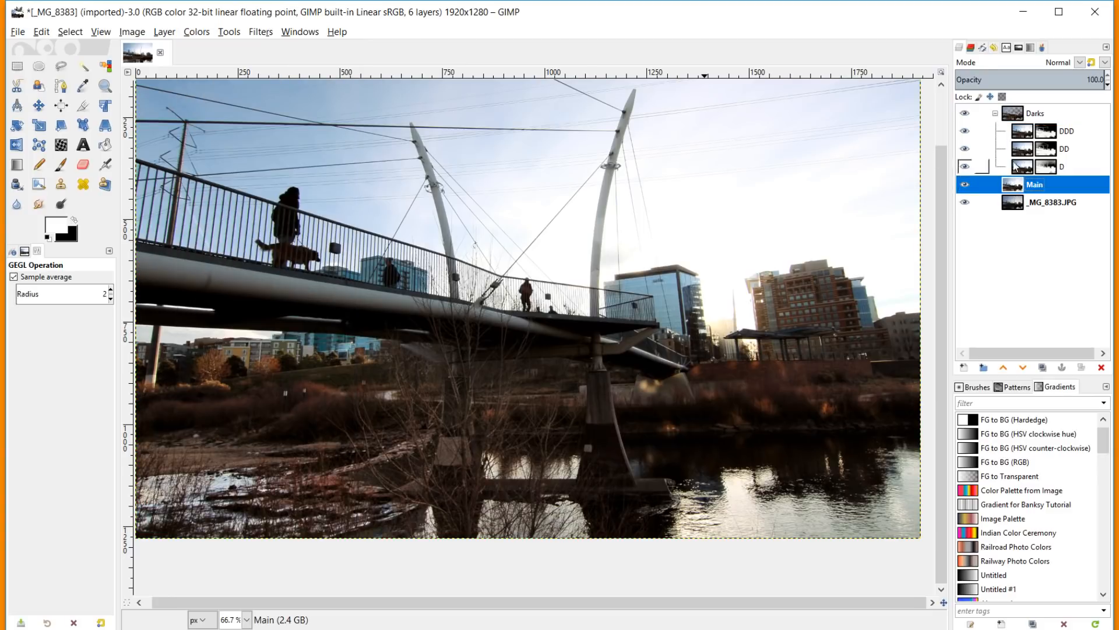
left_click(1013, 114)
left_click(197, 32)
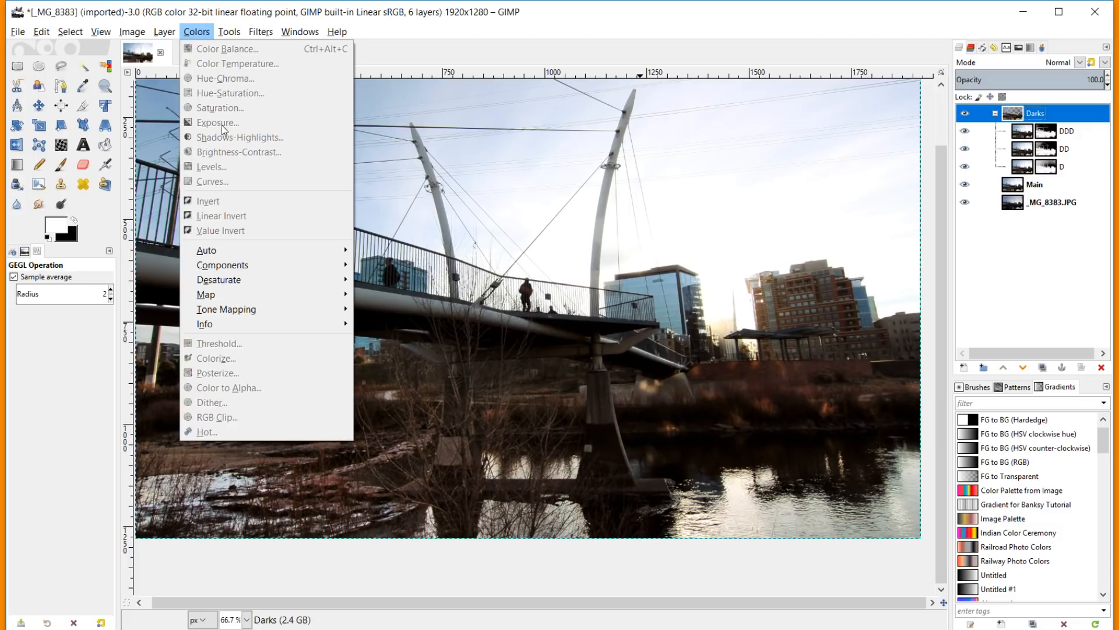
left_click(1012, 186)
left_click(1012, 186)
left_click(196, 32)
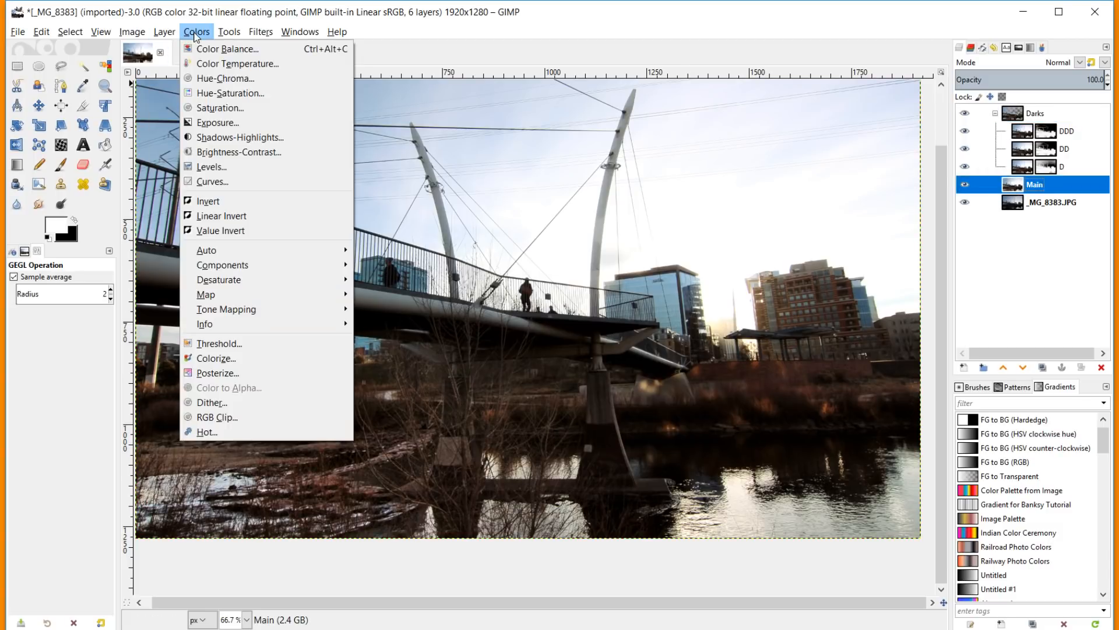
left_click(872, 149)
Undo the deletion of the Mids and Lights groups, select the DDD layer, and redo the deletion
key("ctrl+z")
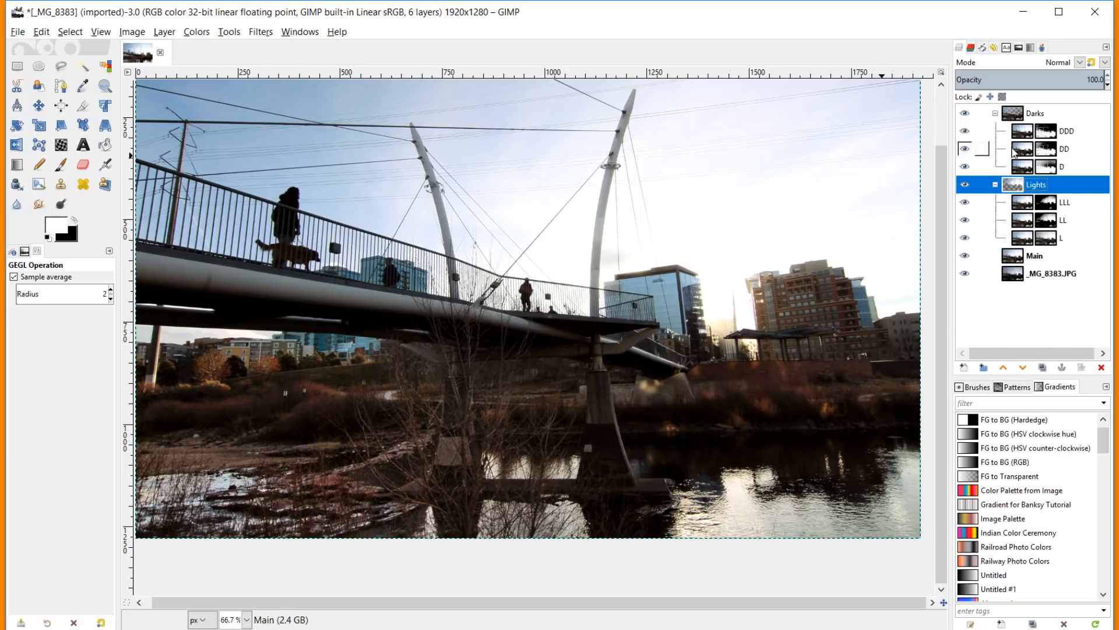
key("ctrl+z")
key("ctrl+z")
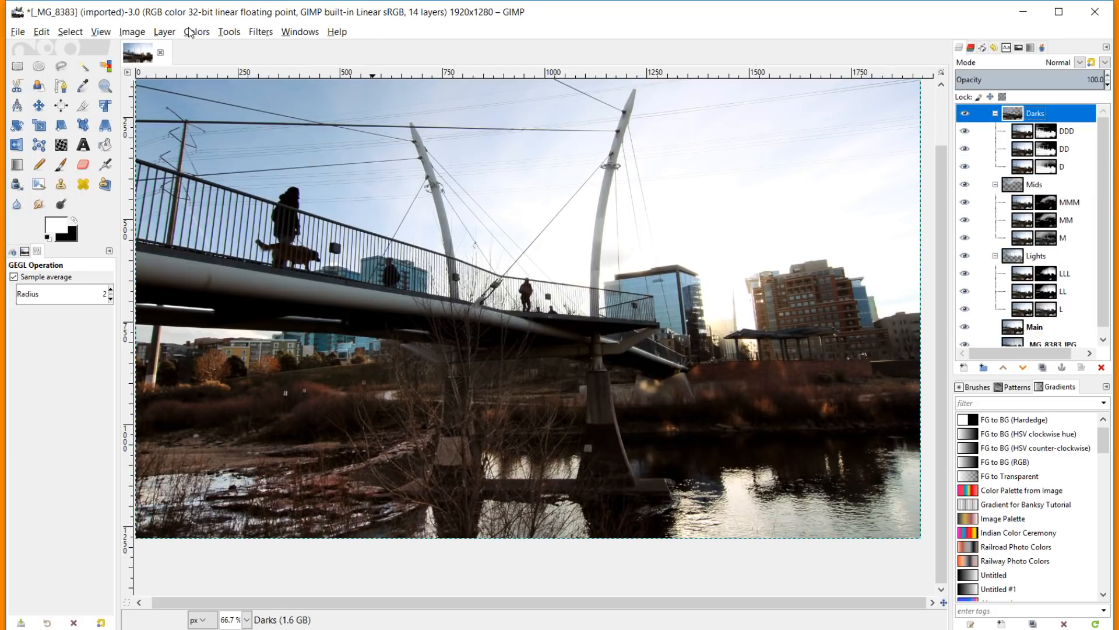
left_click(1025, 132)
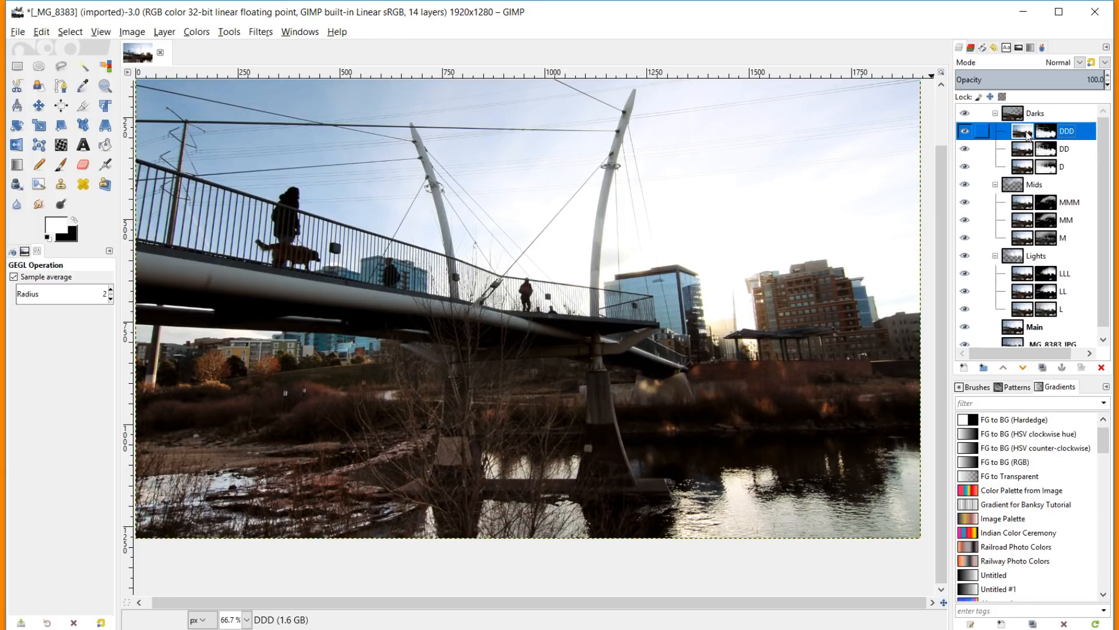
key("ctrl+y")
key("ctrl+y")
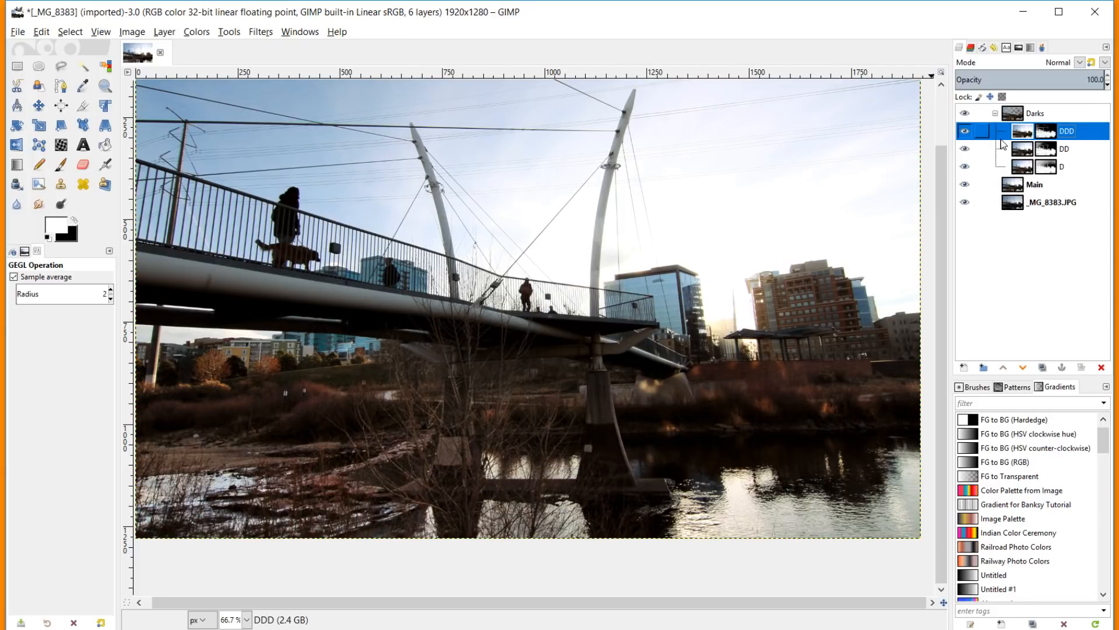
Open Levels on the DDD layer in the Darks group and try a high input of 93.33 with gamma 1.35
left_click(1022, 112)
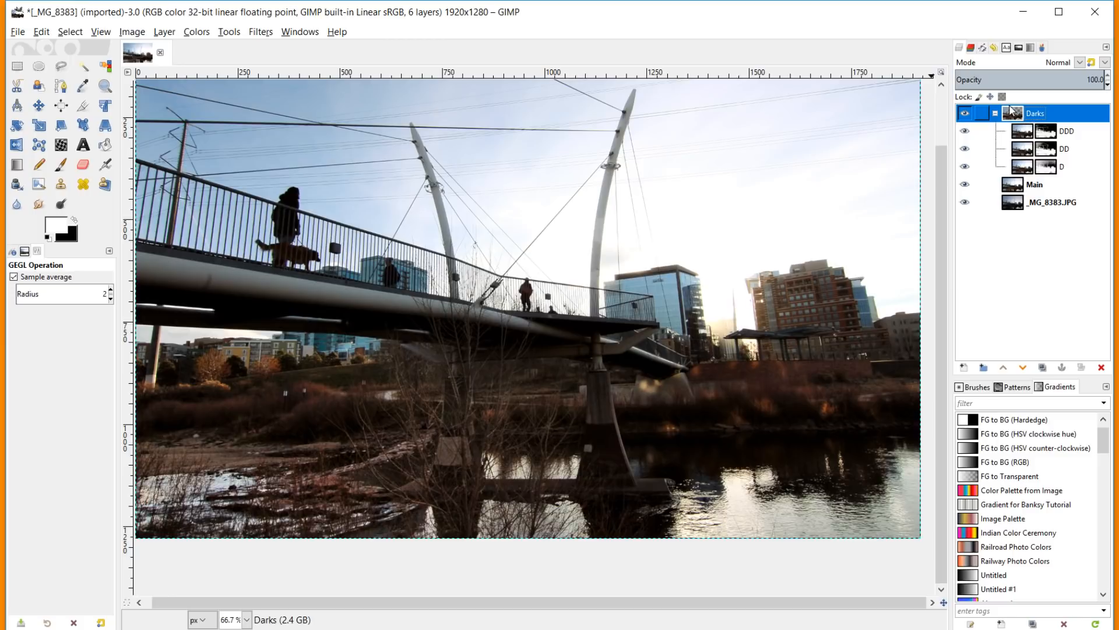
left_click(1026, 131)
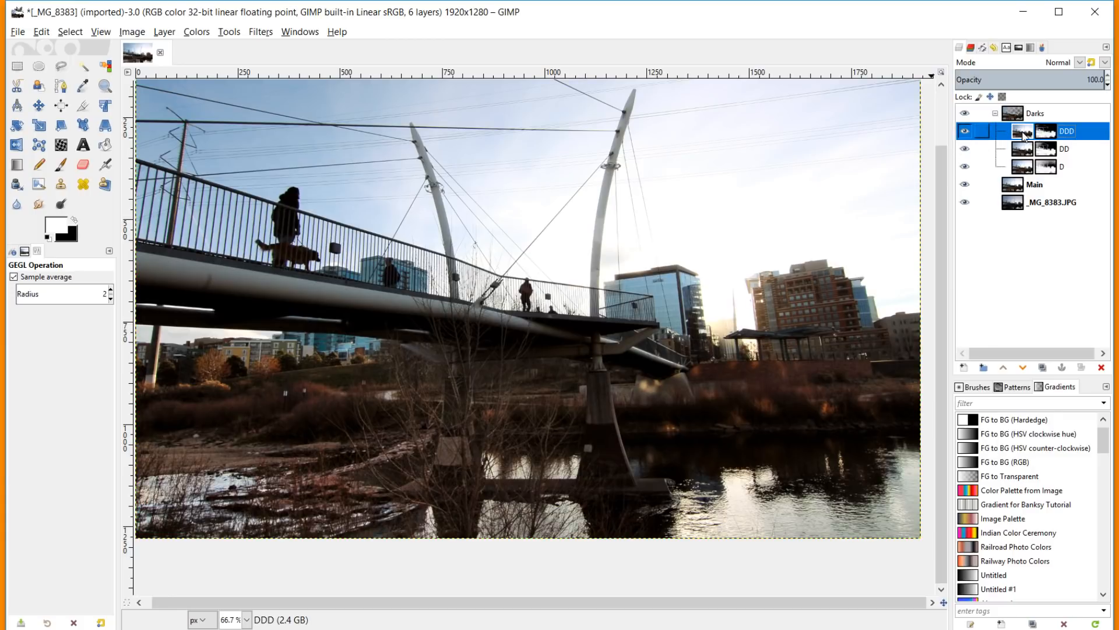
left_click(261, 33)
mouse_move(237, 36)
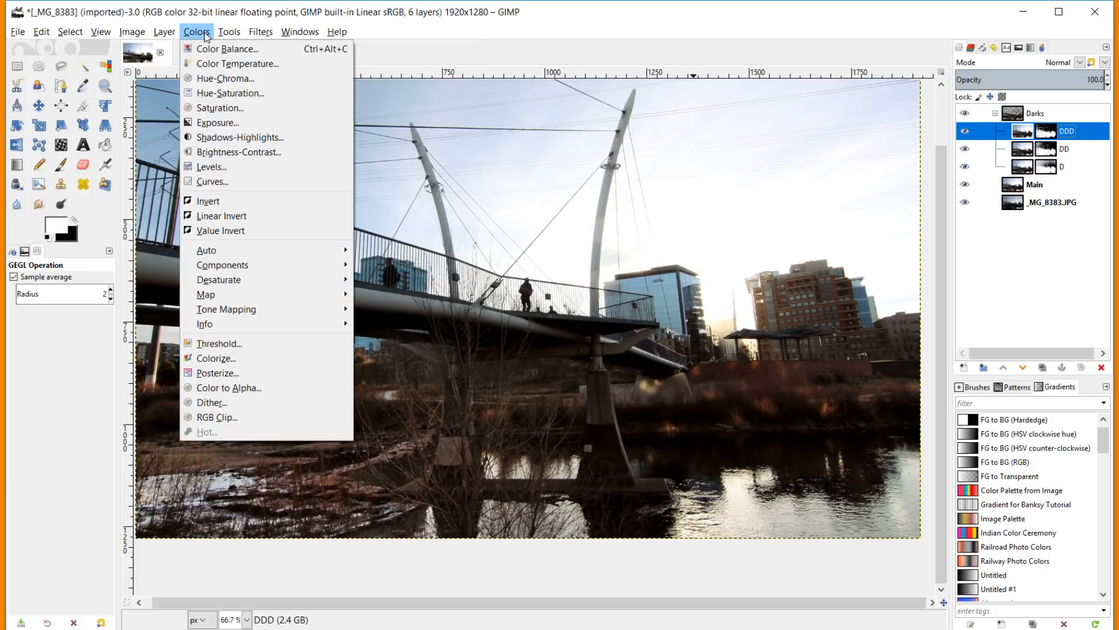
left_click(211, 167)
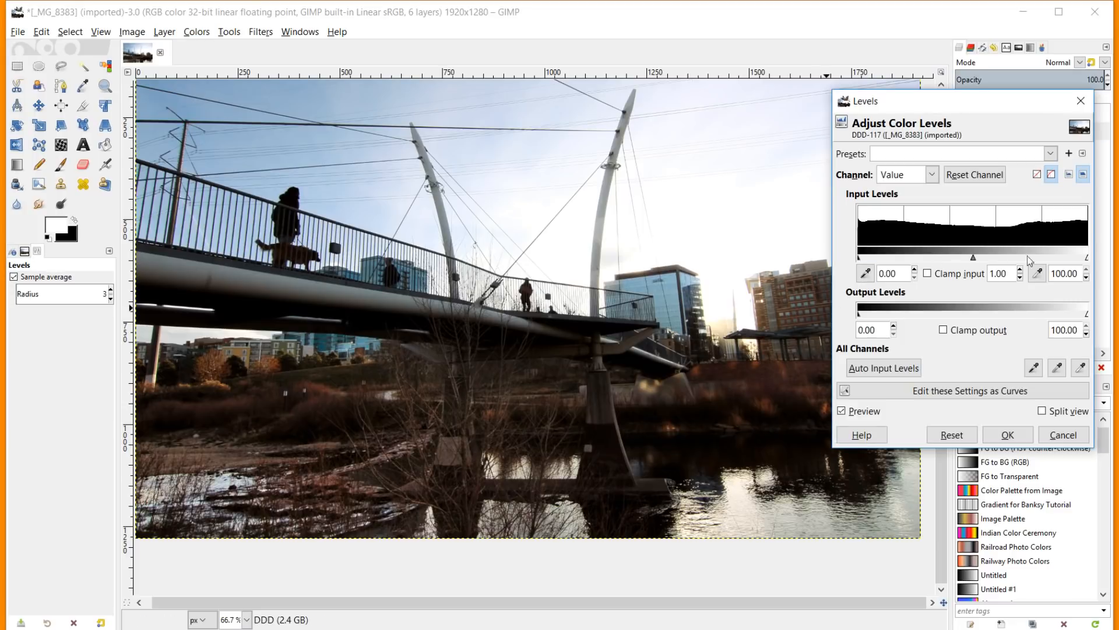
left_click_drag(1087, 261, 1073, 260)
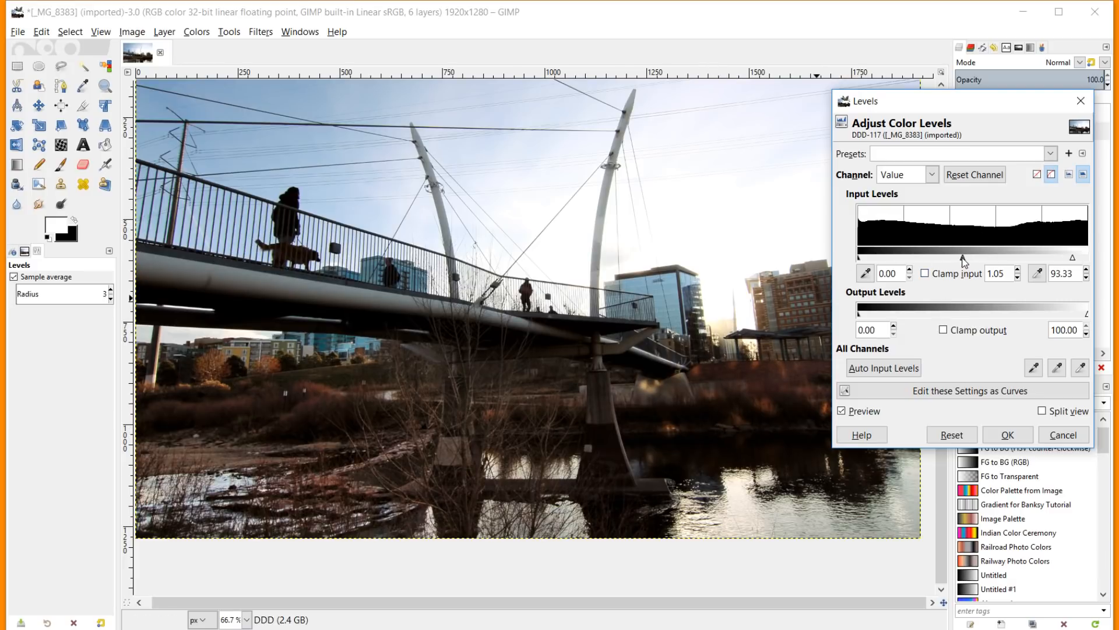
left_click_drag(963, 258, 952, 261)
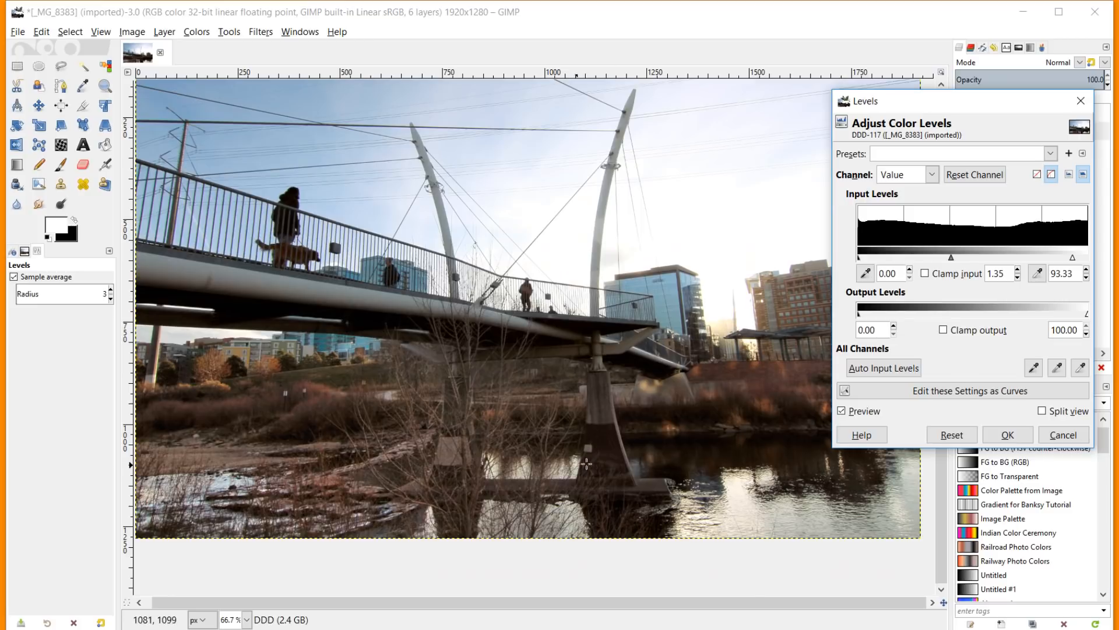
Set the Levels gamma to 1.17 and high input to 84.53, compare with the unadjusted photo, and apply
scroll(655, 419, "up", 4)
scroll(641, 359, "up", 1)
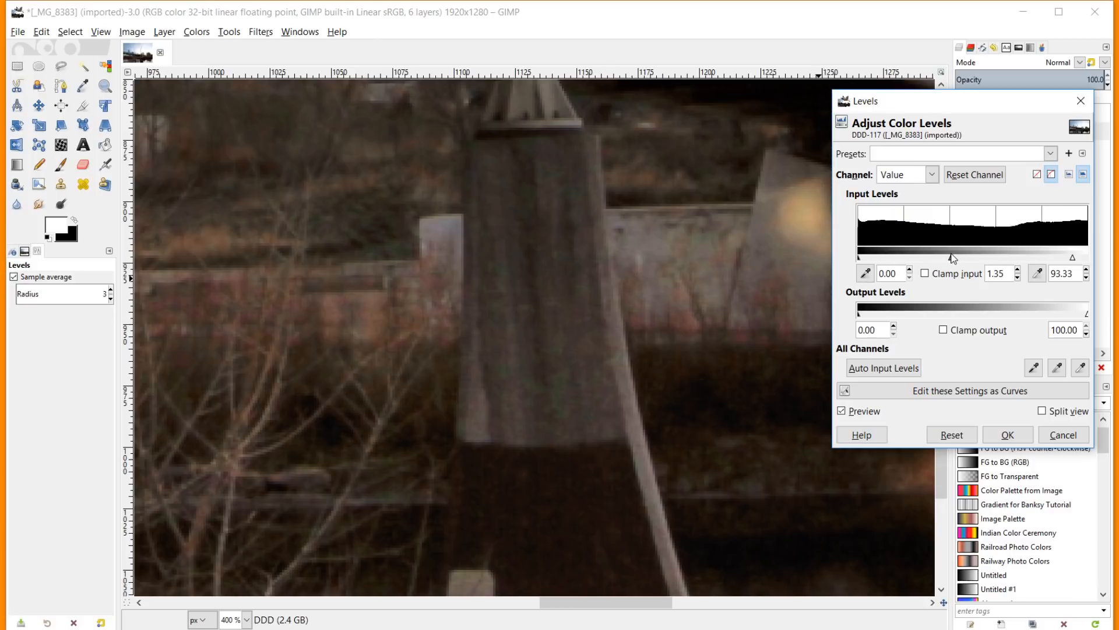
left_click_drag(954, 258, 959, 258)
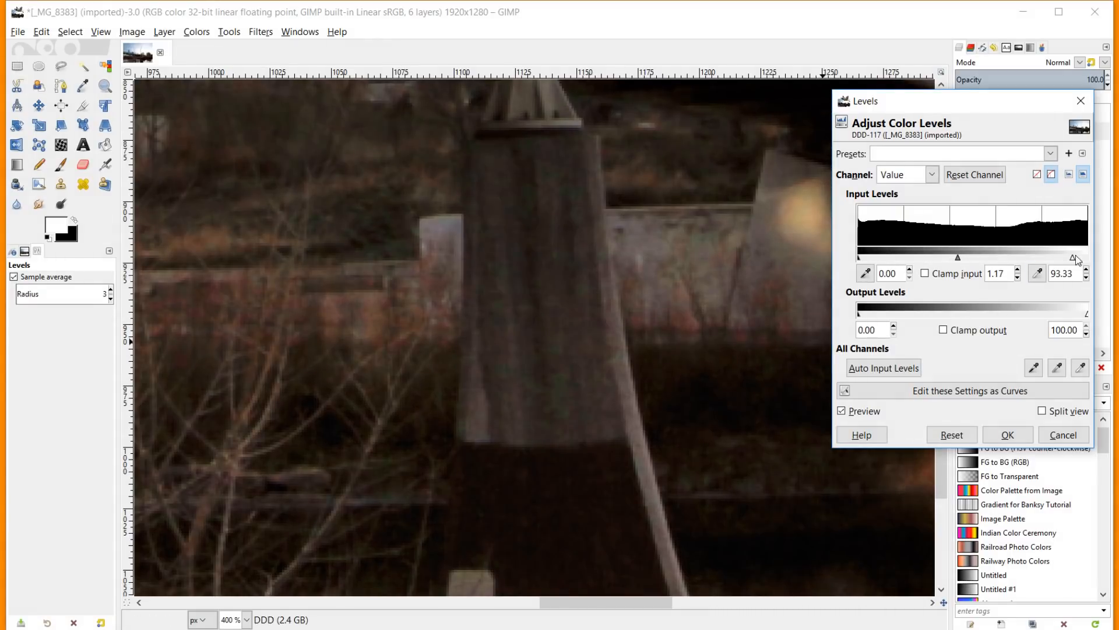
left_click_drag(1074, 259, 1052, 261)
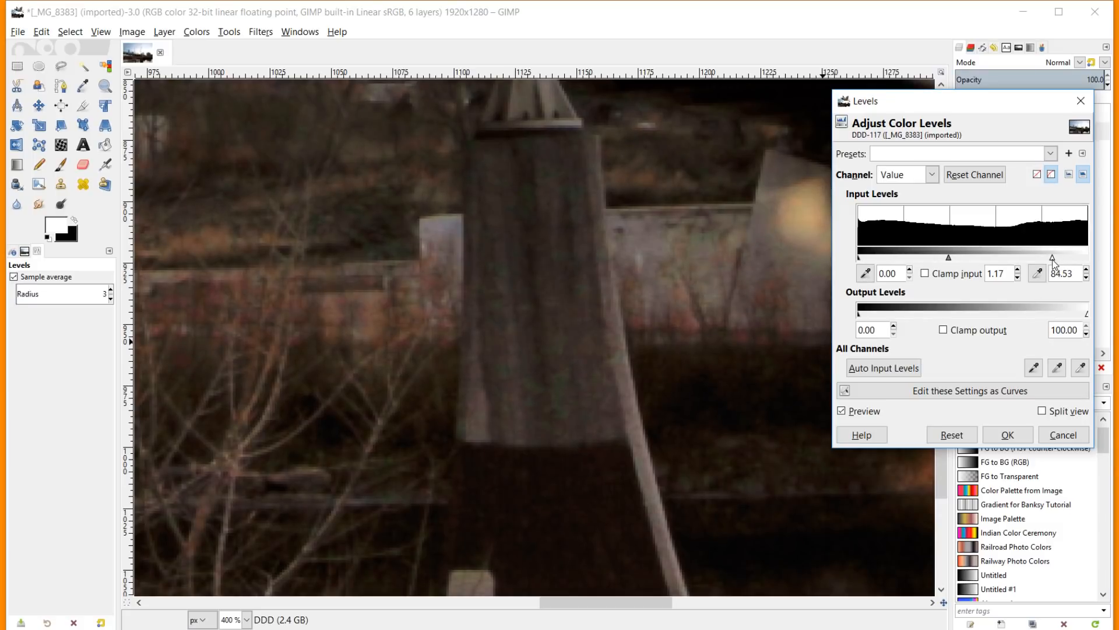
mouse_move(859, 259)
left_mouse_down()
mouse_move(874, 262)
mouse_move(846, 263)
left_mouse_up()
scroll(534, 349, "down", 5)
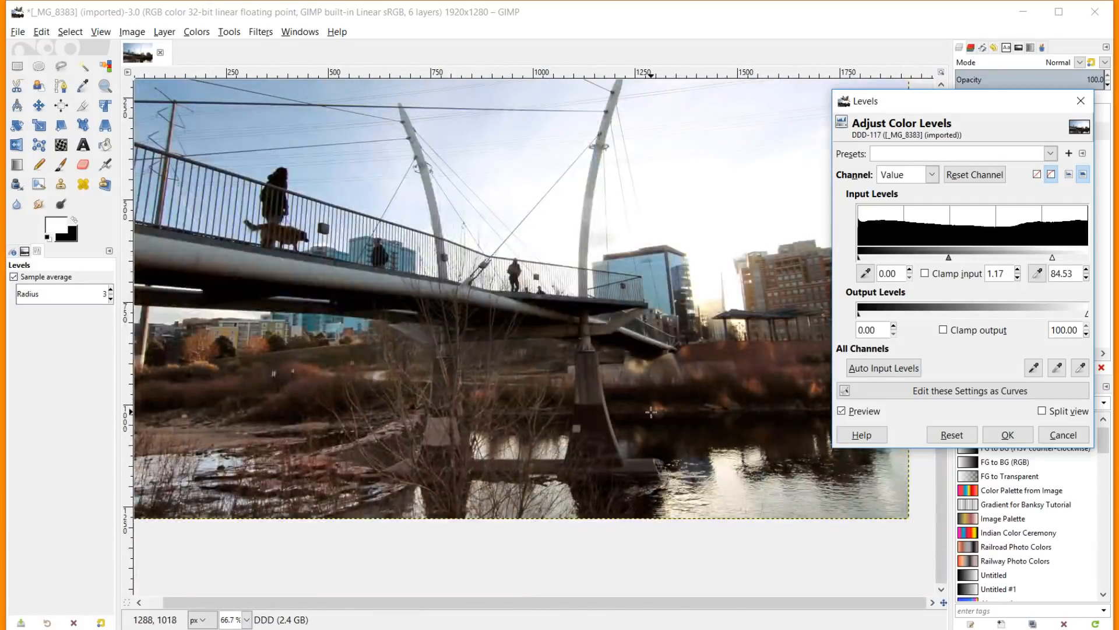
left_click(842, 411)
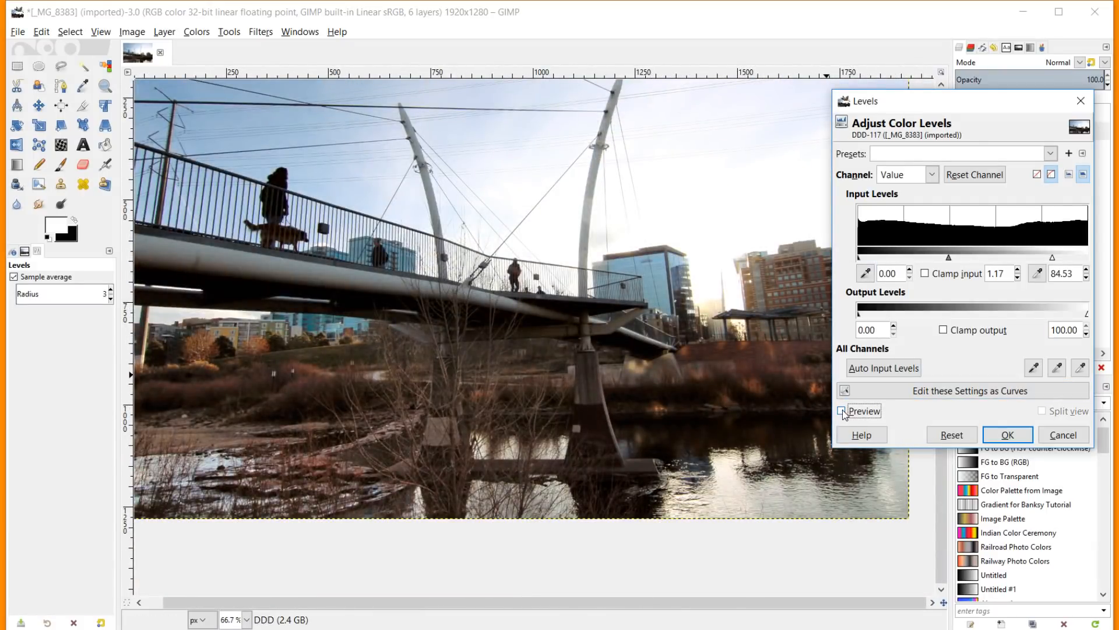
left_click(843, 411)
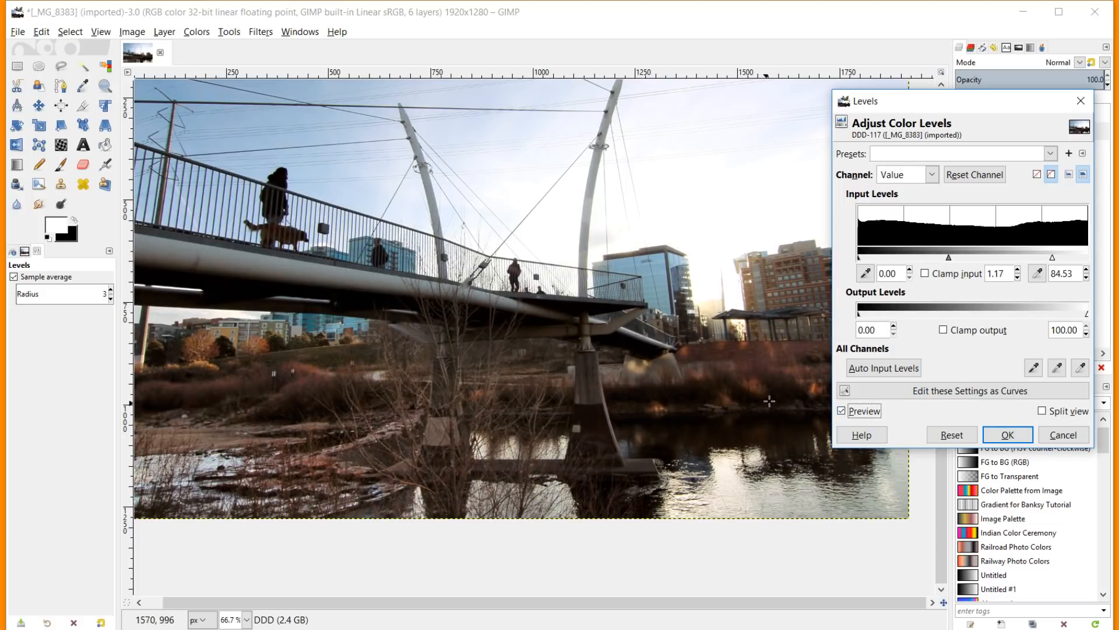
left_click(1008, 435)
Compare the edited photo with the original by showing only the _MG_8383.JPG layer, then restore all layers
scroll(694, 473, "up", 3)
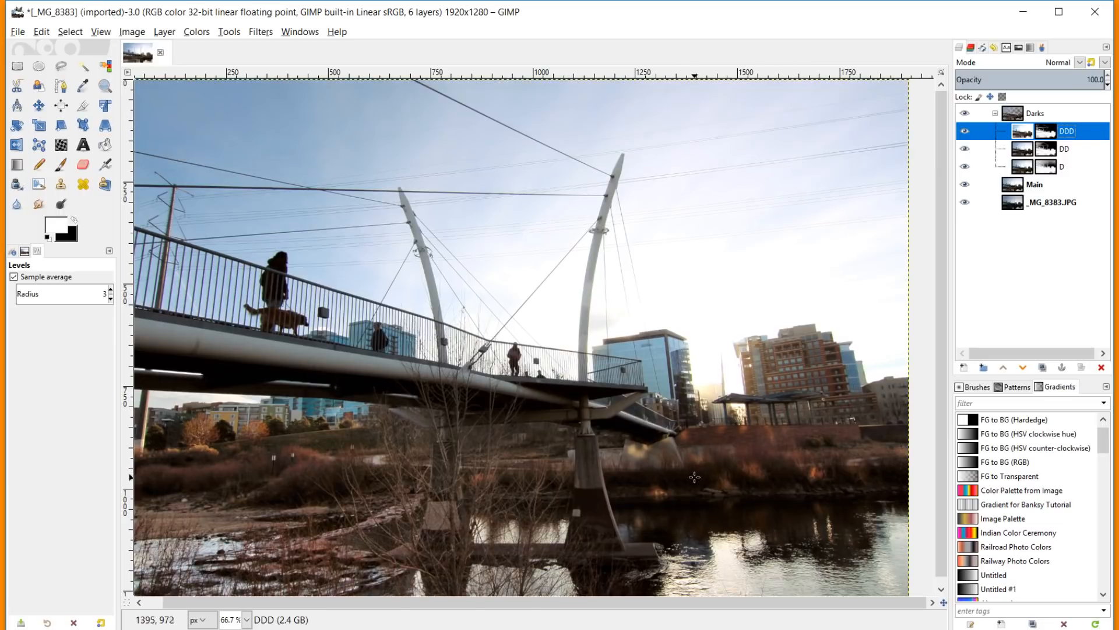
scroll(694, 472, "down", 1)
scroll(783, 508, "down", 1)
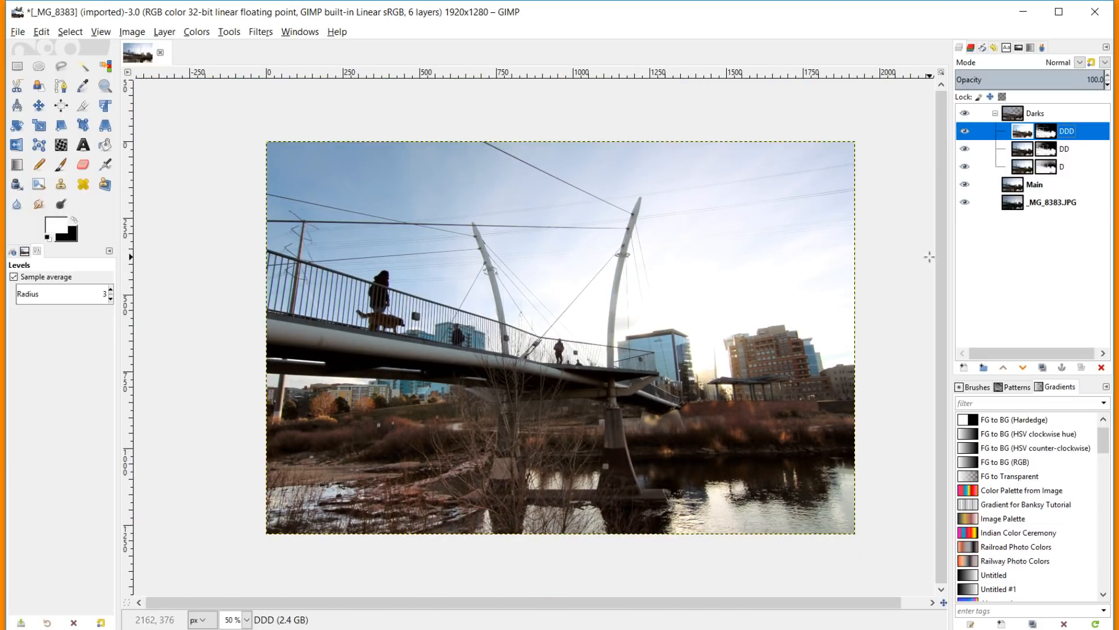
left_click(965, 202)
left_click(965, 202, "shift")
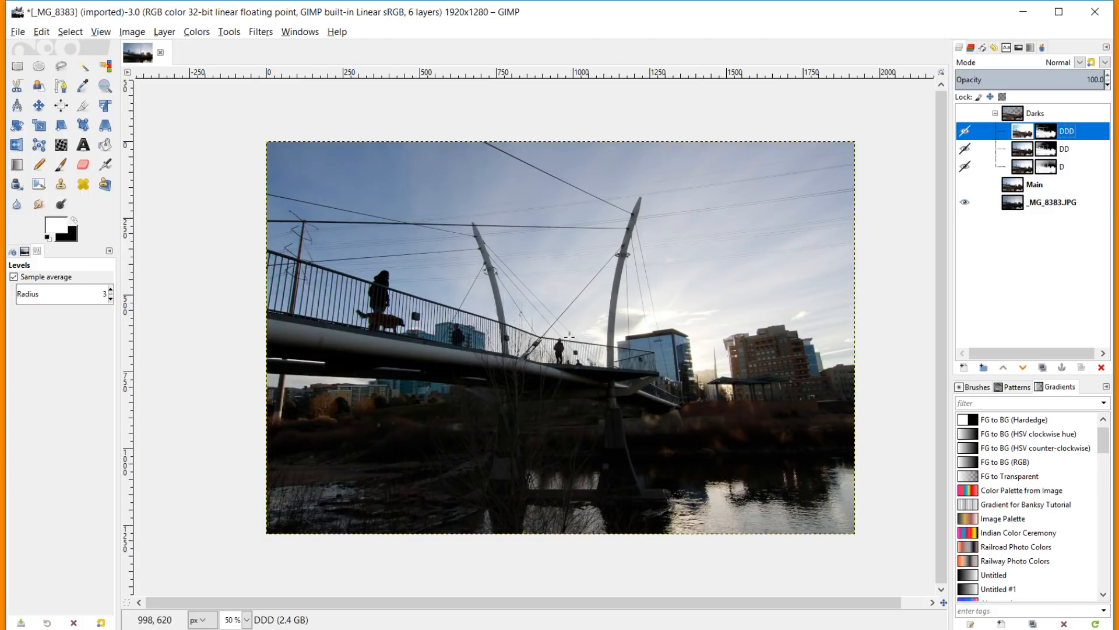
left_click(965, 201, "shift")
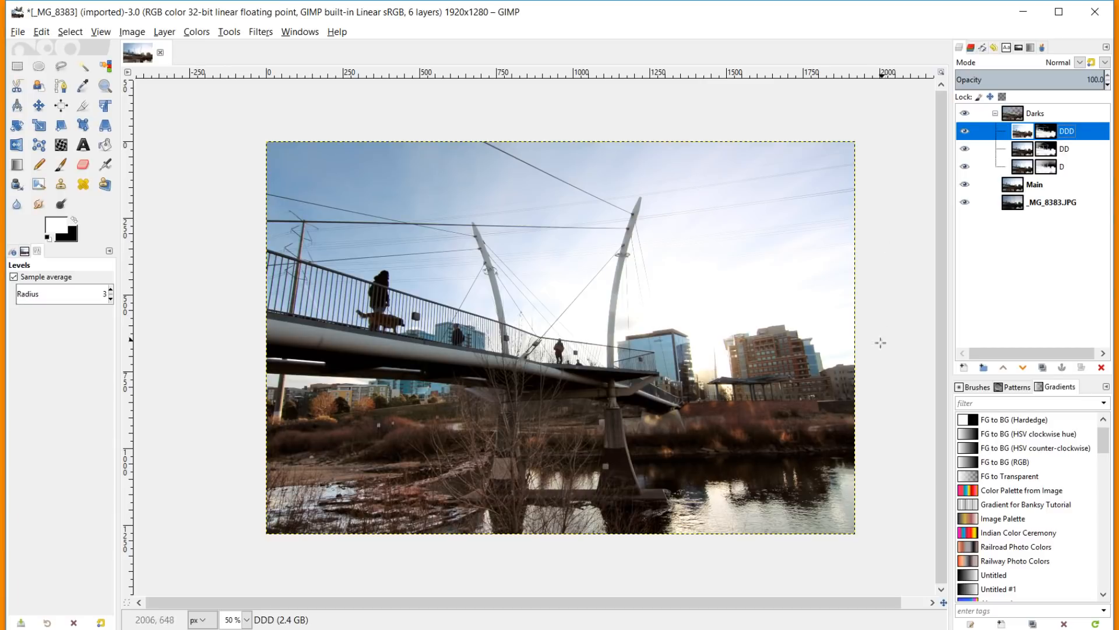
Merge the Darks group down into the Main layer and toggle Main's visibility to compare with the original
left_click(995, 115)
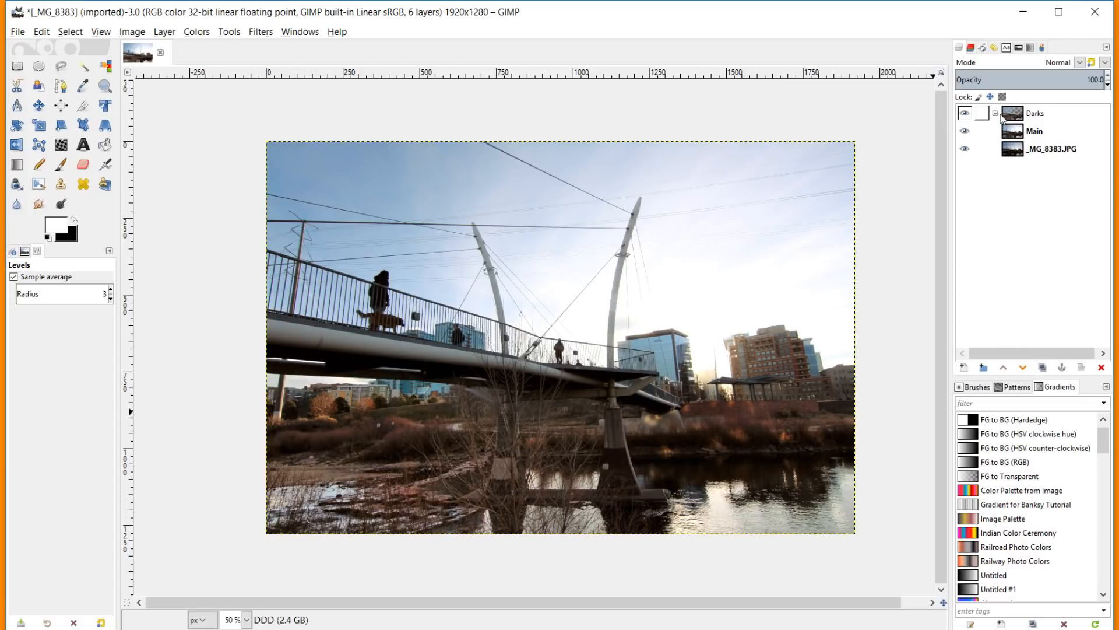
left_click(1019, 119)
right_click(1017, 117)
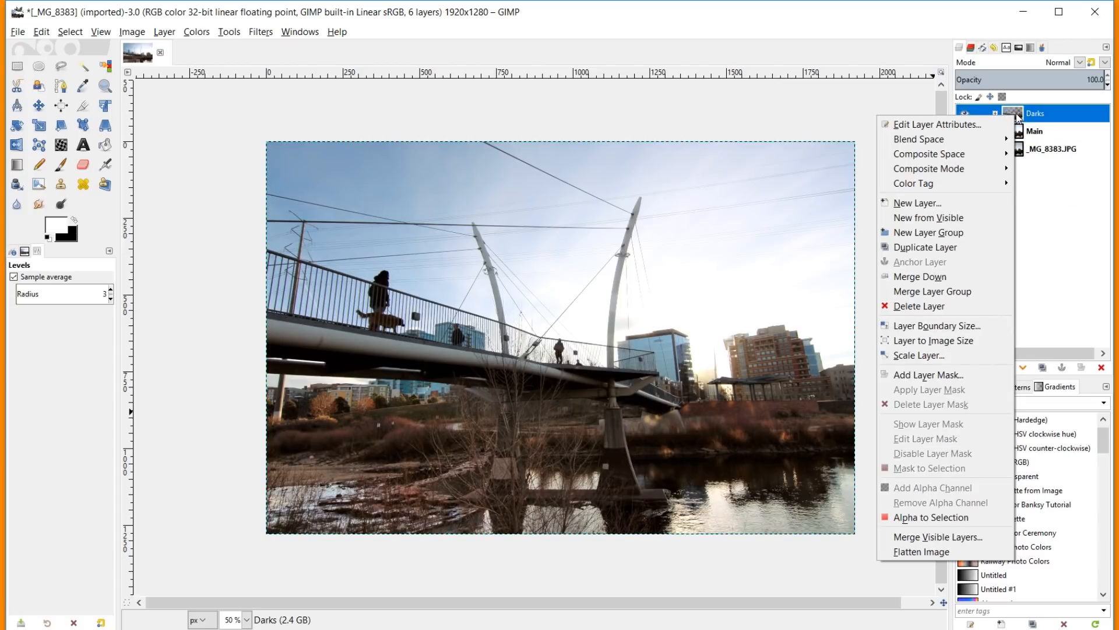
left_click(943, 276)
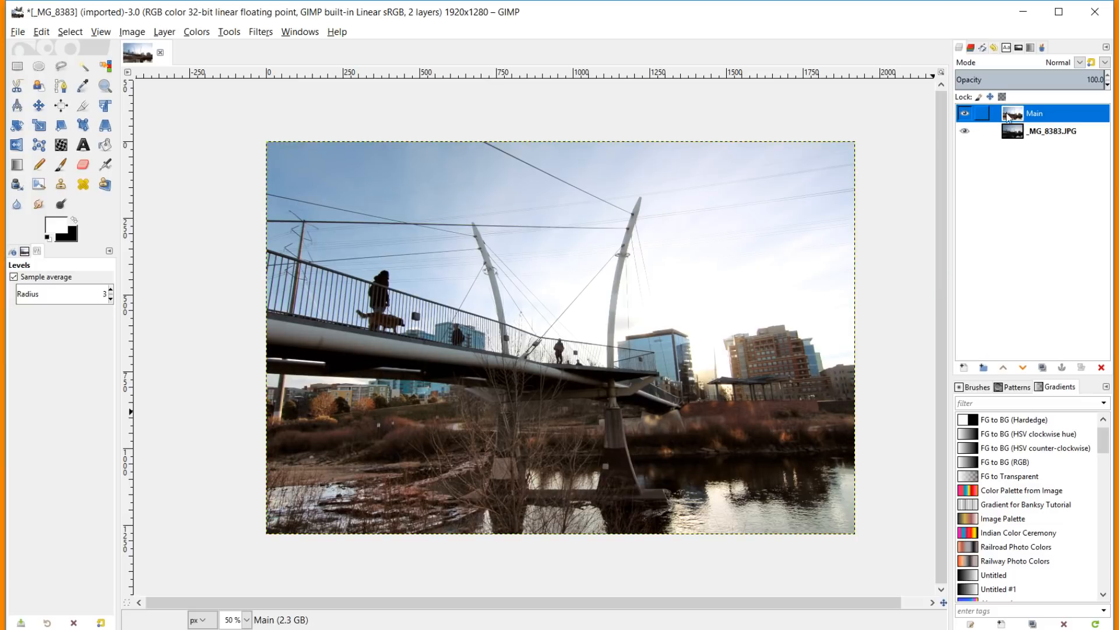
left_click(964, 115)
left_click(963, 115)
Open Curves for the Main layer and anchor a midpoint and a shadow point along the Value curve's diagonal
left_click(197, 31)
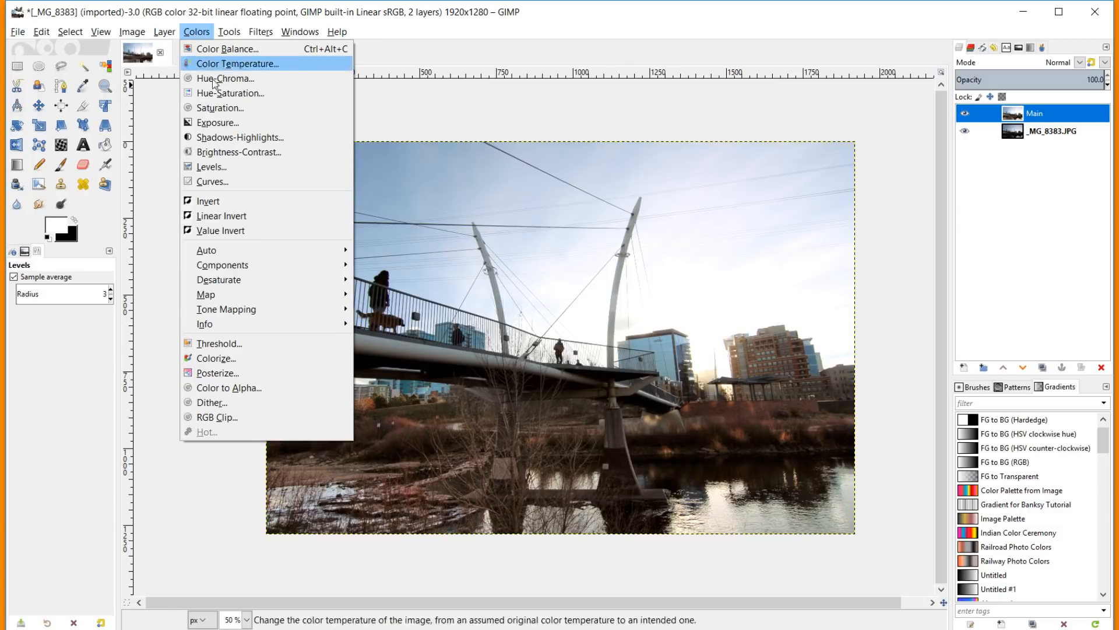
left_click(253, 182)
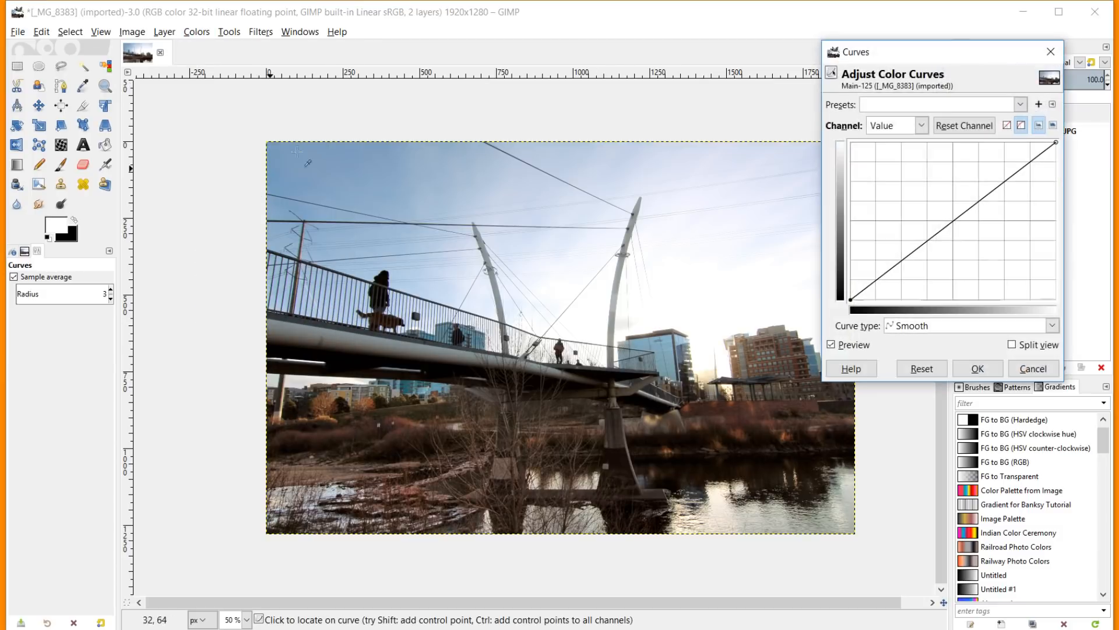
left_click(955, 222)
left_click_drag(950, 58, 972, 106)
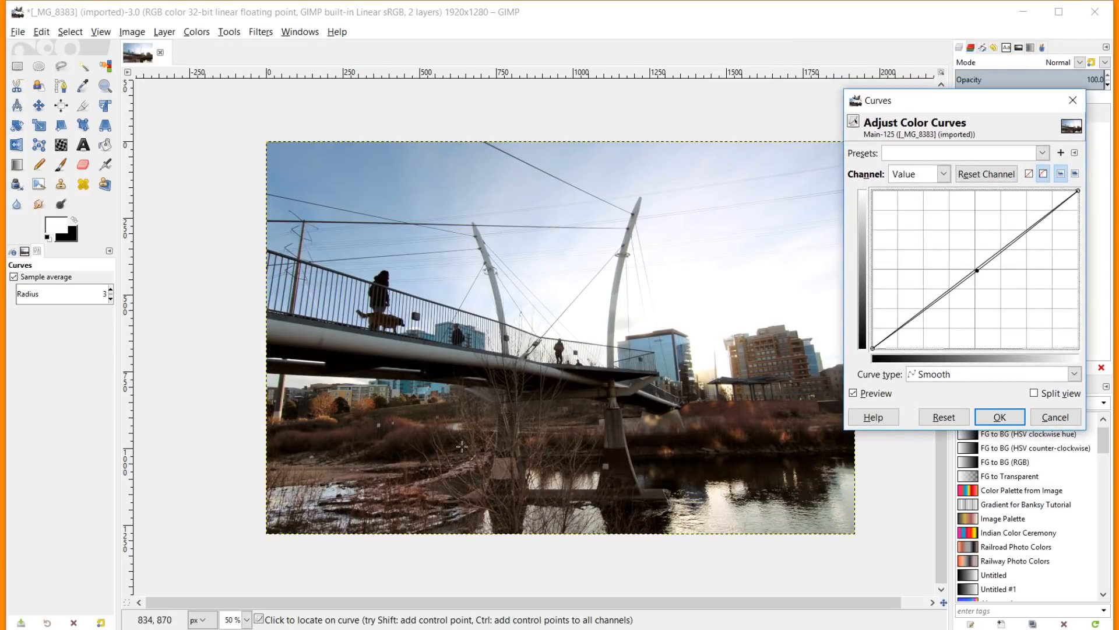
left_click(927, 308)
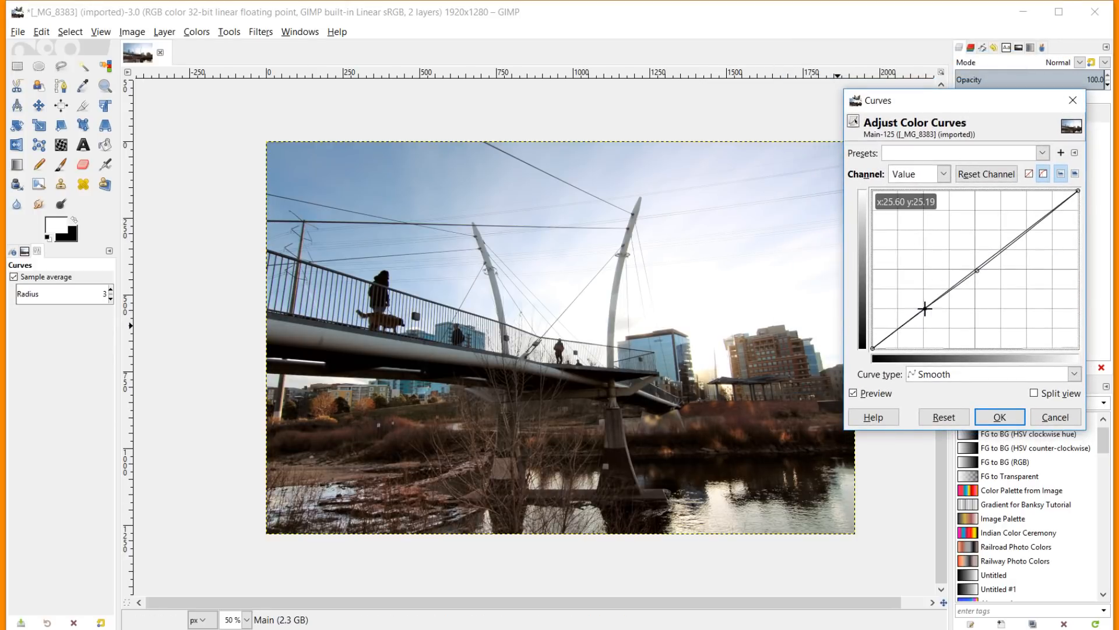
left_click_drag(980, 272, 975, 268)
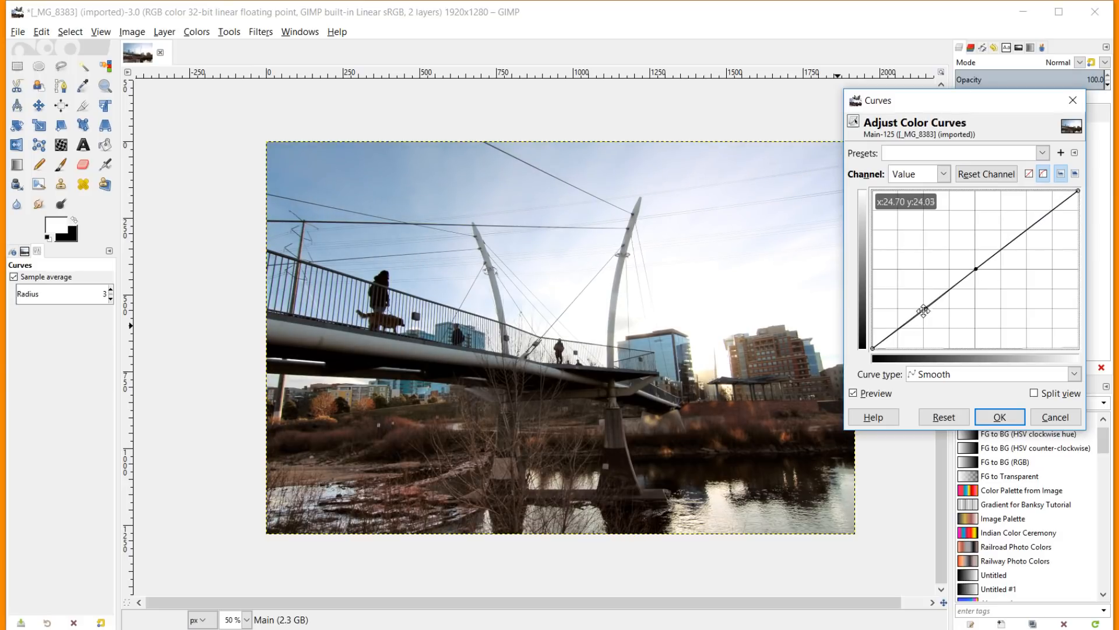
Lower the Value curve's highlights to about x 80, y 77.5 and raise its shadow point to about x 27.7, y 31.4
mouse_move(926, 309)
left_mouse_down()
mouse_move(926, 298)
mouse_move(933, 308)
left_mouse_up()
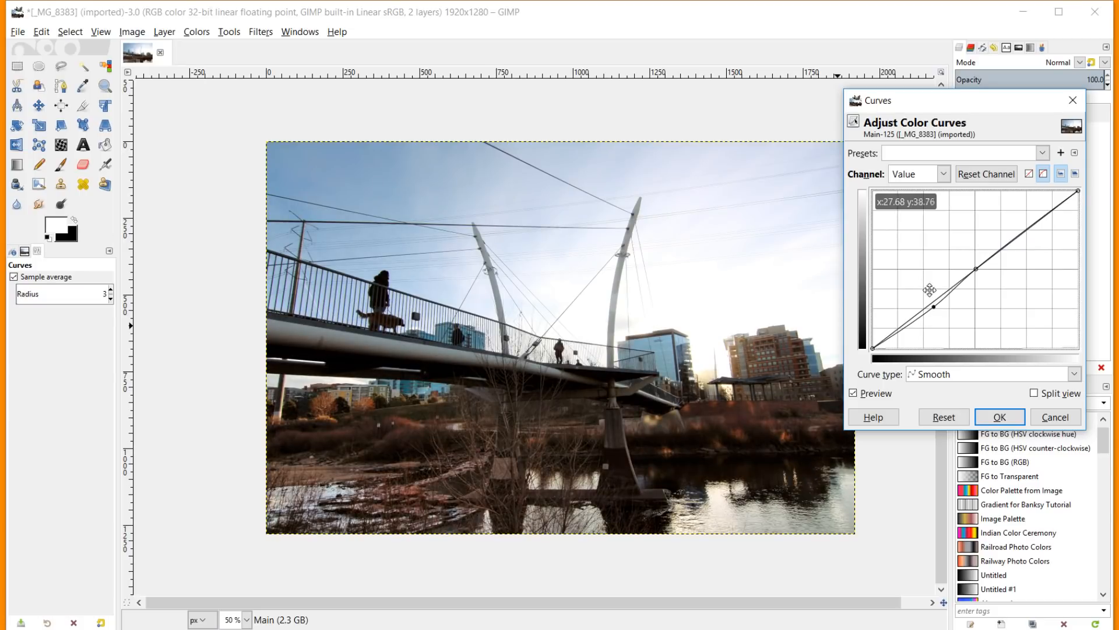
left_click(1033, 219)
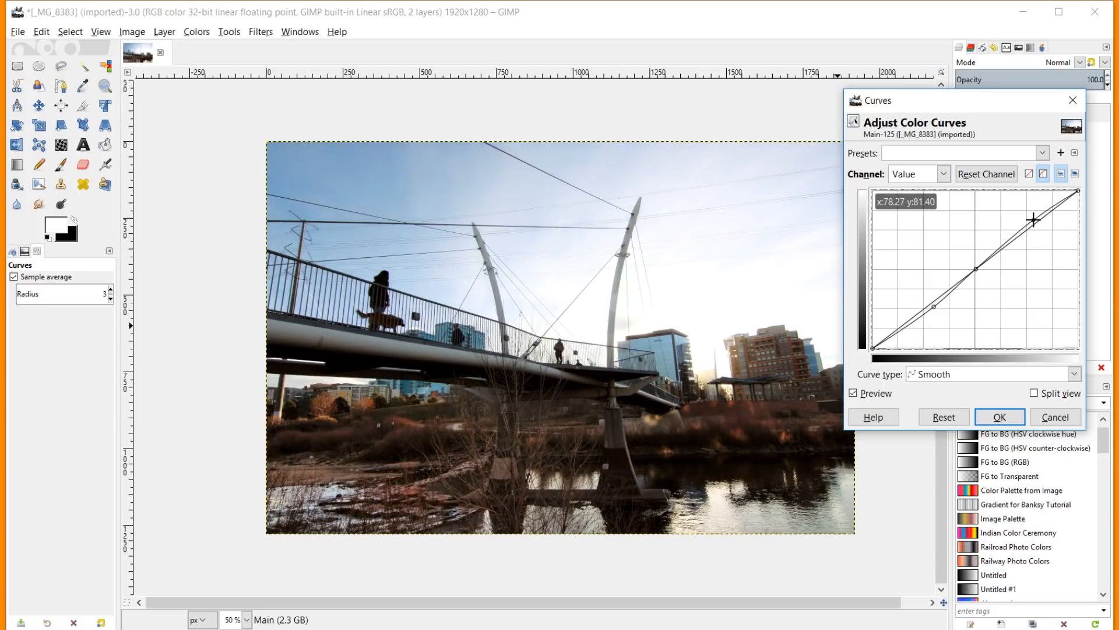
left_click_drag(1033, 219, 1037, 226)
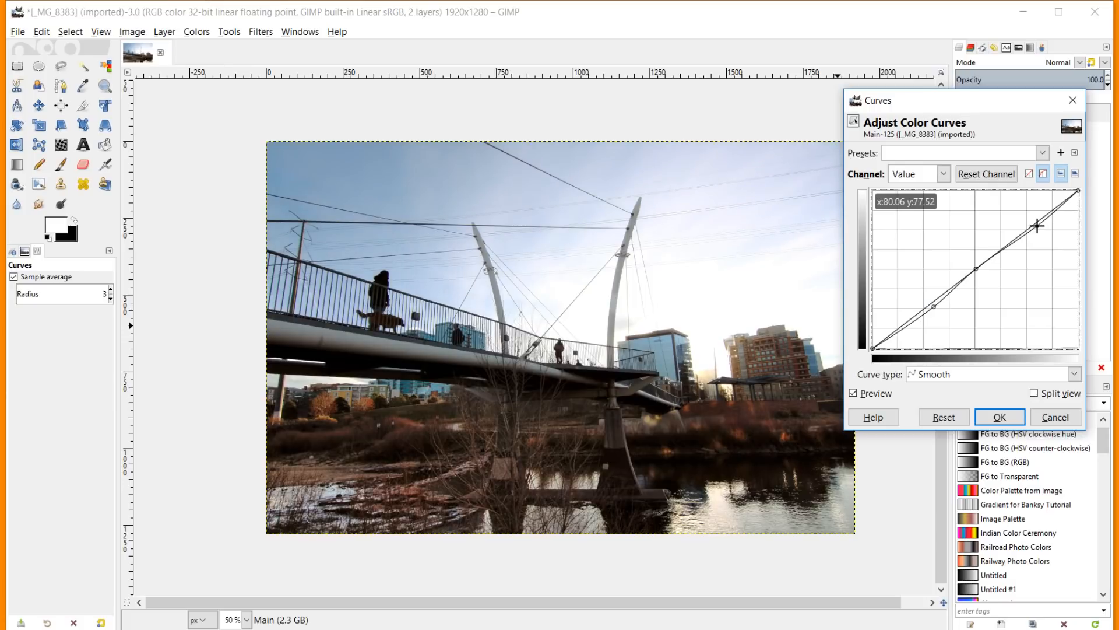
left_click_drag(936, 307, 929, 298)
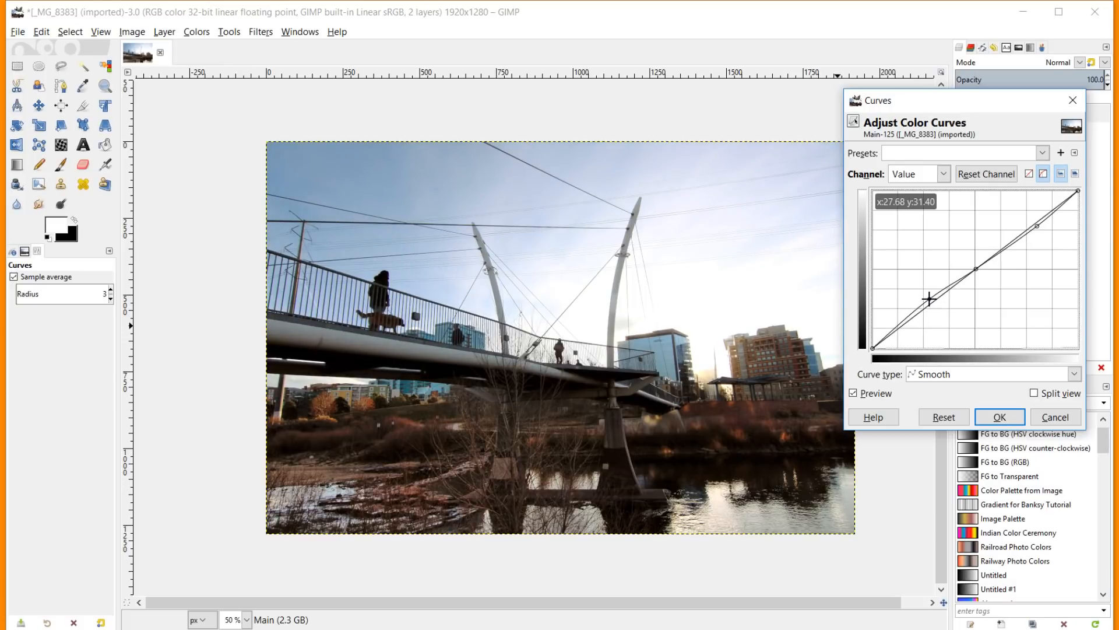
Fine-tune the curve's shadow point, compare the photo with and without the preview, and apply the curve
left_click(853, 393)
left_click(853, 394)
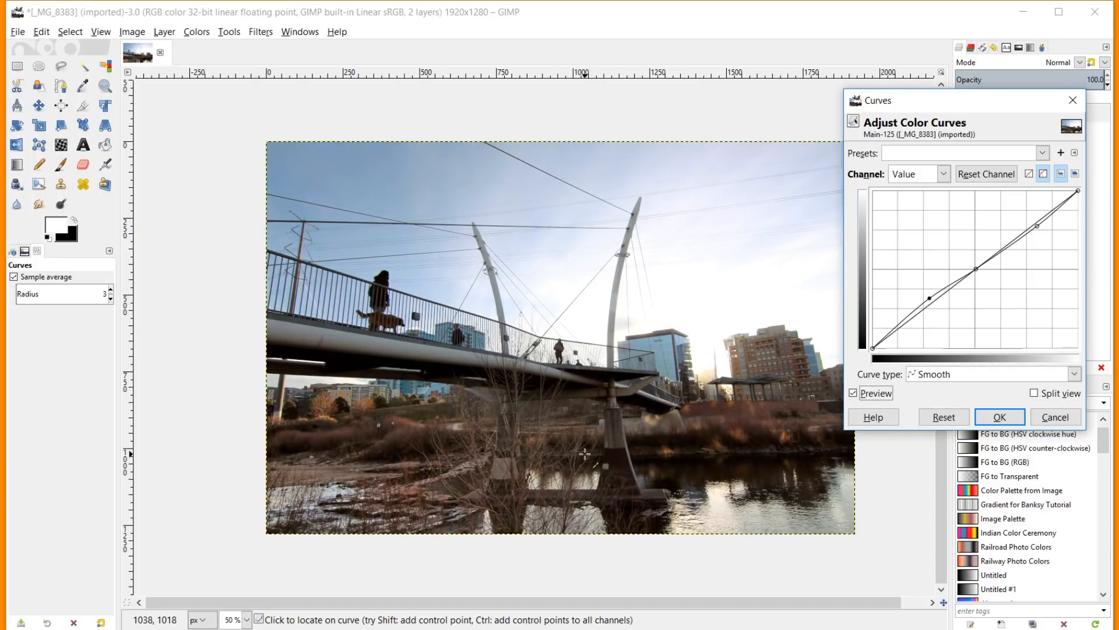
scroll(598, 444, "up", 6)
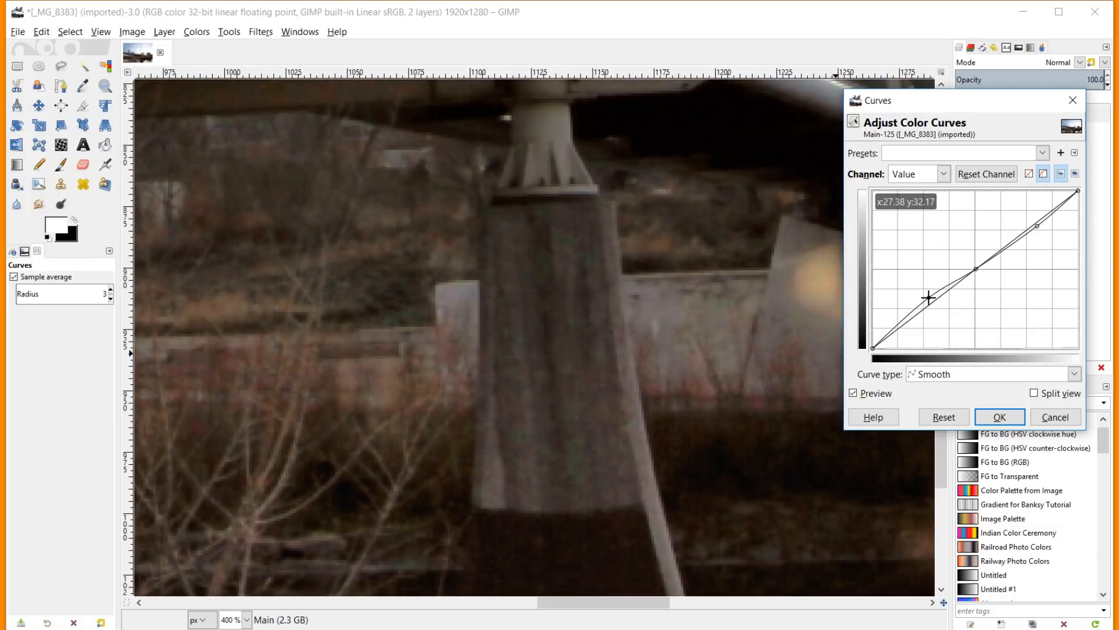
scroll(528, 366, "down", 6)
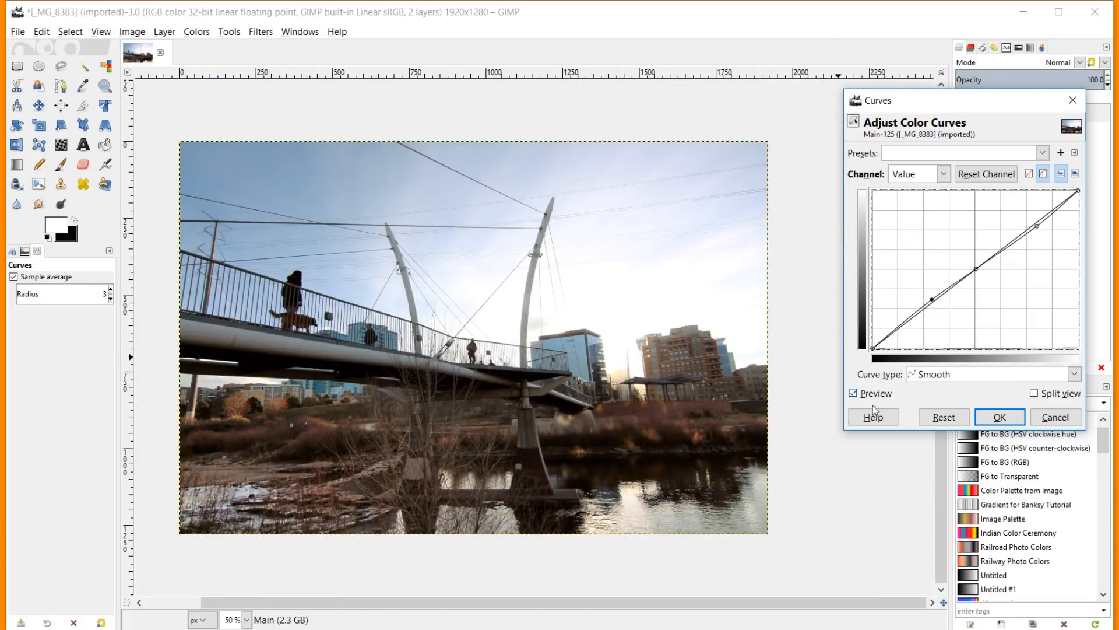
left_click(852, 394)
left_click(852, 393)
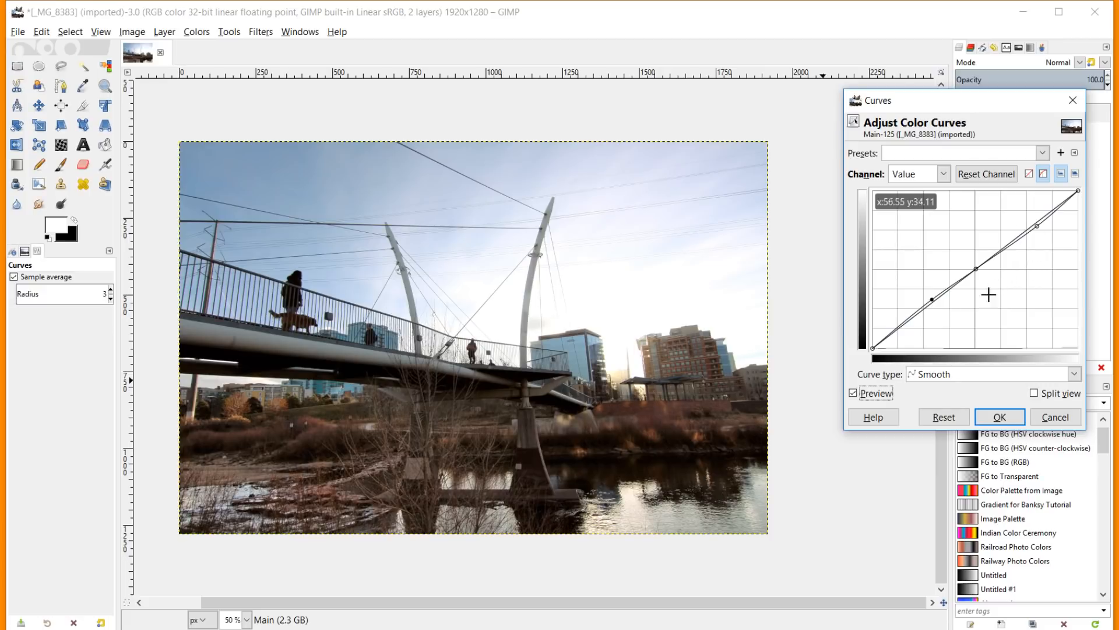
left_click(1001, 419)
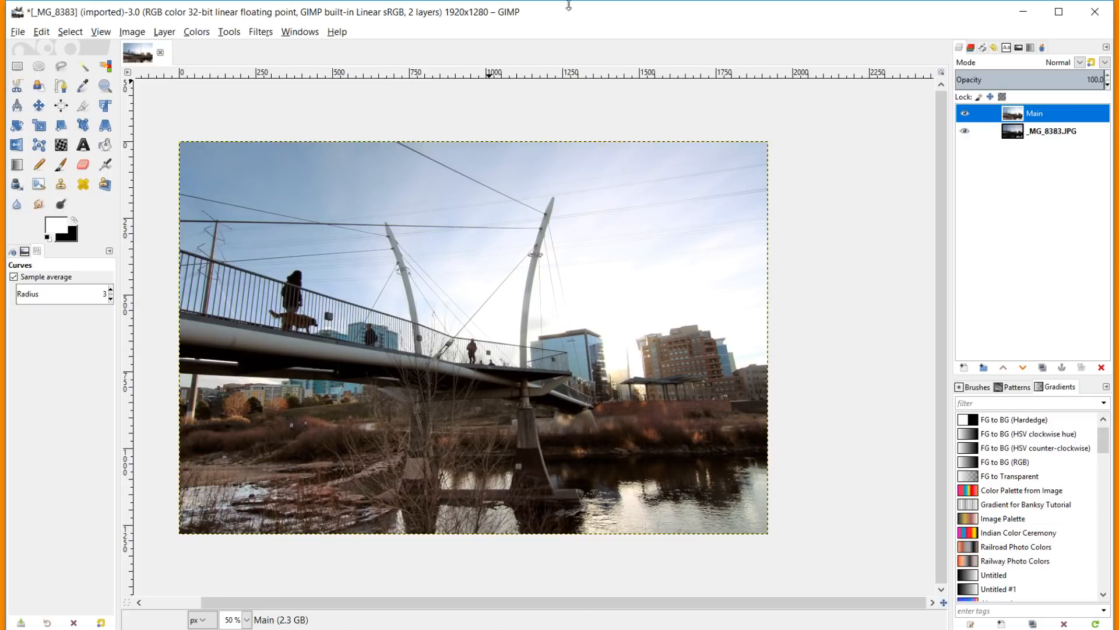
Raise the Main layer's saturation scale to 1.538, compare with the unadjusted photo, and apply it
left_click(197, 31)
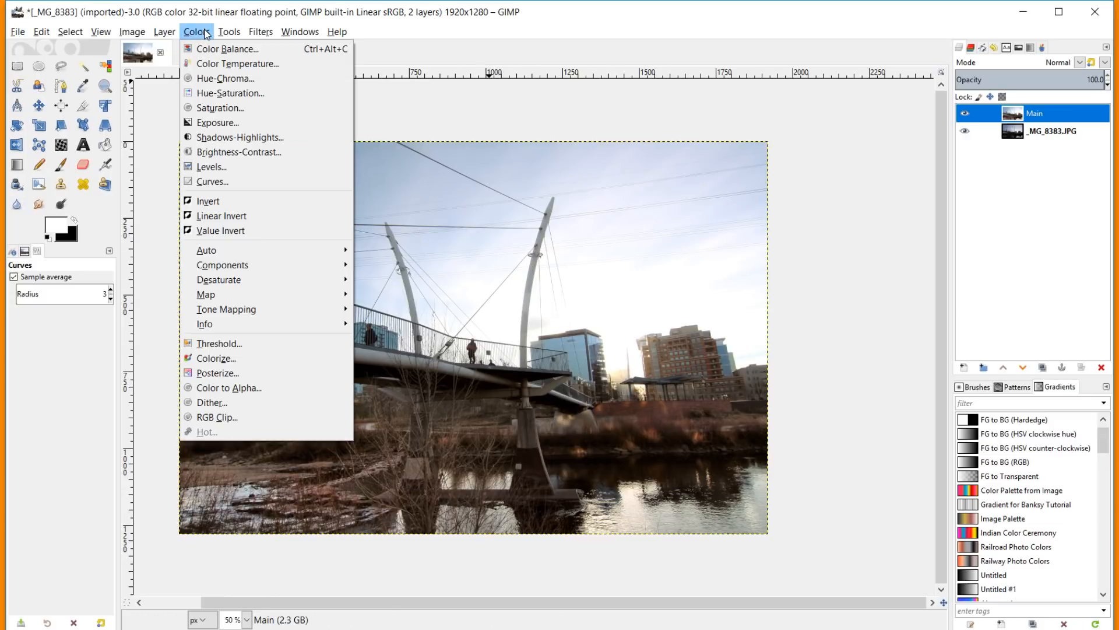
left_click(219, 108)
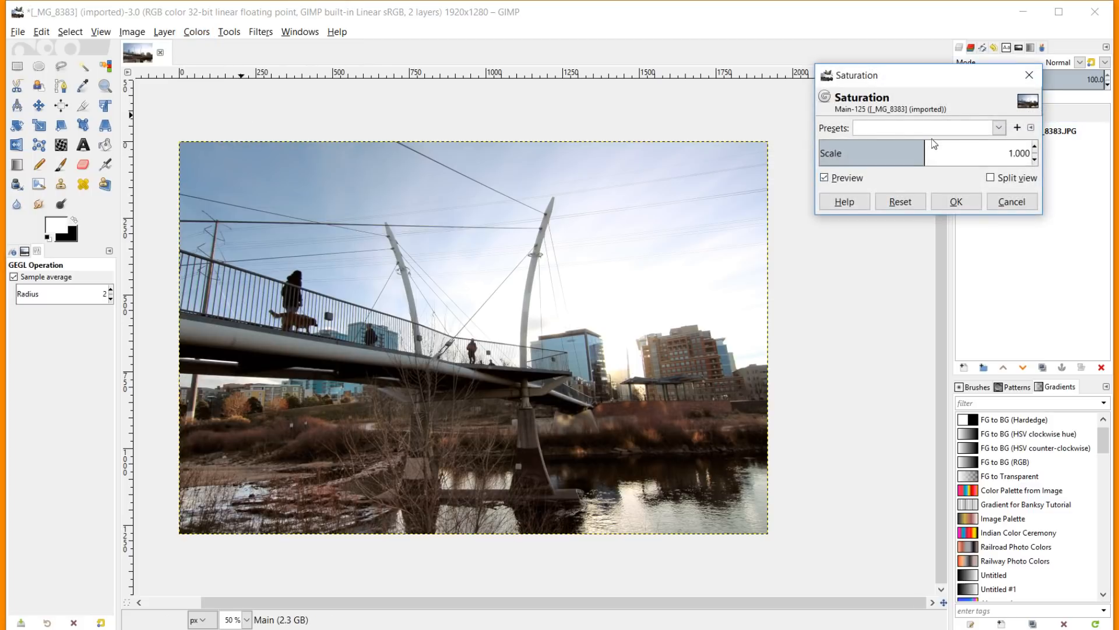
left_click_drag(927, 150, 1008, 155)
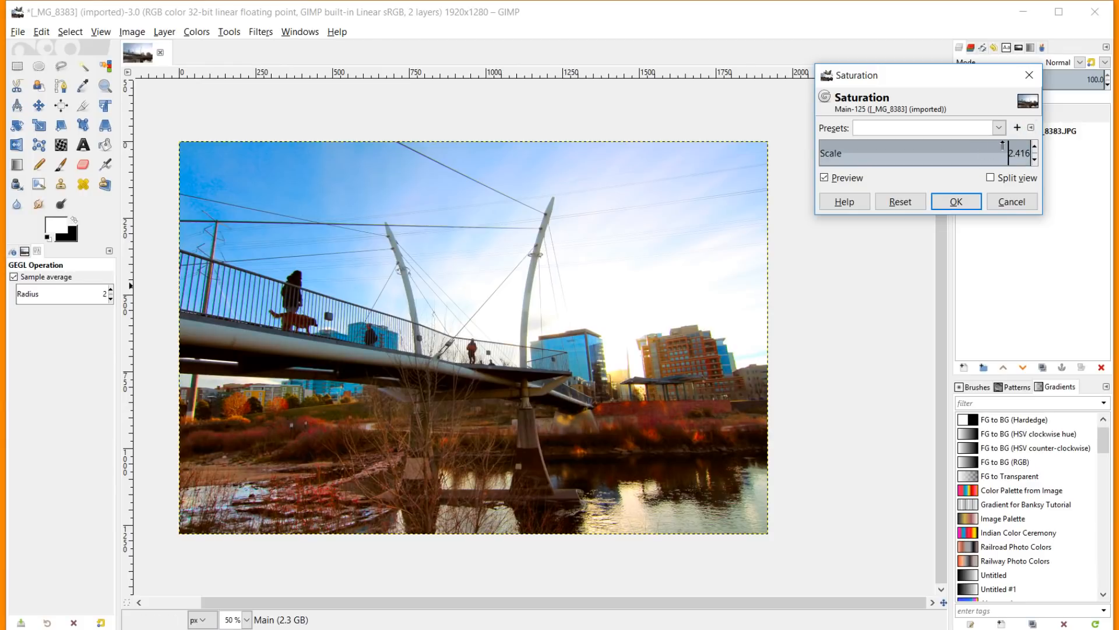
left_click_drag(1004, 146, 976, 148)
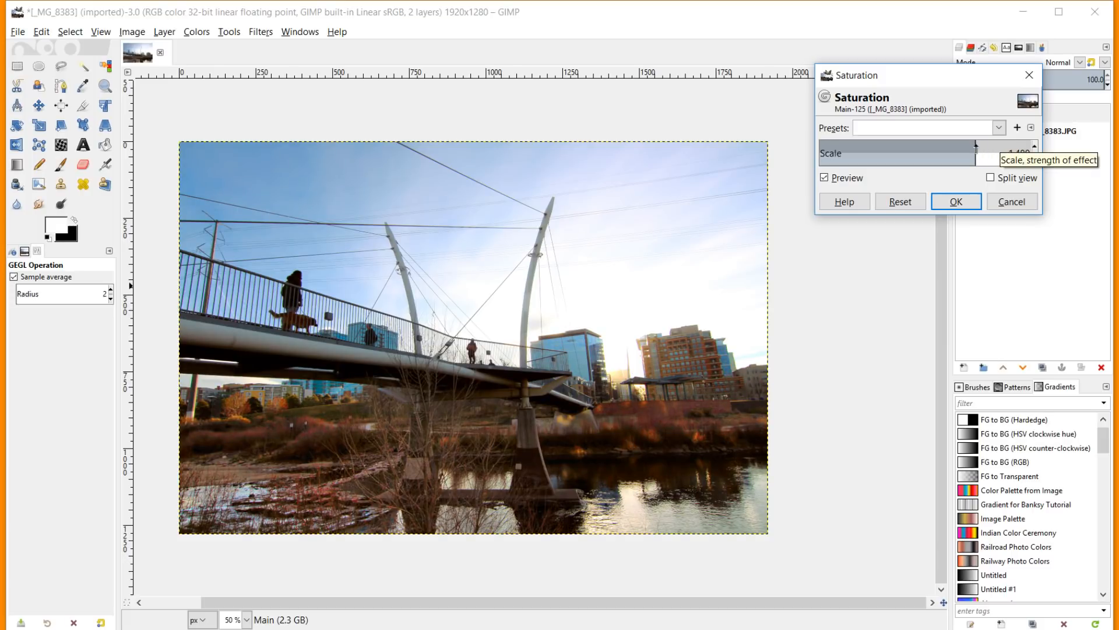
left_click(825, 178)
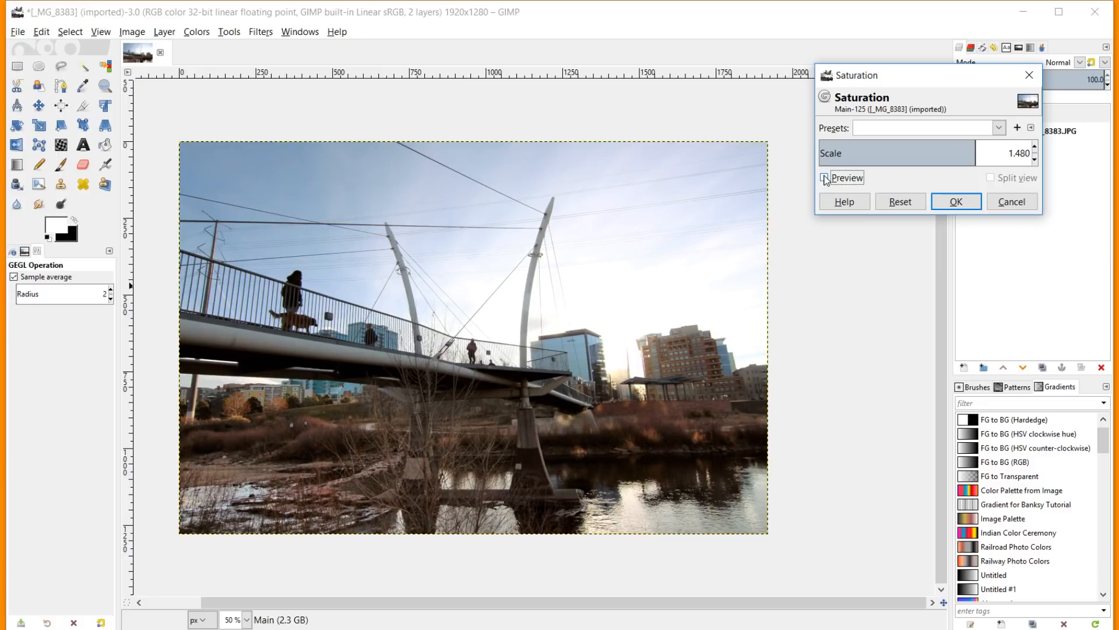
left_click(825, 178)
left_click_drag(979, 150, 983, 151)
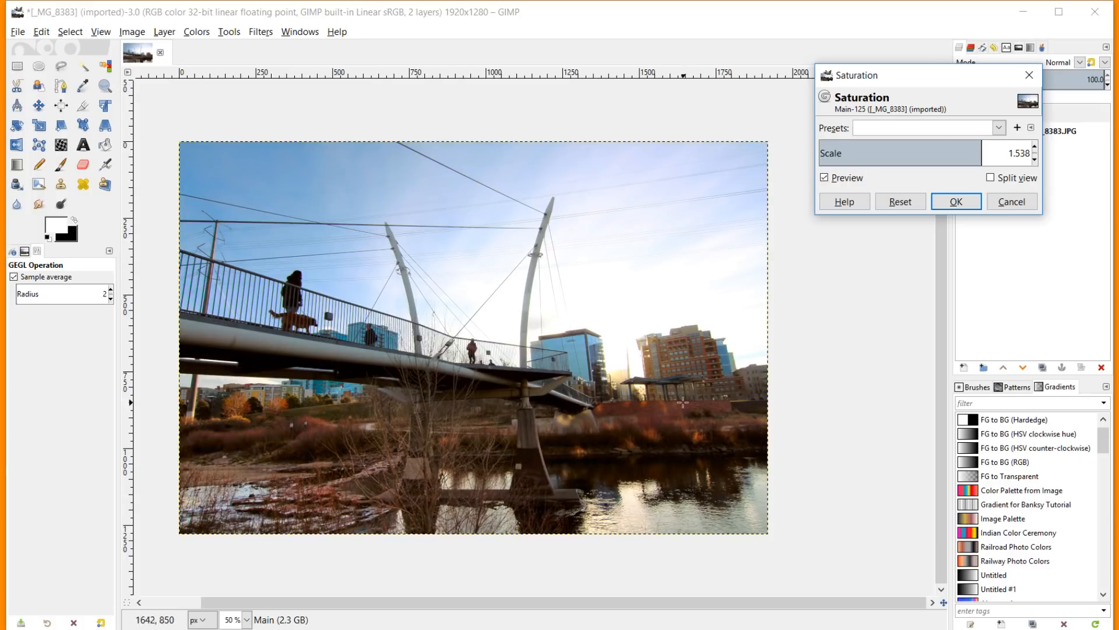
left_click(824, 177)
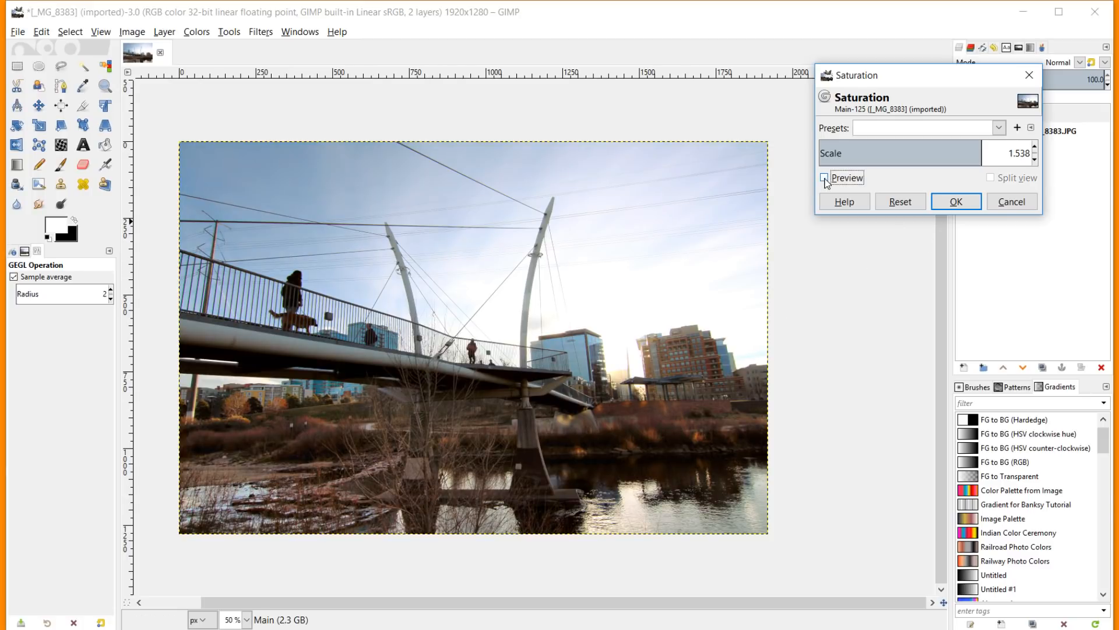
left_click(824, 178)
left_click(956, 203)
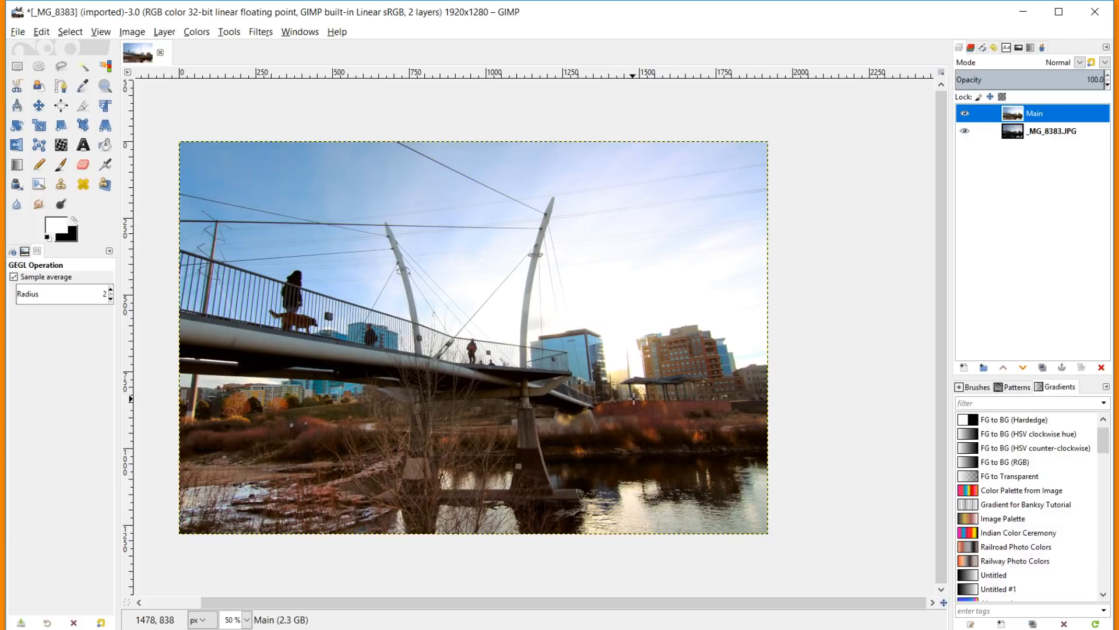
Warm the Main layer with an intended color temperature of 7840.6, compare with the unadjusted photo, and apply it
left_click(189, 33)
left_click(215, 64)
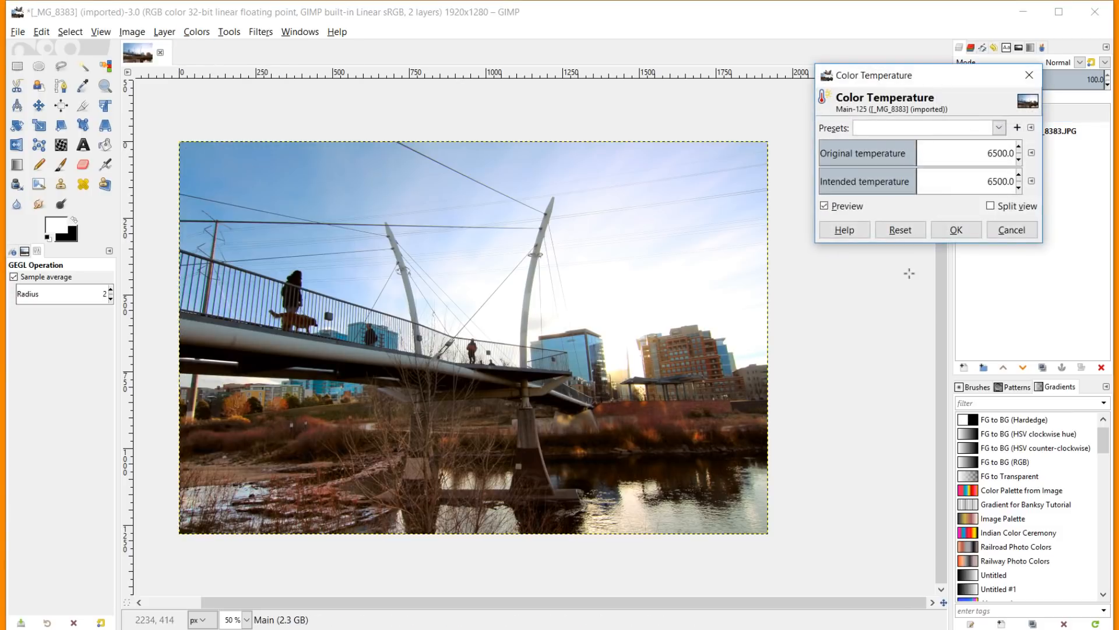
left_click_drag(913, 182, 960, 175)
left_click_drag(954, 178, 950, 182)
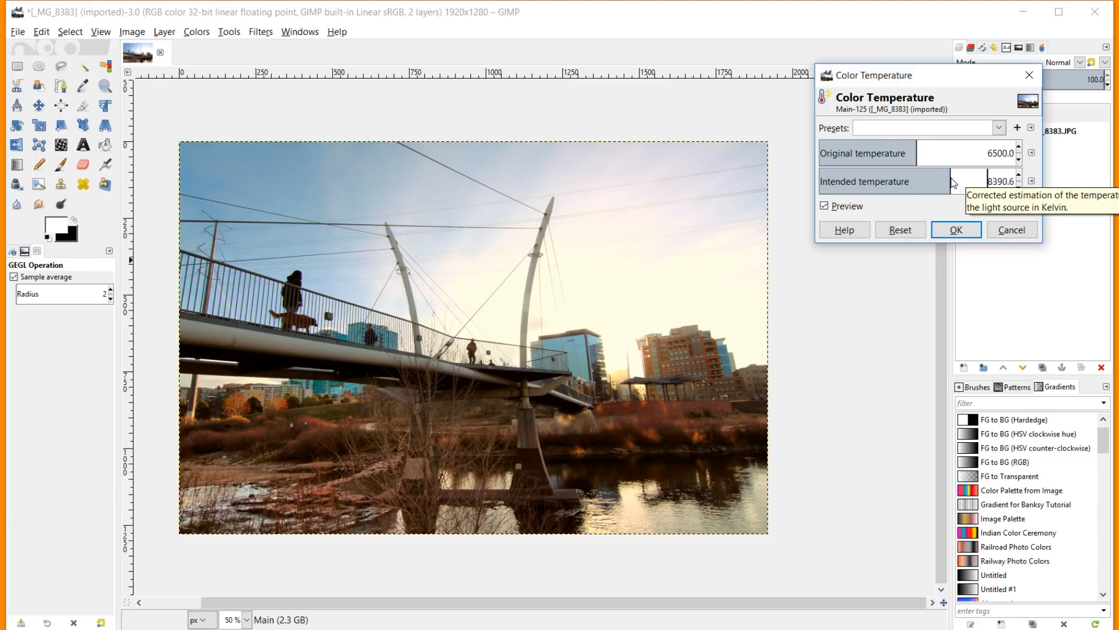
left_click(826, 206)
left_click(827, 207)
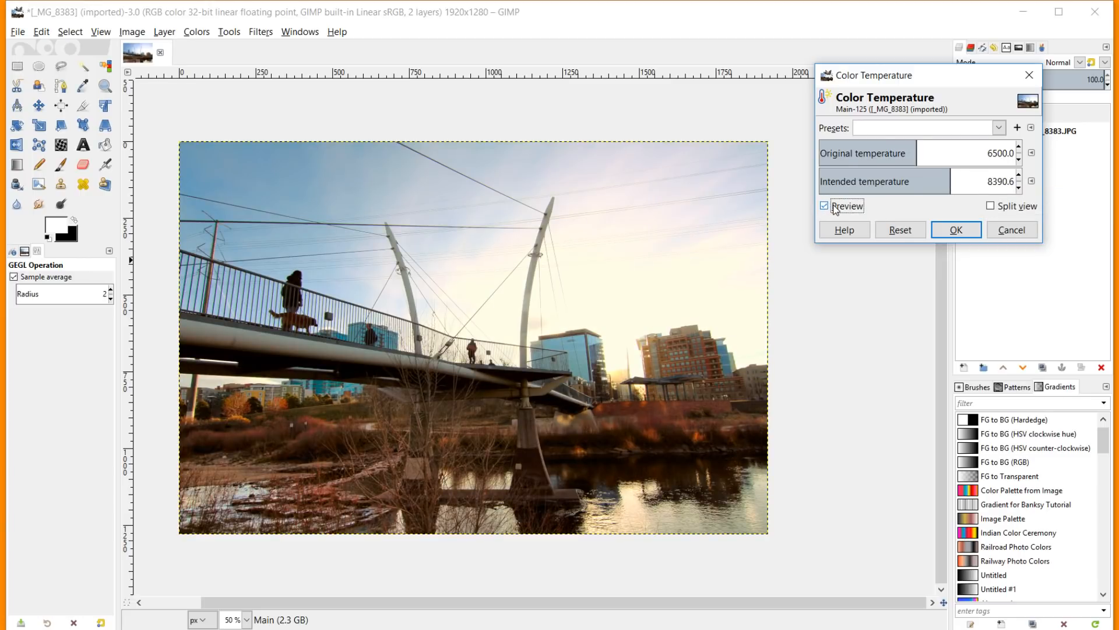
left_click_drag(950, 178, 940, 175)
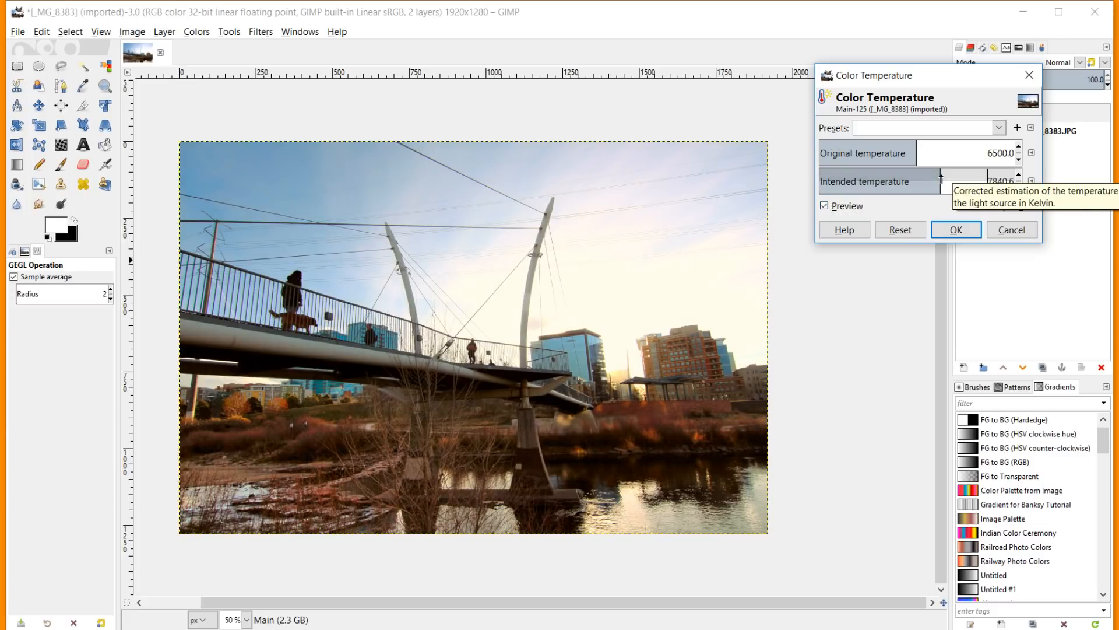
left_click(825, 206)
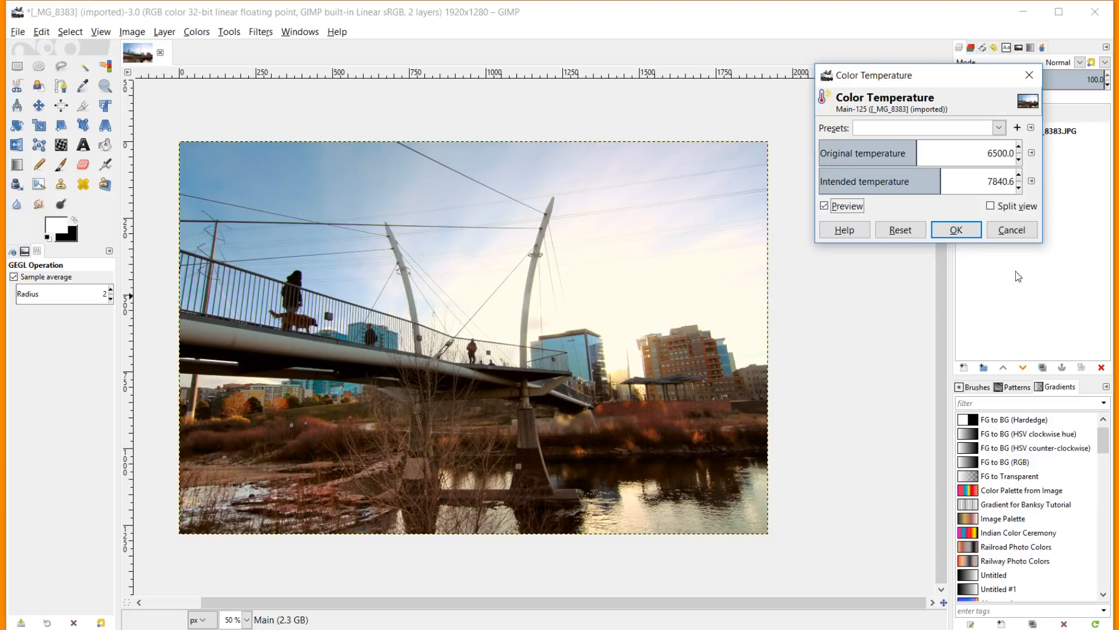
left_click(824, 205)
left_click(824, 205)
left_click(957, 229)
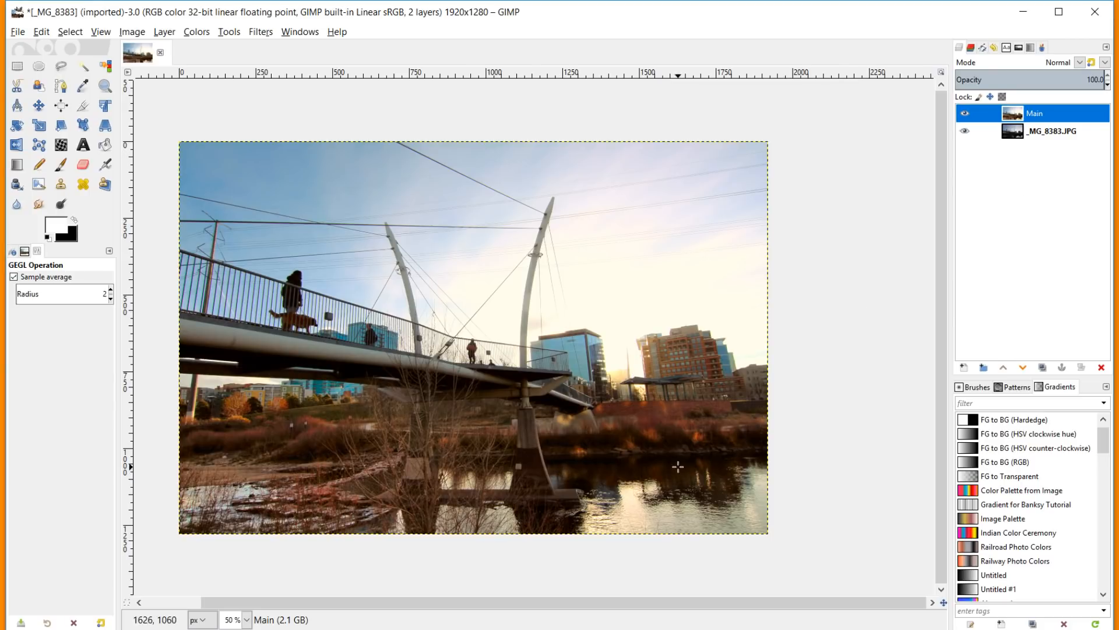
Add a transparent layer named Vignette above Main and give it a Vignette filter with a radius of 1.448
left_click(964, 368)
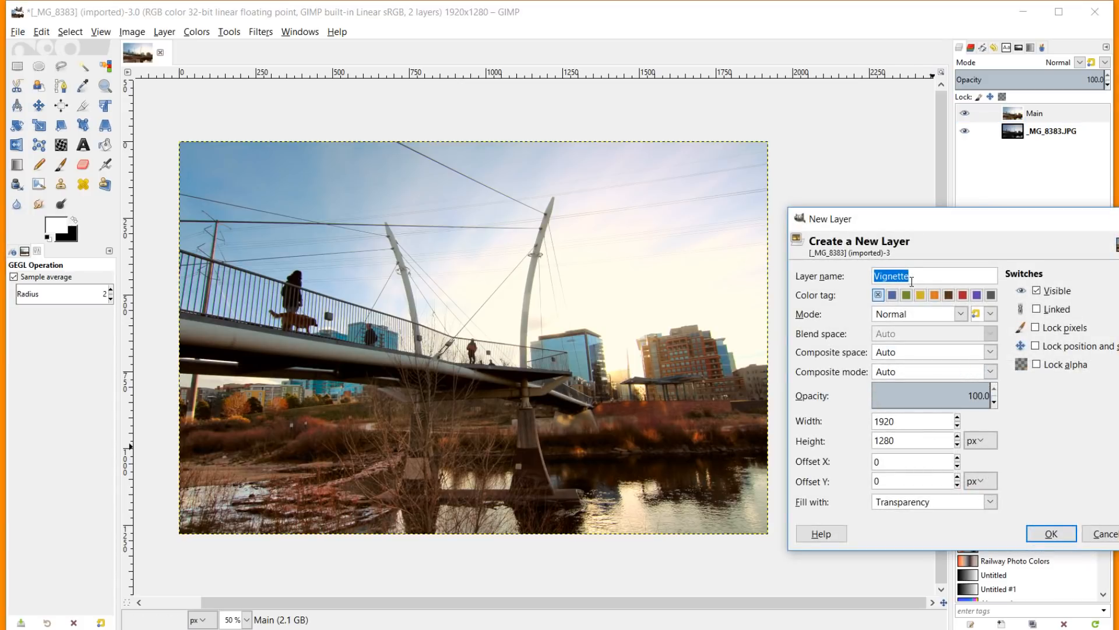
left_click(1060, 536)
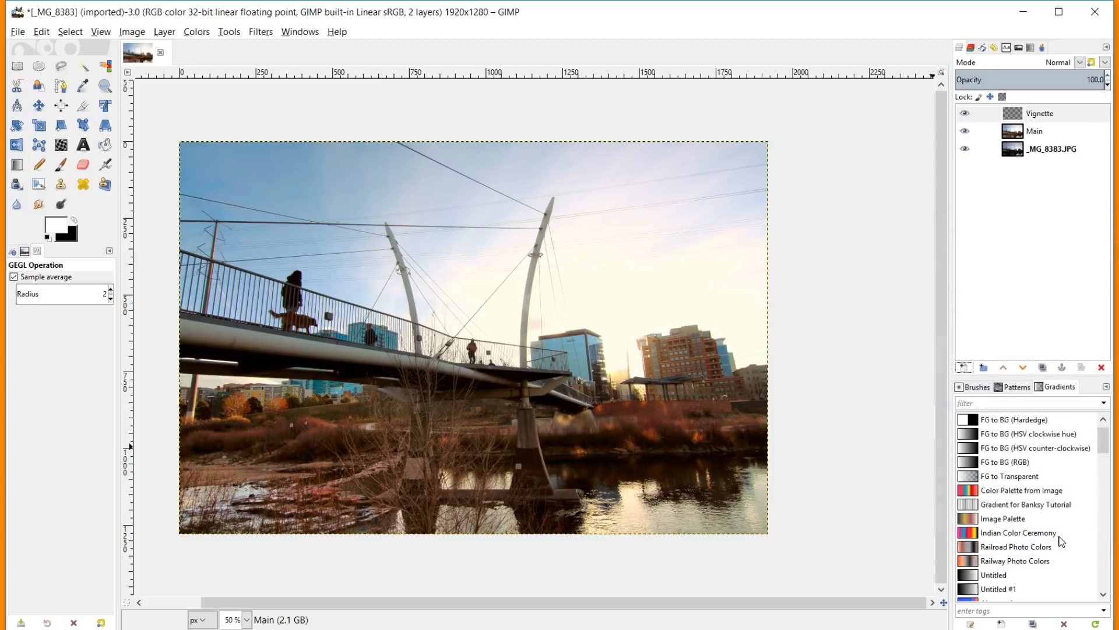
left_click(268, 34)
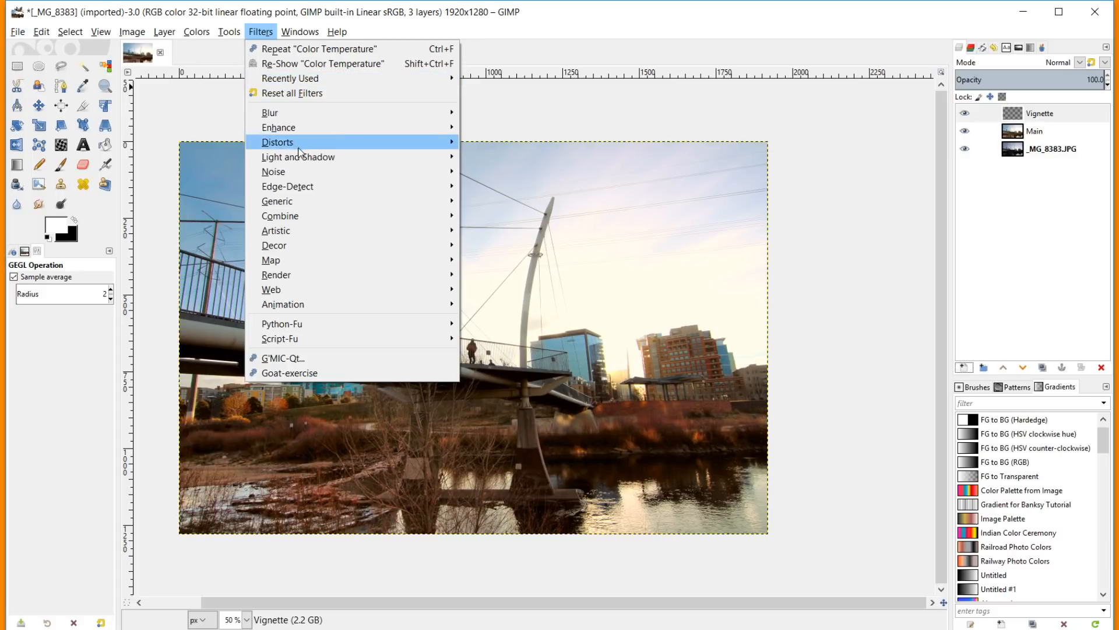
mouse_move(309, 158)
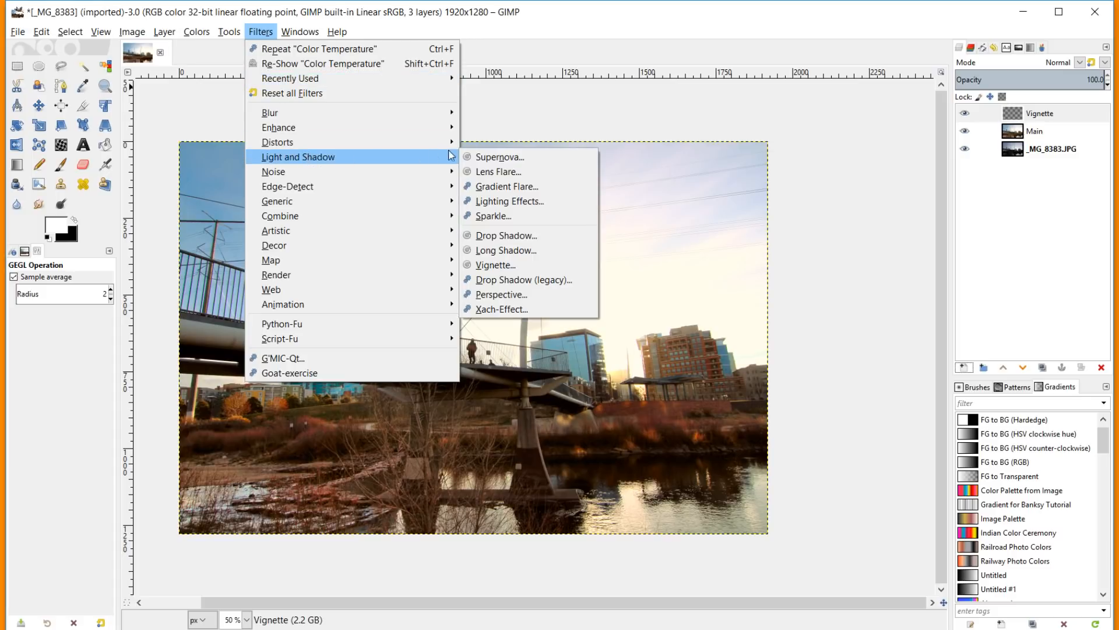
left_click(525, 264)
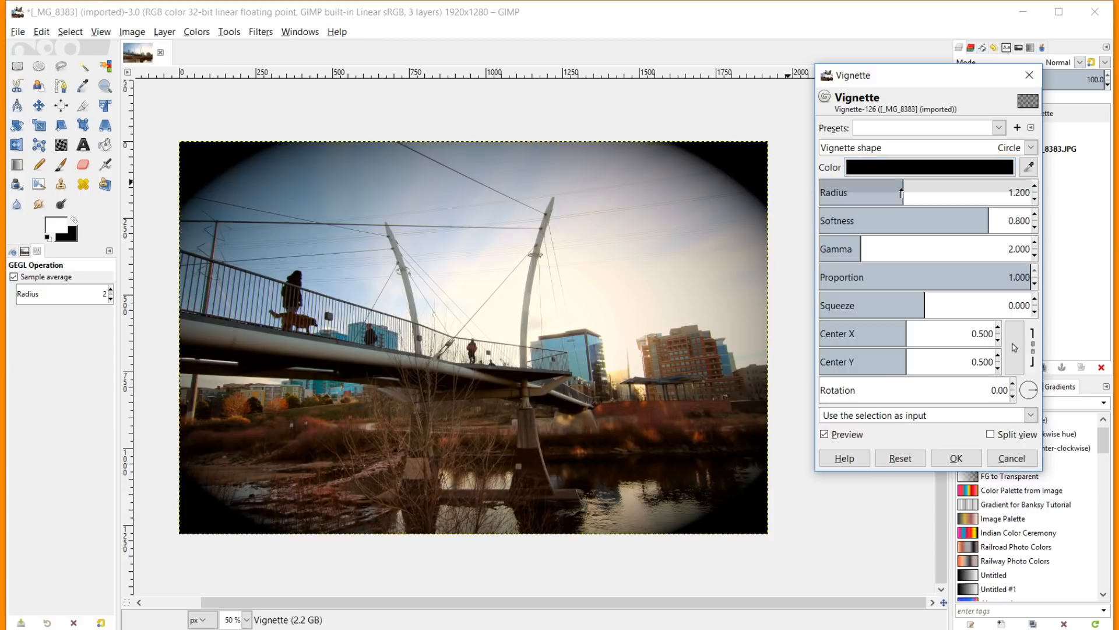
left_click(906, 194)
mouse_move(906, 195)
left_mouse_down()
mouse_move(923, 192)
mouse_move(908, 193)
left_mouse_up()
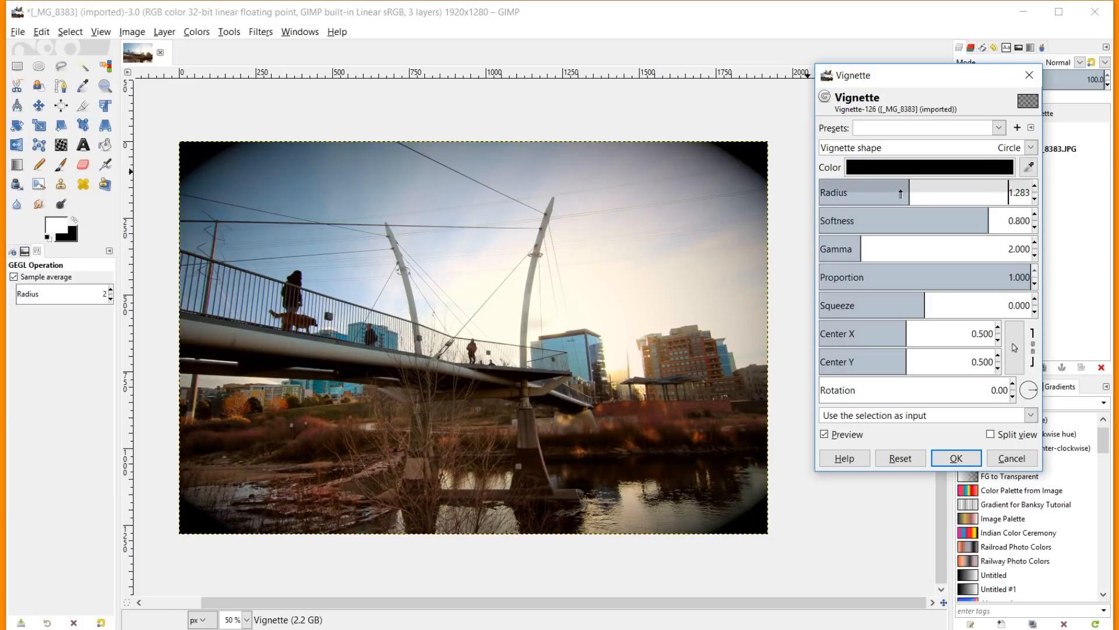
left_click(920, 186)
left_click(922, 187)
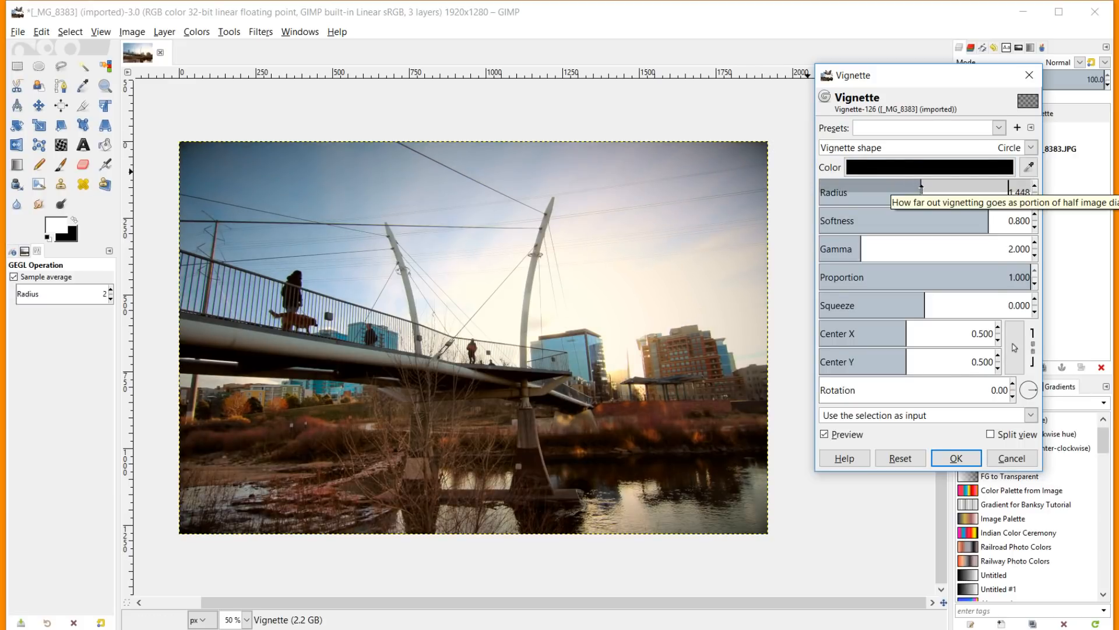
Set the vignette's softness to 0.471, compare the photo with and without the preview, and apply the filter
left_click_drag(991, 221, 930, 222)
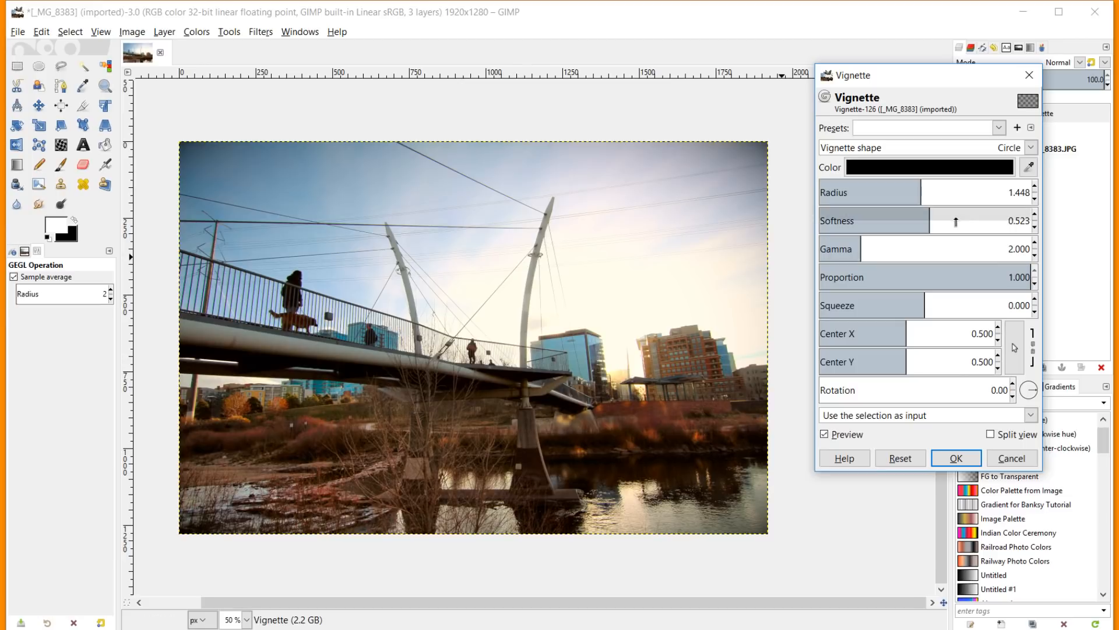
left_click_drag(913, 218, 918, 219)
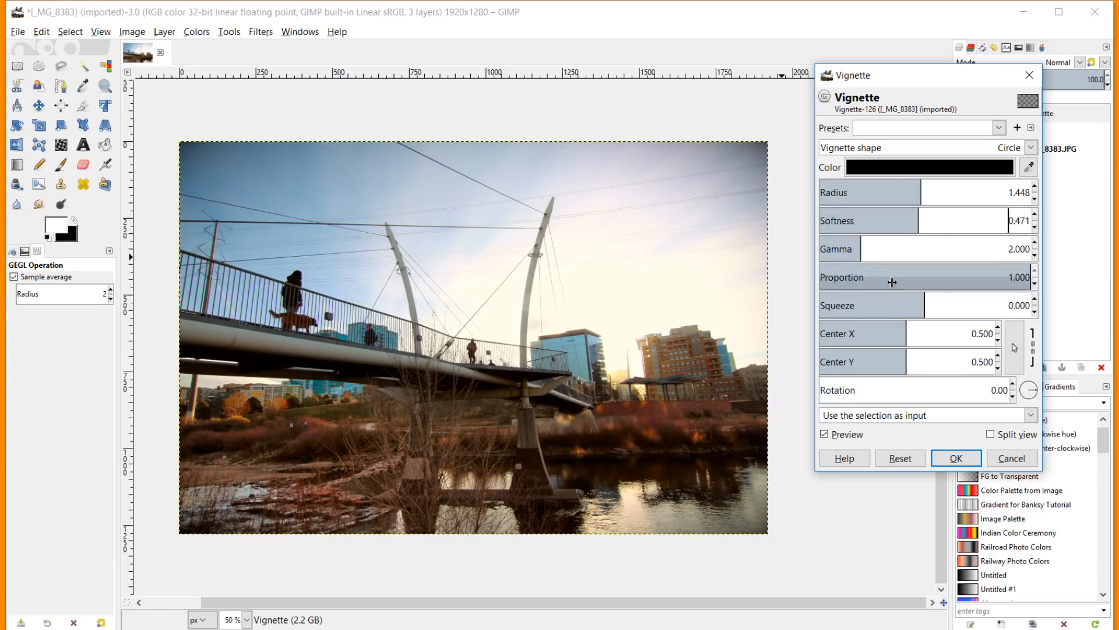
left_click(823, 436)
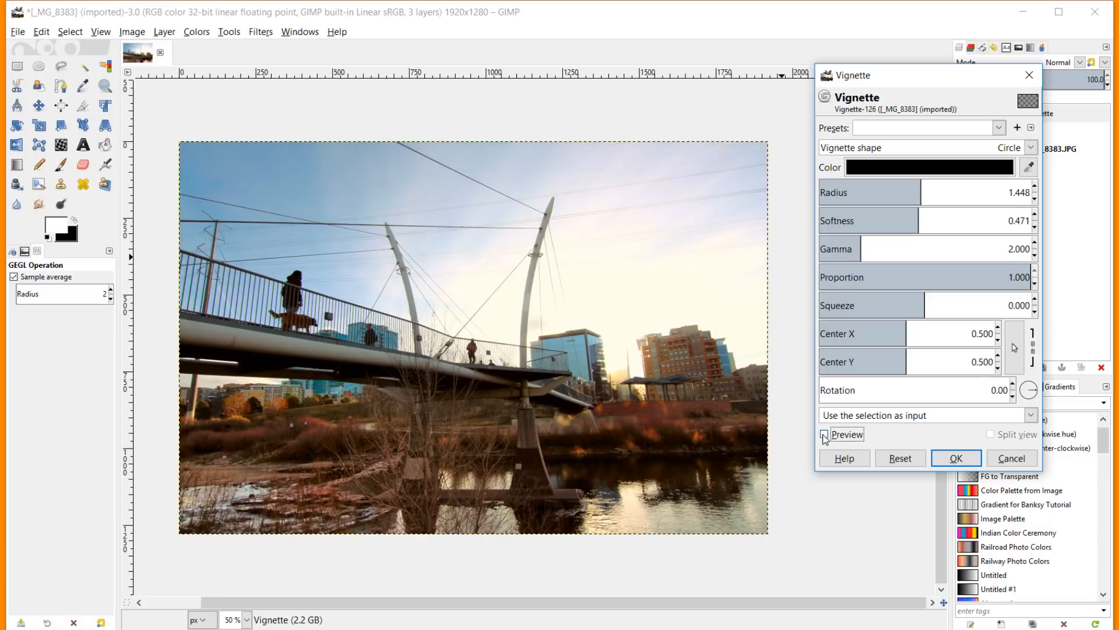
left_click(823, 435)
left_click(956, 459)
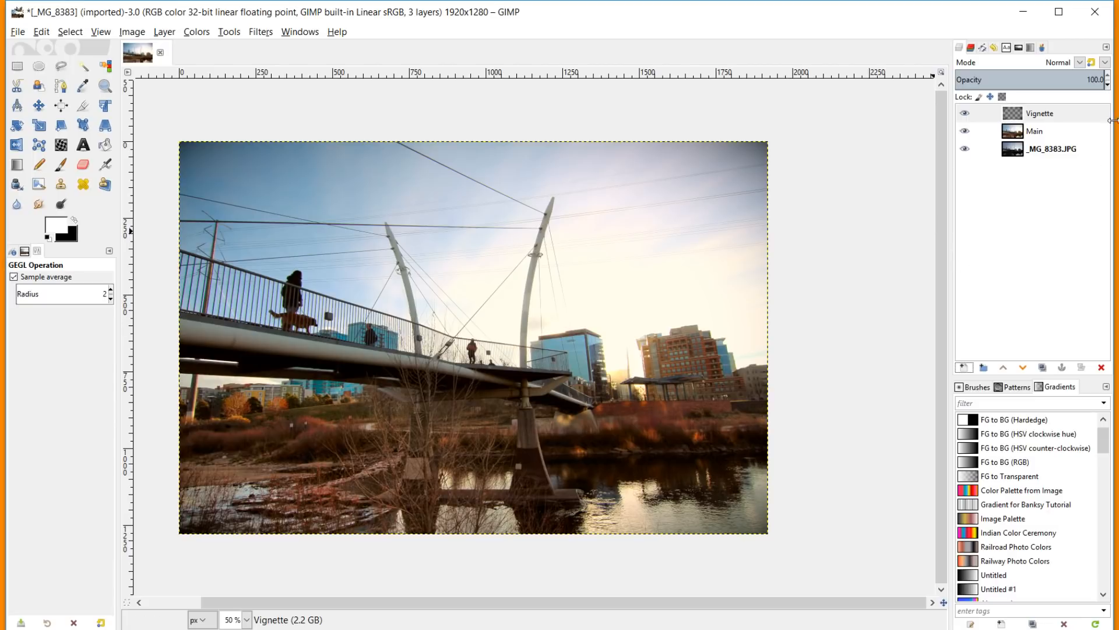
Show only the original _MG_8383.JPG layer to compare it with the edit, and restore the other layers
left_click(965, 150, "shift")
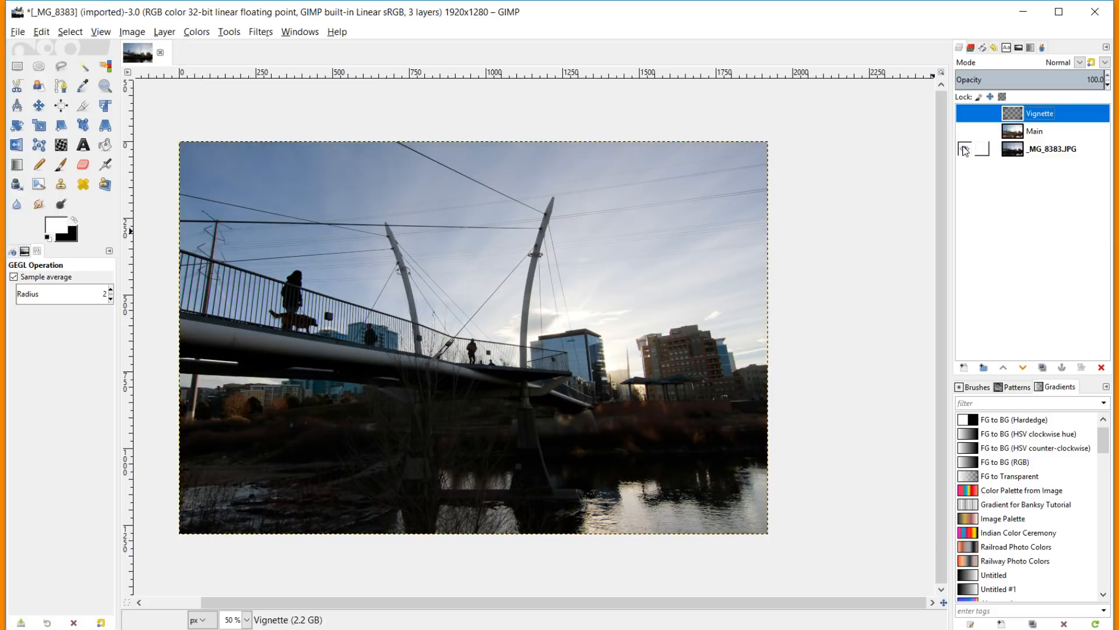
left_click(964, 150, "shift")
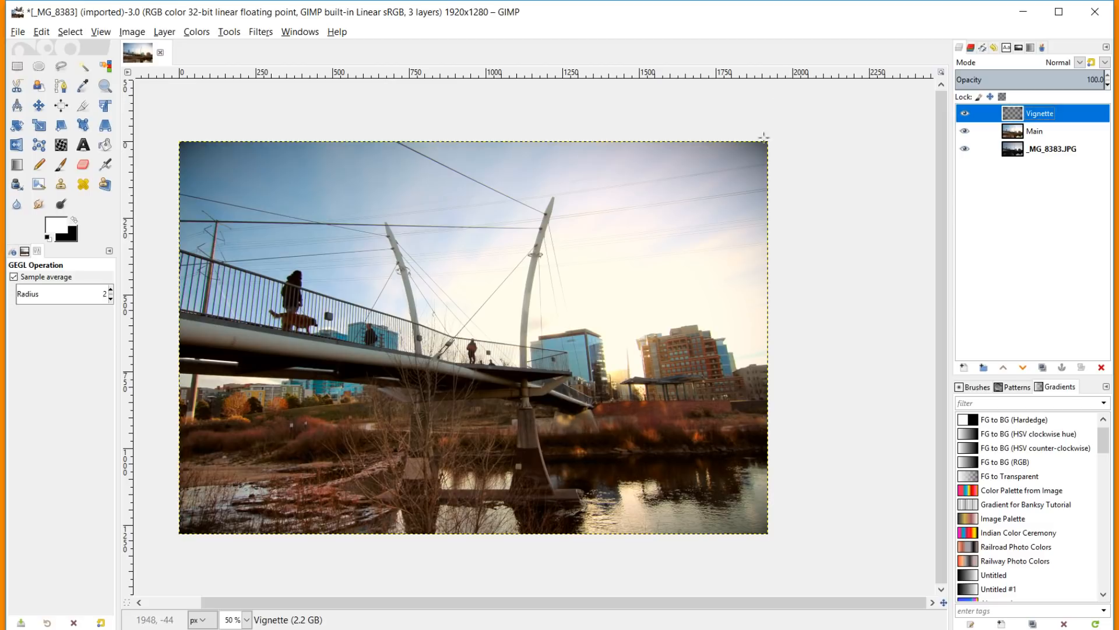
Crop the photo to about 1902 × 1085 px starting at about 18, 138, without a fixed aspect ratio
left_click(83, 107)
left_click_drag(184, 172, 780, 517)
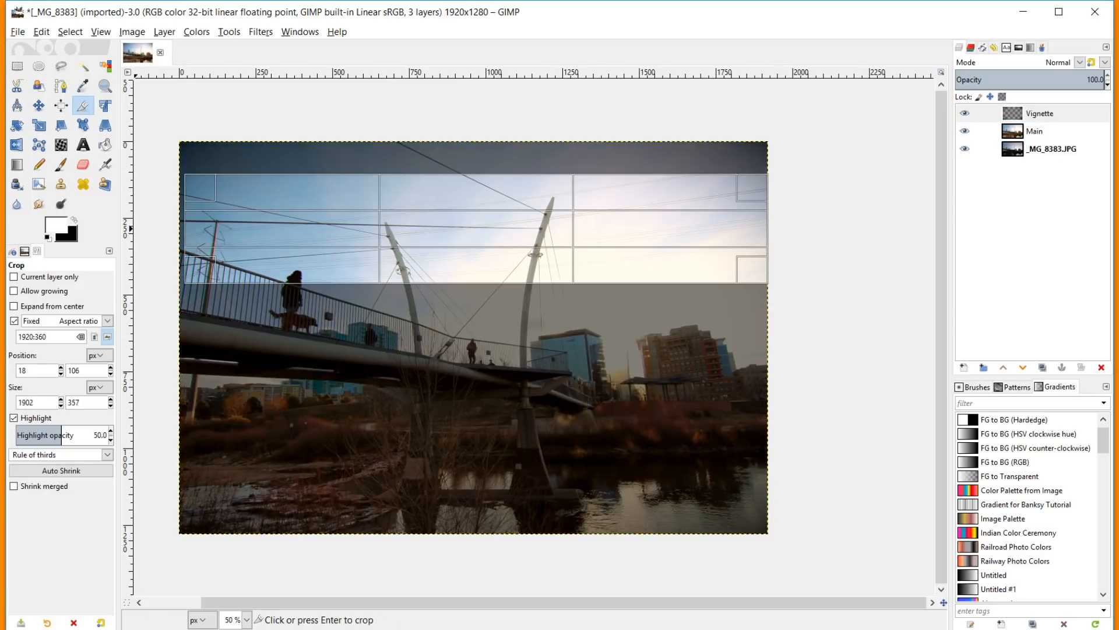
left_click(14, 321)
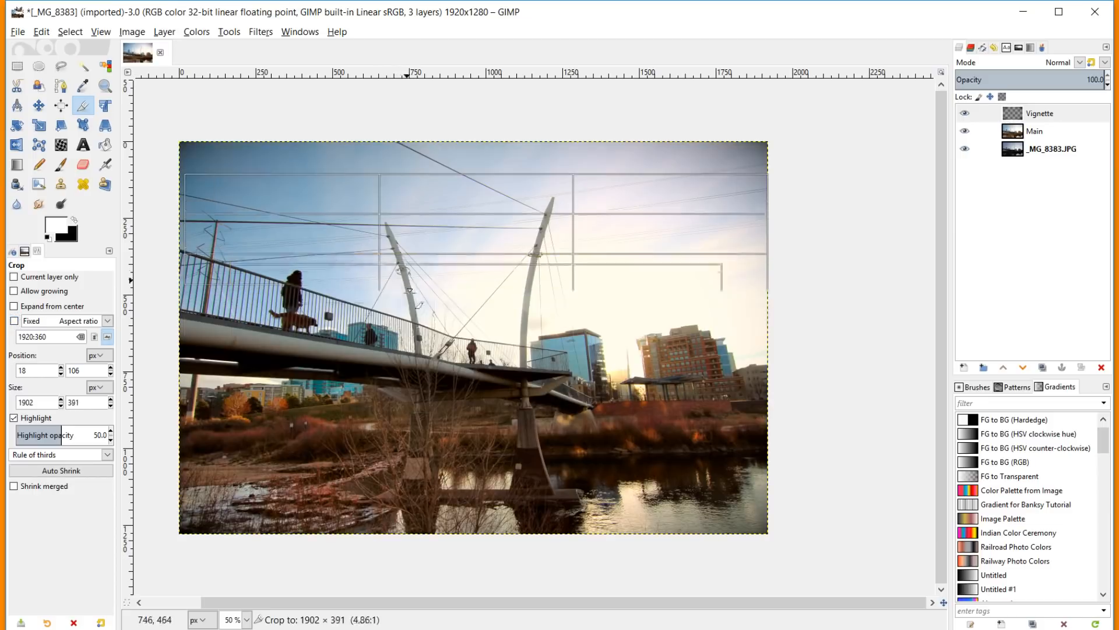
left_click_drag(402, 278, 408, 516)
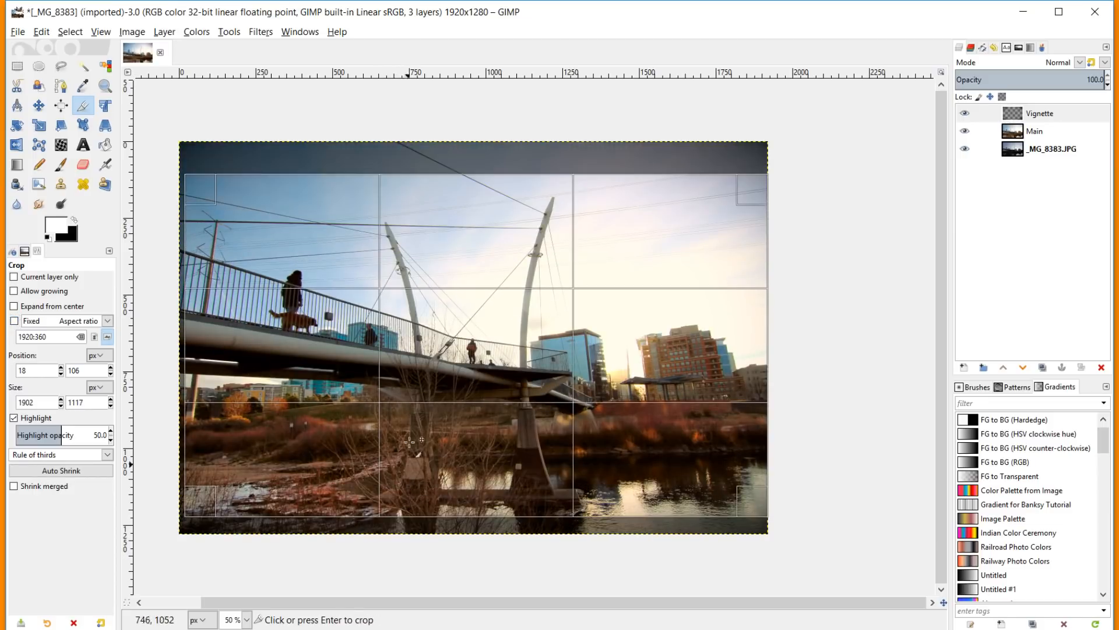
left_click_drag(478, 192, 482, 199)
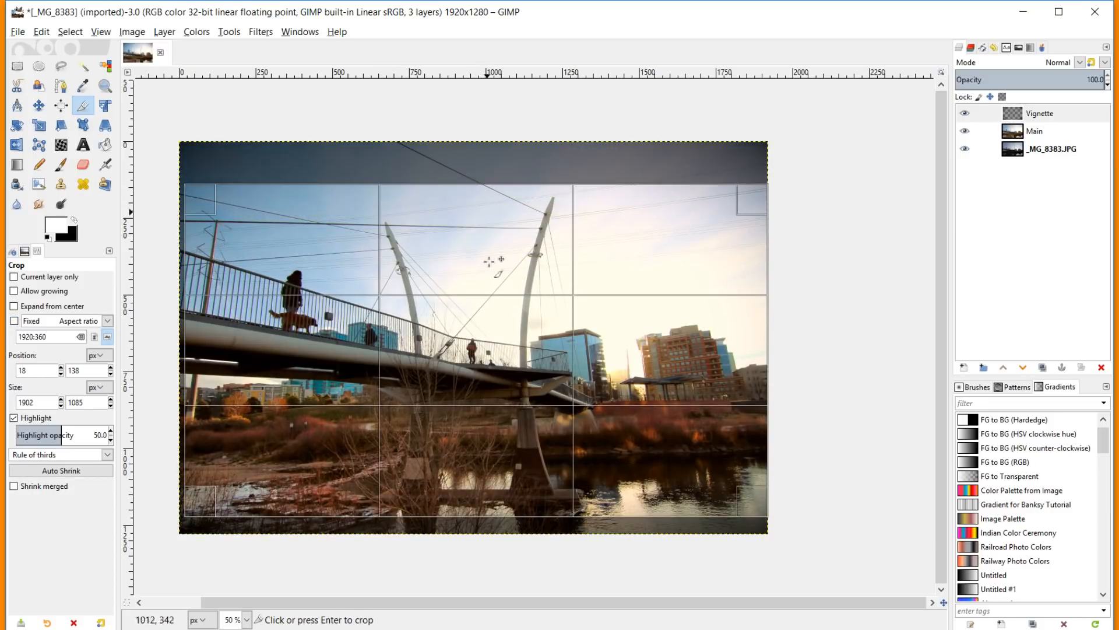
left_click(461, 338)
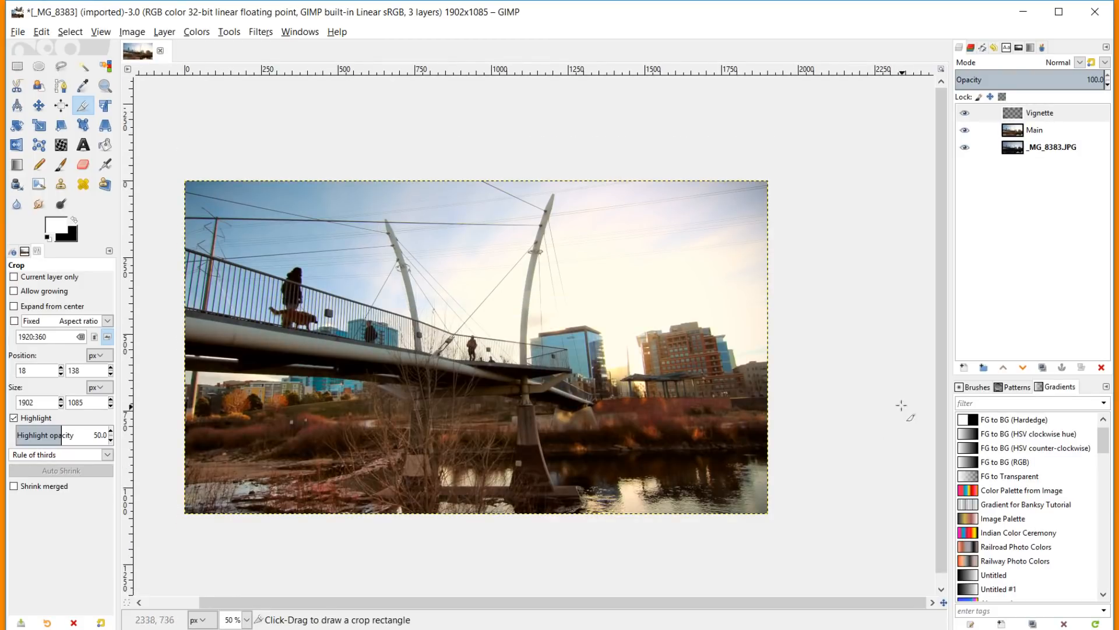
Delete the cropped Vignette layer and replace it with a new transparent 1902 × 1085 px layer named Vignette
left_click(1049, 116)
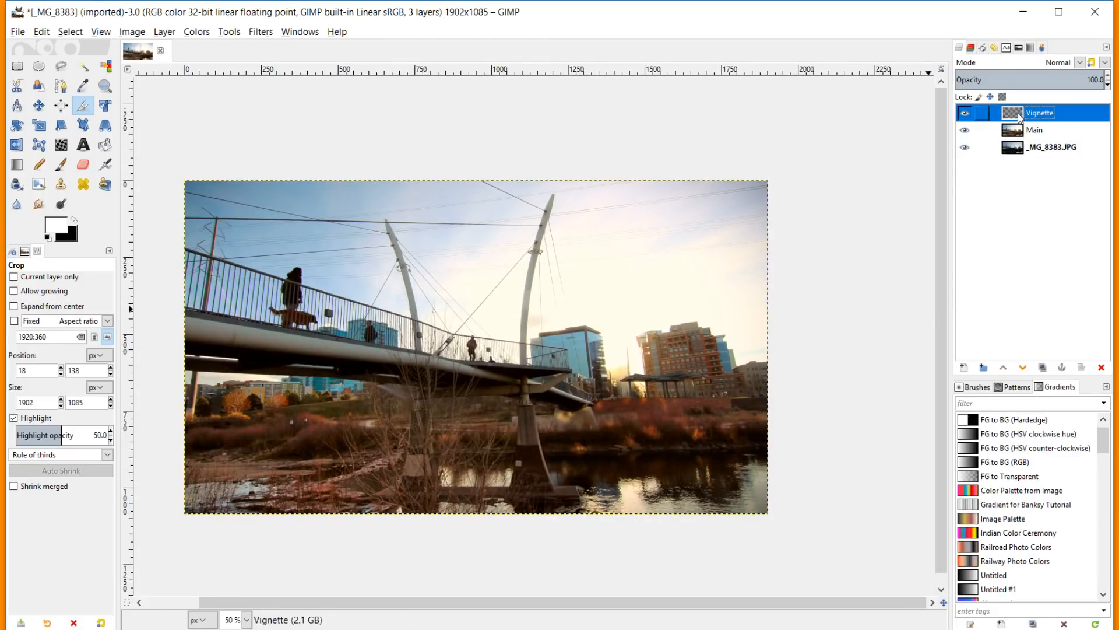
left_click(1101, 367)
left_click(964, 367)
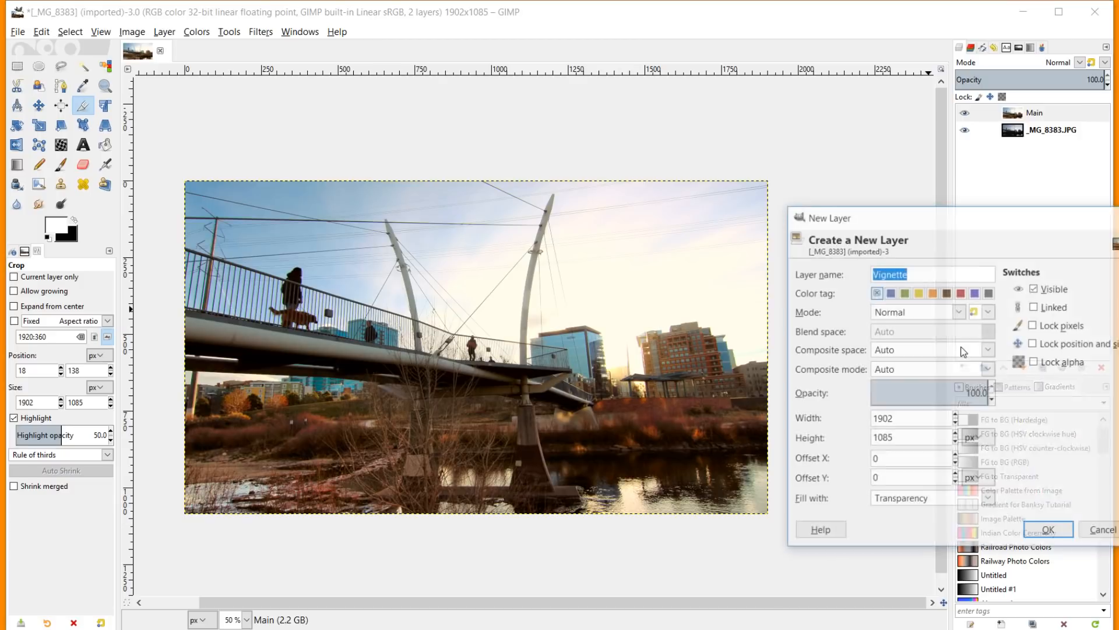
key("Return")
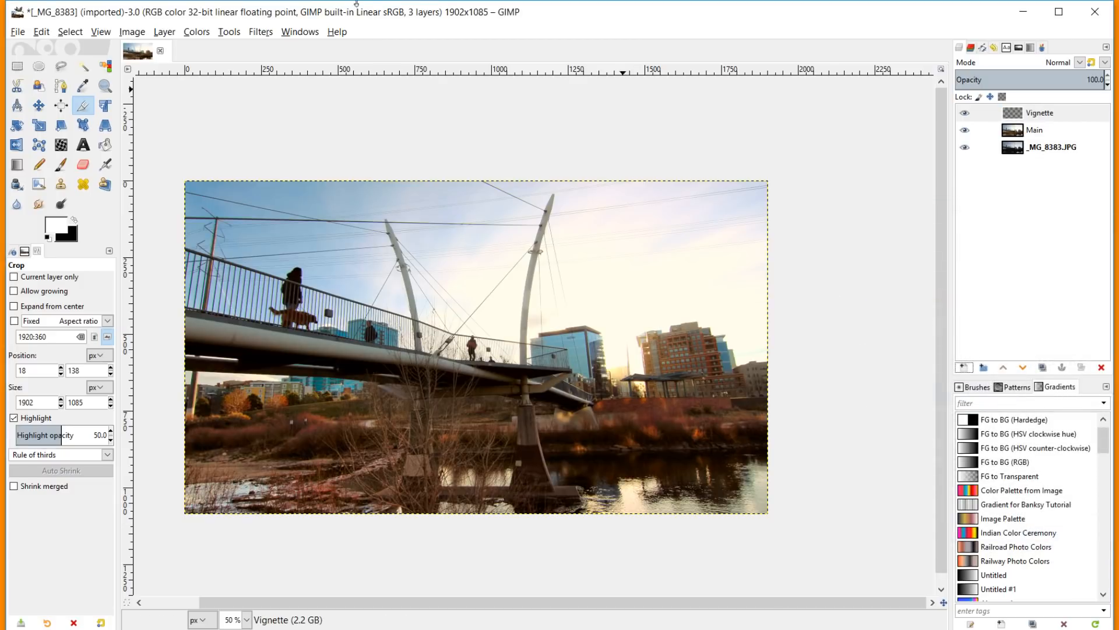
Apply a black circular vignette with radius 1.630 and softness 0.477 to the Vignette layer, comparing the photo without the preview
left_click(258, 32)
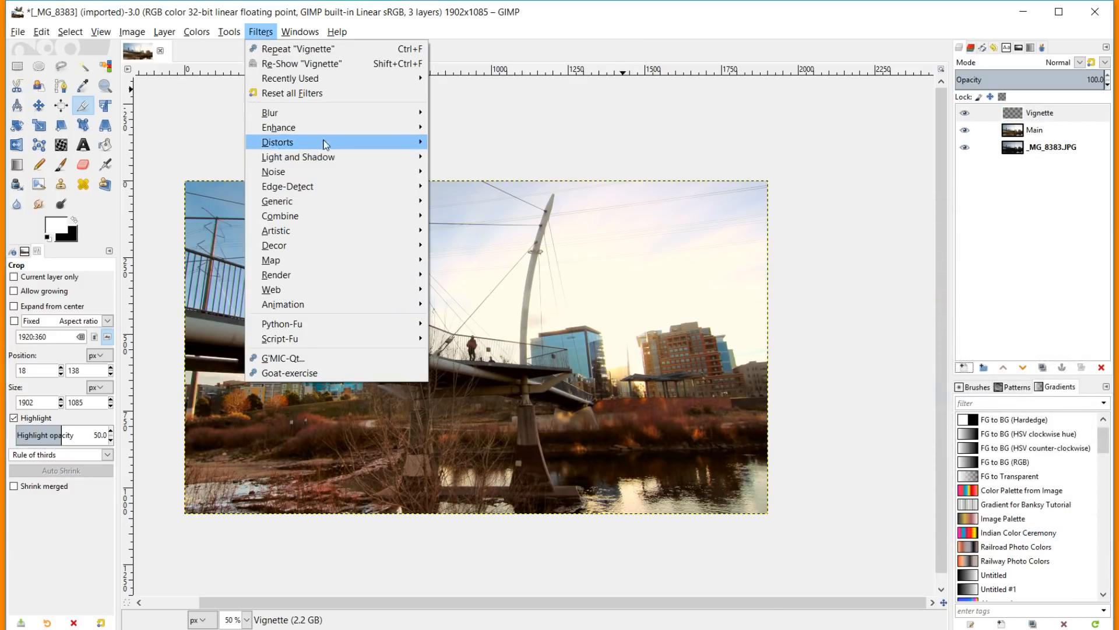
mouse_move(328, 129)
mouse_move(337, 156)
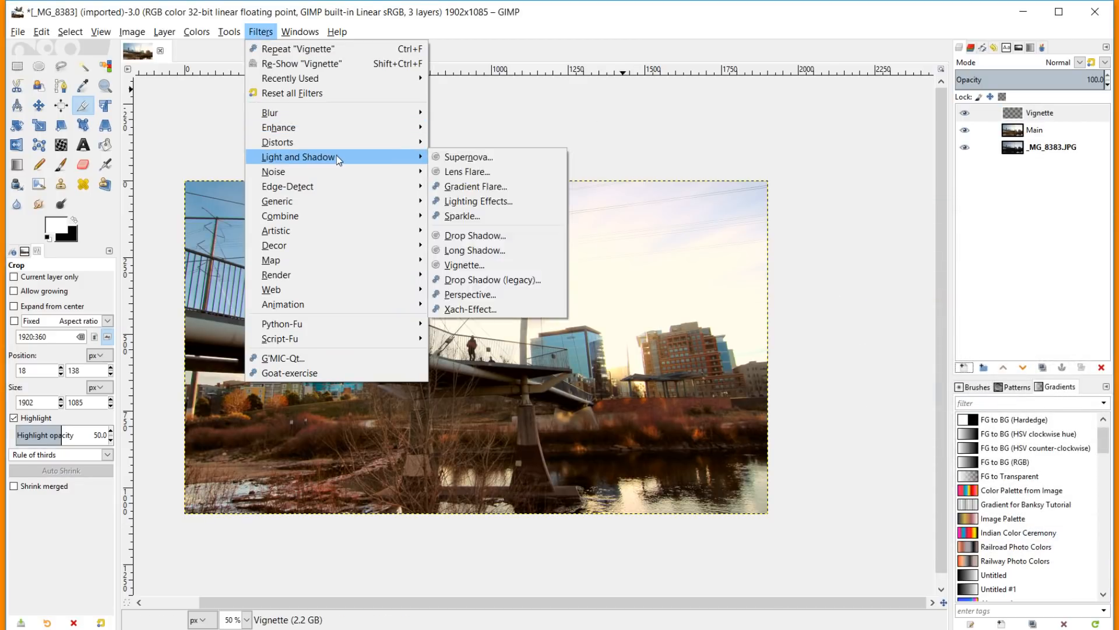
left_click(460, 261)
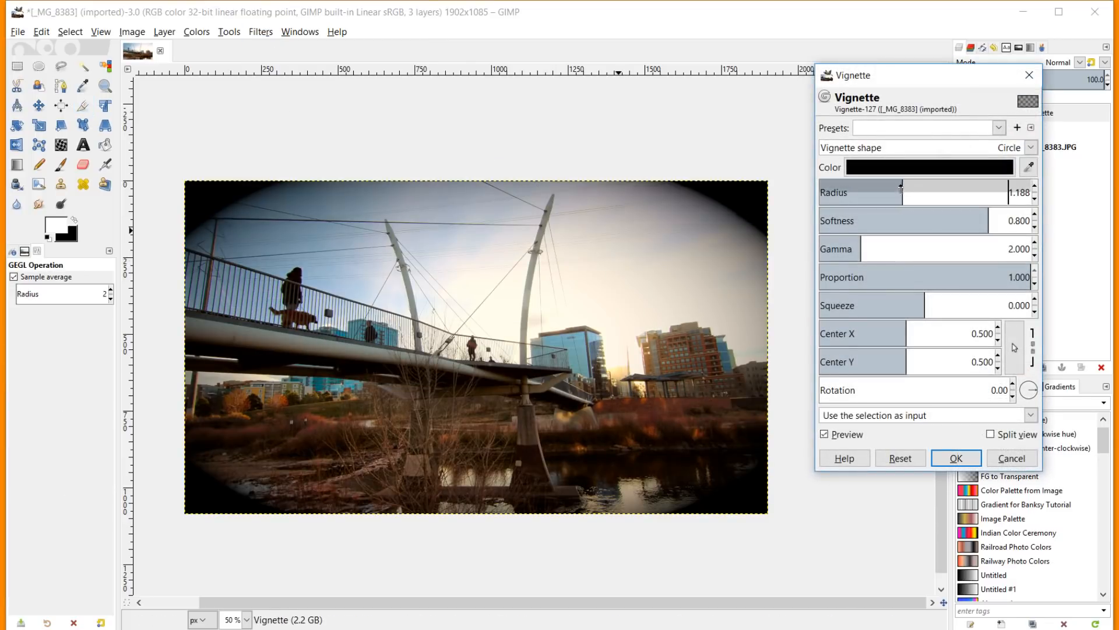
left_click(890, 192)
left_click_drag(889, 192, 934, 191)
left_click_drag(988, 220, 920, 222)
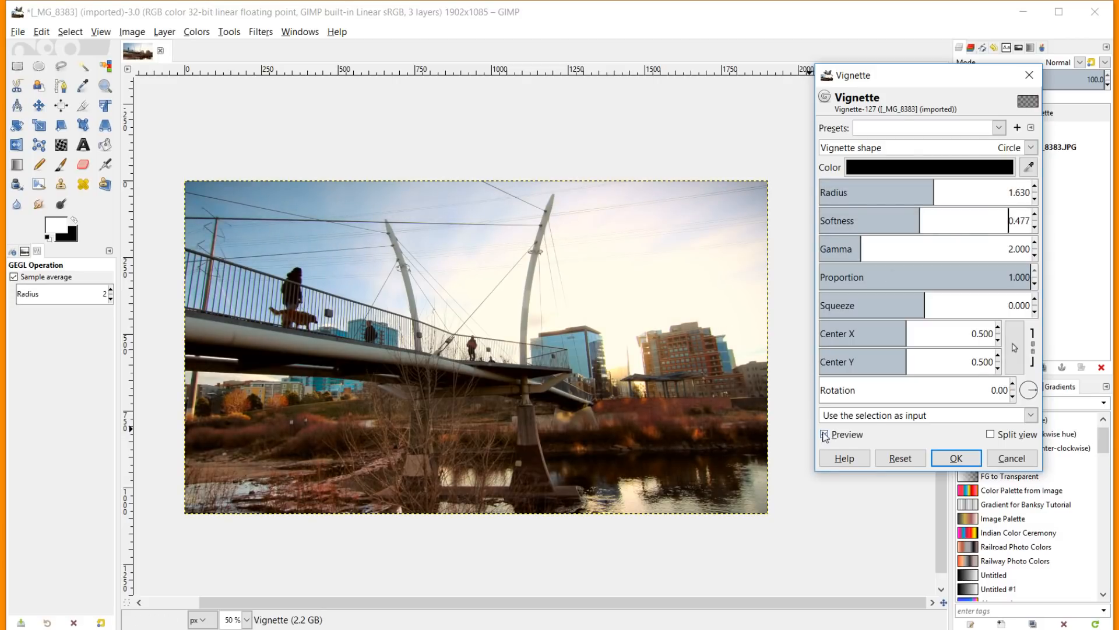
left_click(825, 434)
left_click(825, 435)
left_click(936, 461)
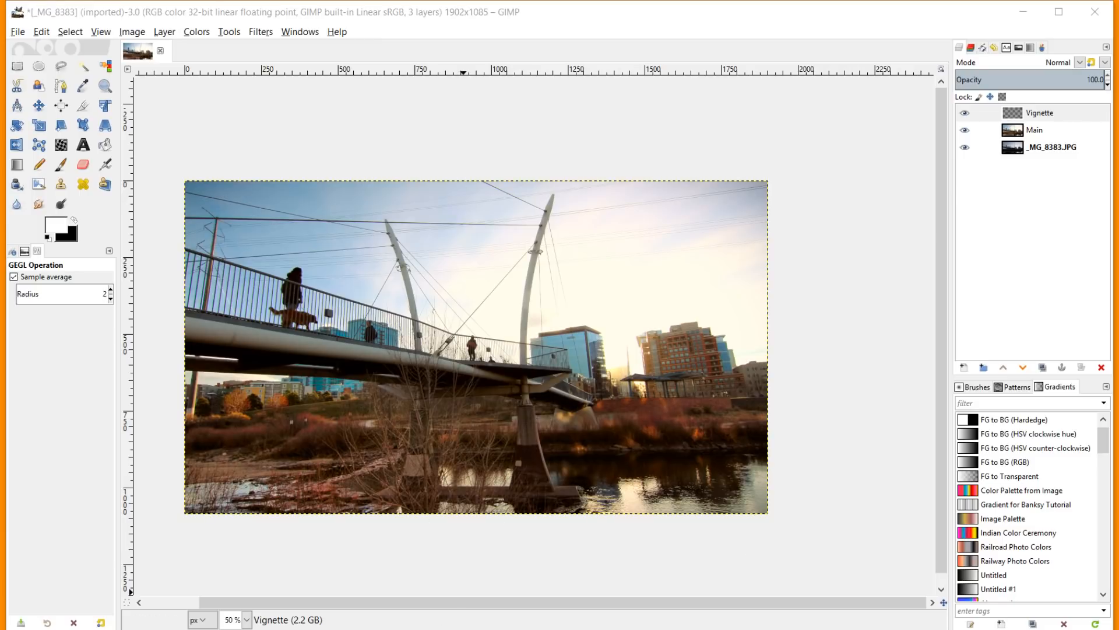
Open the _MG_8464 photo from the Live Stream Photos folder in GIMP and convert it to the RGB working space
left_click(440, 628)
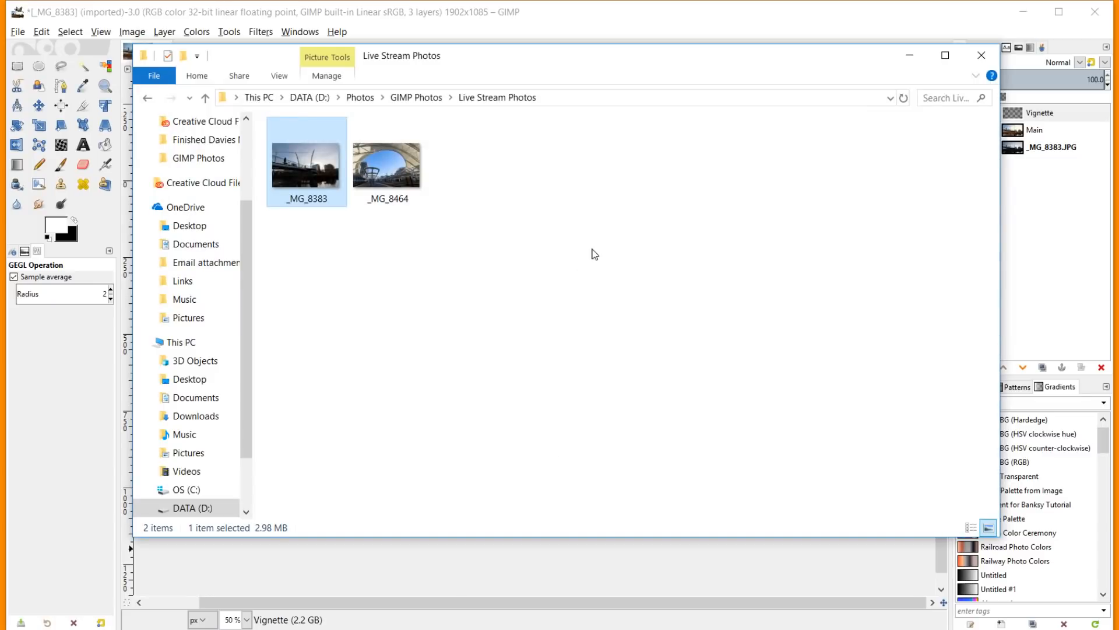
right_click(385, 169)
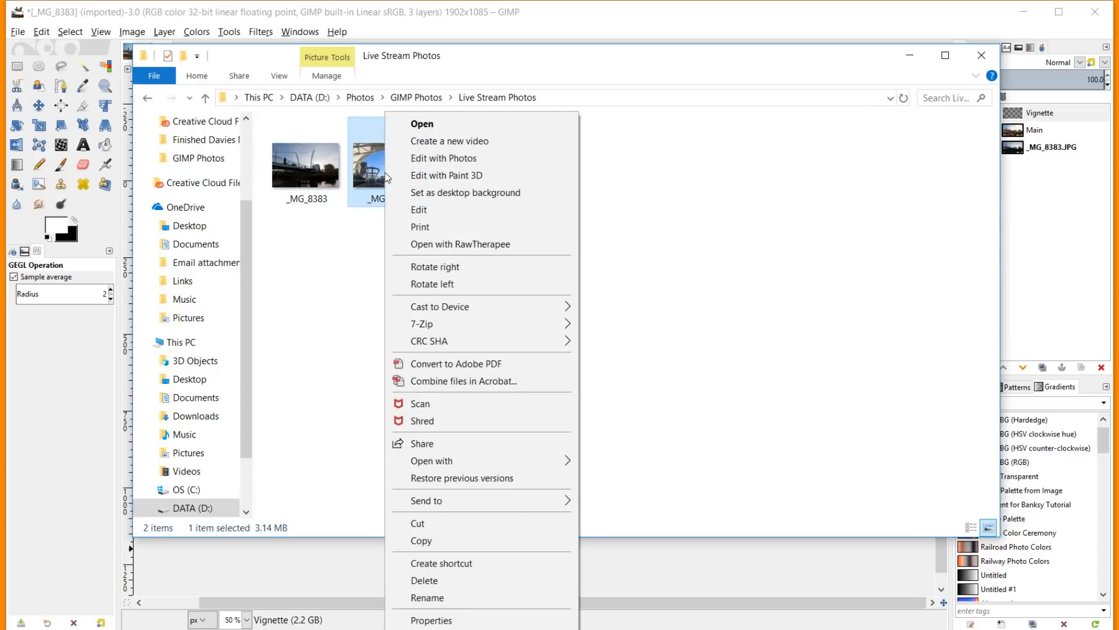
mouse_move(466, 468)
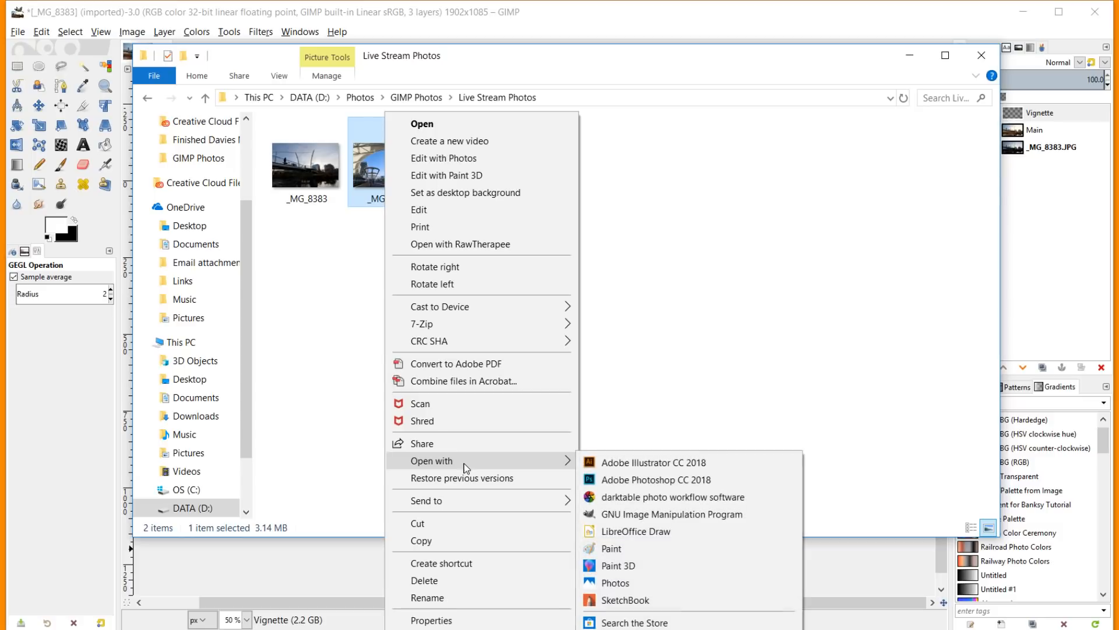
left_click(636, 515)
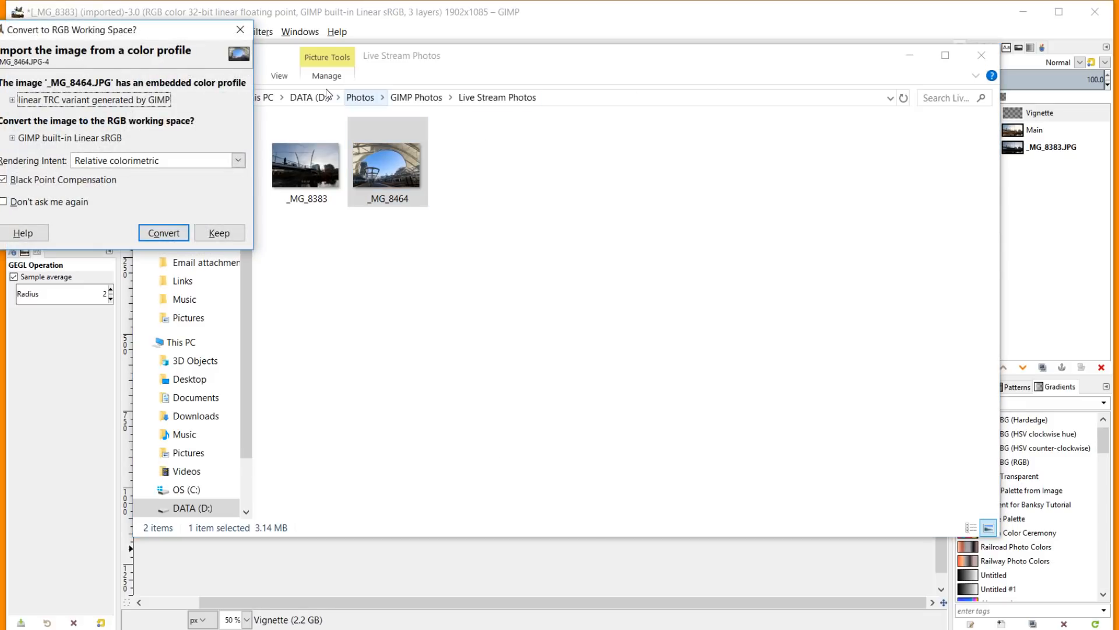
left_click(909, 55)
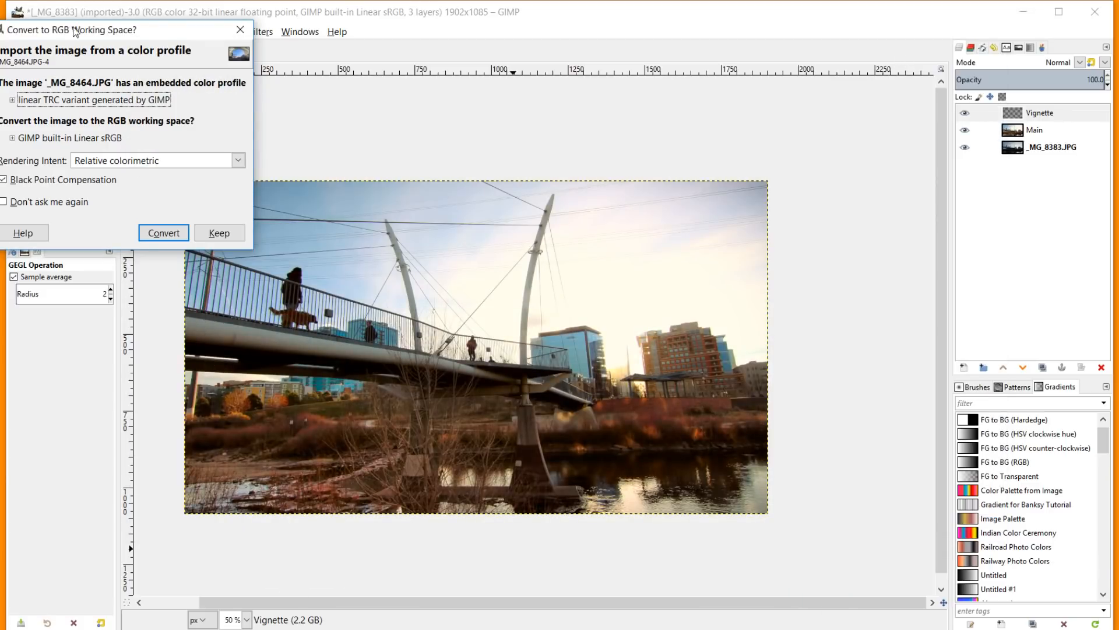
left_click_drag(74, 30, 188, 33)
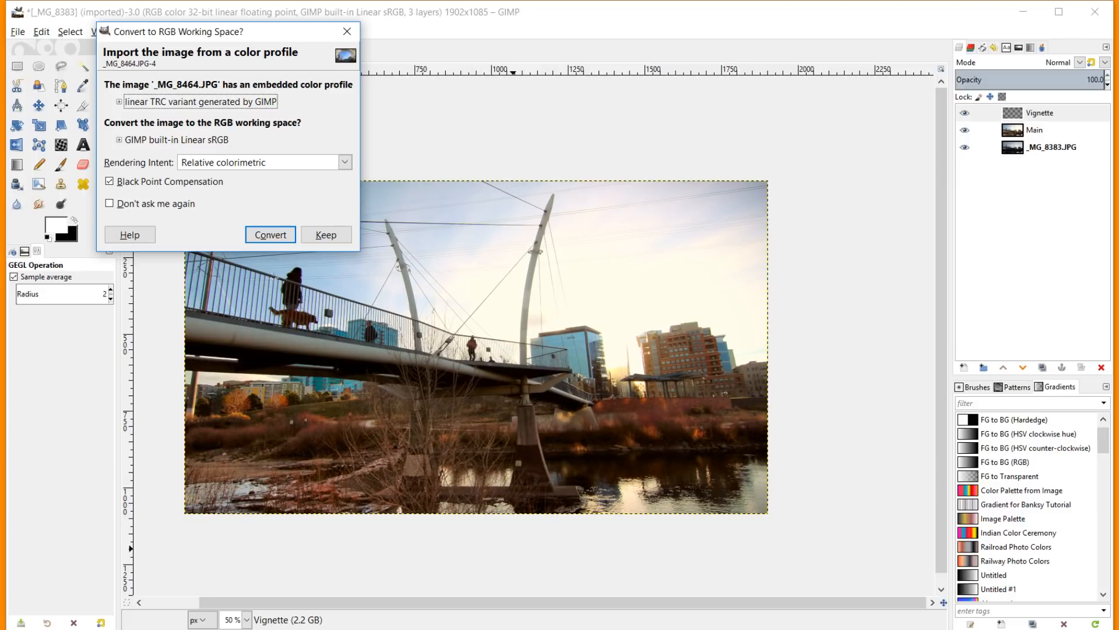
left_click(273, 237)
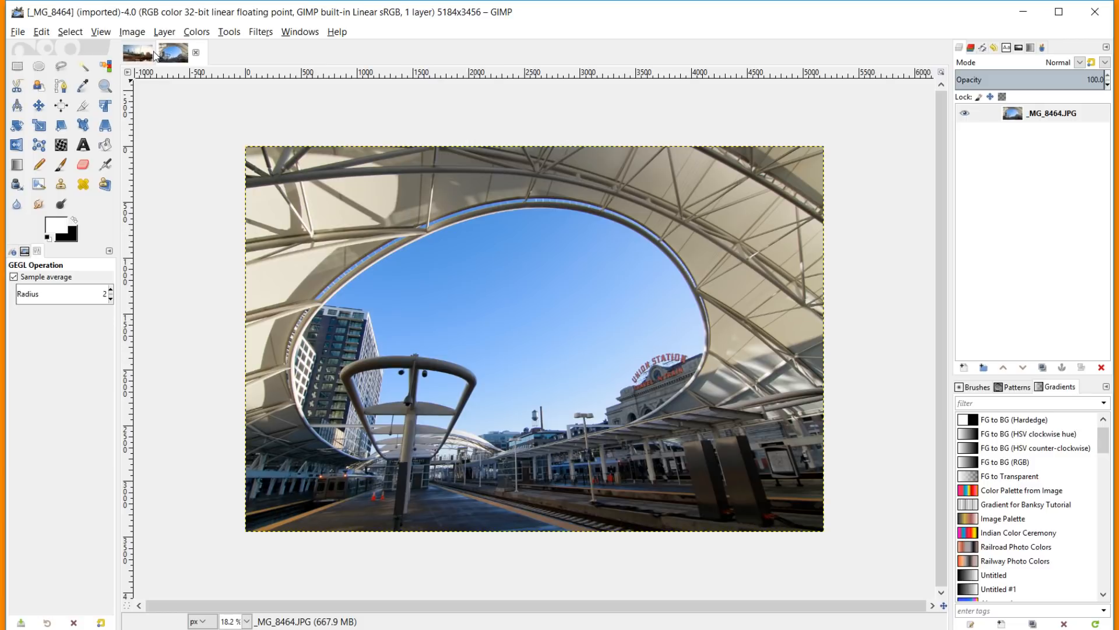
Scale the _MG_8464 image to 1920 × 1280 px with NoHalo interpolation
left_click(141, 36)
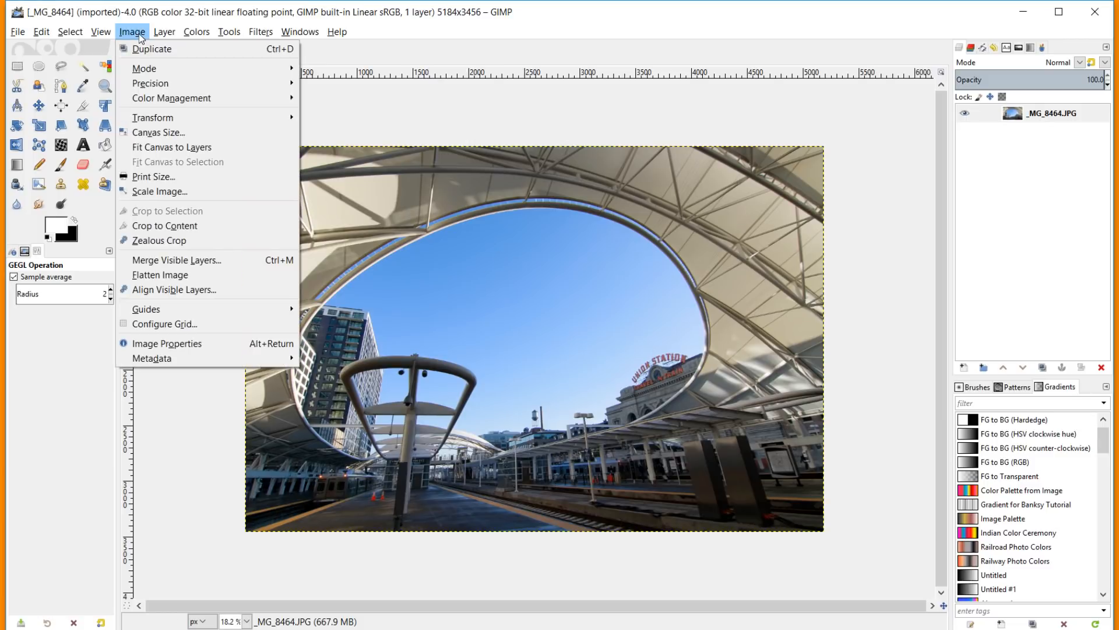
left_click(181, 197)
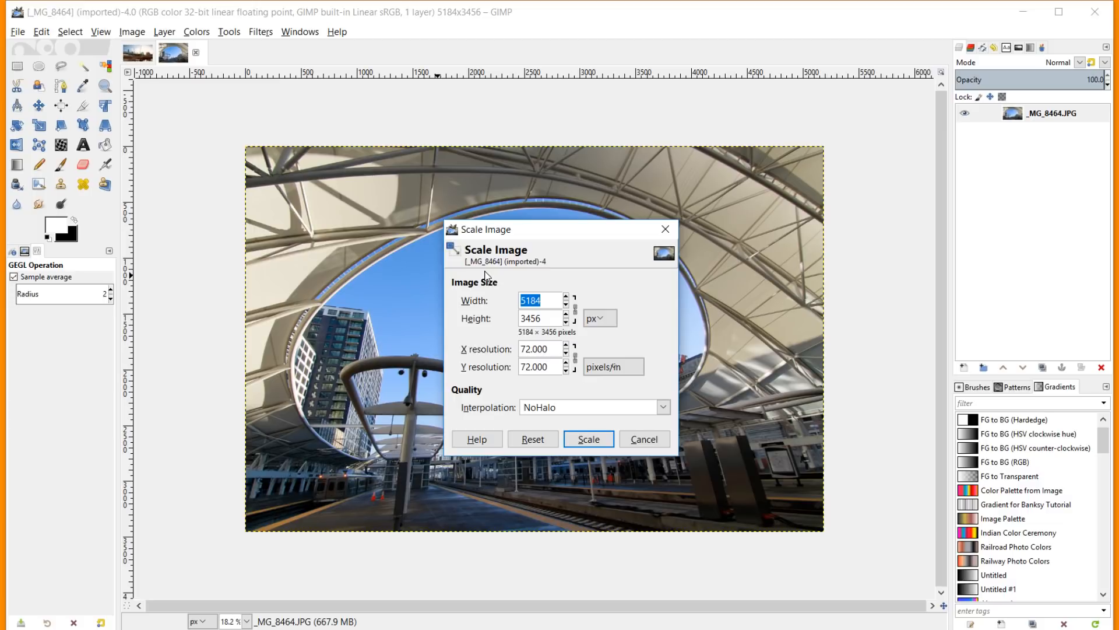
type("1920")
key("Tab")
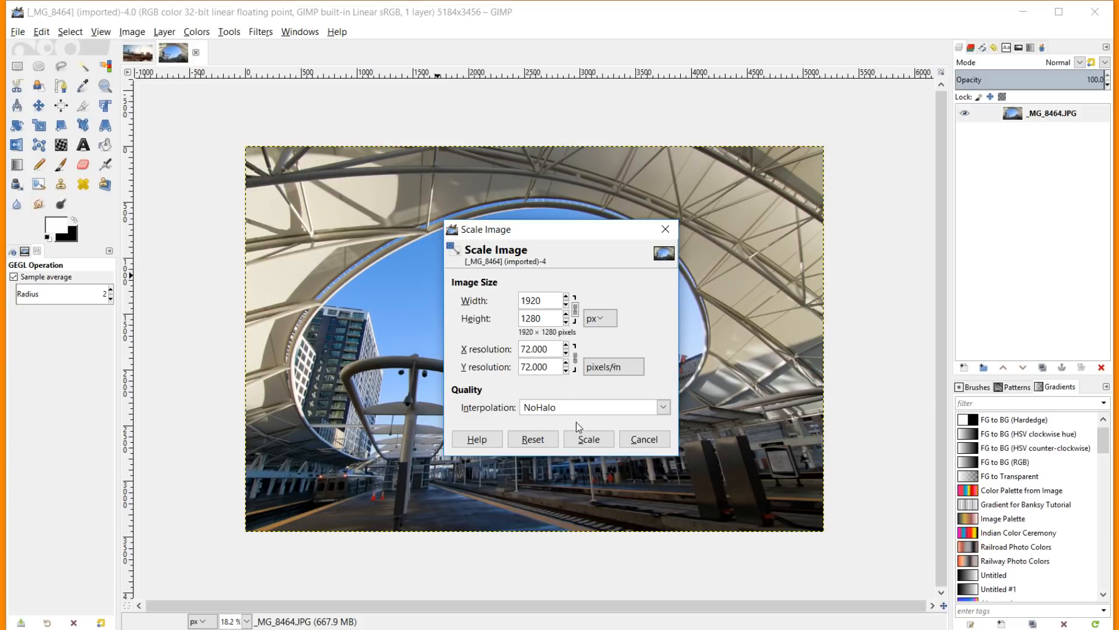
left_click(586, 438)
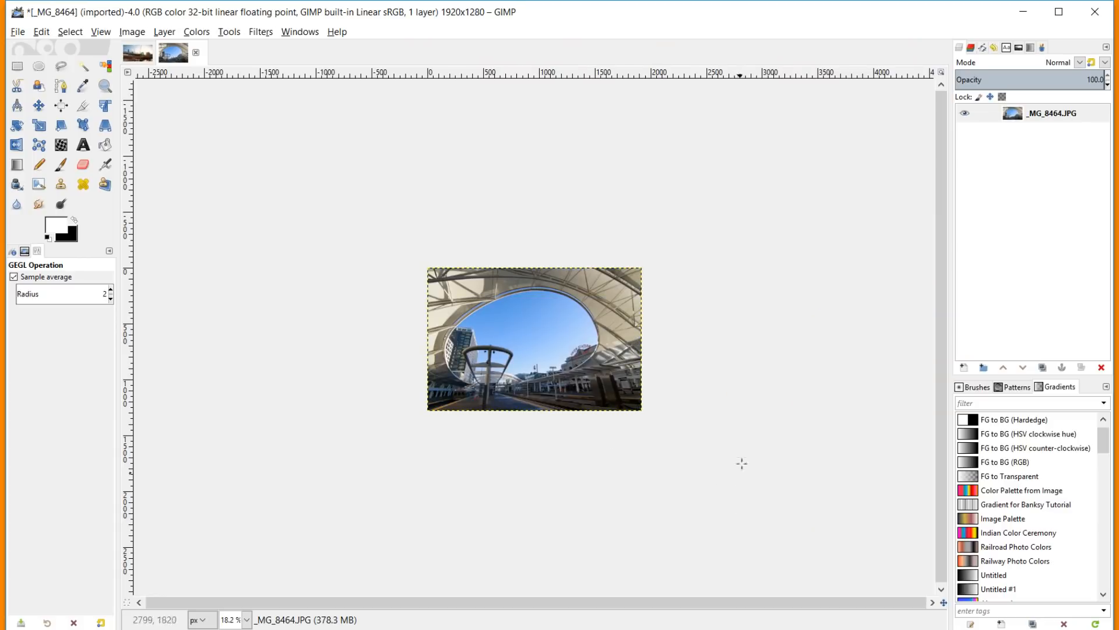
scroll(445, 403, "up", 3)
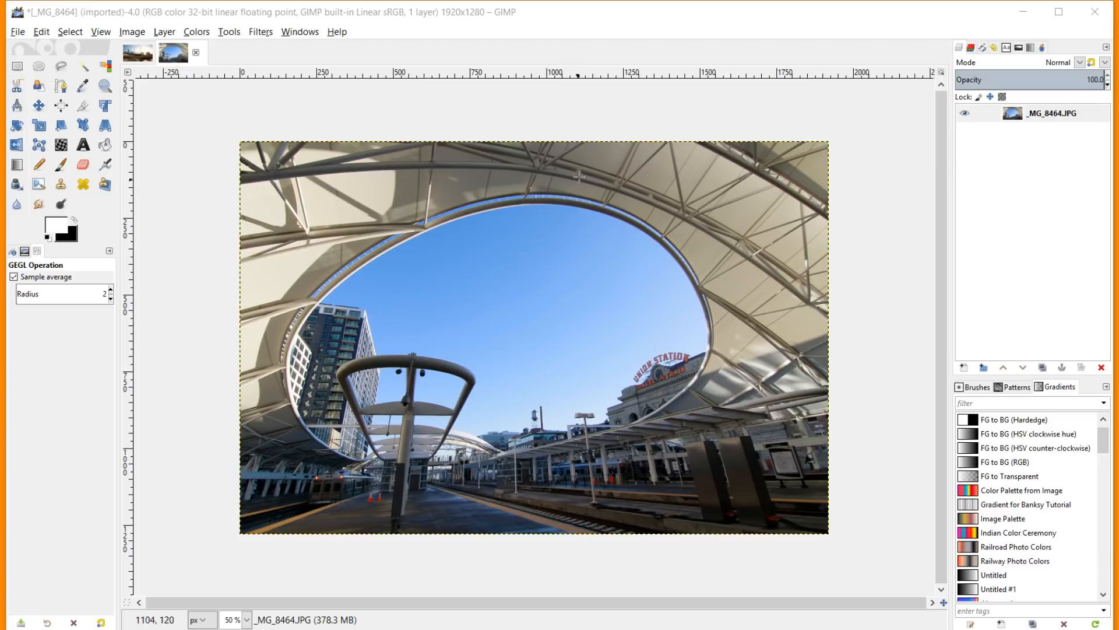
Adjust the midtones' color balance to 1.9 Cyan-Red, -1.6 Magenta-Green and -3.8 Yellow-Blue
left_click(192, 33)
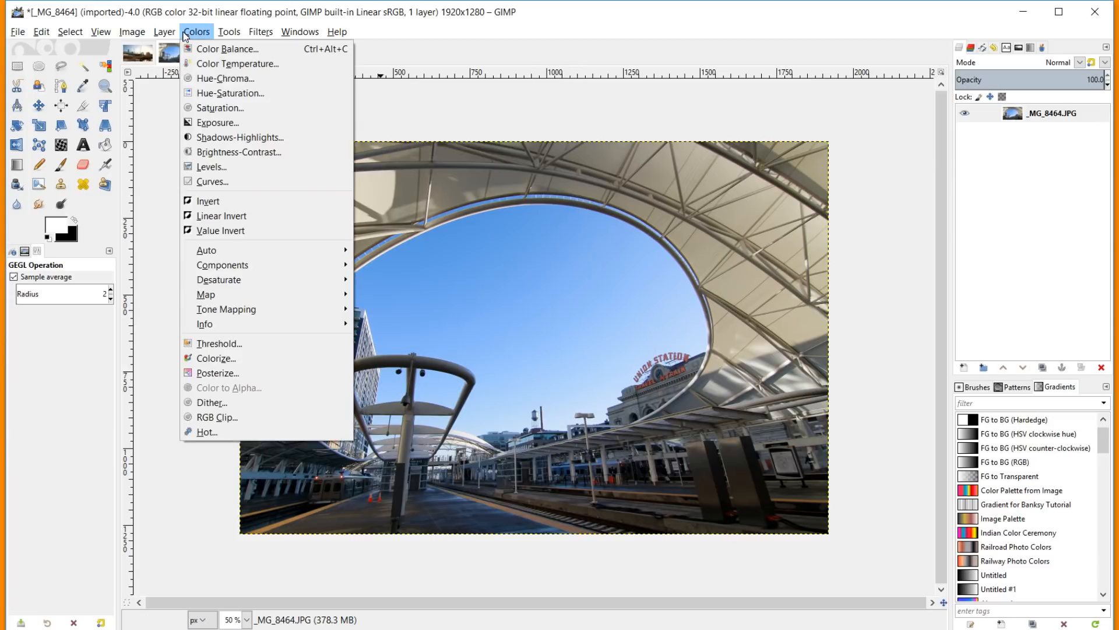
left_click(209, 52)
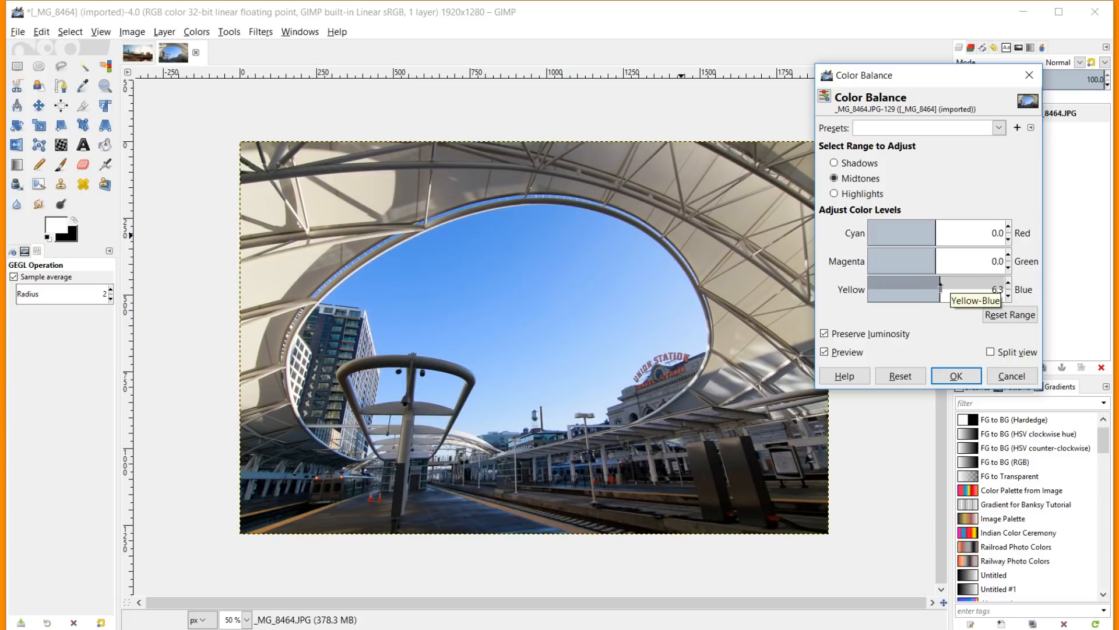
left_click_drag(934, 288, 933, 285)
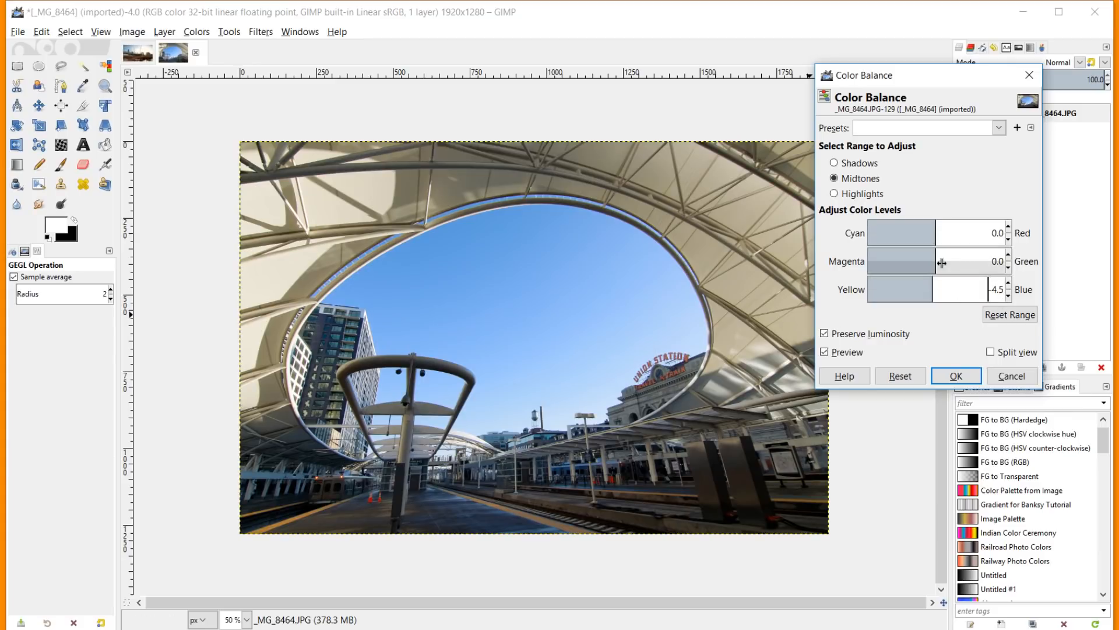
mouse_move(933, 286)
left_mouse_down()
mouse_move(949, 284)
mouse_move(934, 282)
left_mouse_up()
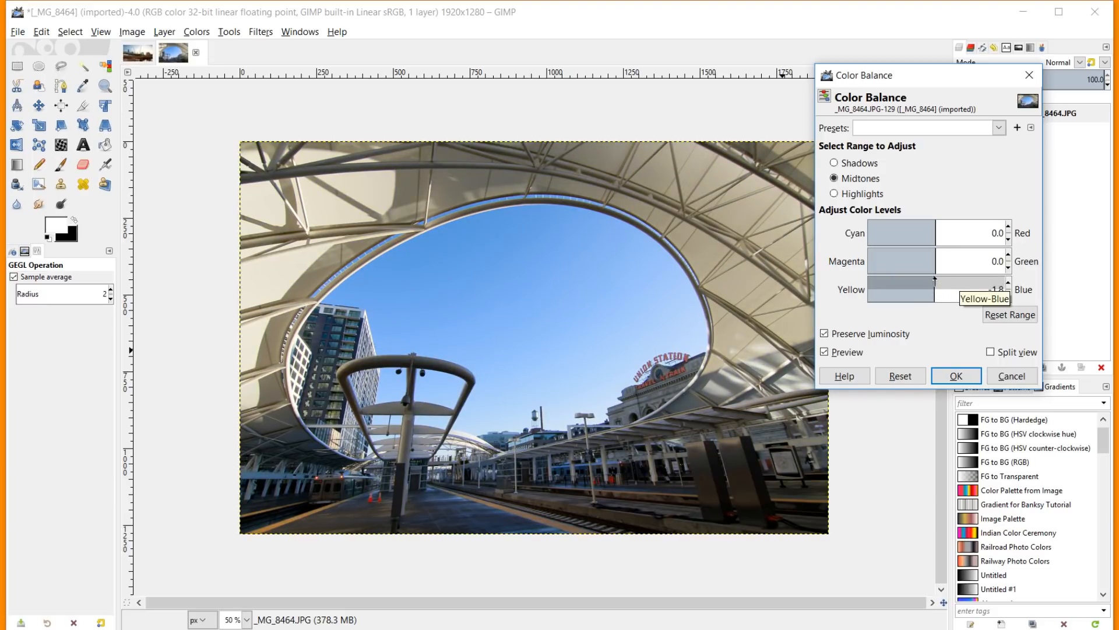
left_click(1009, 297)
left_click(1009, 296)
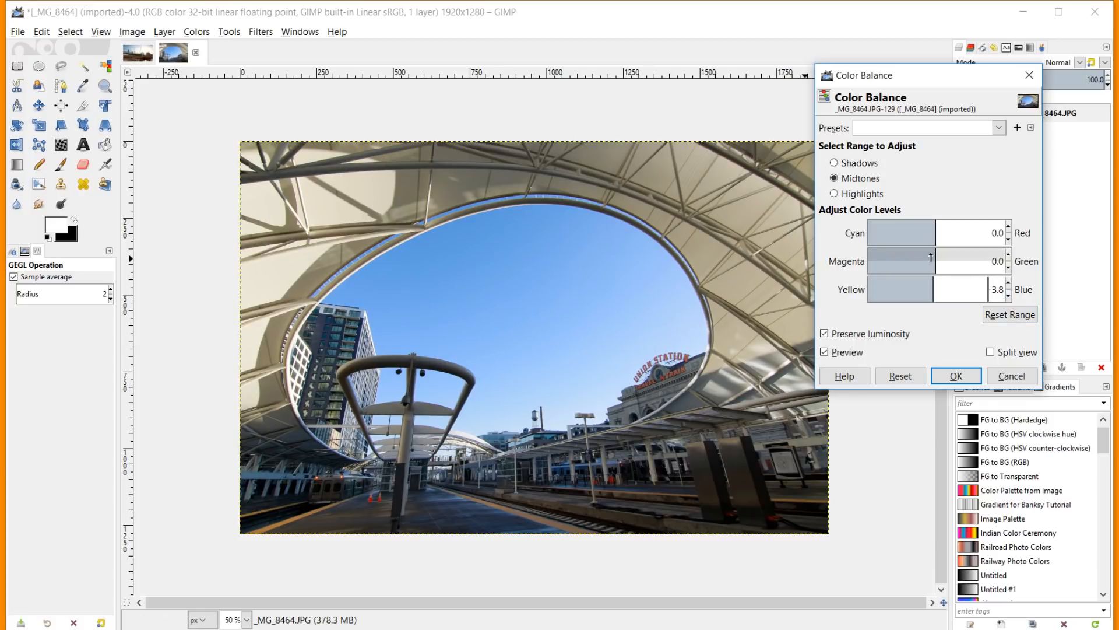
left_click_drag(930, 257, 936, 226)
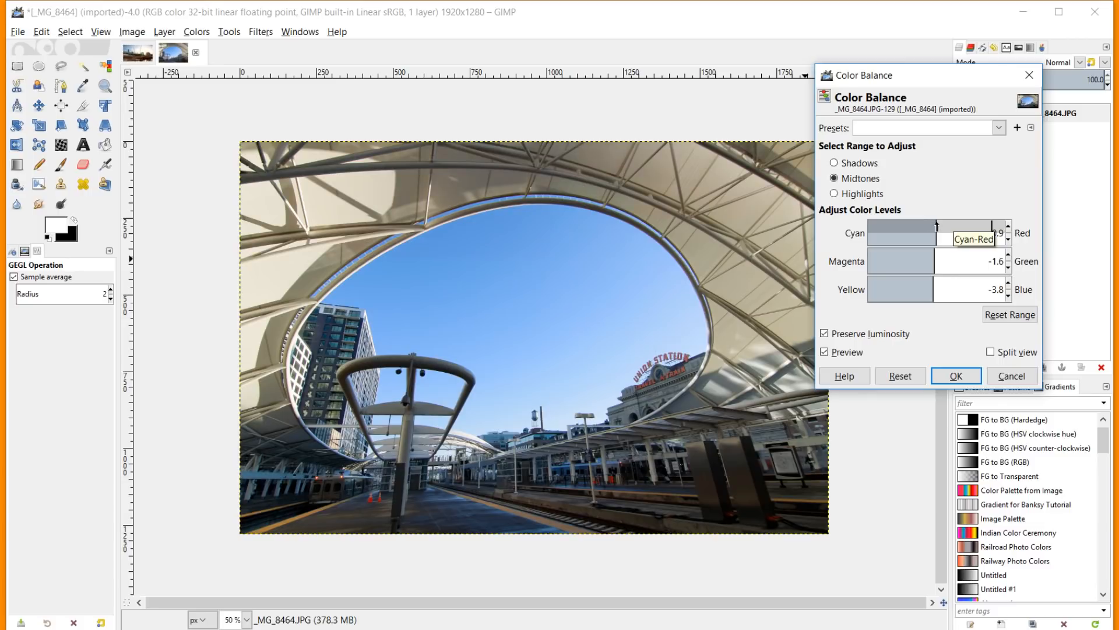
left_click(1008, 227)
left_click(1008, 228)
left_click(1009, 241)
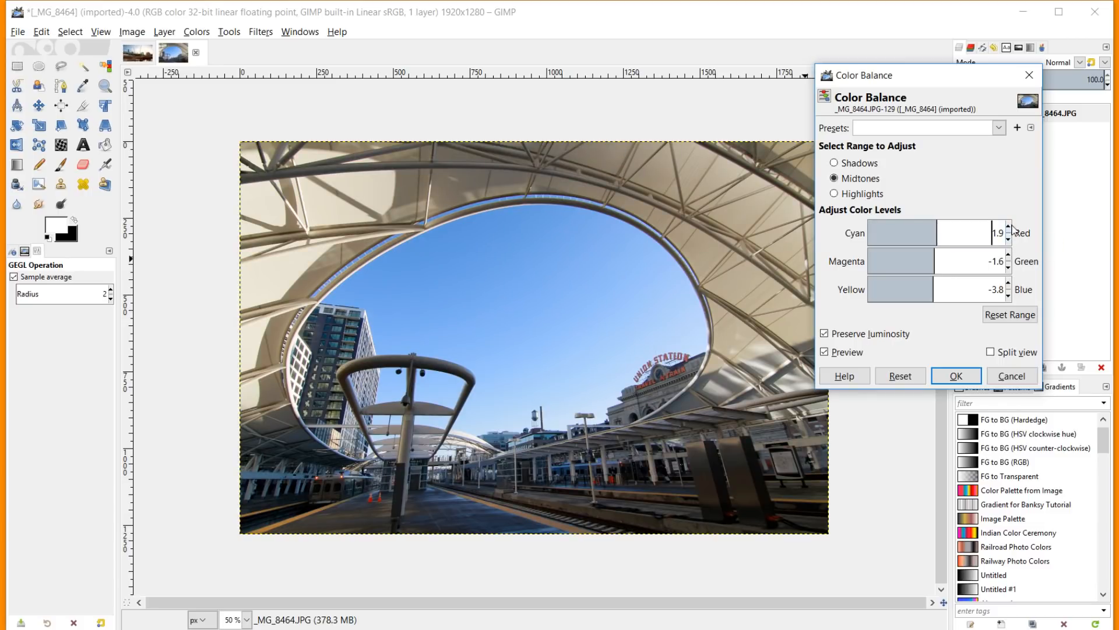
Set the shadows' color balance to 1.8 Cyan-Red, -2.4 Magenta-Green and -2.7 Yellow-Blue, comparing against the unadjusted photo
left_click(852, 165)
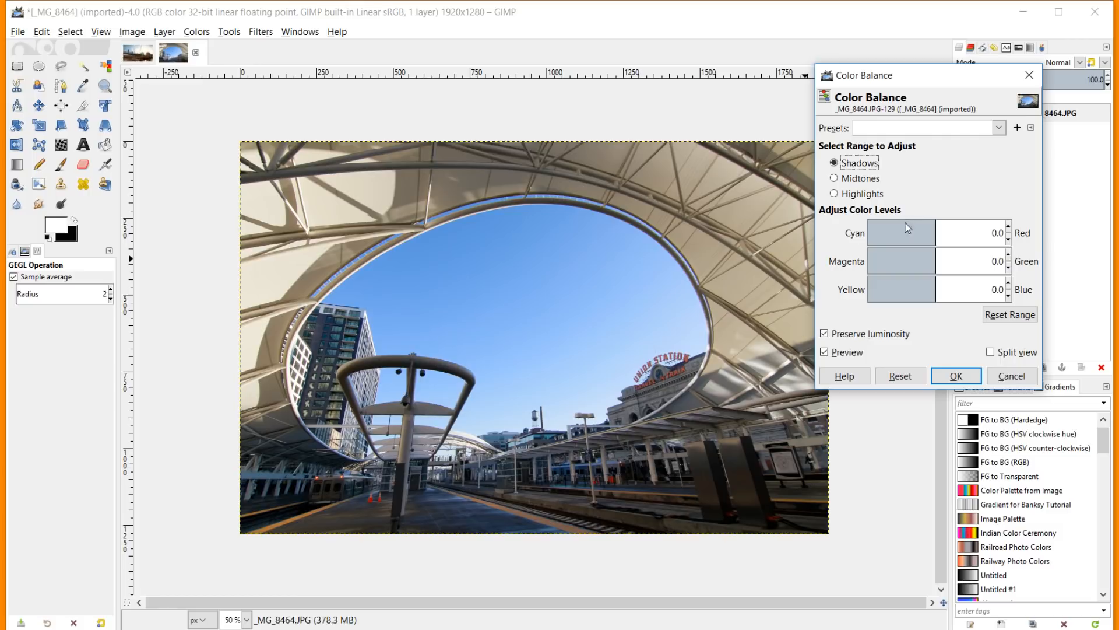
left_click_drag(933, 232, 934, 283)
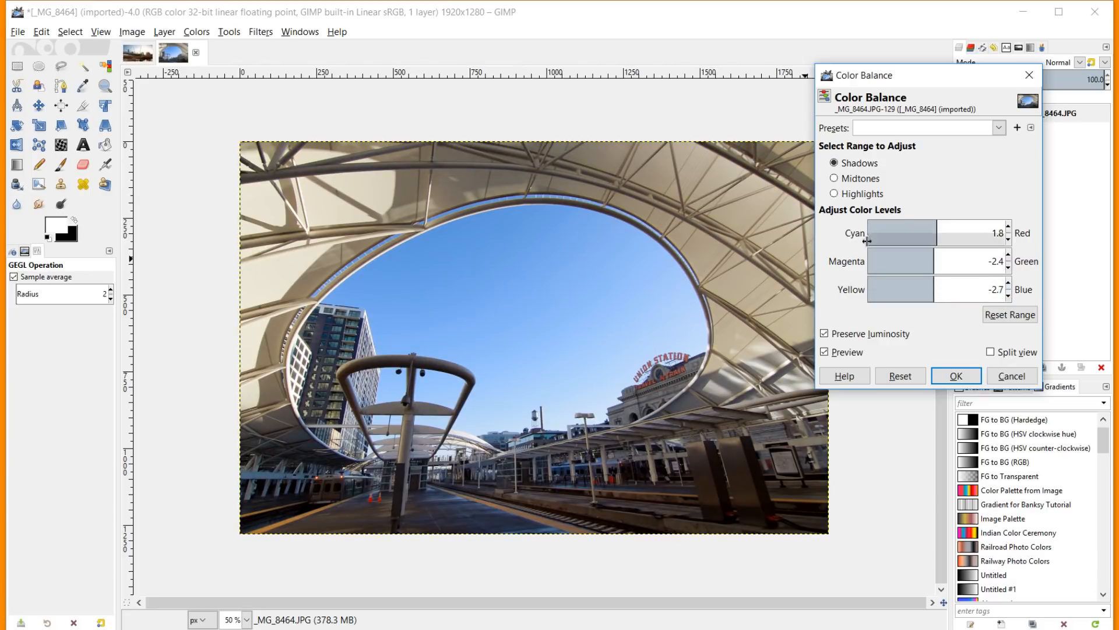
left_click(824, 352)
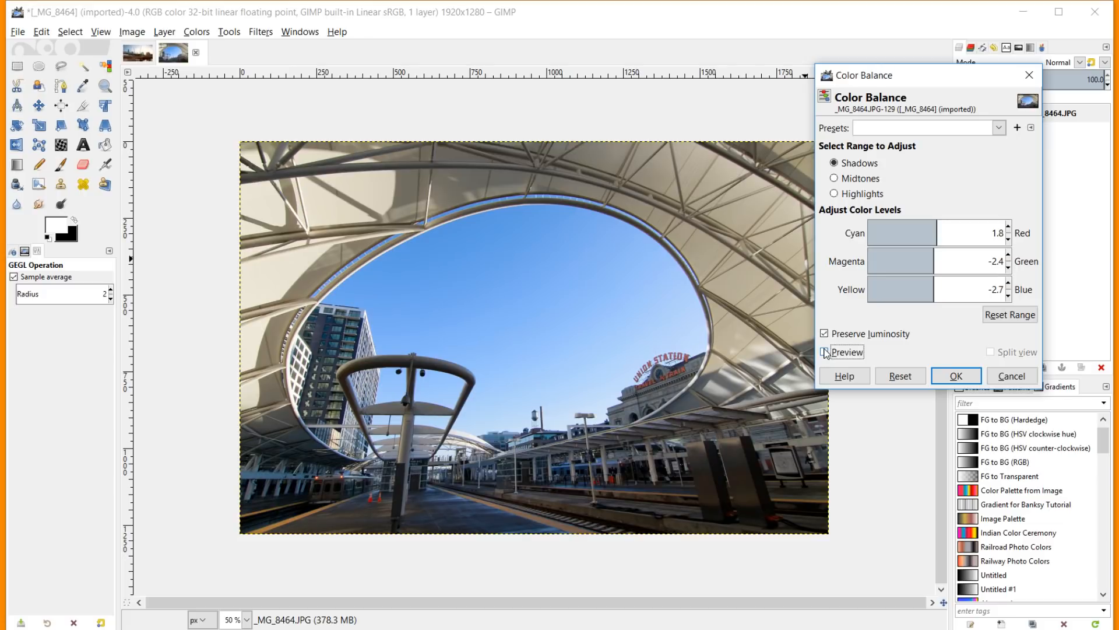
left_click(825, 352)
Set the highlights to -1.8 Yellow-Blue with Cyan-Red and Magenta-Green at 0.0, compare without the preview, and apply the color balance
left_click(837, 194)
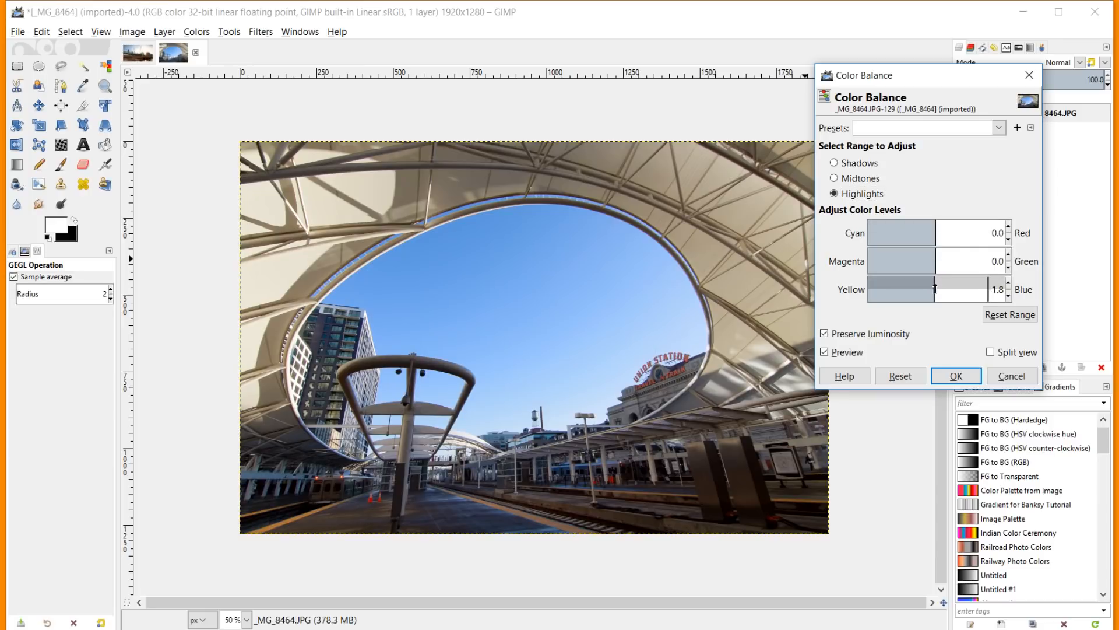
left_click_drag(936, 287, 935, 284)
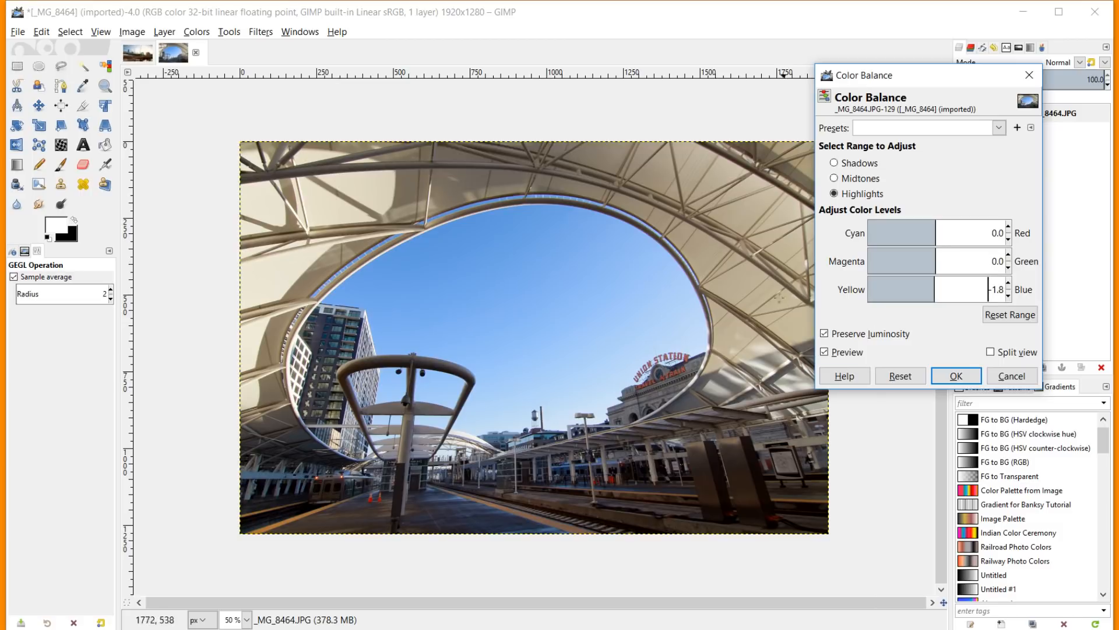
left_click(939, 255)
left_click(930, 254)
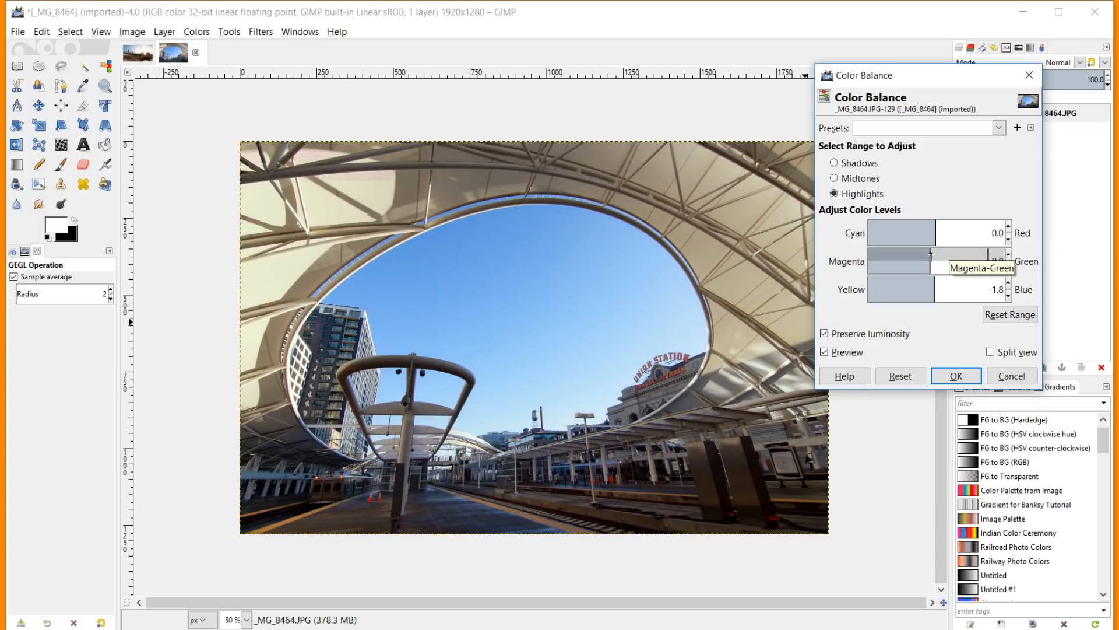
left_click_drag(930, 253, 936, 255)
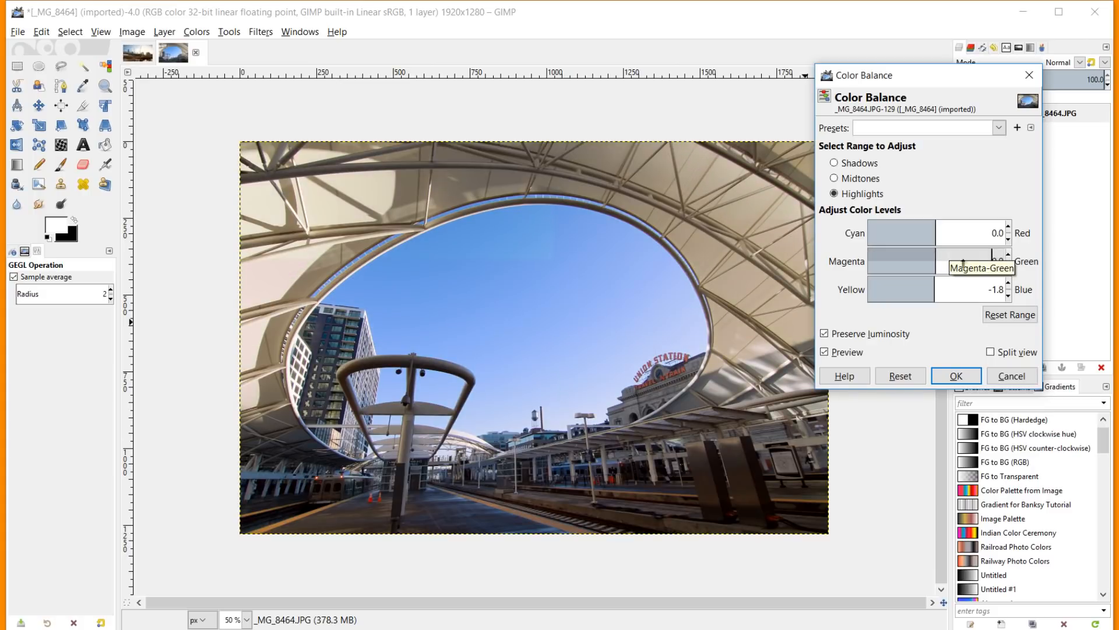
left_click(935, 231)
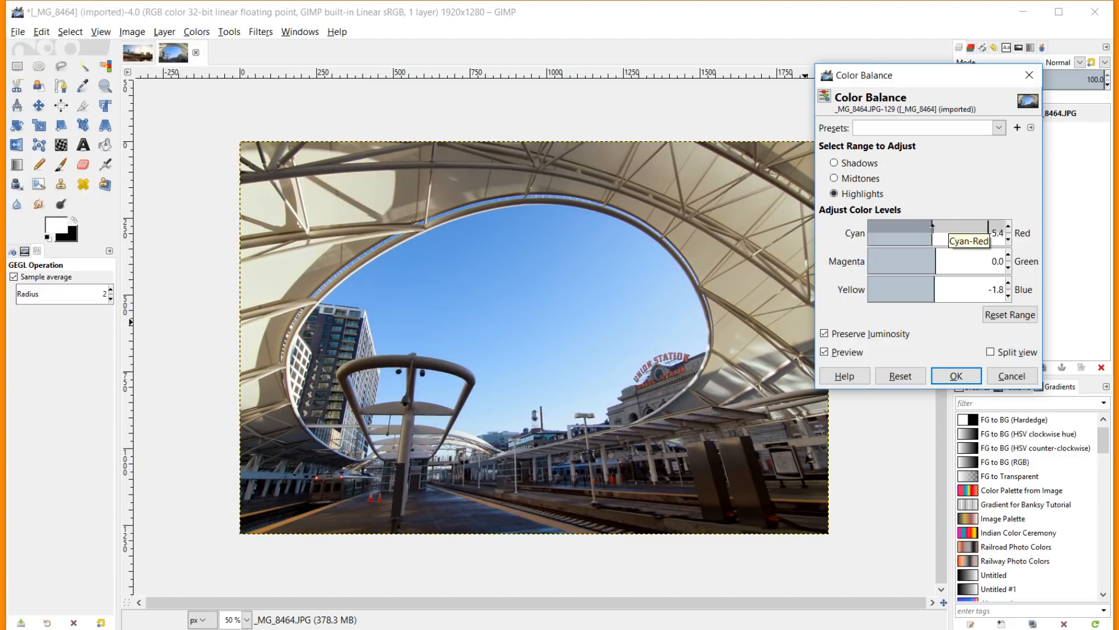
left_click_drag(933, 227, 936, 228)
left_click(824, 352)
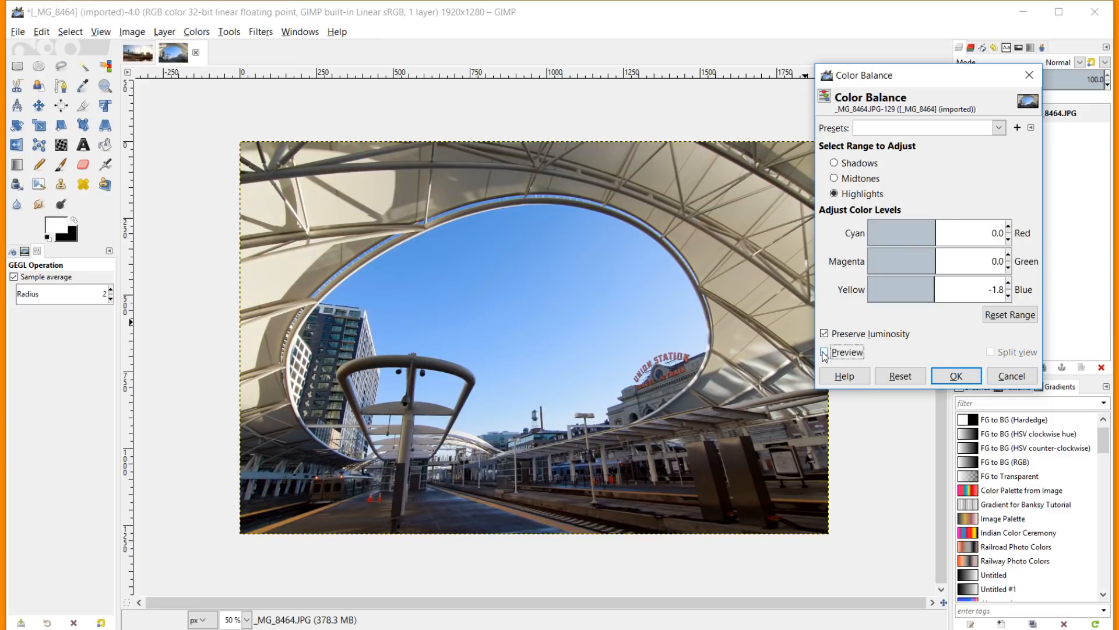
left_click(824, 352)
left_click(956, 376)
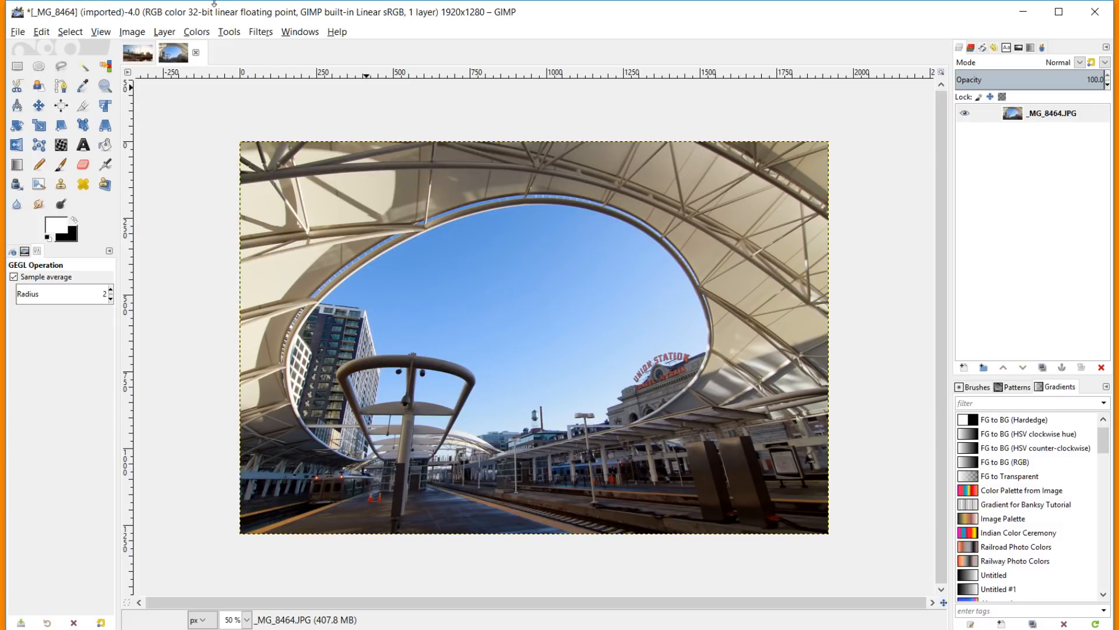
Start an Exposure adjustment on the photo with the exposure set to 0.500
left_click(204, 32)
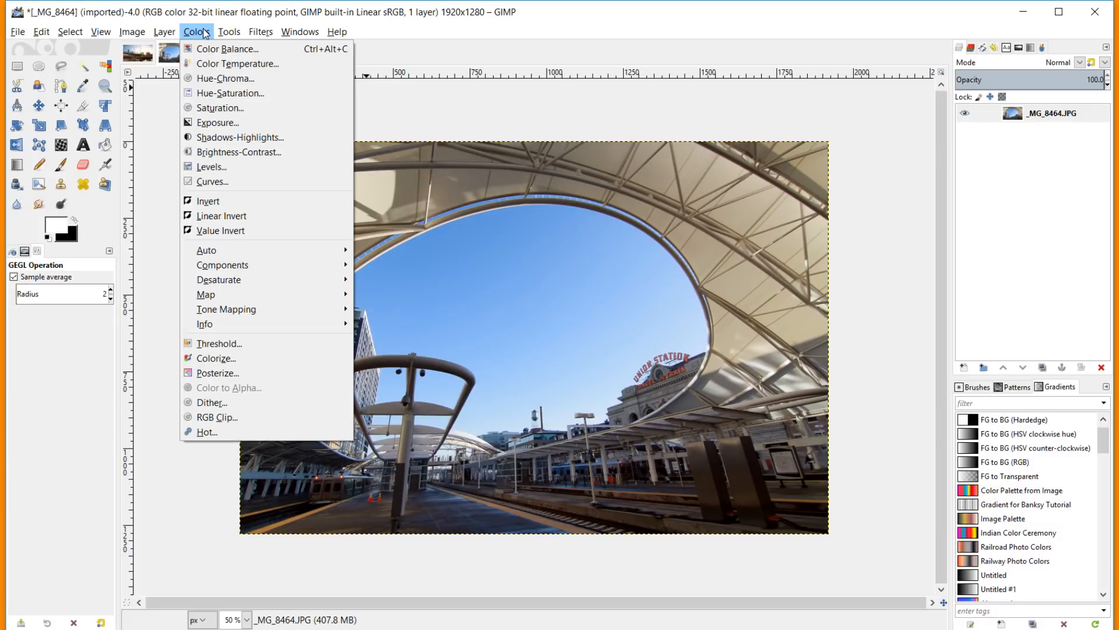
left_click(232, 122)
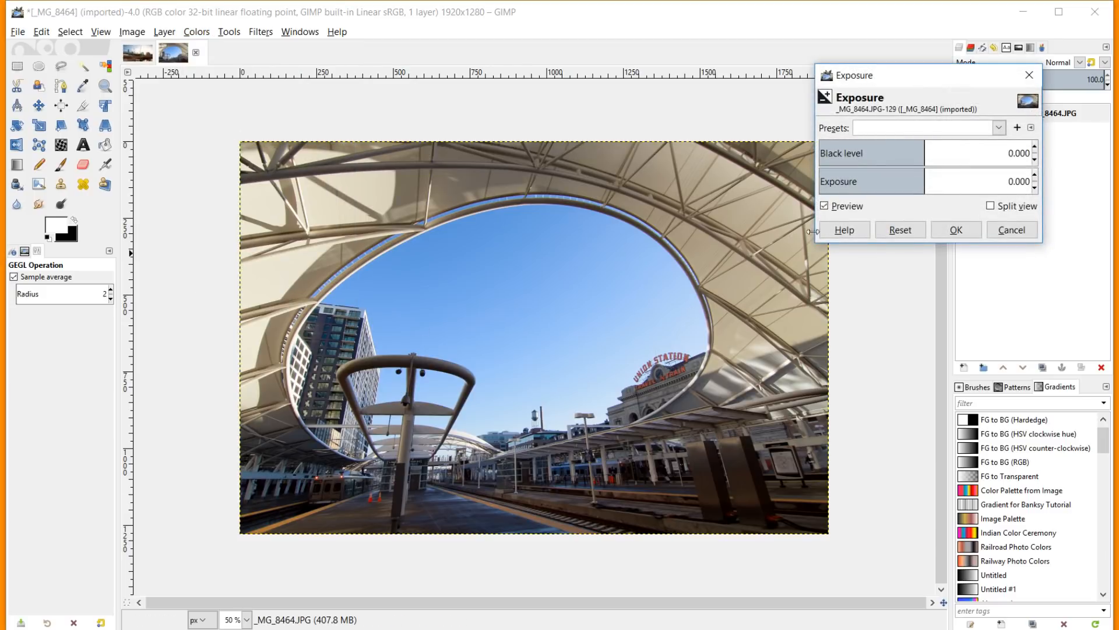
left_click(1019, 183)
type("5")
key("Return")
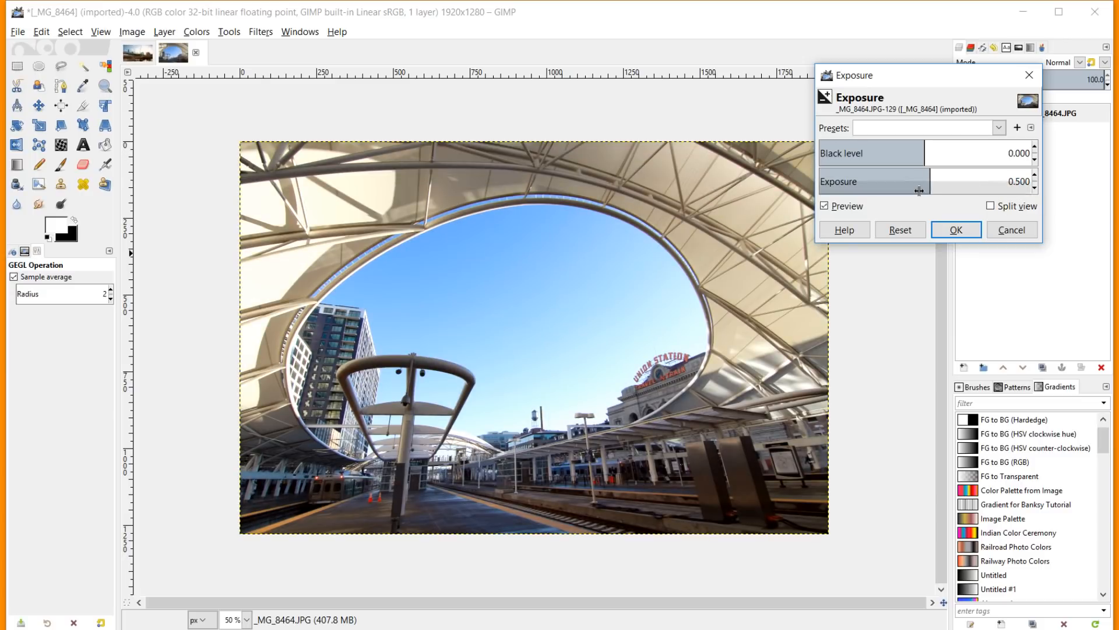
Try an exposure of 1.000 and return it to 0.500
left_click(1015, 181)
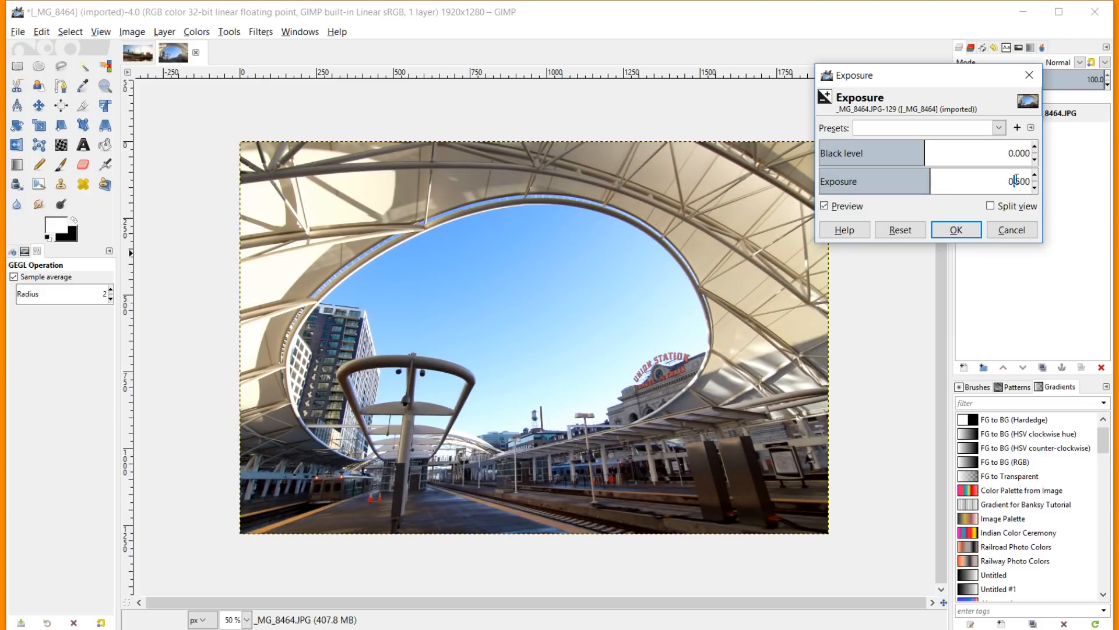
key("BackSpace")
key("Return")
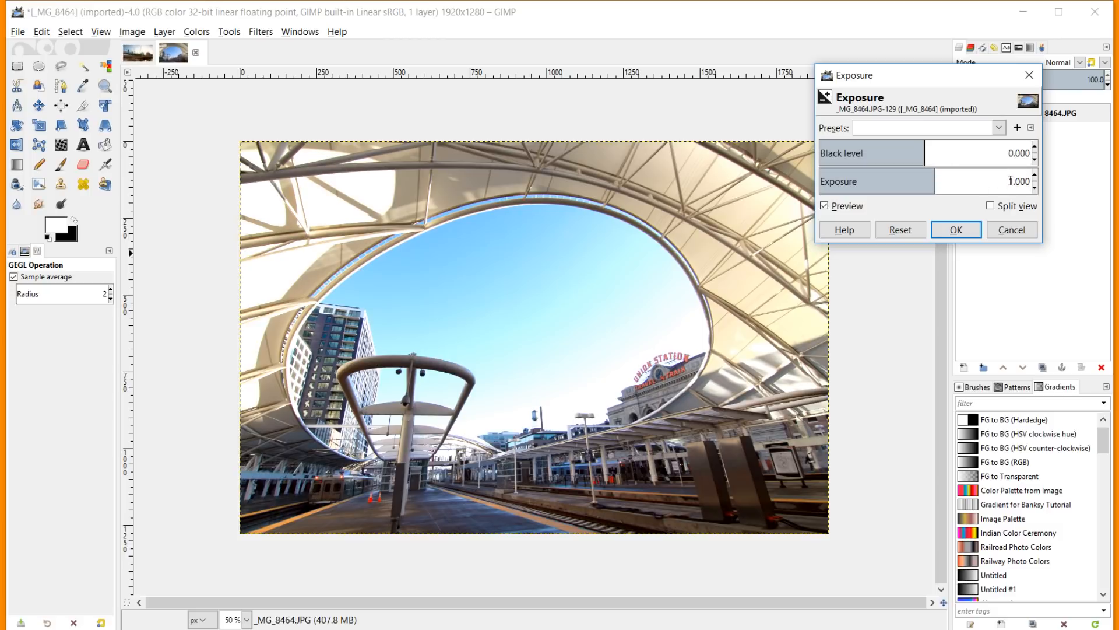
double_click(1011, 181)
type("0.5")
key("Return")
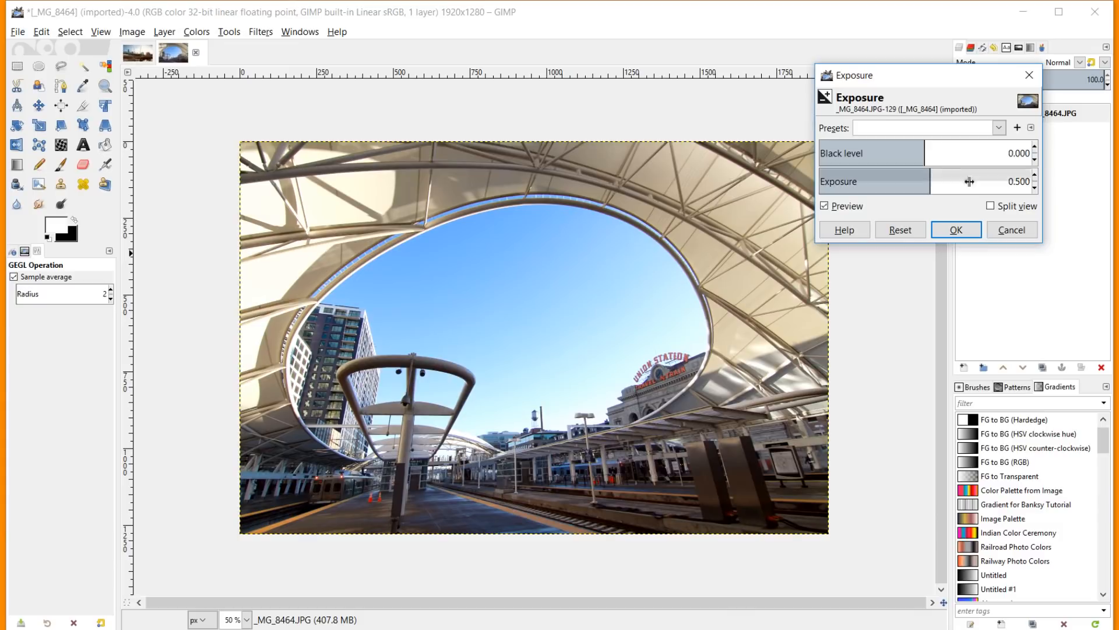
Compare the exposure change without the preview and in split view, and apply it to the photo
left_click(828, 205)
left_click(829, 206)
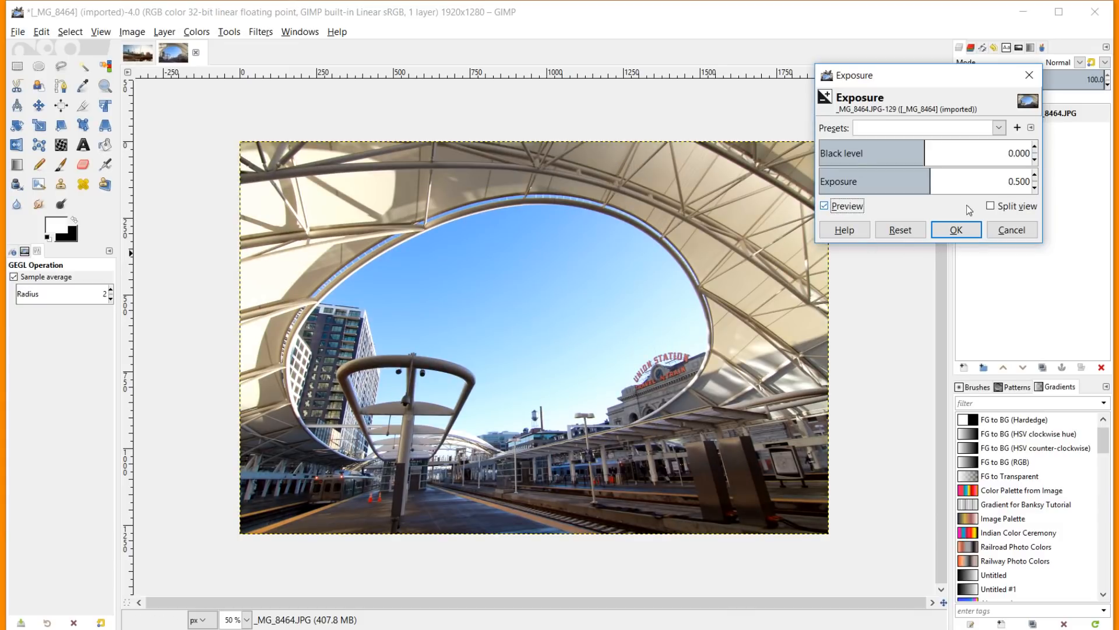
left_click(990, 206)
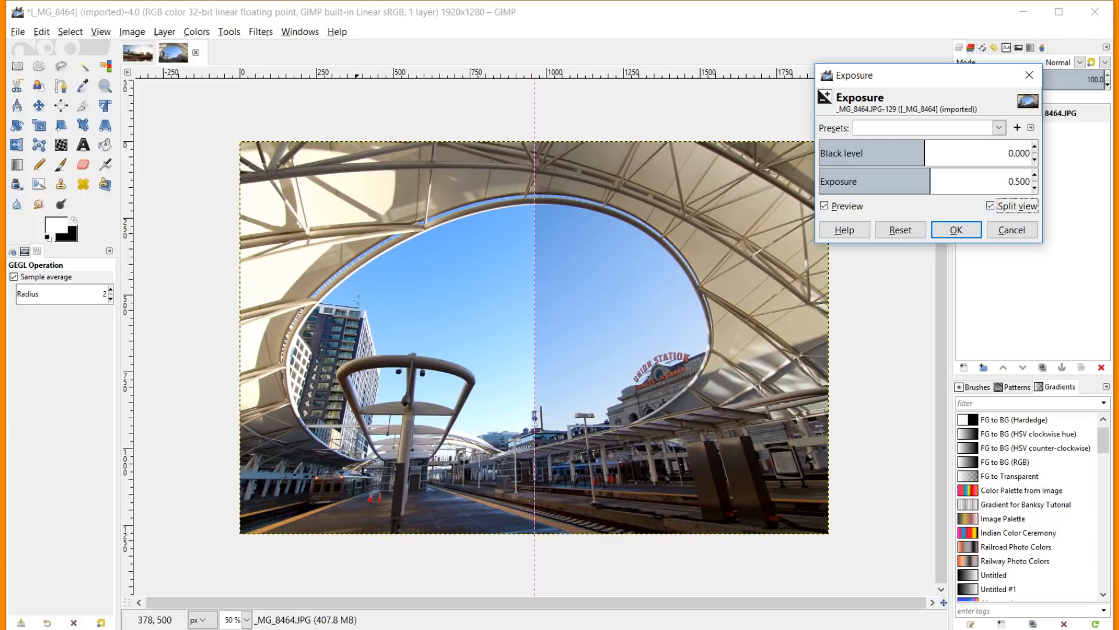
left_click(968, 230)
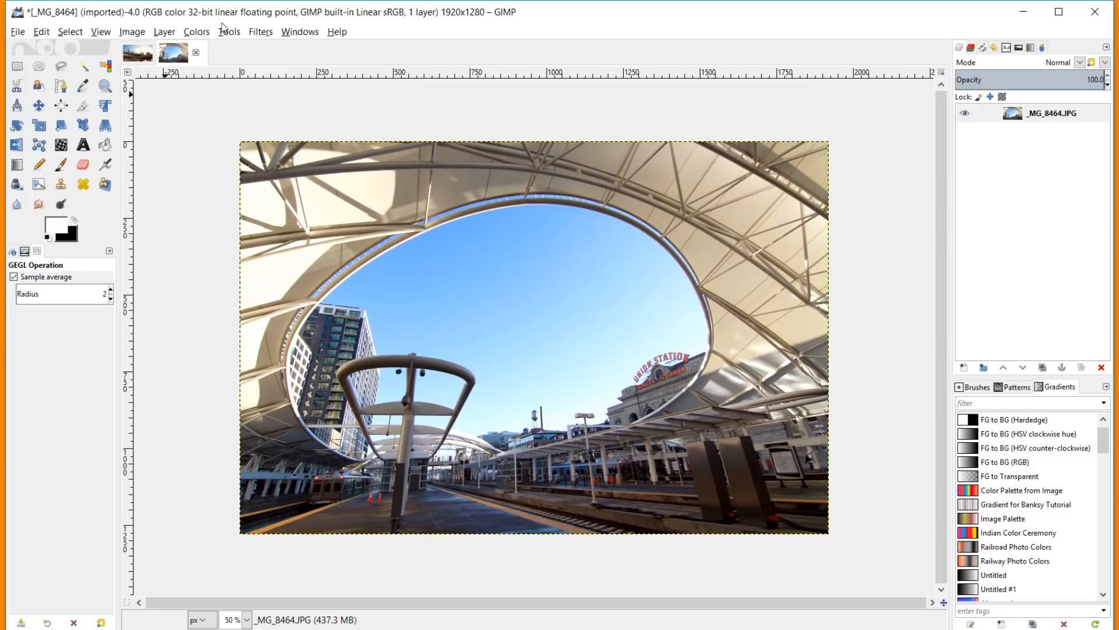
Start a Shadows-Highlights adjustment on the photo and set the shadows to 60.61
left_click(206, 32)
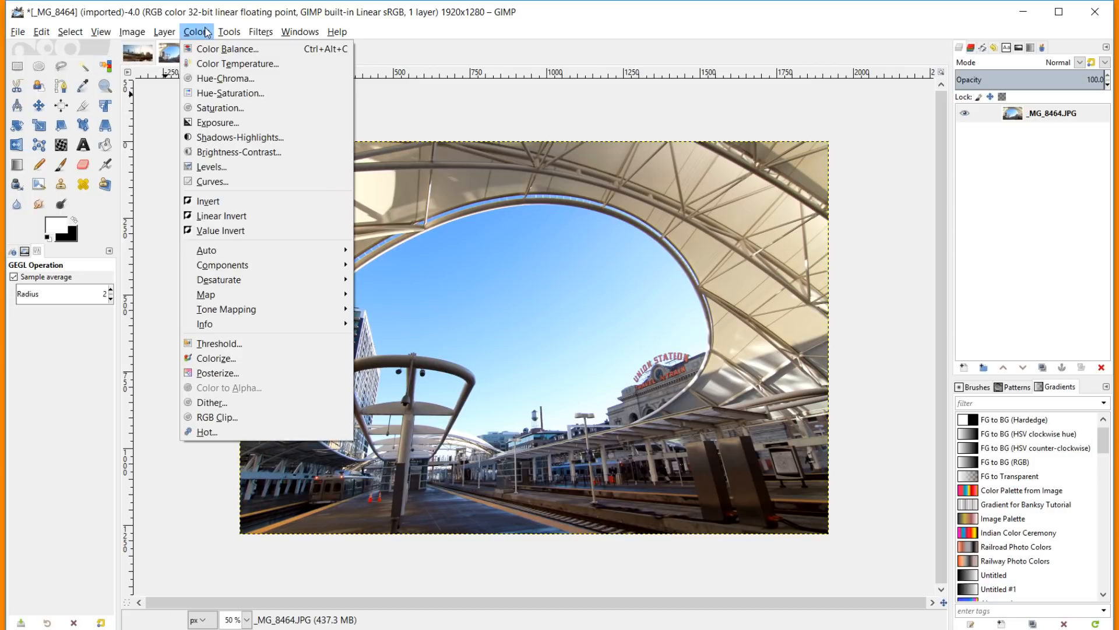
left_click(234, 138)
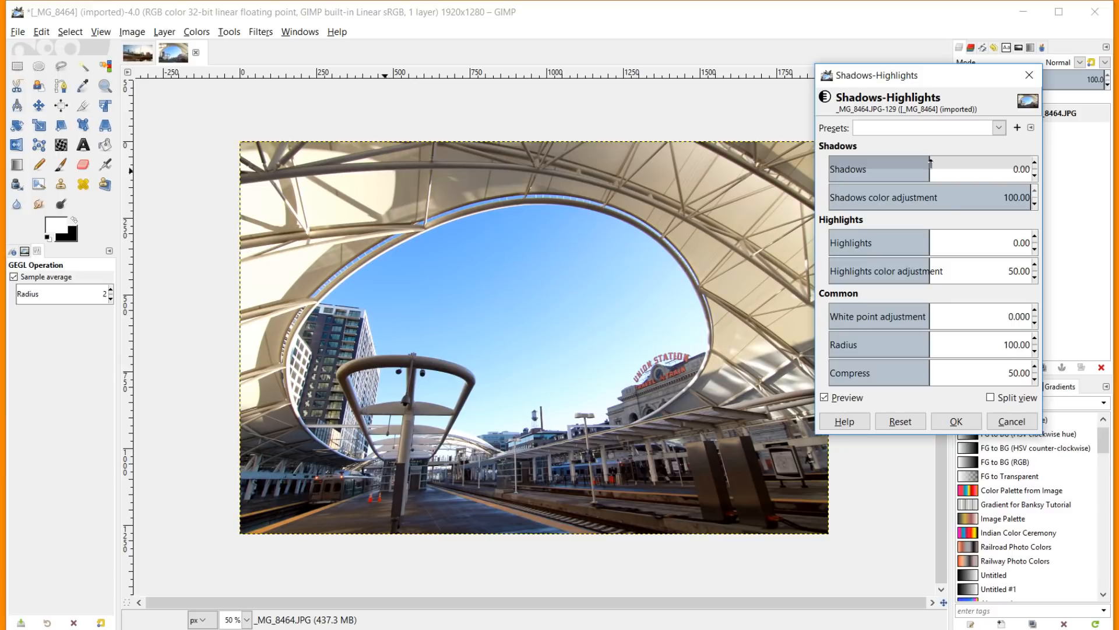
left_click(951, 164)
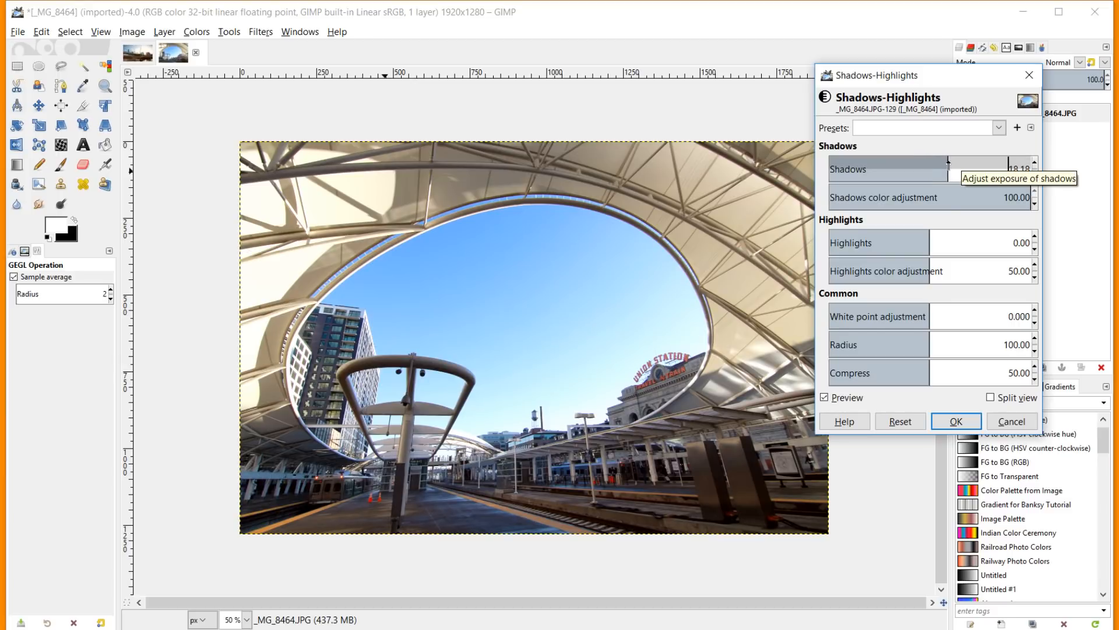
left_click(973, 164)
left_click(1008, 164)
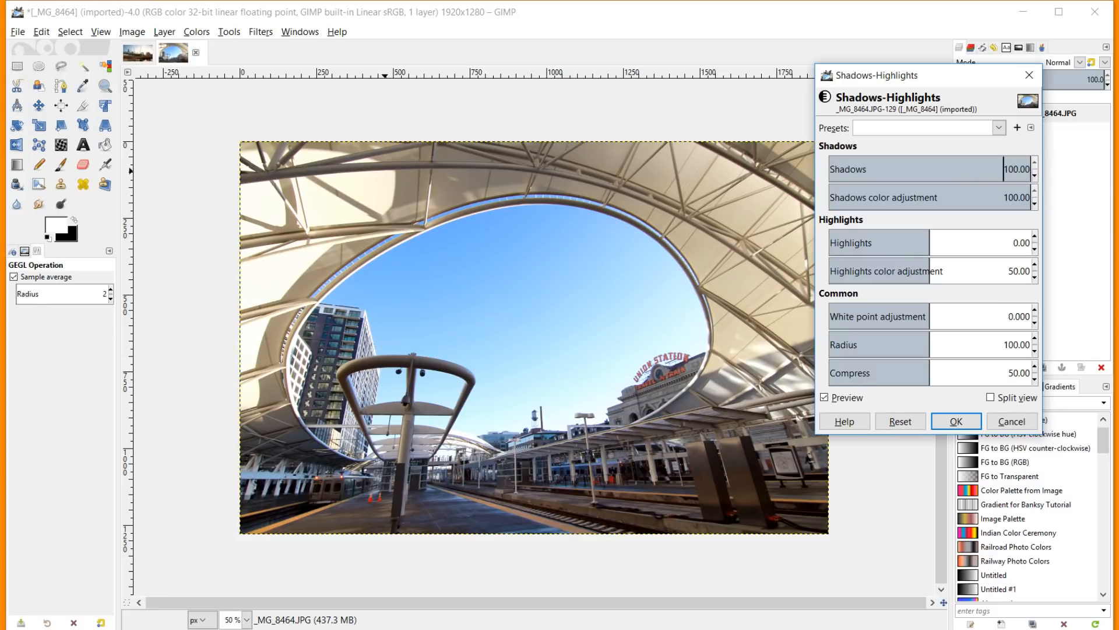
left_click_drag(1014, 152, 984, 153)
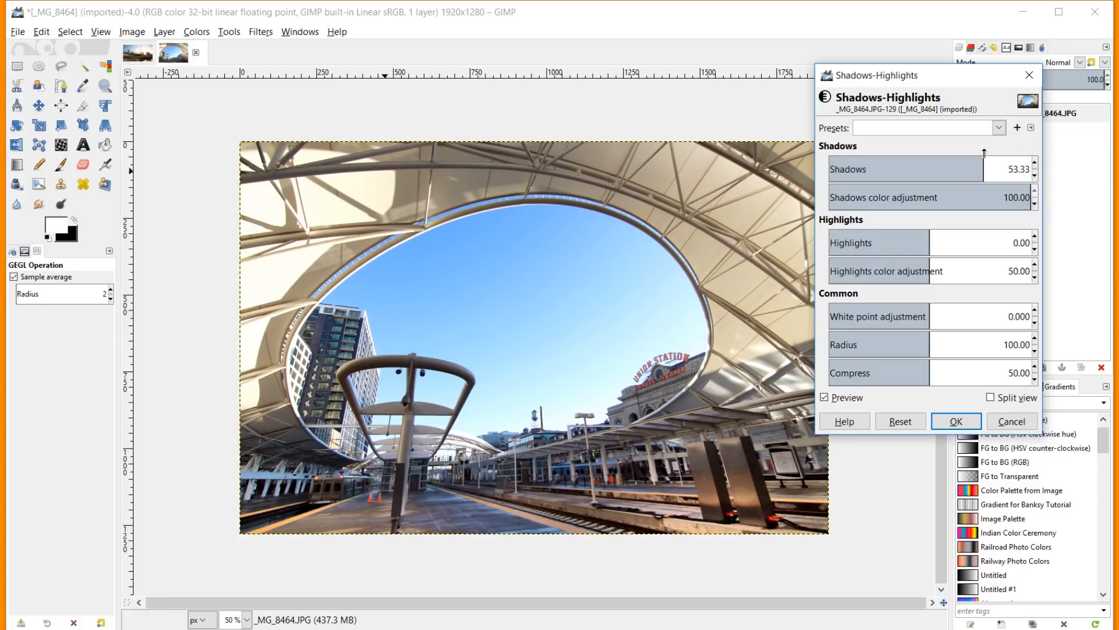
left_click(1003, 157)
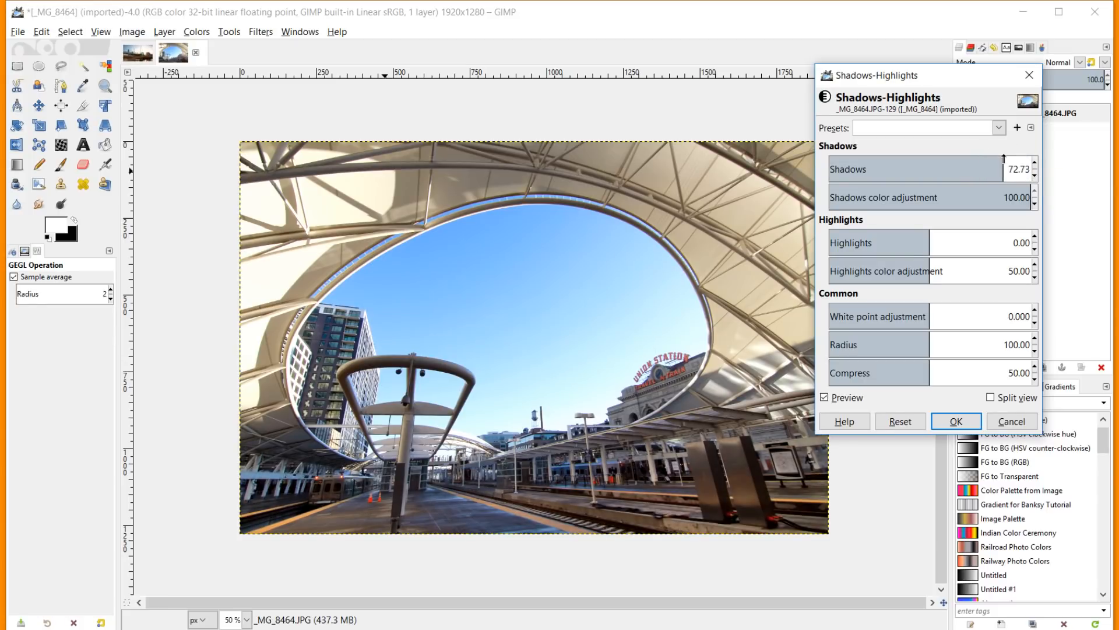
left_click_drag(1004, 157, 995, 159)
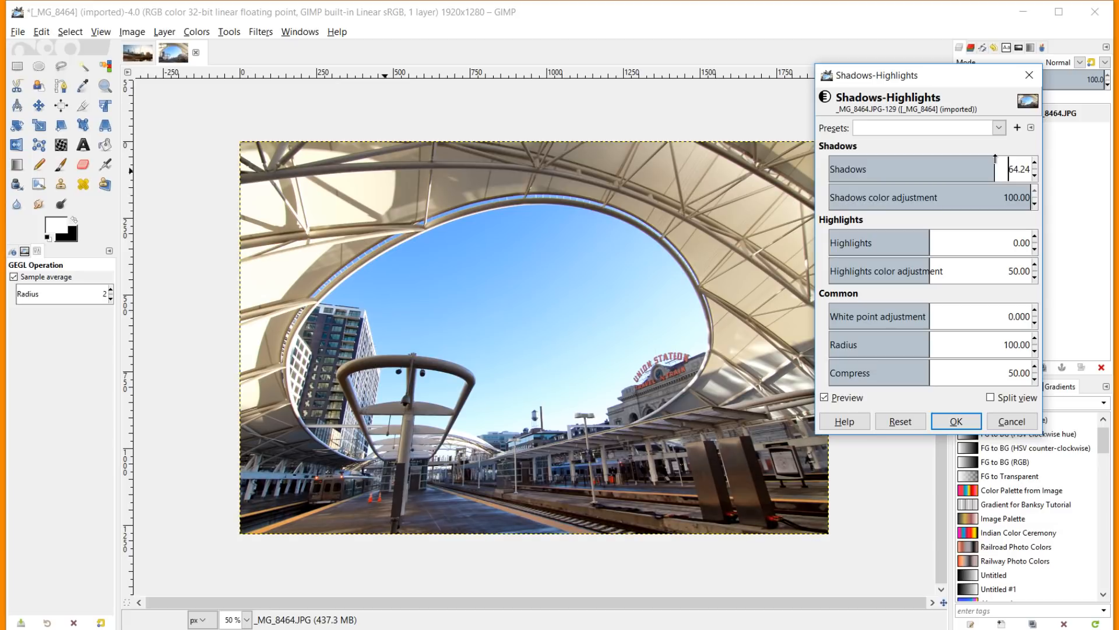
left_click_drag(995, 158, 991, 159)
Set the highlights to -3.64 and the white point adjustment to 1.030, compare without the preview, and apply the adjustment
left_click(962, 237)
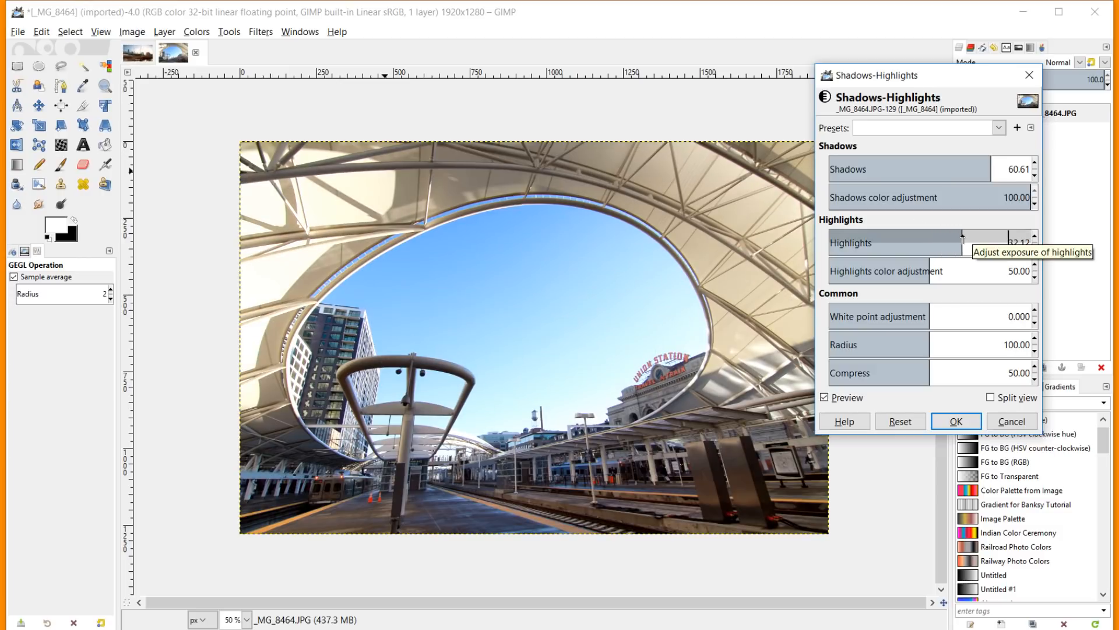
left_click_drag(962, 237, 923, 237)
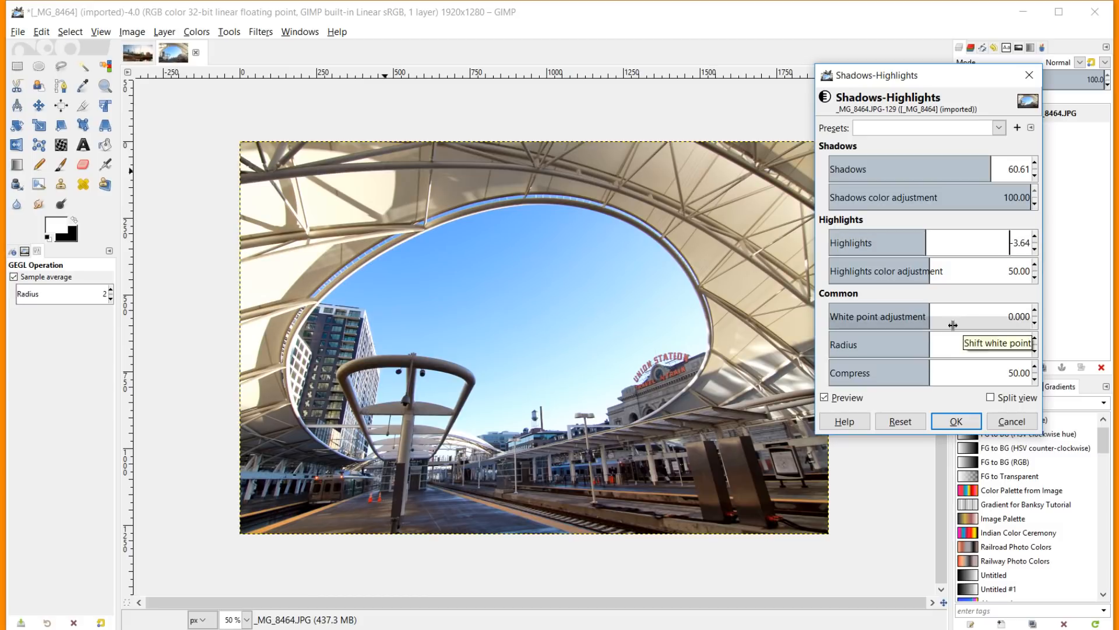
mouse_move(920, 316)
left_mouse_down()
mouse_move(959, 316)
mouse_move(940, 320)
left_mouse_up()
left_click(824, 398)
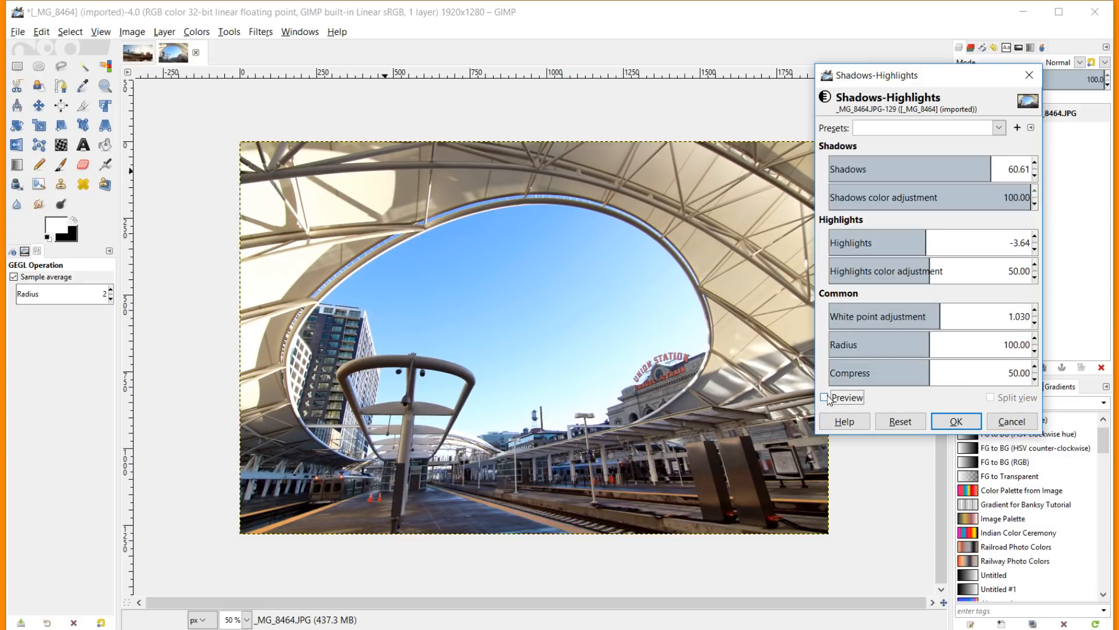
left_click(827, 399)
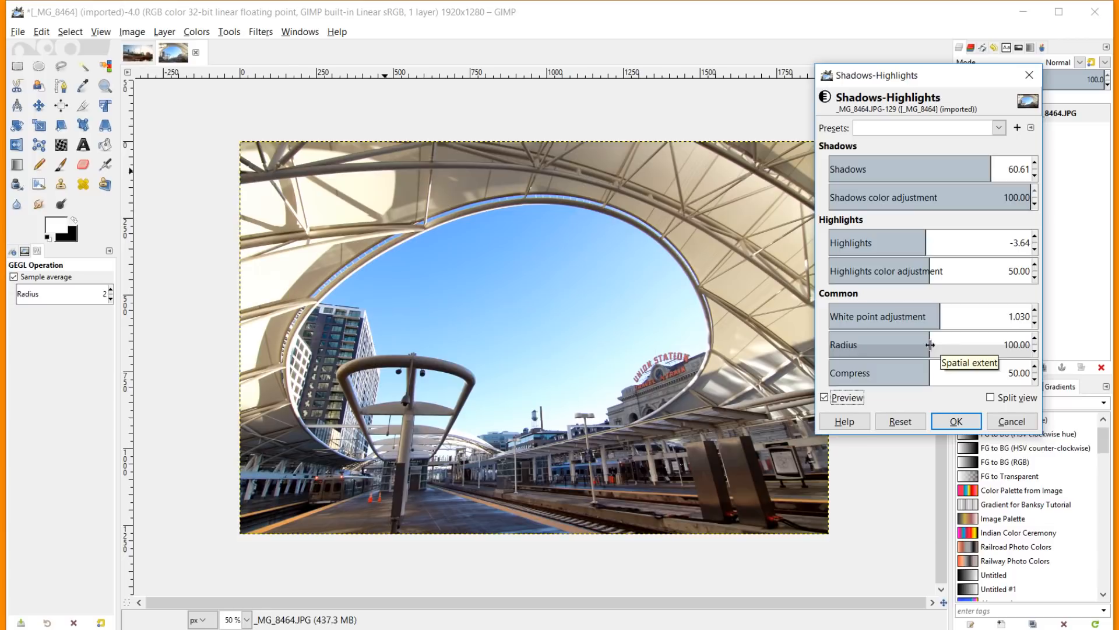
left_click(957, 419)
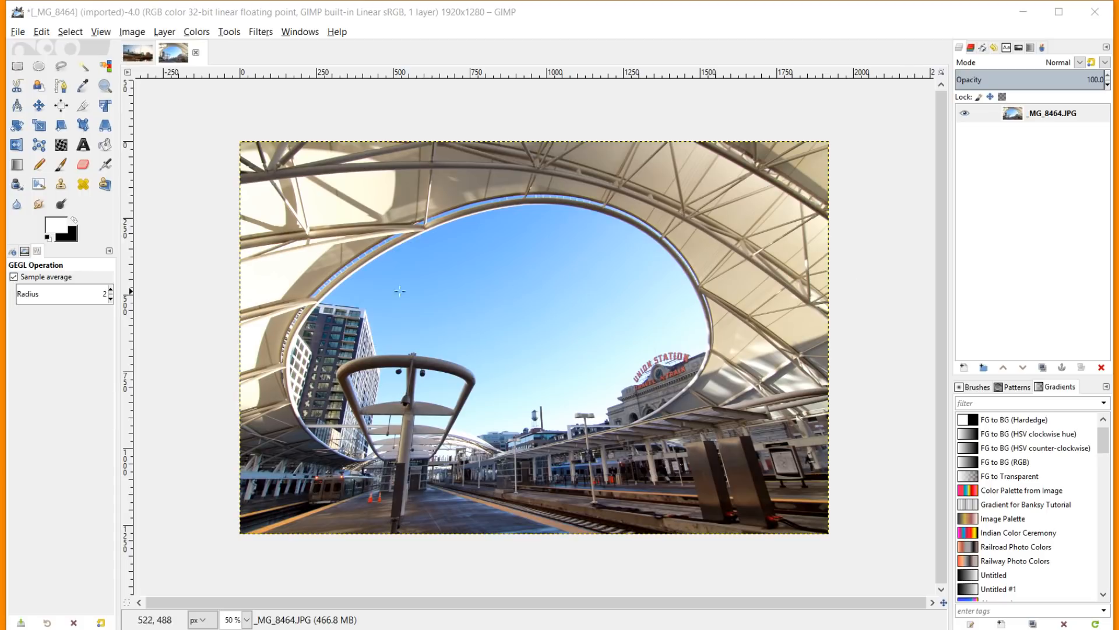
Start a Curves adjustment on the Value channel, anchoring the midpoint, slightly lowering the darker tones and raising the lighter tones into a gentle S-curve
left_click(710, 13)
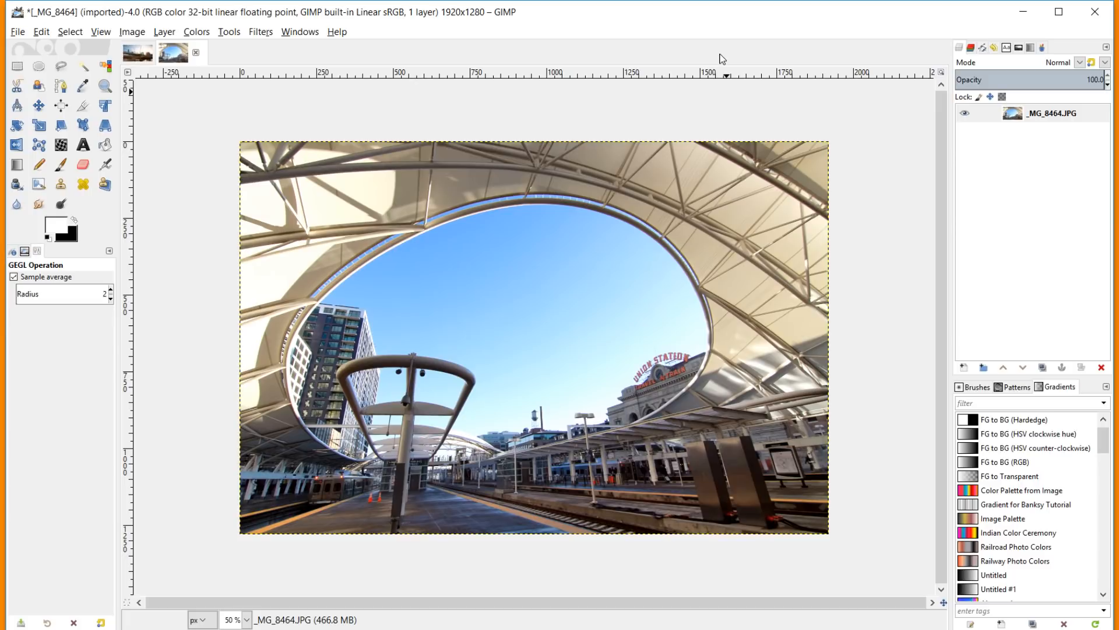
left_click(196, 32)
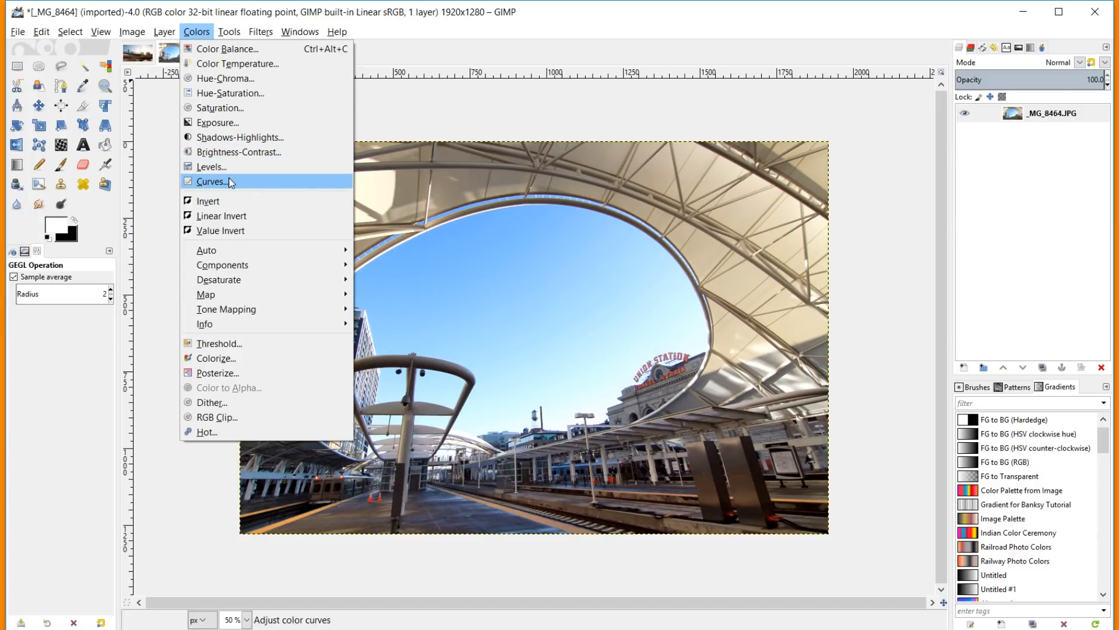
left_click(211, 182)
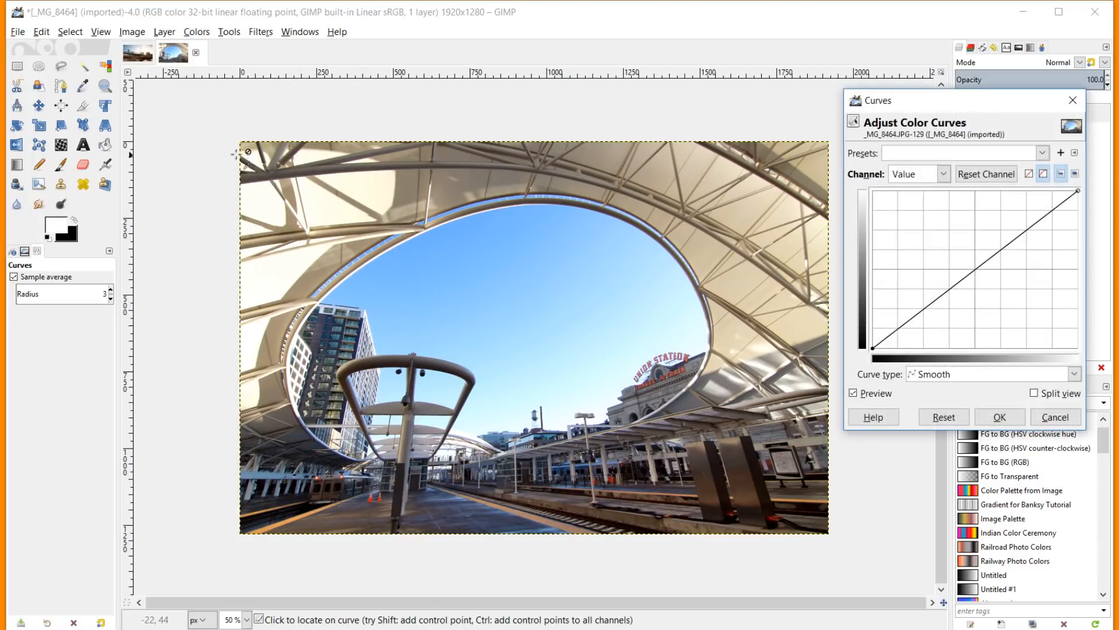
left_click(976, 269)
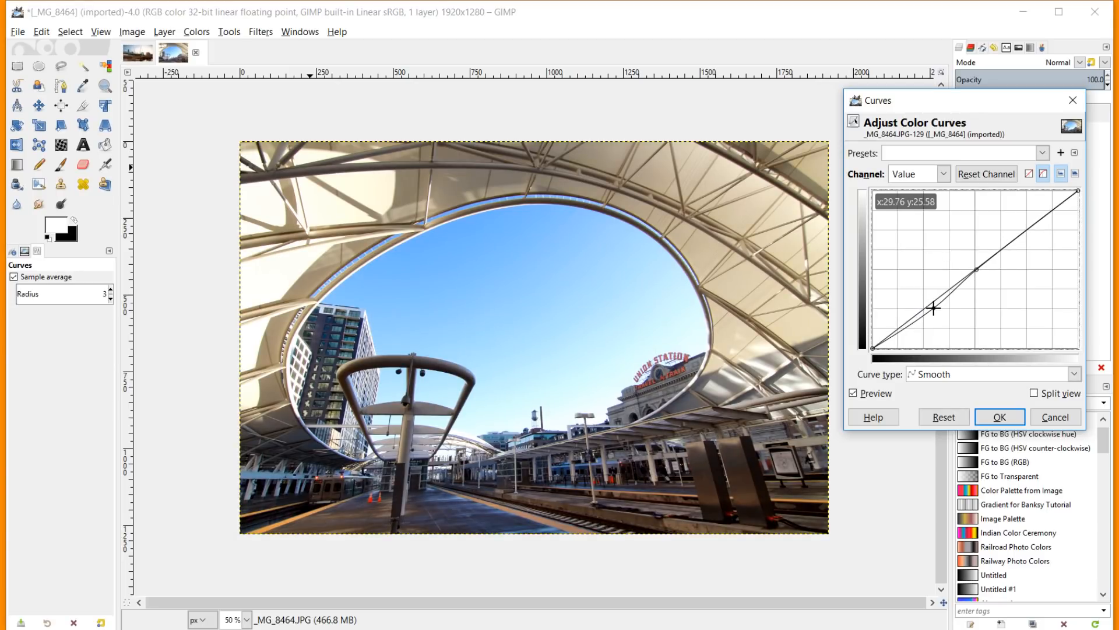
left_click_drag(934, 308, 933, 306)
left_click_drag(1034, 225, 1032, 220)
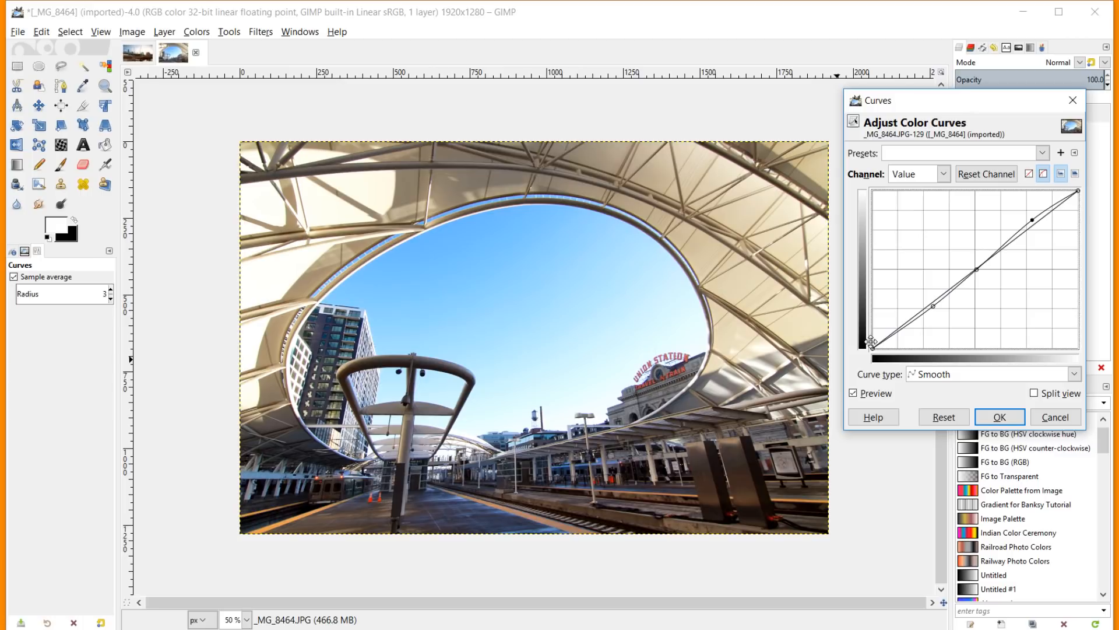
Compare the photo with and without the curve preview, and apply the curves adjustment
left_click(853, 393)
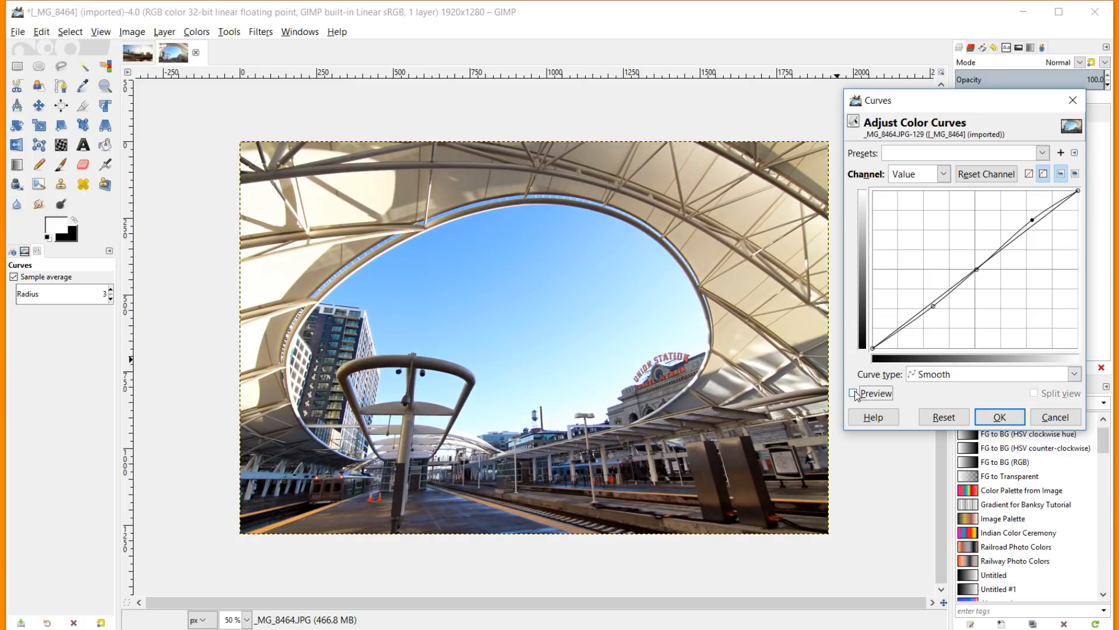
left_click(855, 392)
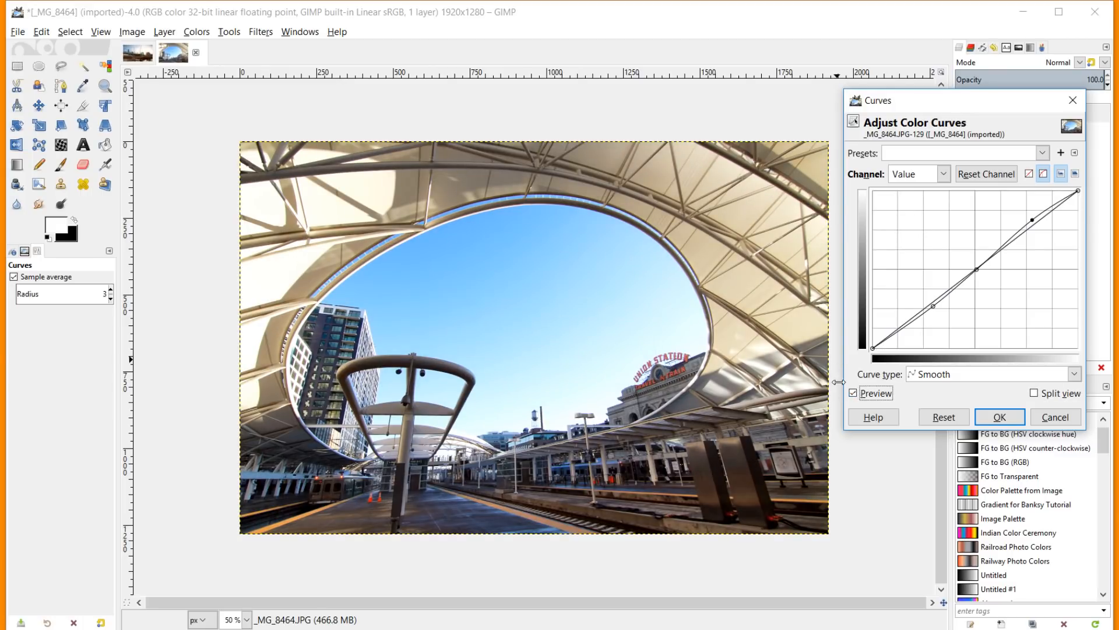
left_click(1000, 417)
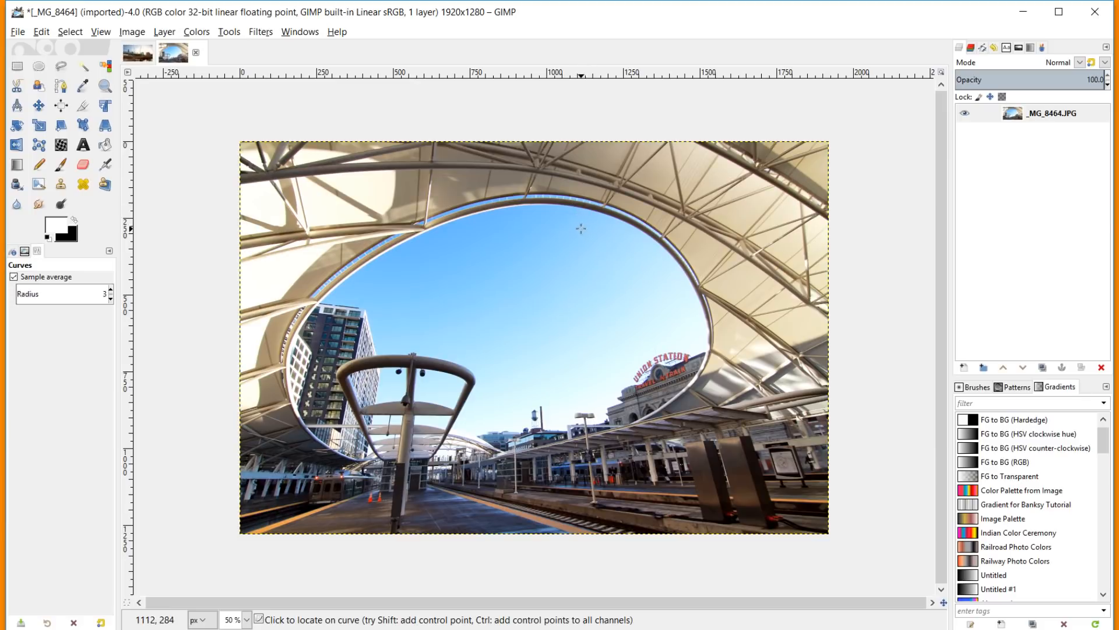
Start a Saturation adjustment on the photo, try a scale of 3.092, and bring it down to 1.364
left_click(205, 33)
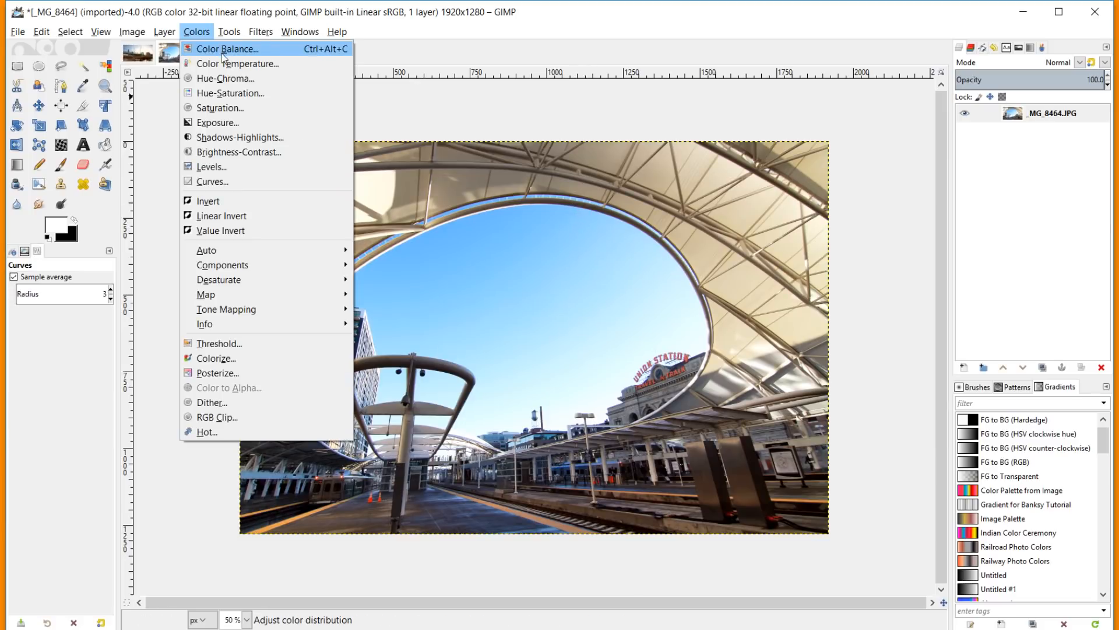
left_click(221, 108)
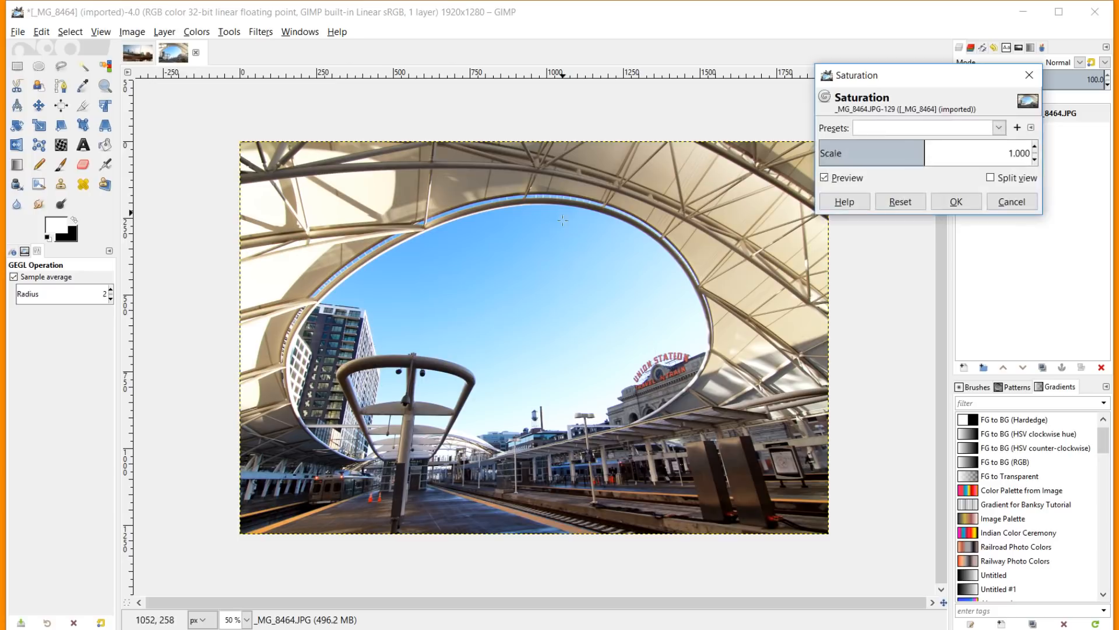
left_click_drag(927, 154, 1035, 150)
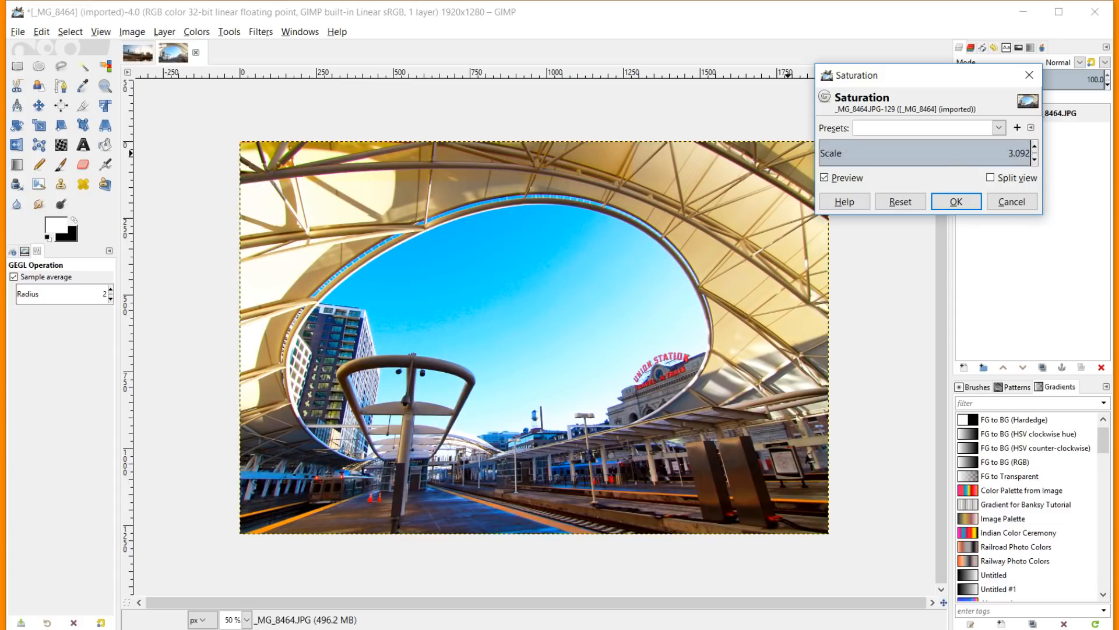
left_click_drag(1118, 152, 966, 155)
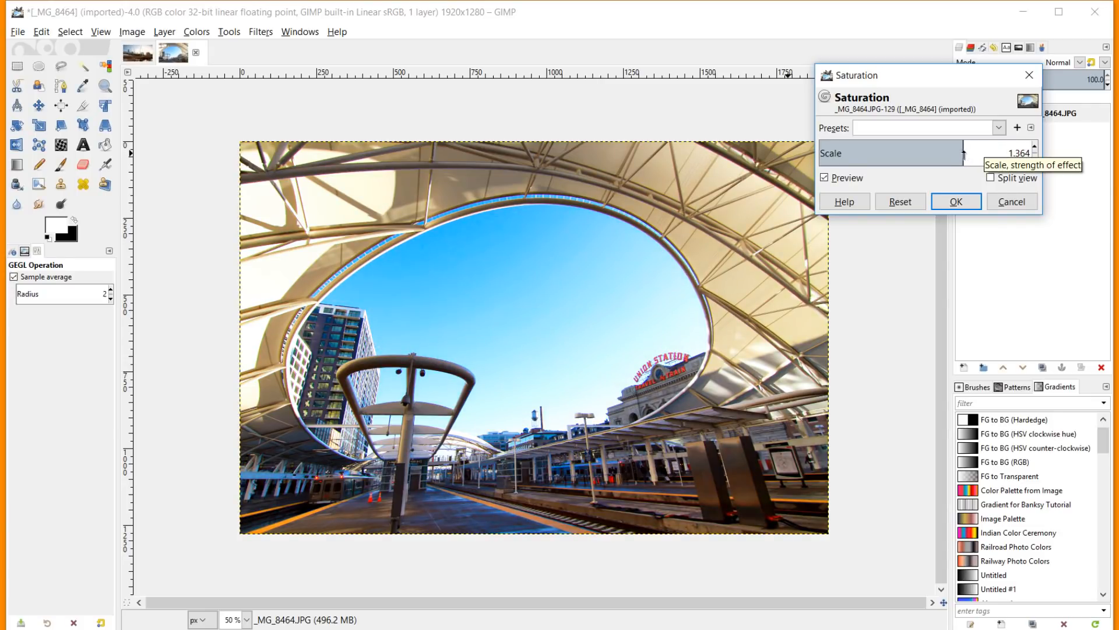
Compare the saturation change without the preview, set the scale to 1.422, and apply it to the photo
left_click(824, 177)
left_click(825, 178)
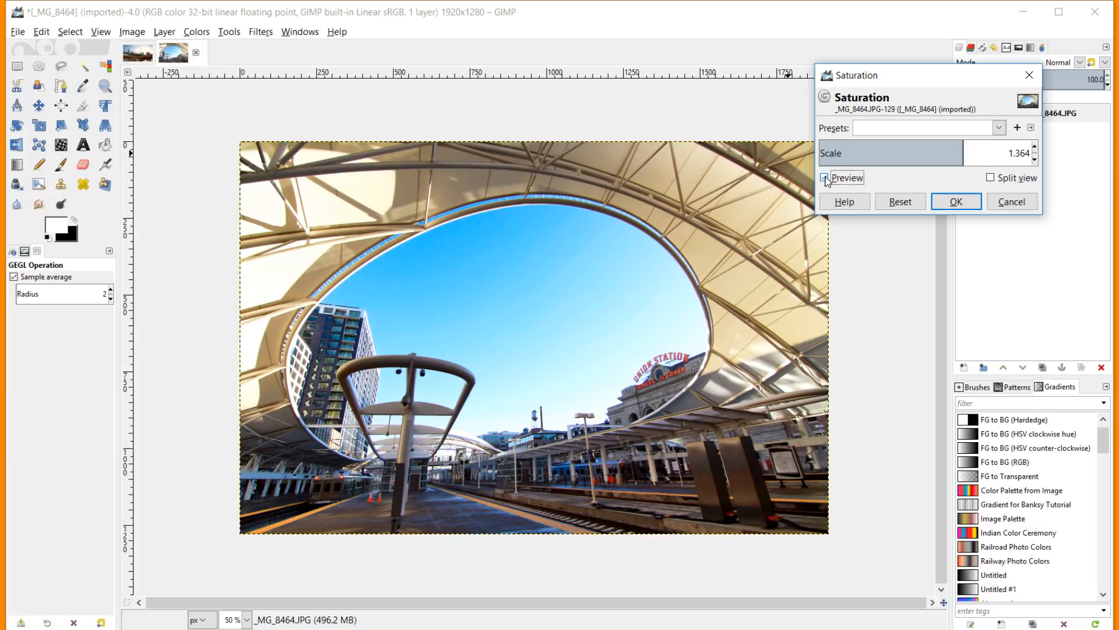
left_click_drag(962, 147, 970, 148)
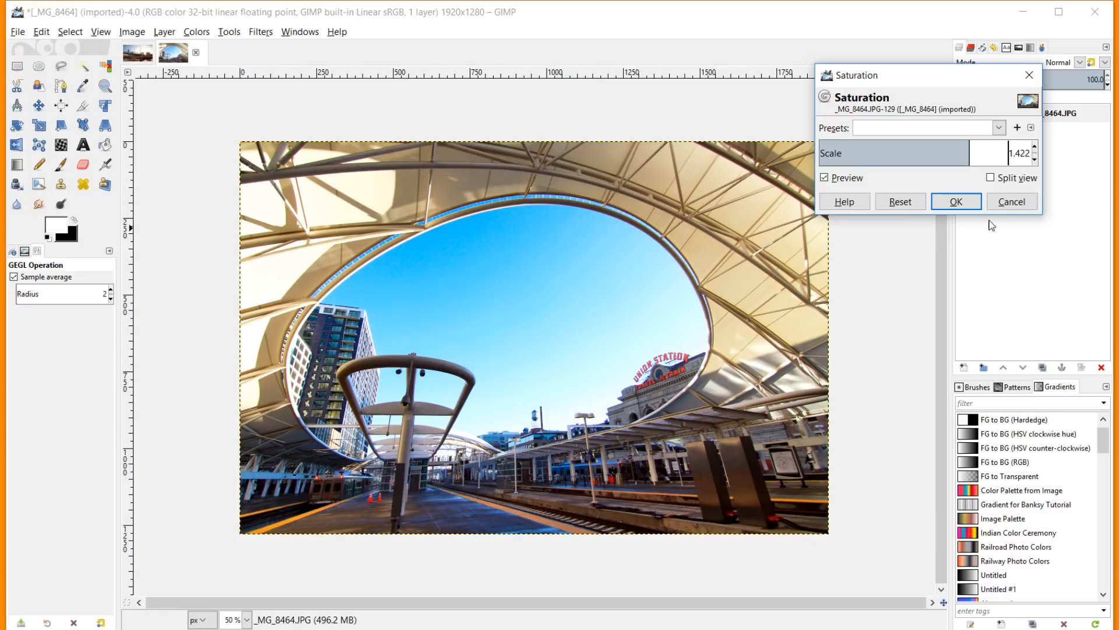
left_click(956, 201)
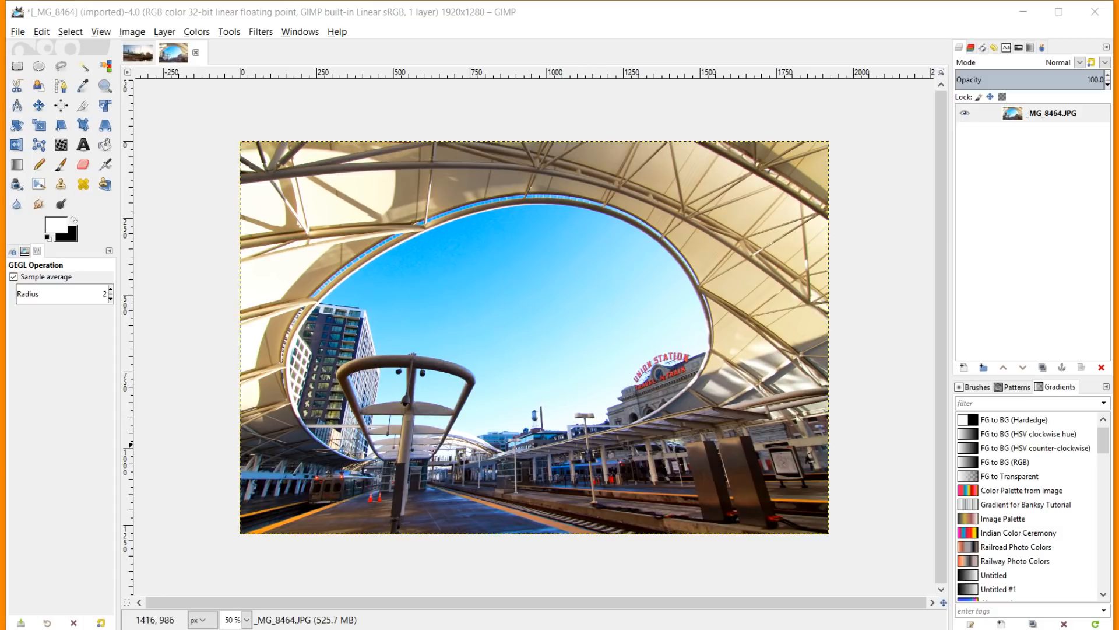
Start a Color Temperature adjustment with the intended temperature set to 7668.7, and compare the photo without the preview
left_click(278, 21)
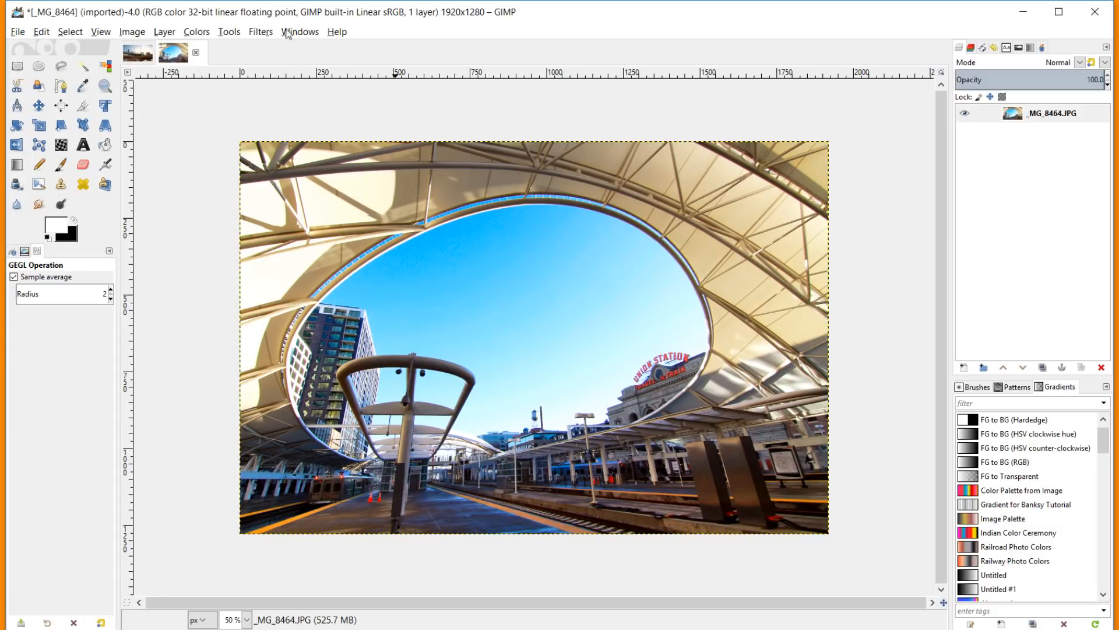
left_click(199, 32)
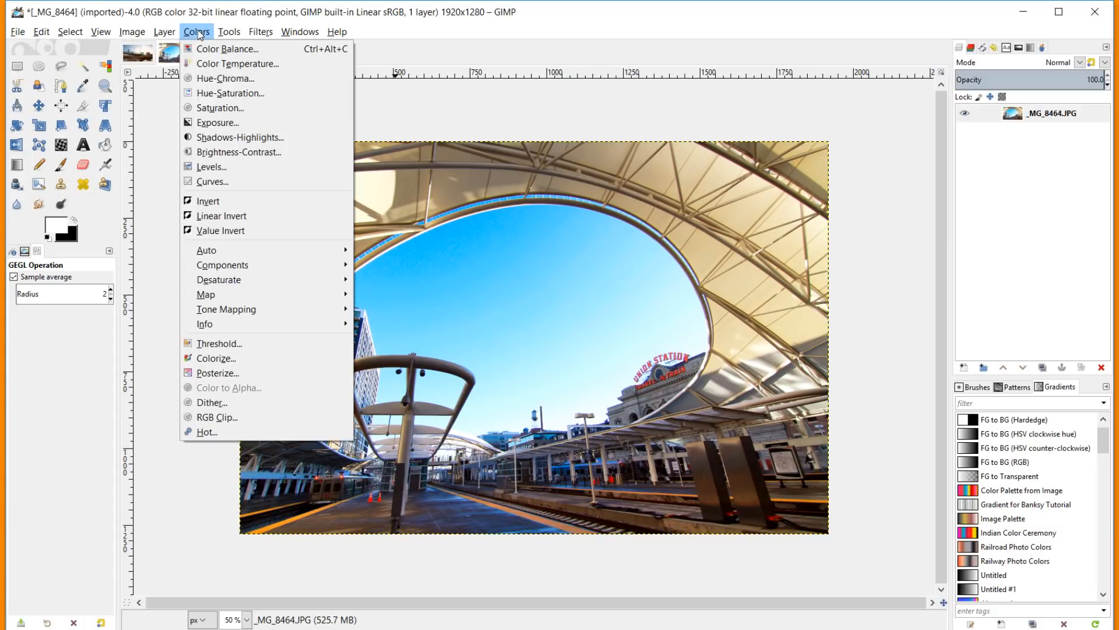
left_click(224, 64)
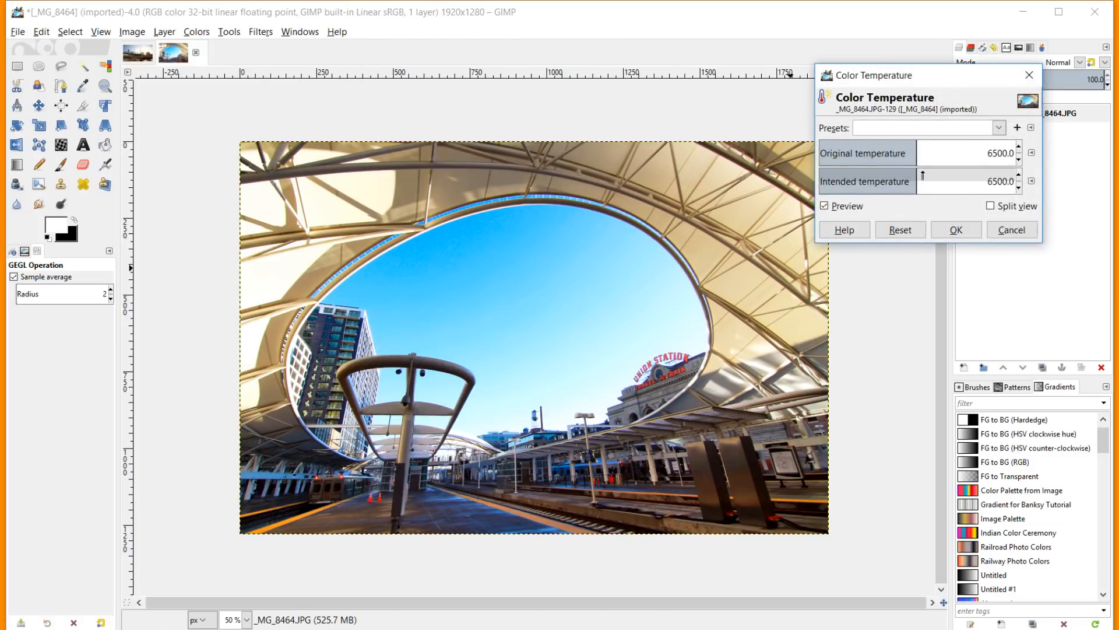
mouse_move(917, 178)
left_mouse_down()
mouse_move(944, 174)
mouse_move(896, 171)
mouse_move(930, 172)
left_mouse_up()
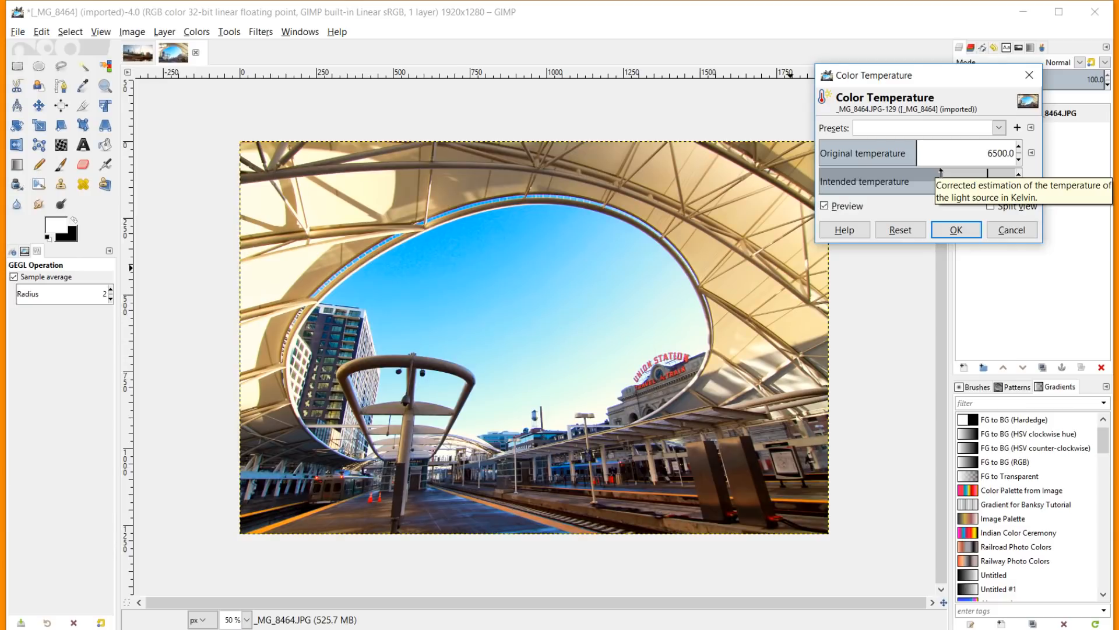
left_click_drag(946, 174, 944, 186)
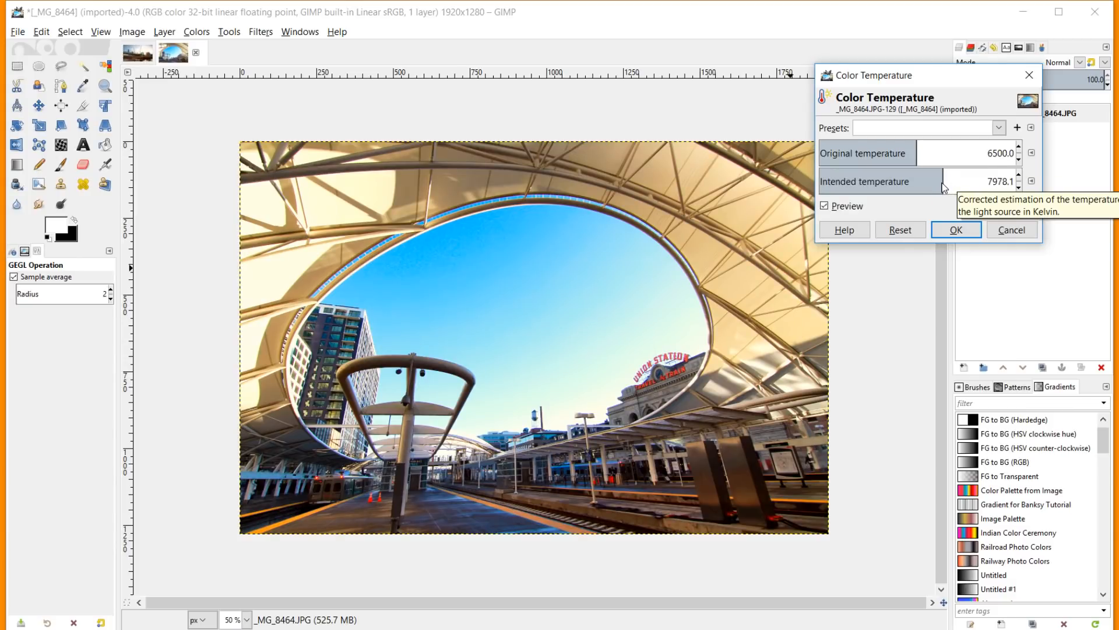
left_click(827, 207)
left_click(830, 208)
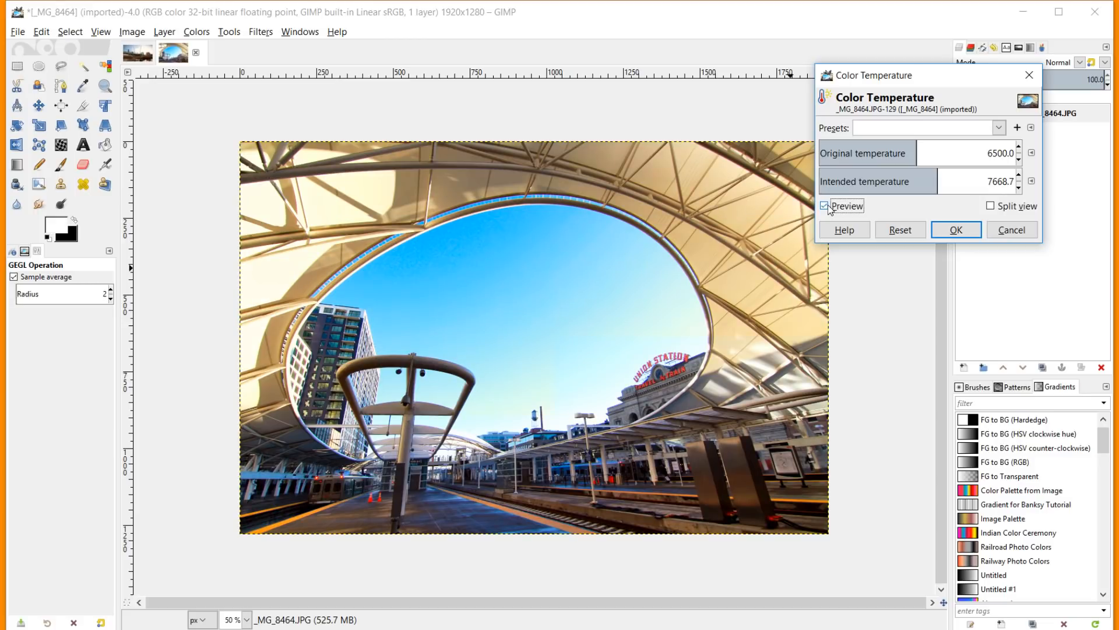
Set the intended temperature to 7531.3, compare the photo with and without the preview, and apply the Color Temperature adjustment
left_click(938, 181)
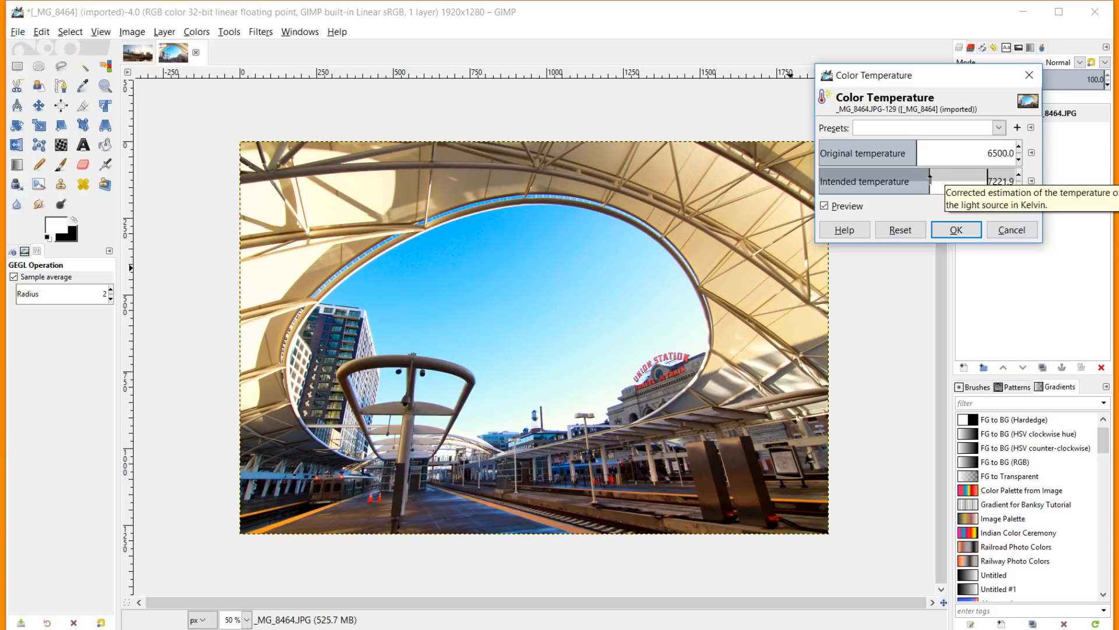
mouse_move(930, 175)
left_mouse_down()
mouse_move(944, 177)
mouse_move(918, 180)
mouse_move(974, 183)
mouse_move(936, 186)
left_mouse_up()
left_click(824, 206)
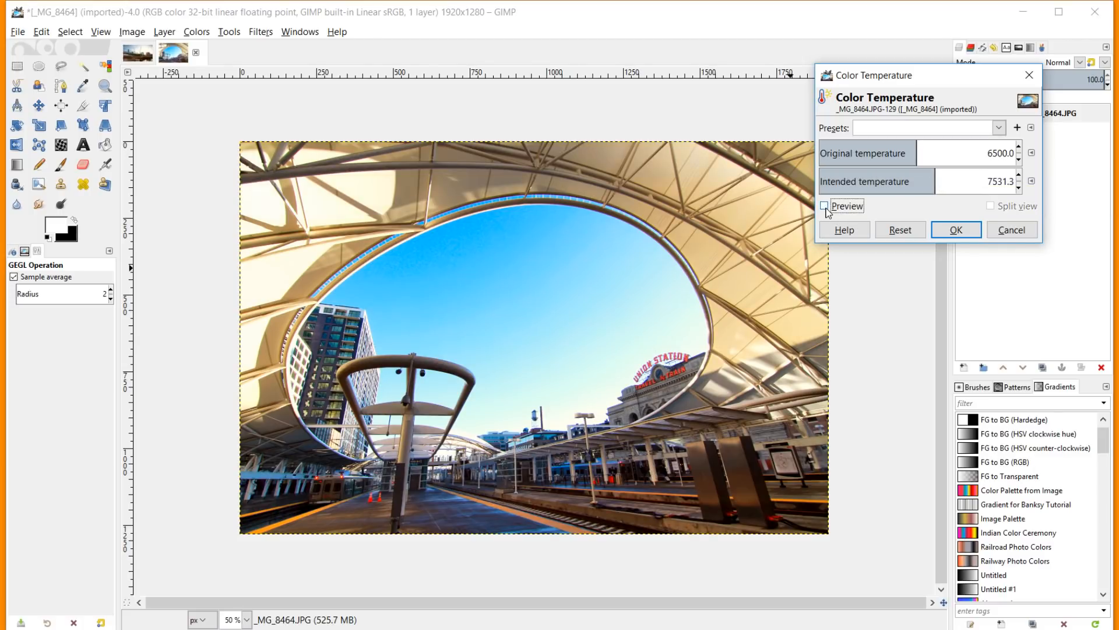
left_click(824, 205)
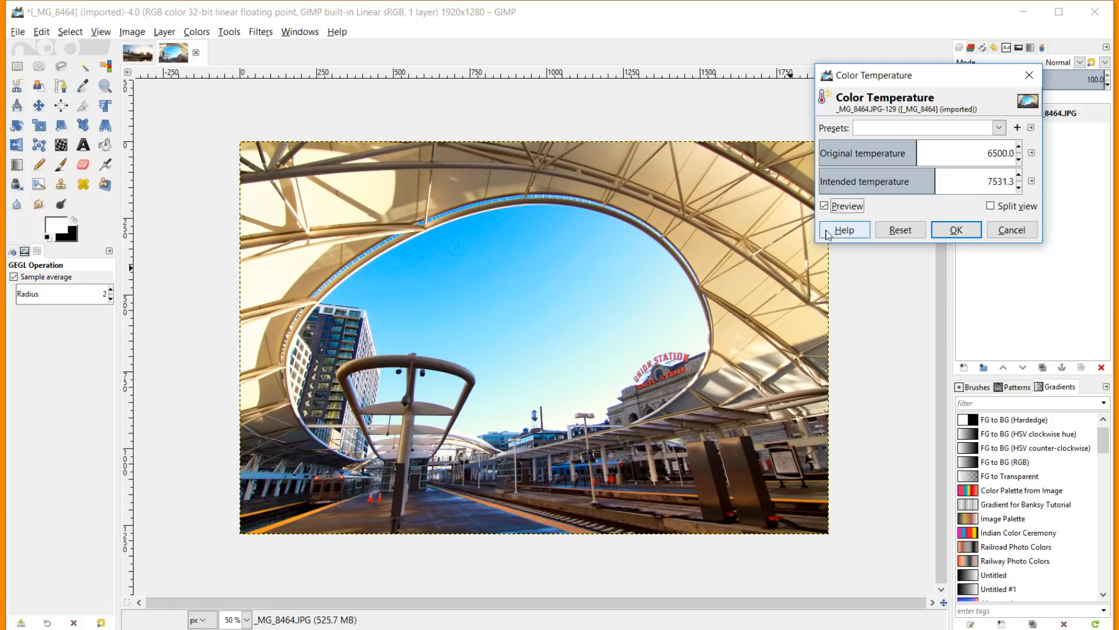
left_click(957, 230)
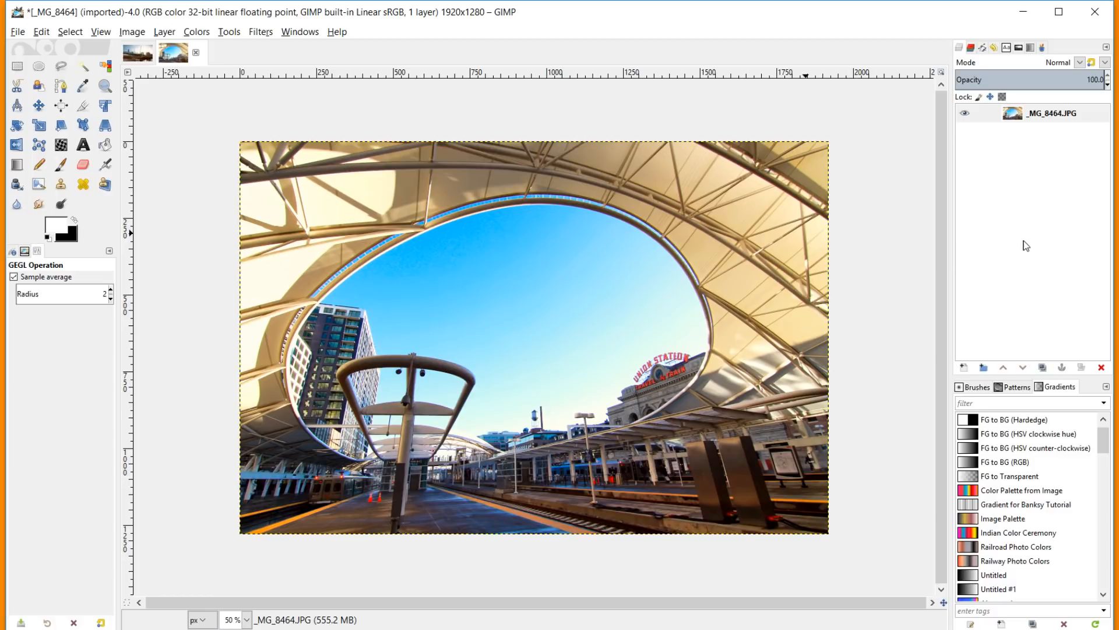
Start Sharpen (Unsharp Mask) on the _MG_8464 layer, set the amount to 0.543 and radius to 4.106, and compare the Union Station sign without the preview
left_click(139, 57)
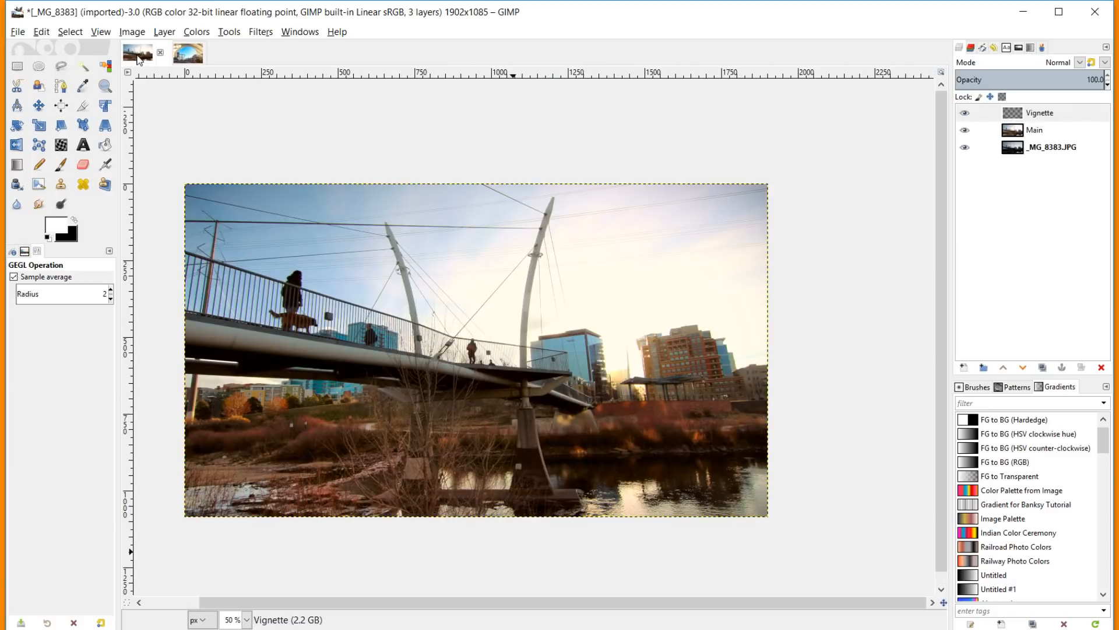
left_click(200, 61)
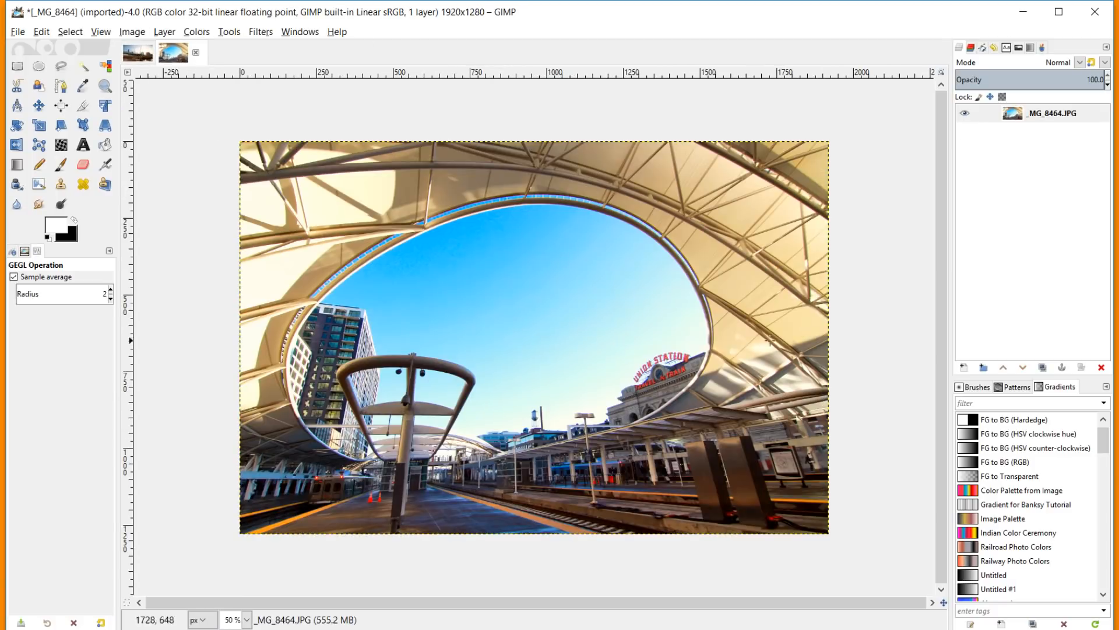
left_click(1007, 117)
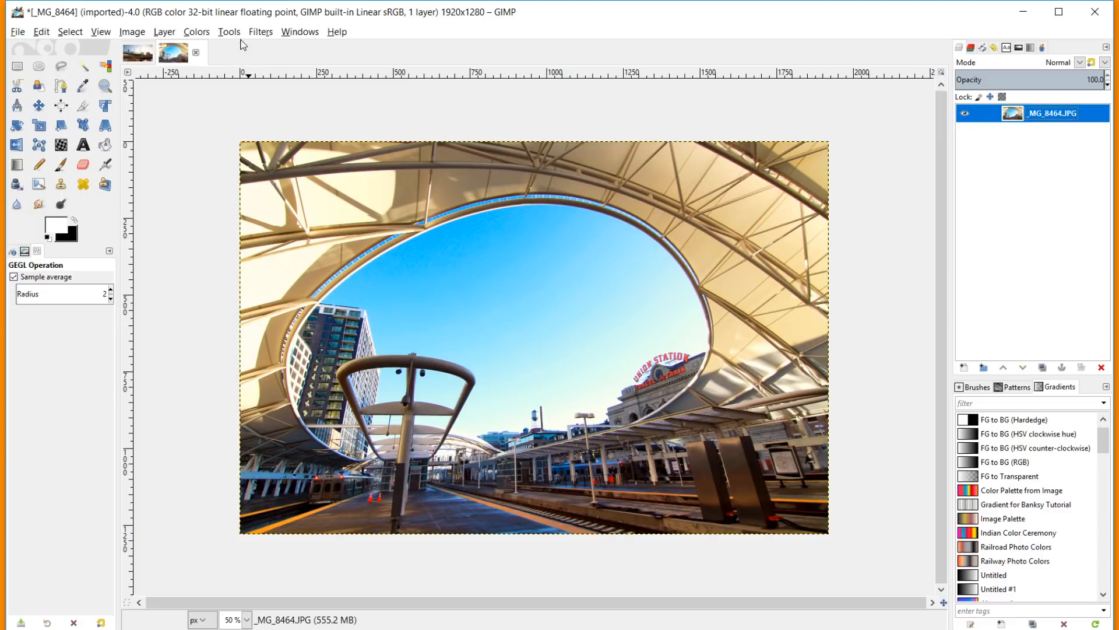
left_click(260, 32)
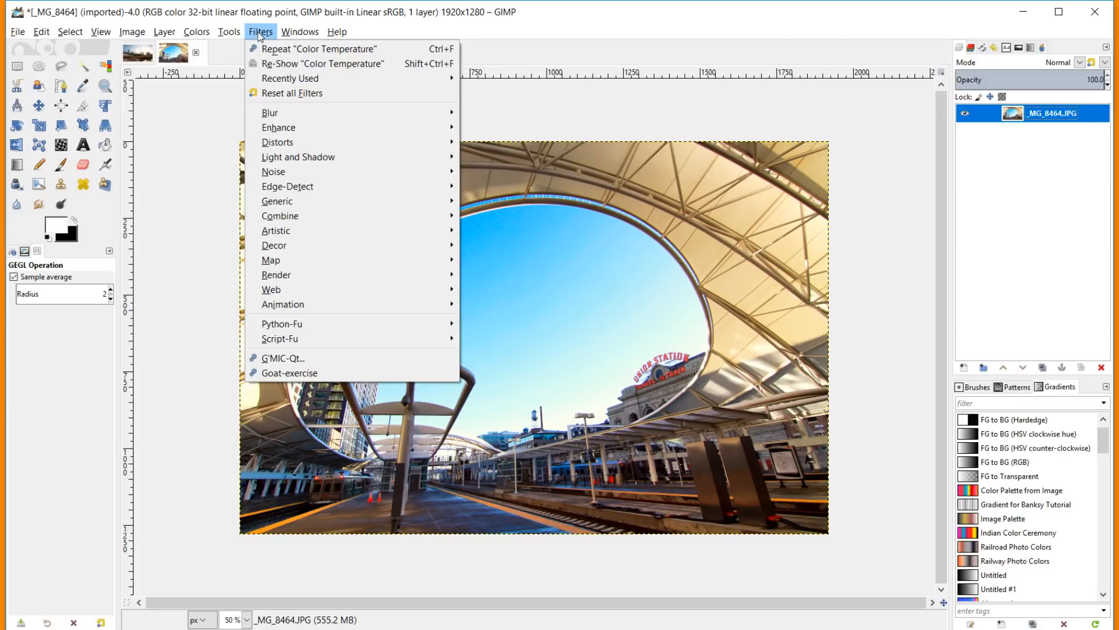
mouse_move(312, 128)
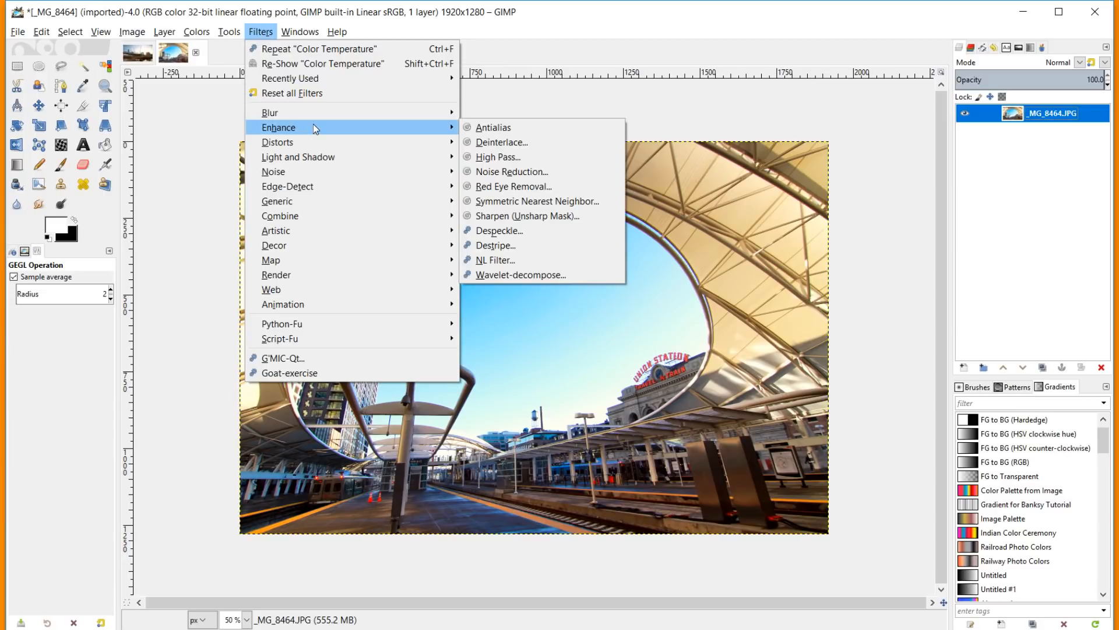
left_click(582, 215)
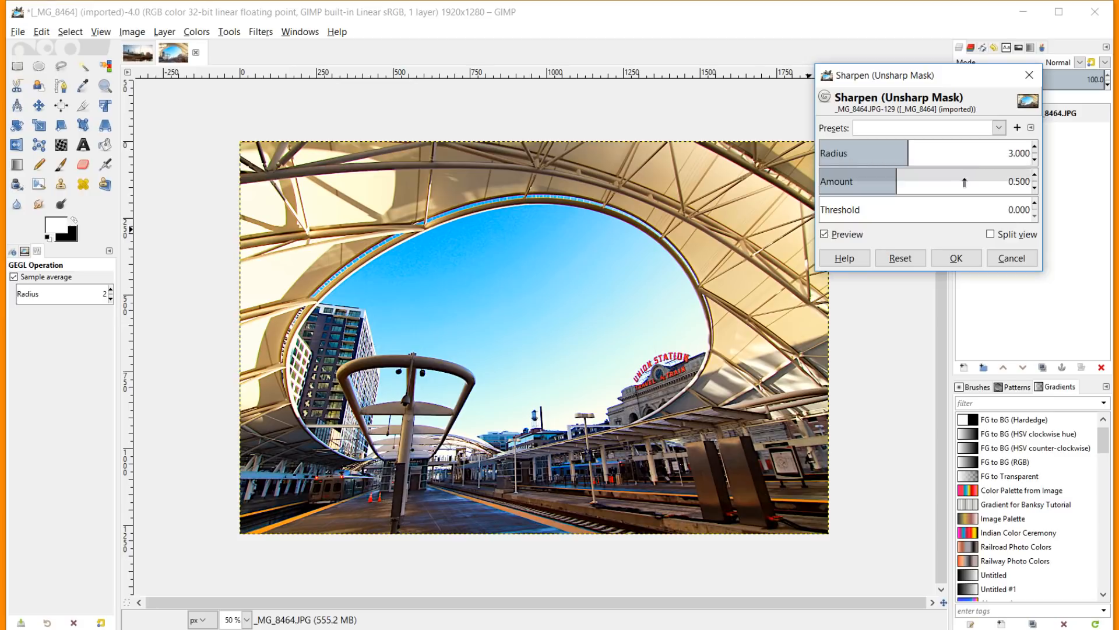
key("2")
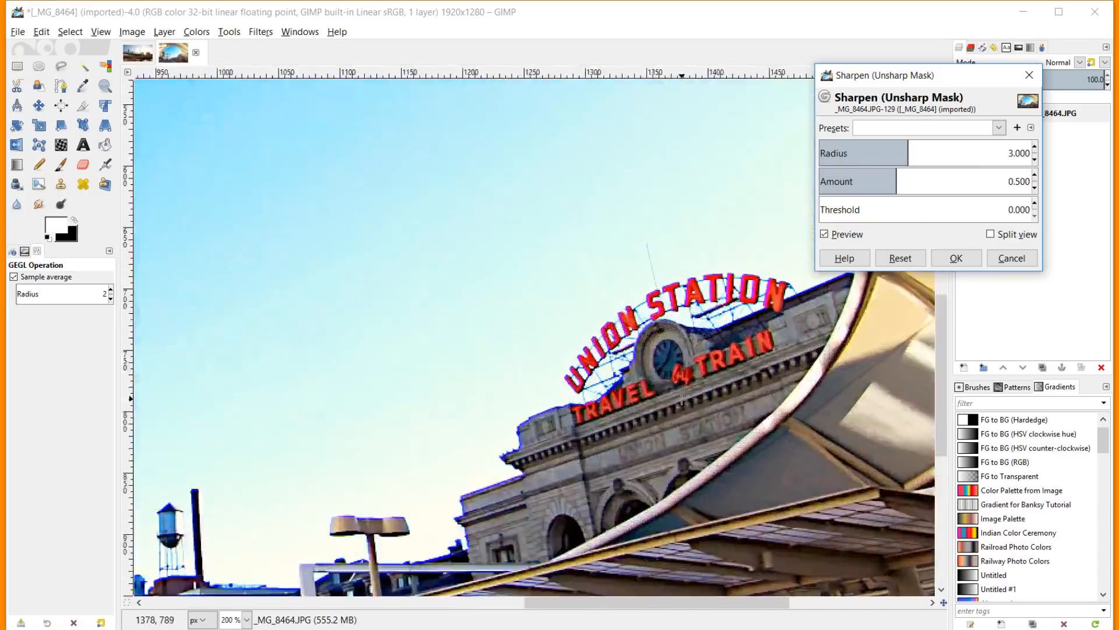
key("plus")
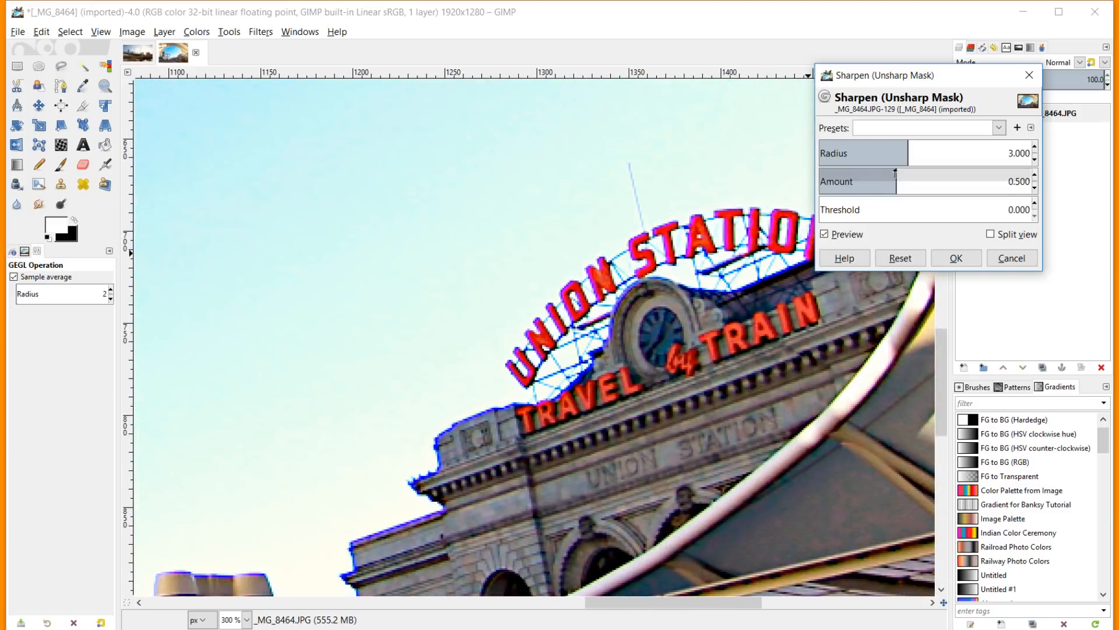
left_click_drag(895, 174, 917, 150)
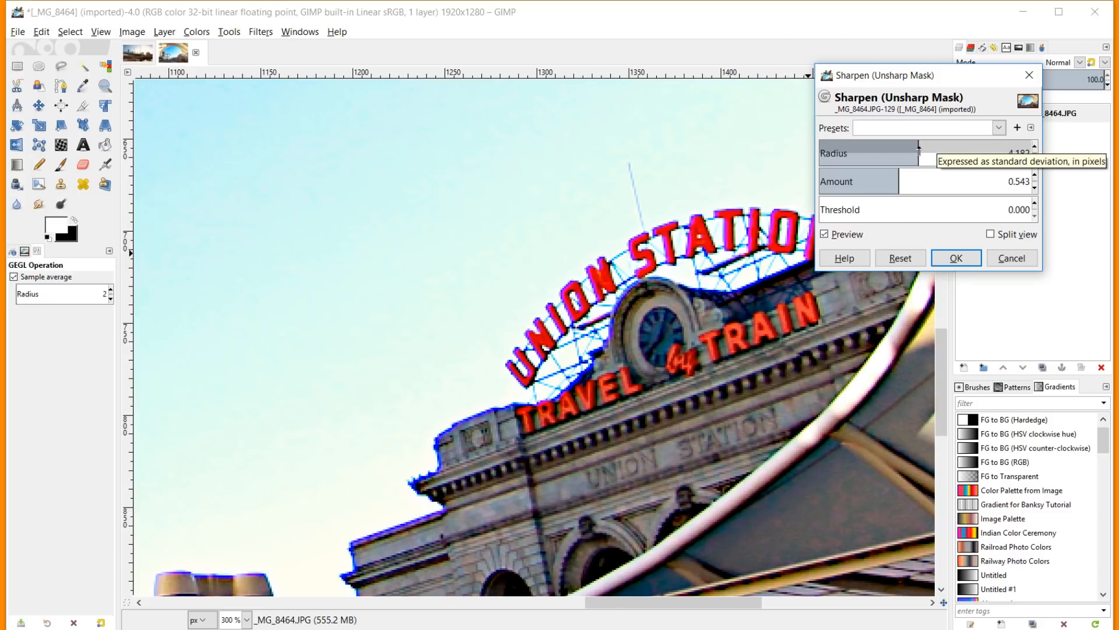
left_click(832, 233)
left_click(832, 234)
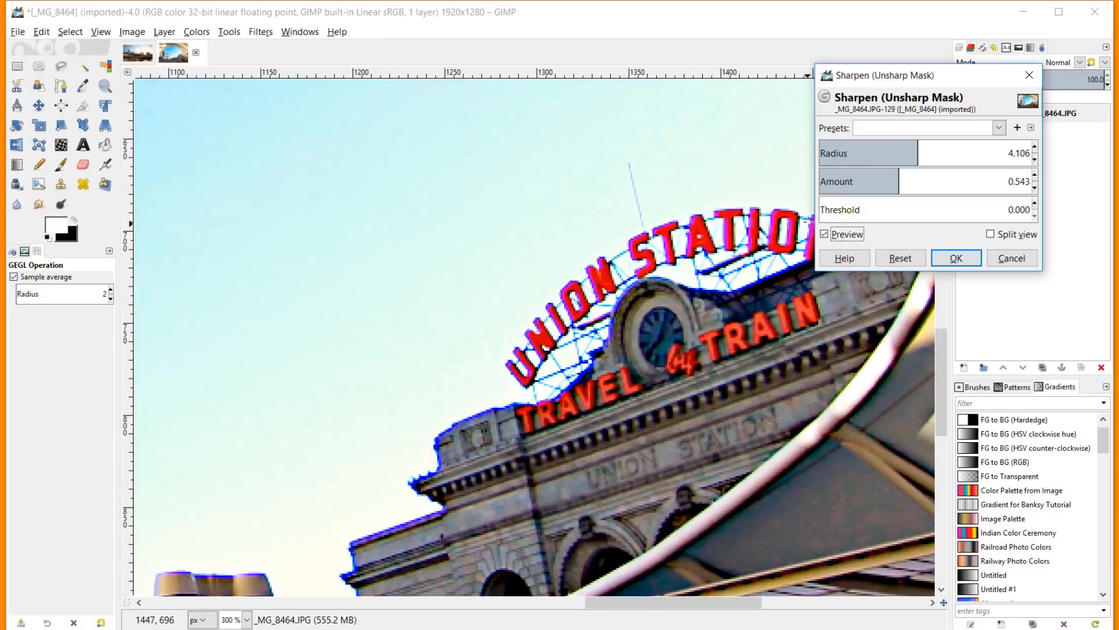
Compare the whole photo with and without sharpening, set the radius to 3.596, and apply the Unsharp Mask
scroll(493, 373, "down", 5)
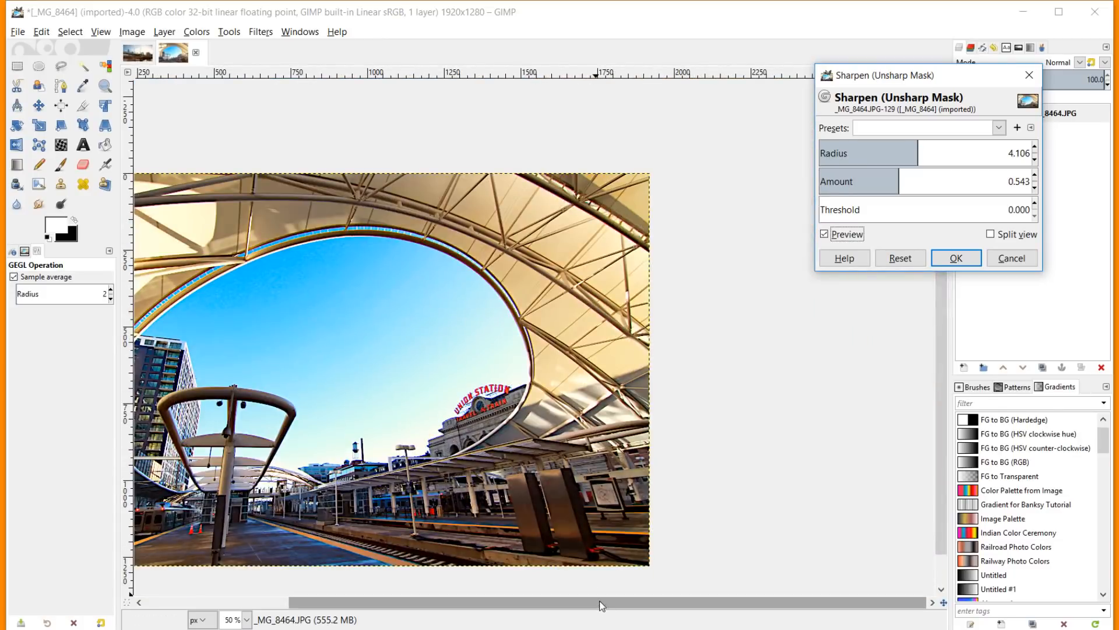
left_click_drag(599, 604, 478, 600)
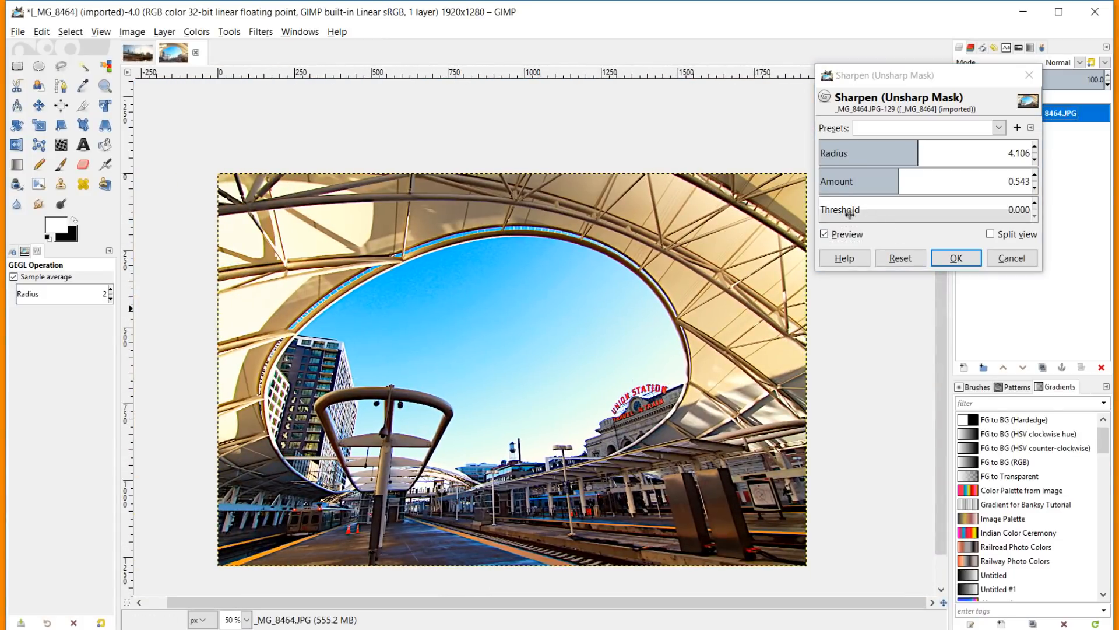
left_click(825, 234)
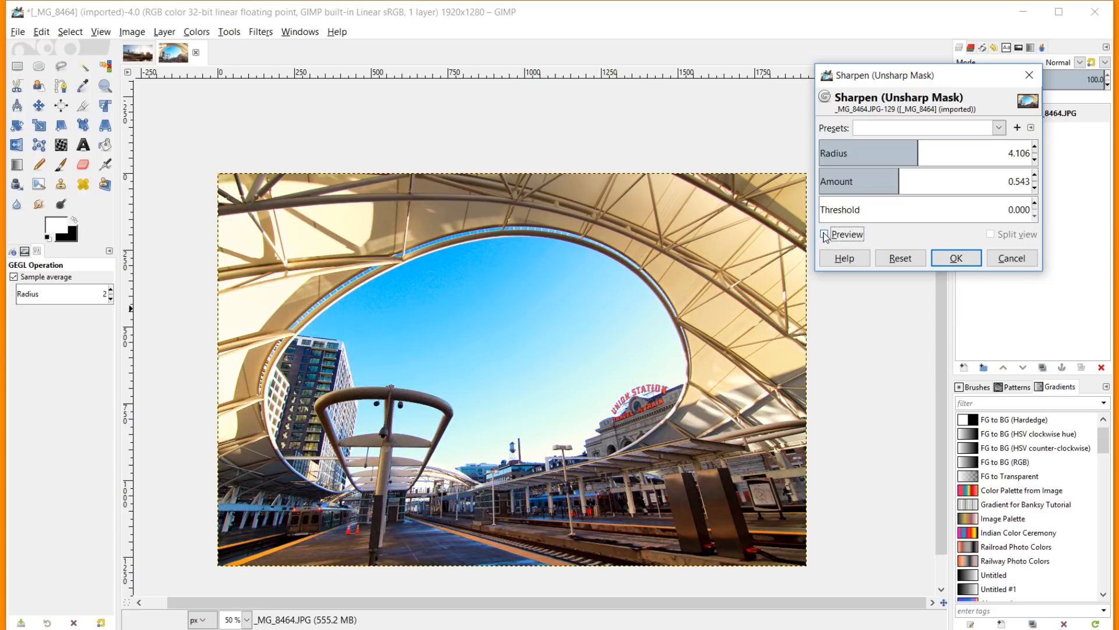
left_click(824, 234)
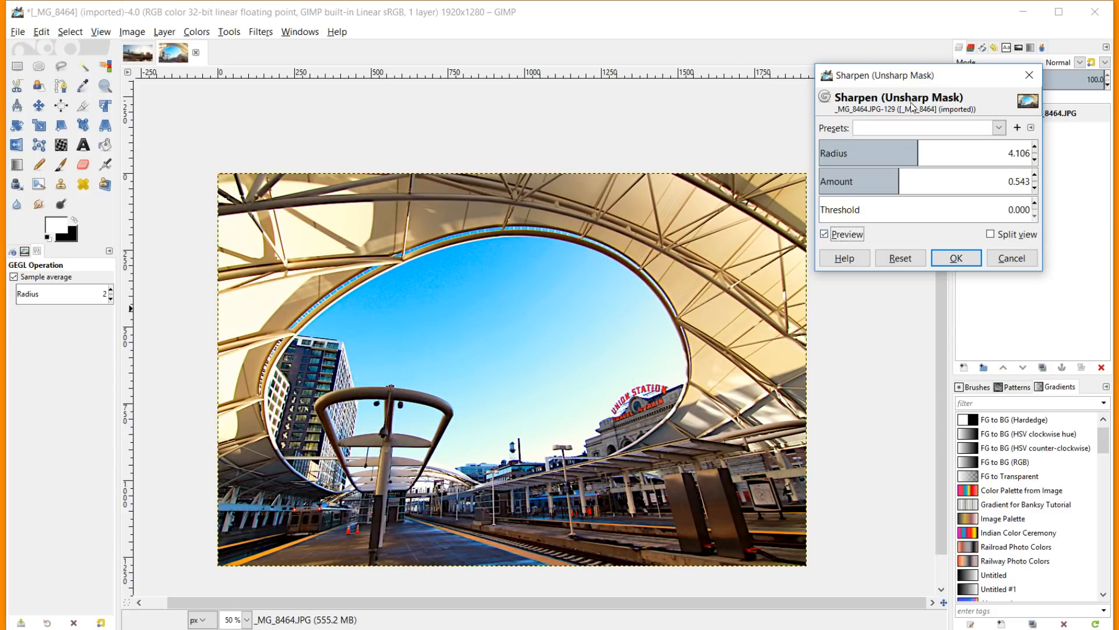
left_click_drag(917, 145, 916, 147)
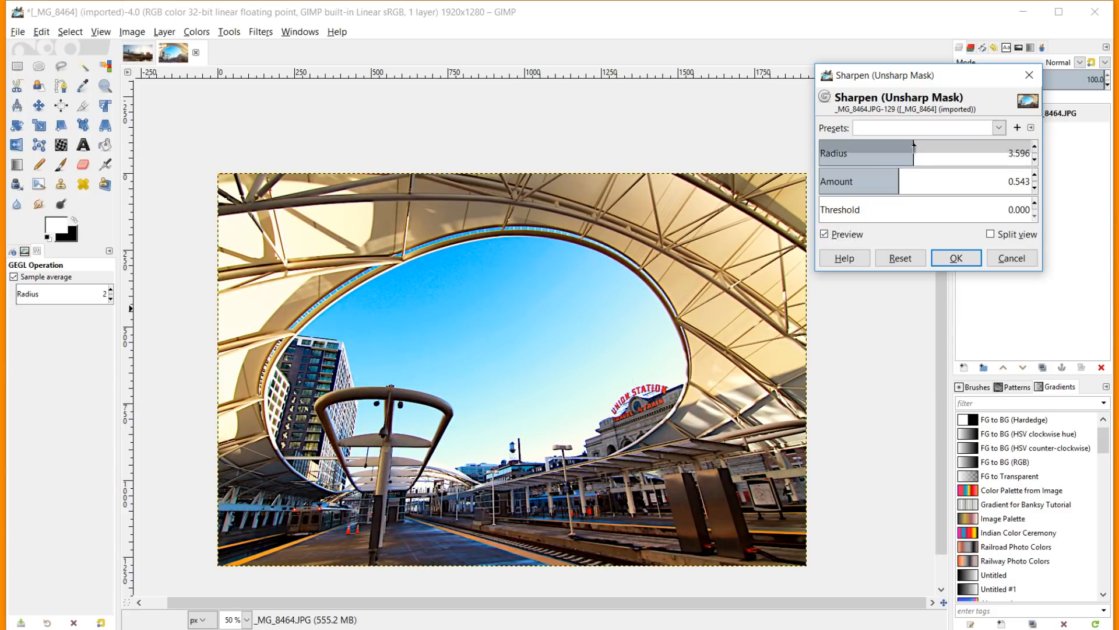
left_click(937, 263)
scroll(475, 379, "down", 1)
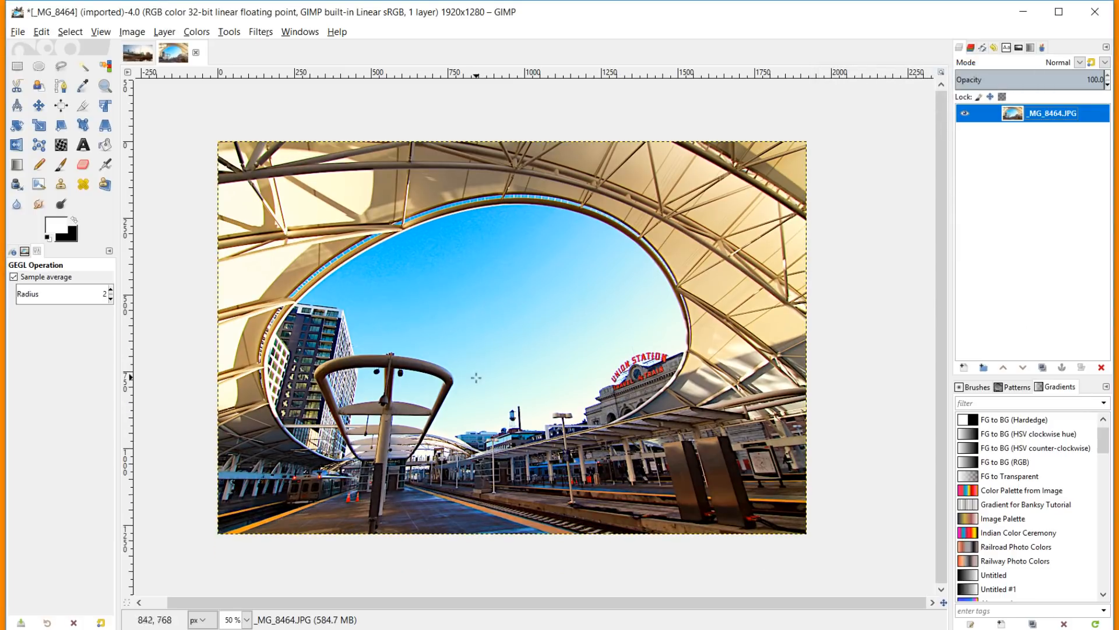
Add a transparent 1920 x 1280 px layer named Vignette above the photo and start the Vignette filter on it
left_click(964, 368)
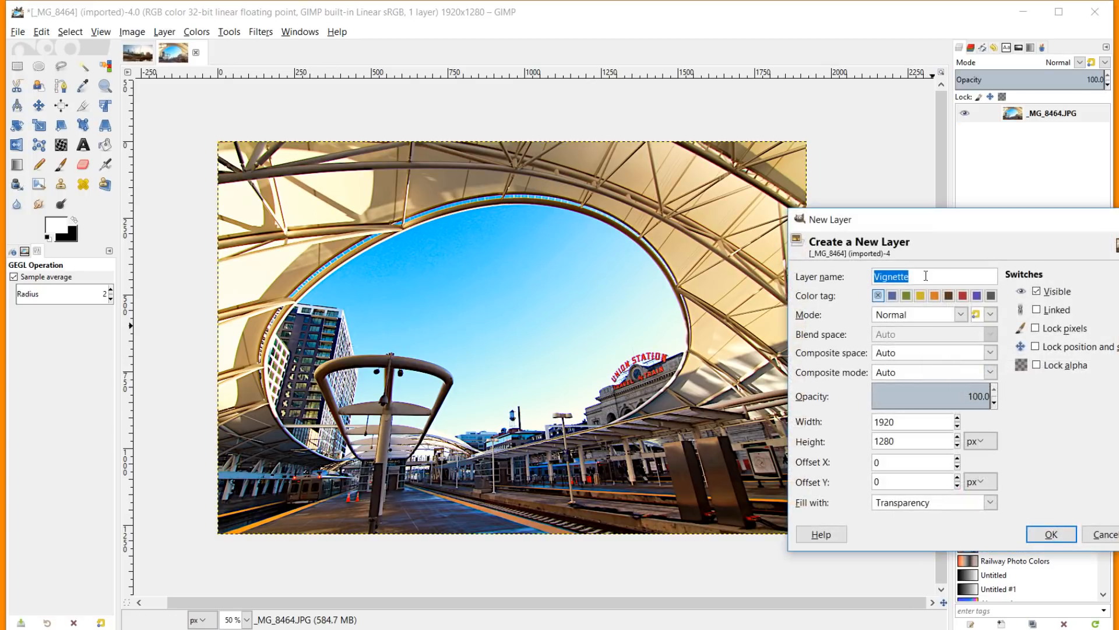
left_click(1051, 534)
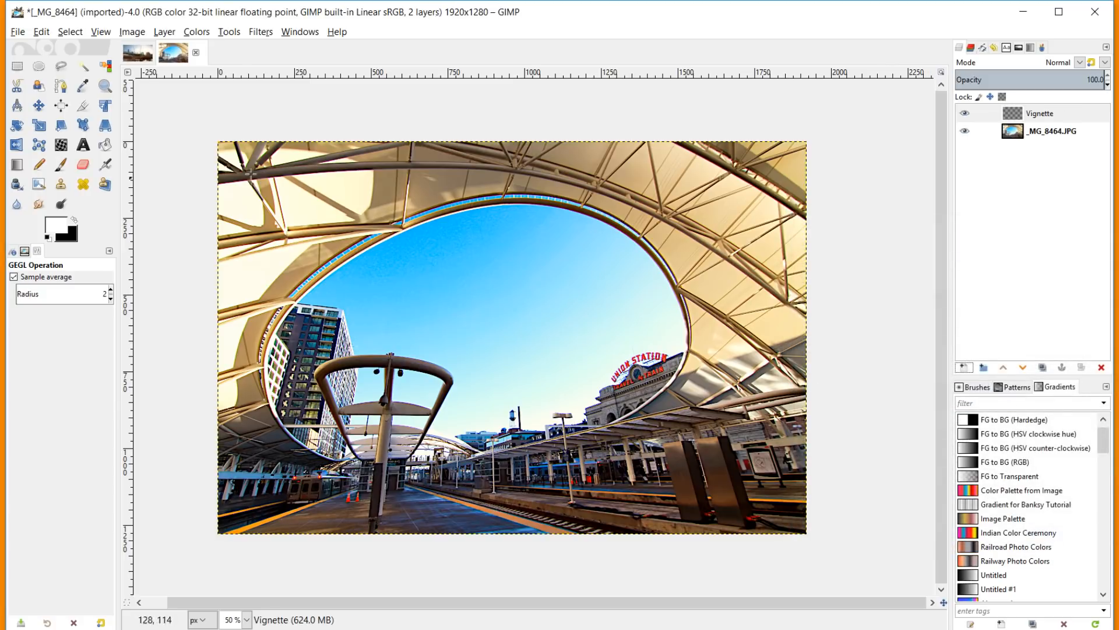
left_click(267, 34)
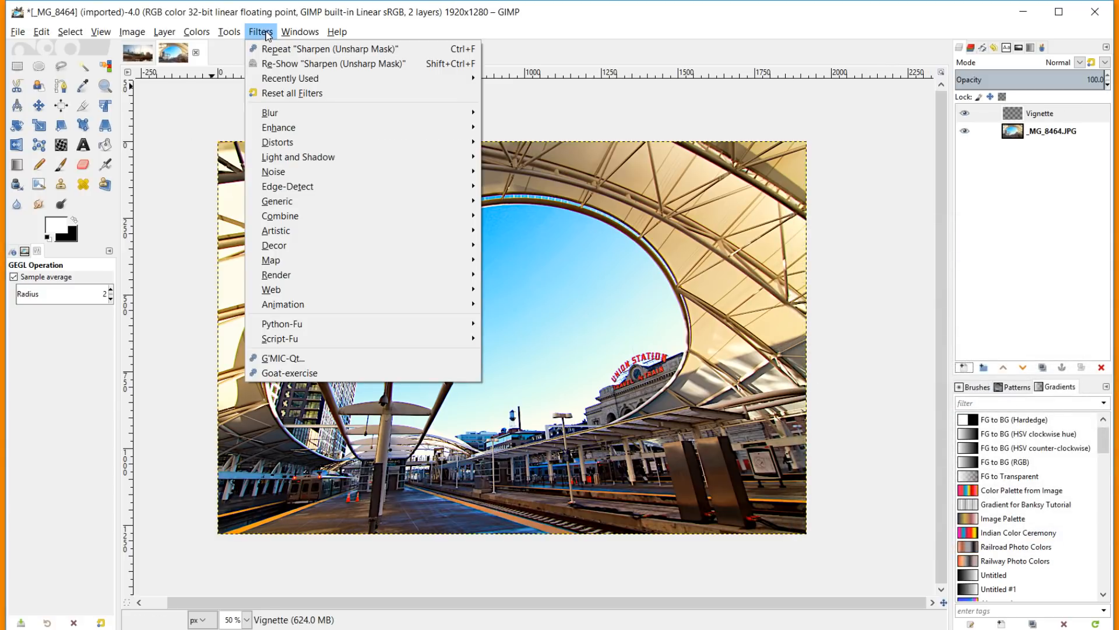
mouse_move(328, 159)
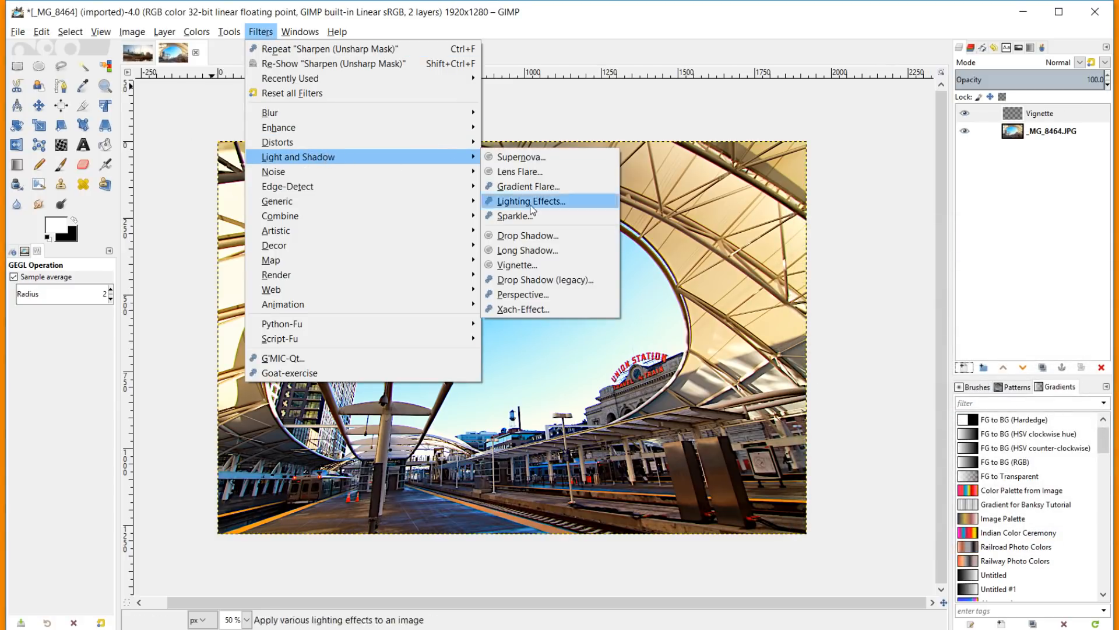
left_click(517, 265)
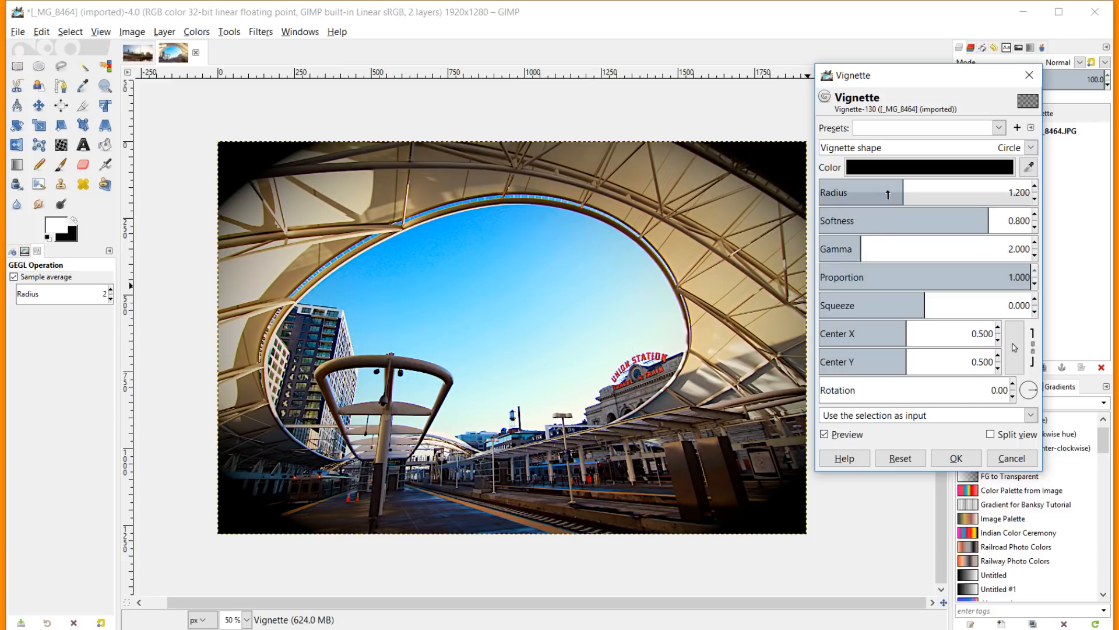
Set the vignette's radius to 1.413 and softness to 0.347, compare it without the preview, and apply it
left_click_drag(898, 188, 912, 187)
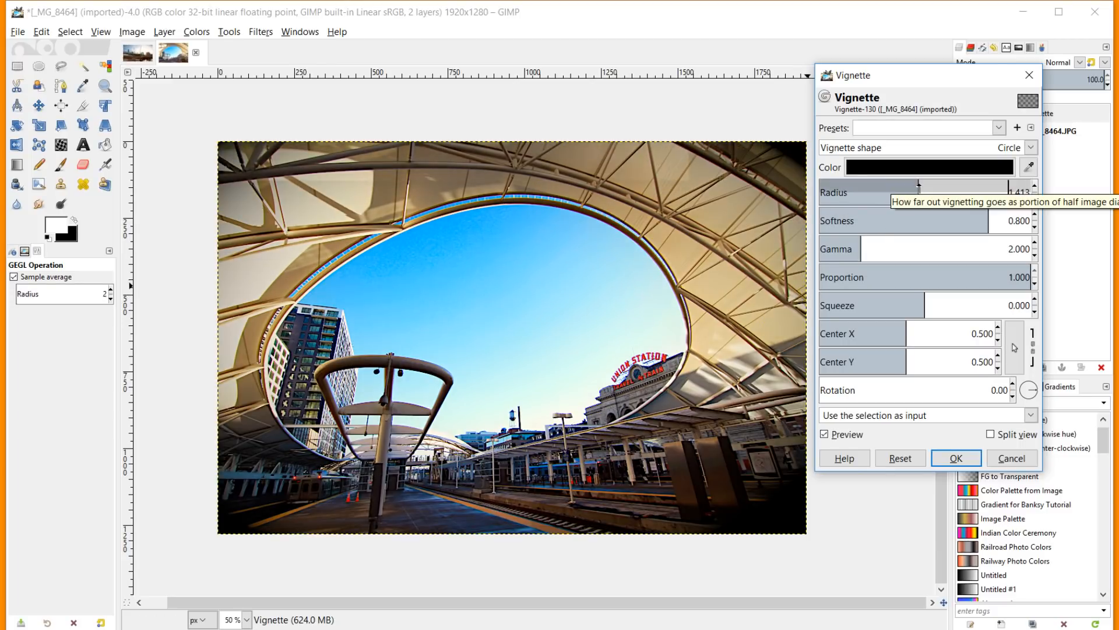
left_click_drag(913, 187, 919, 188)
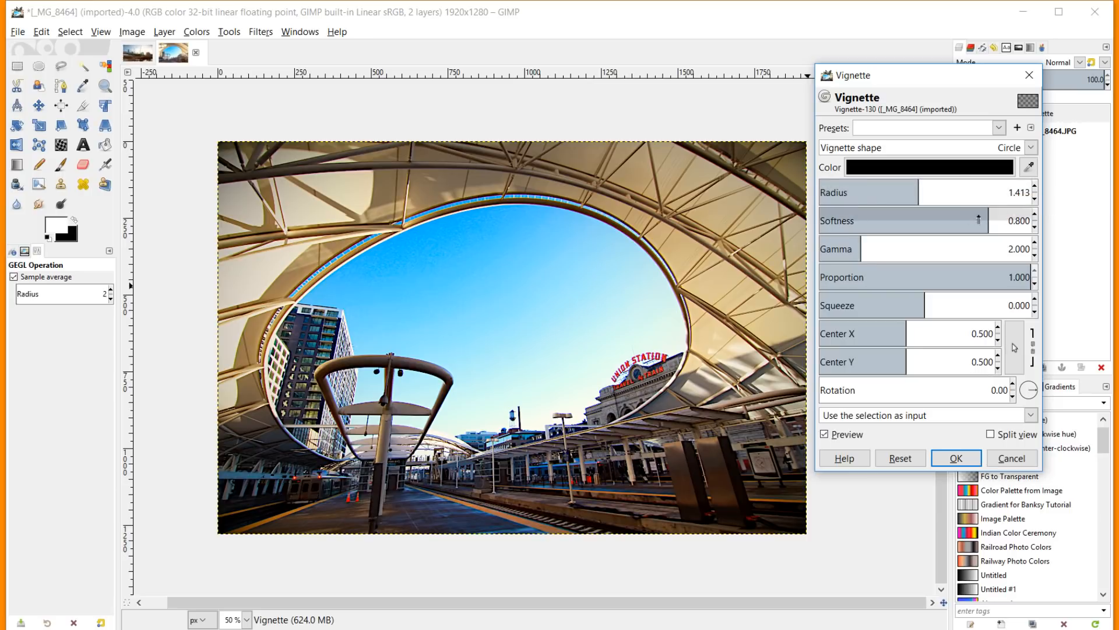
left_click_drag(979, 219, 893, 221)
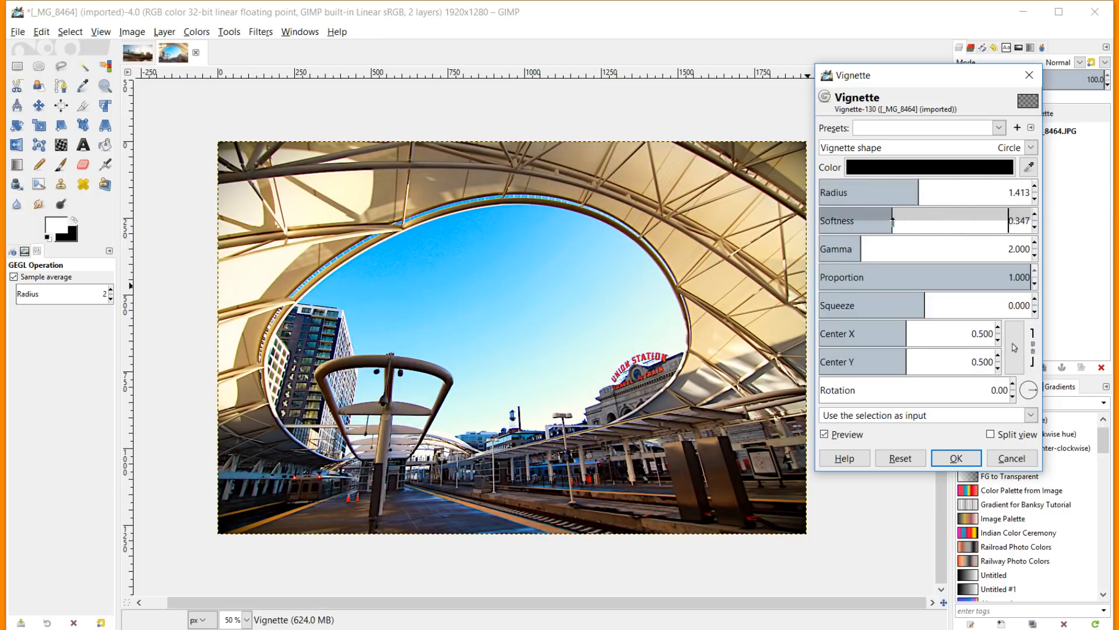
left_click(824, 435)
left_click(824, 435)
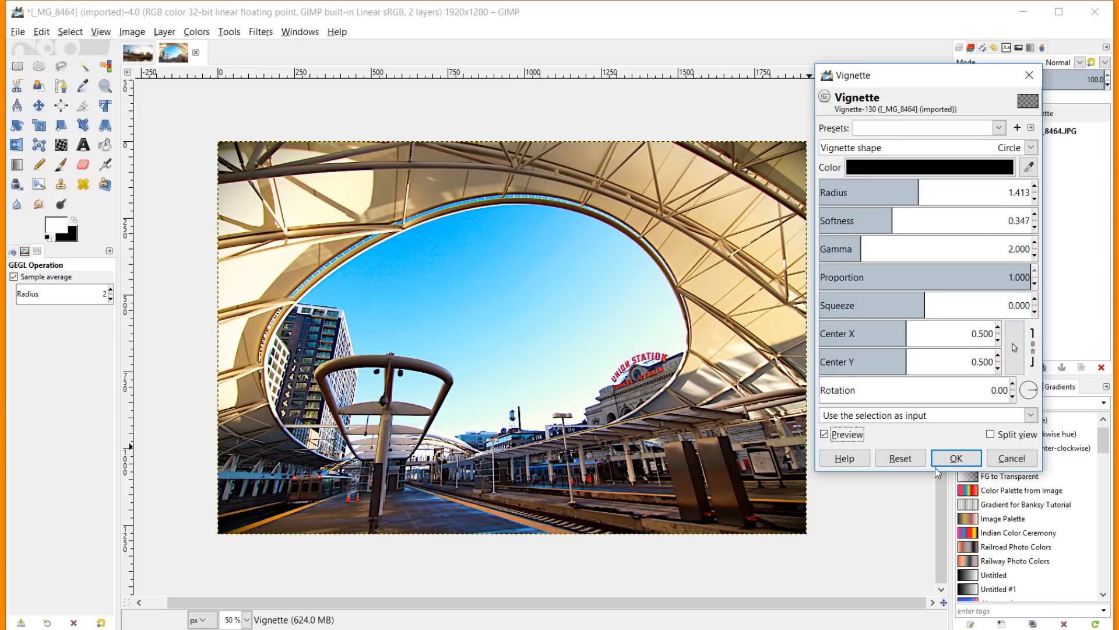
left_click(957, 460)
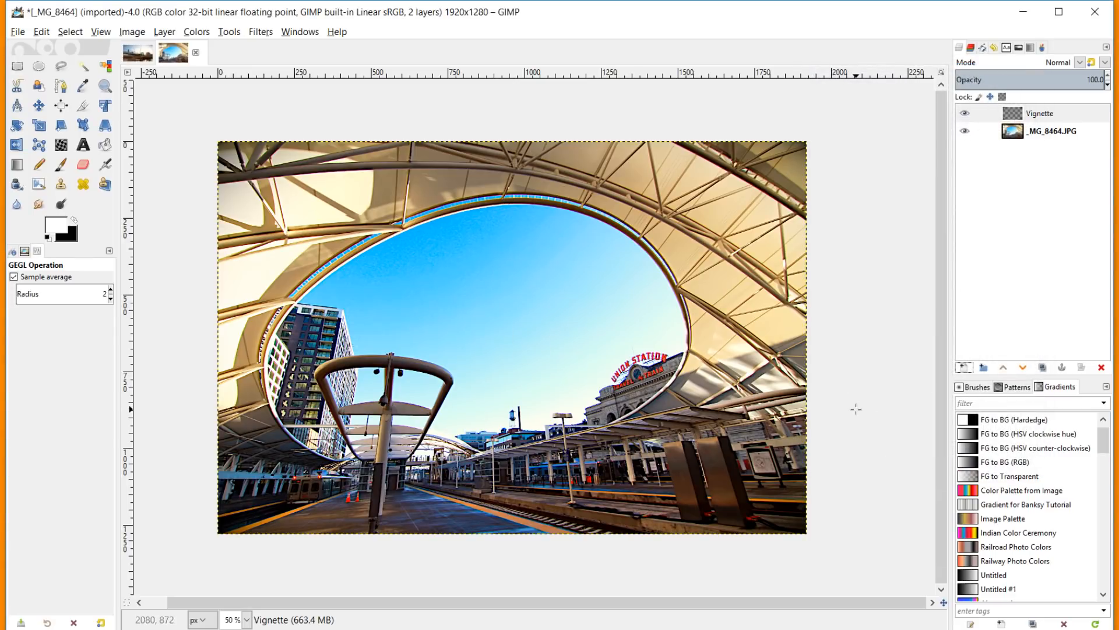
Sharpen the Main layer of the _MG_8383 bridge photo using Unsharp Mask with radius 3.000 and amount 0.500, comparing it without the preview
left_click(137, 52)
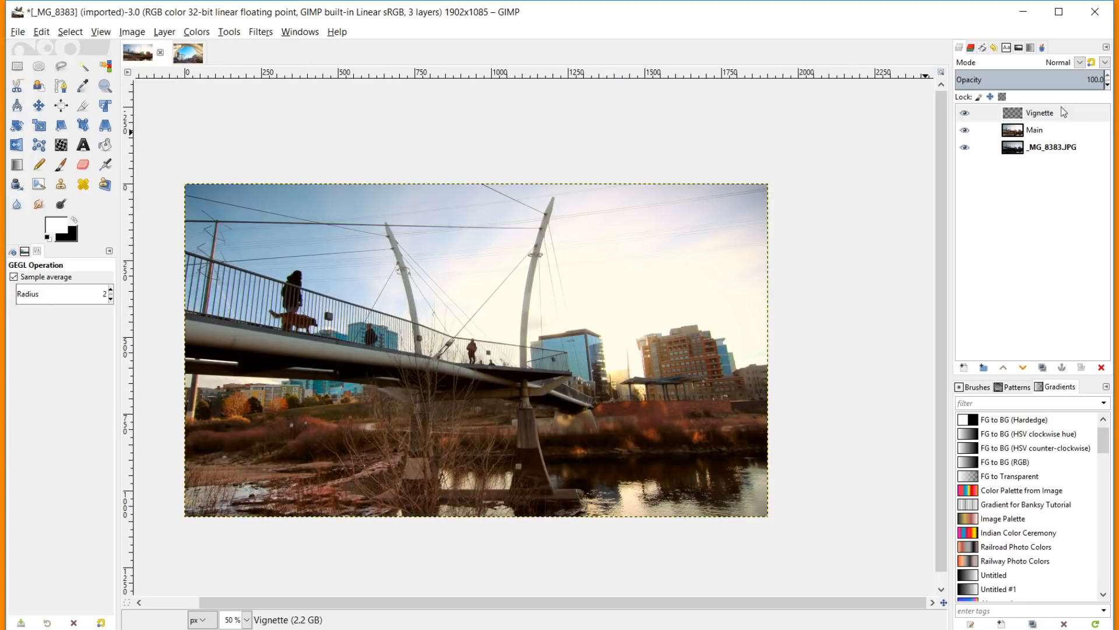
left_click(1024, 130)
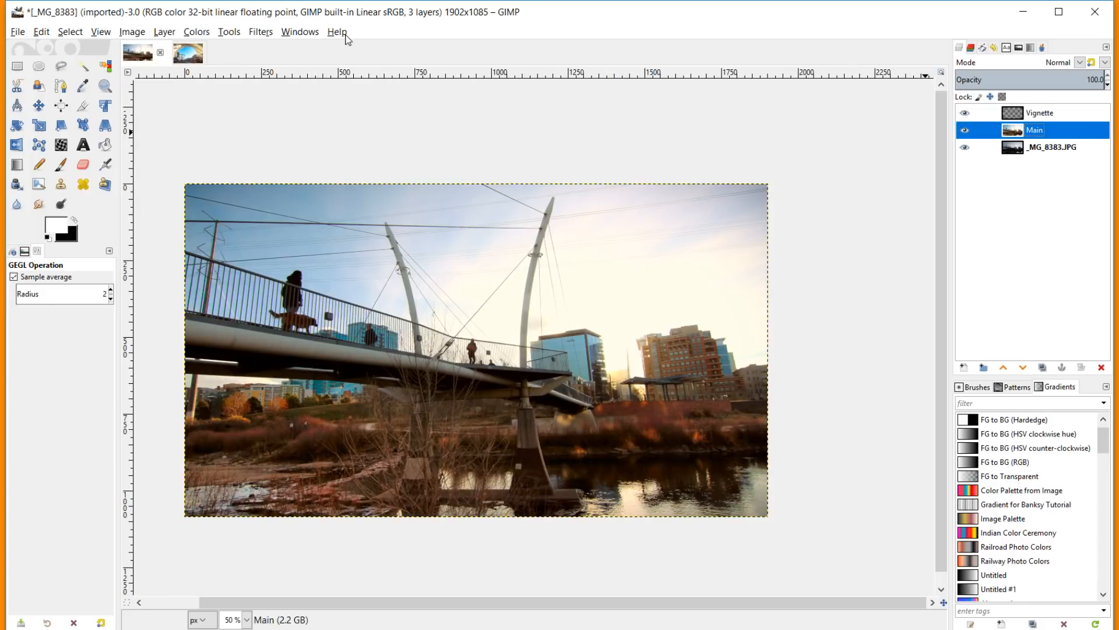
left_click(226, 31)
mouse_move(260, 32)
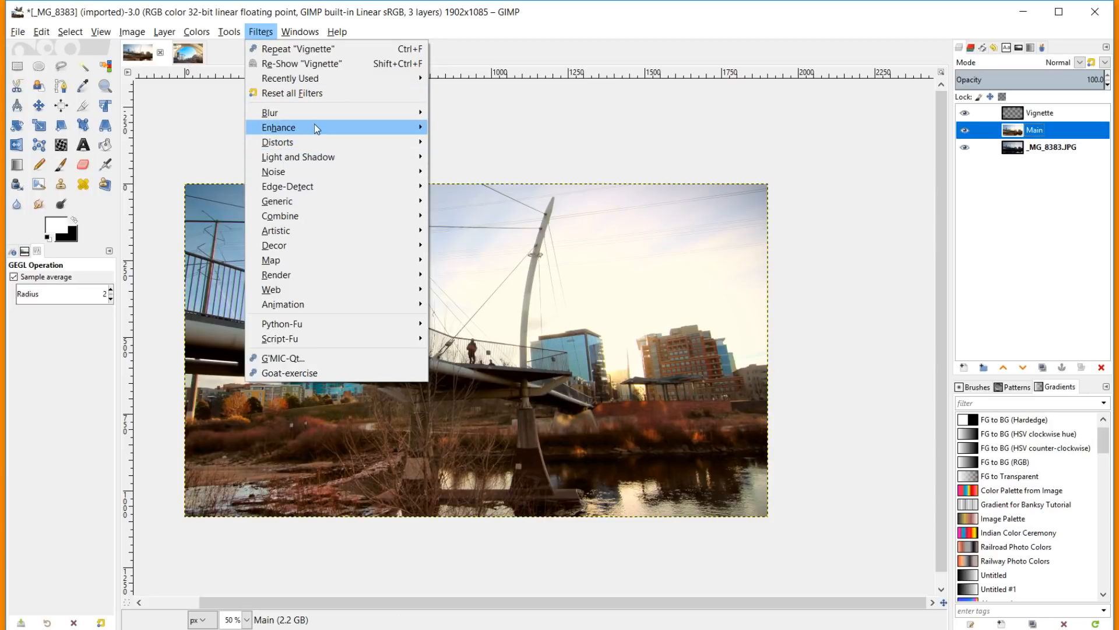
mouse_move(319, 128)
left_click(554, 216)
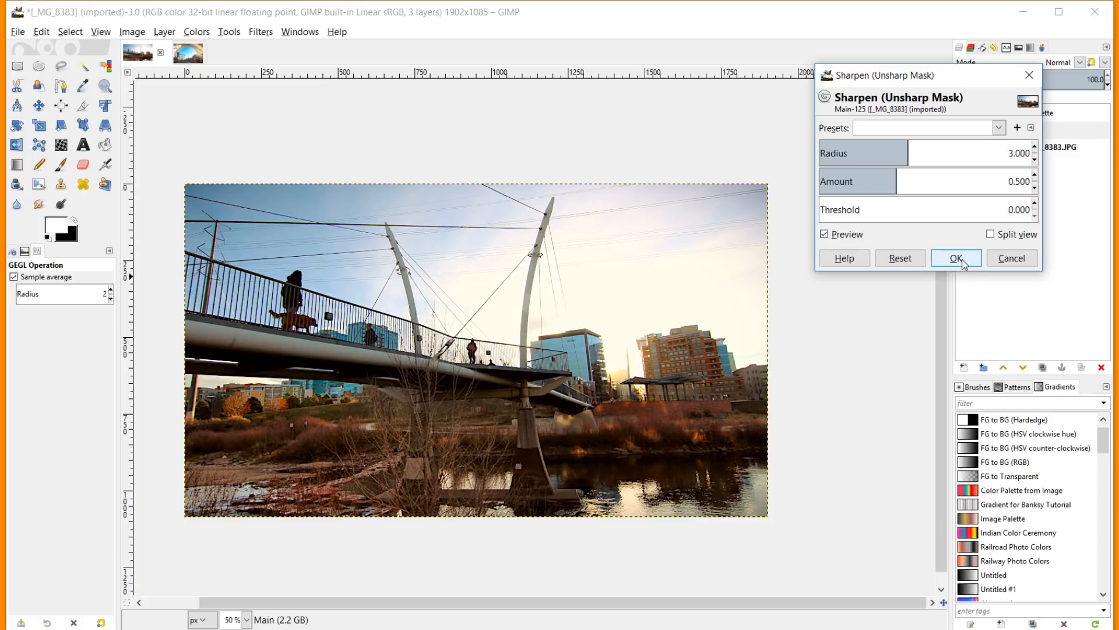
left_click(824, 234)
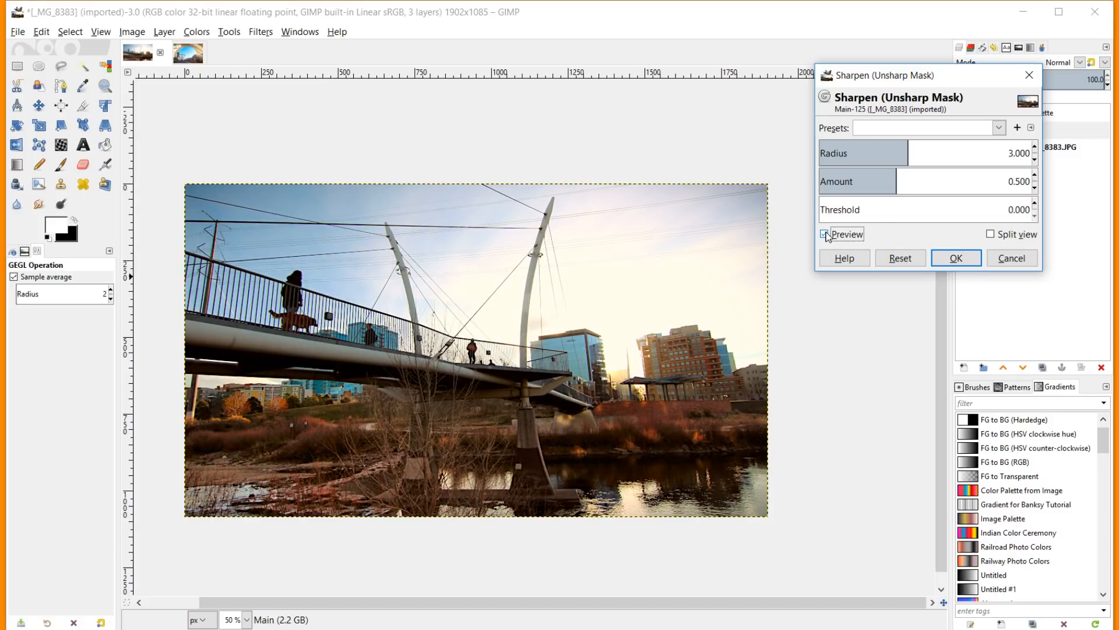
left_click(824, 234)
left_click(955, 259)
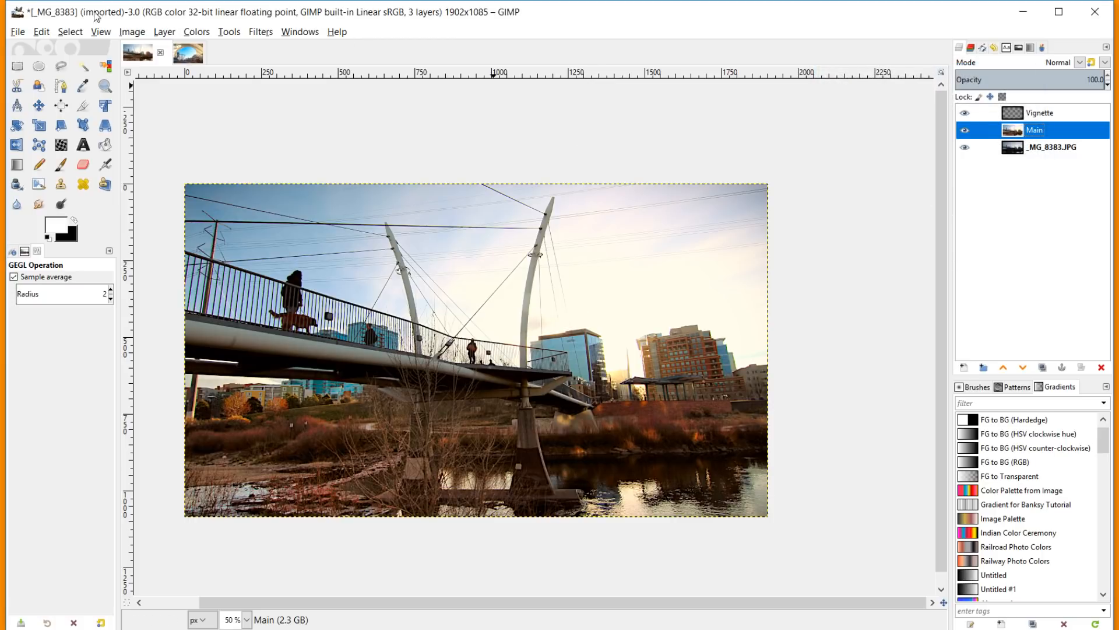
Export the bridge photo to the Live Stream Photos folder as Bridge Photo.JPG with JPEG quality 70
left_click(18, 31)
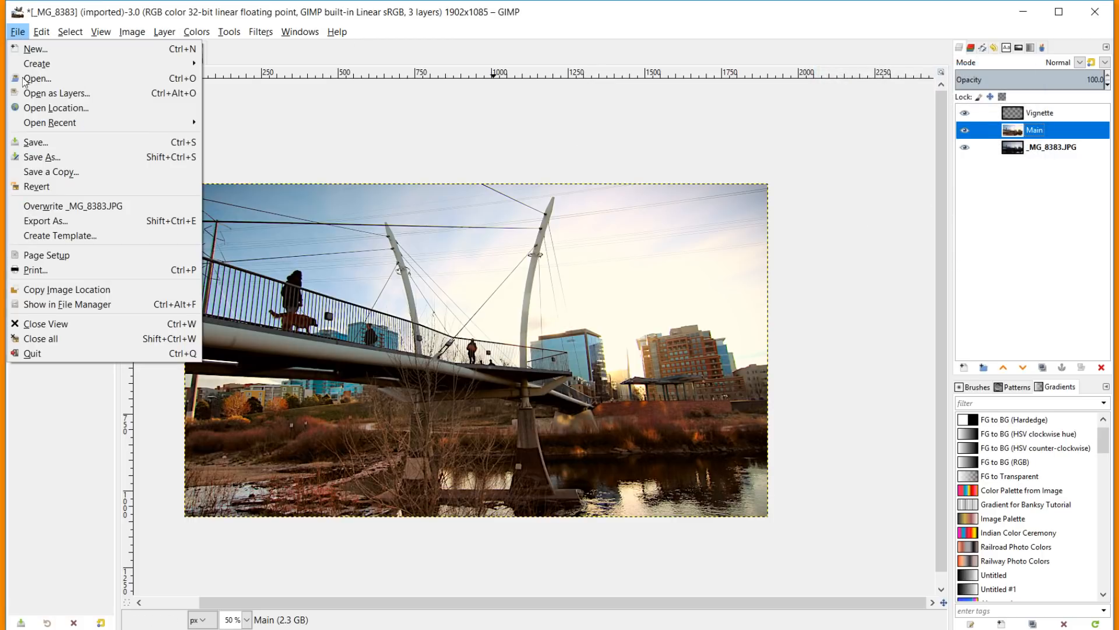
left_click(45, 220)
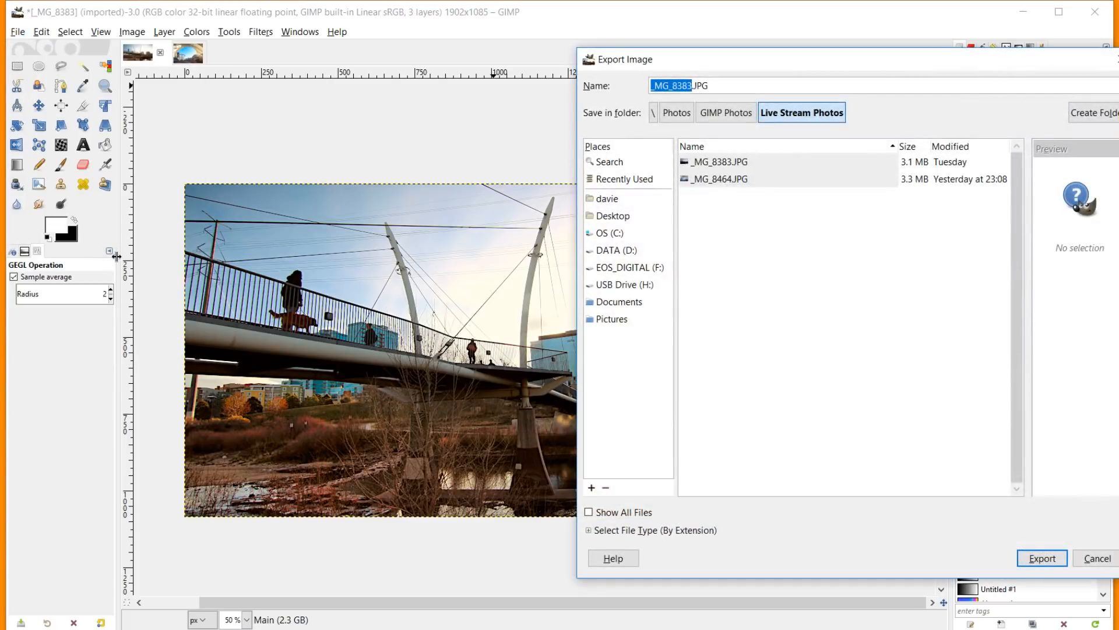
type("Bridge Photo")
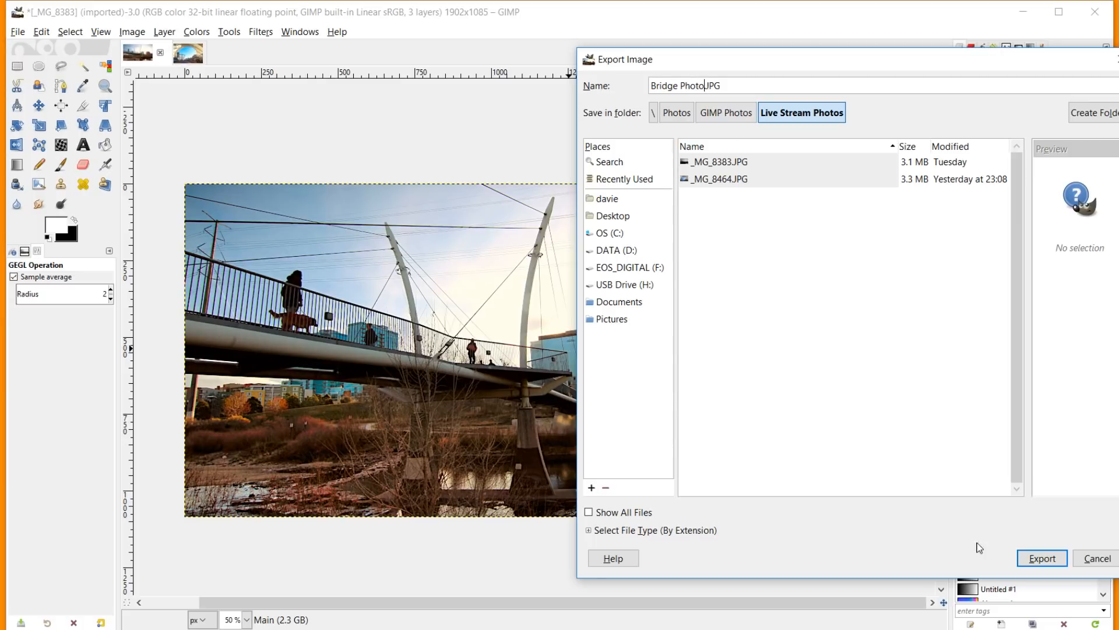
left_click(1027, 557)
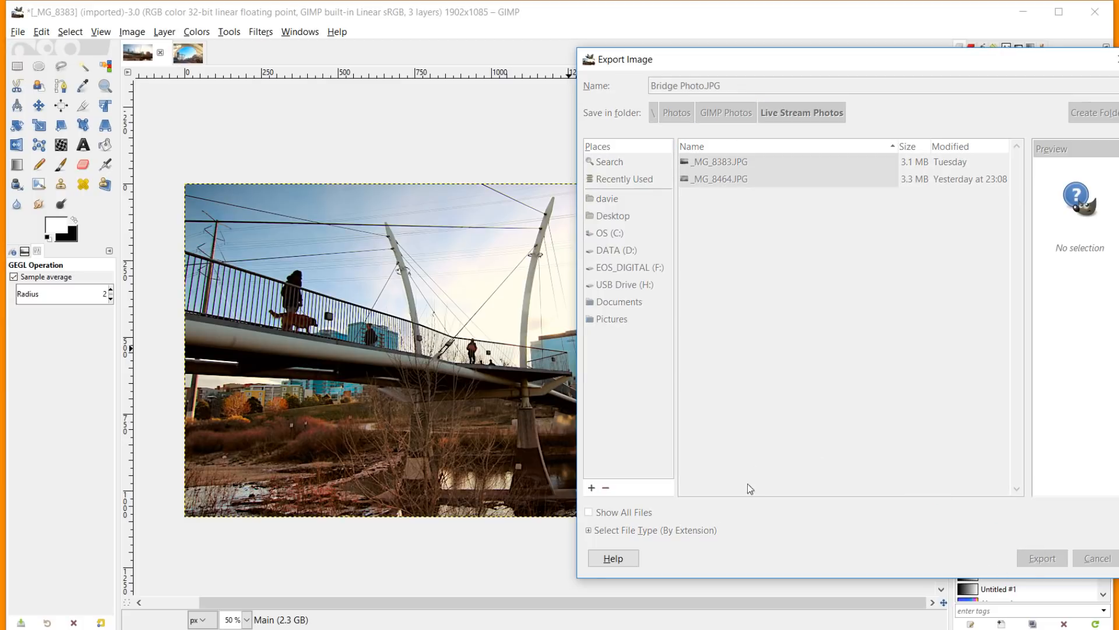
left_click_drag(592, 290, 625, 289)
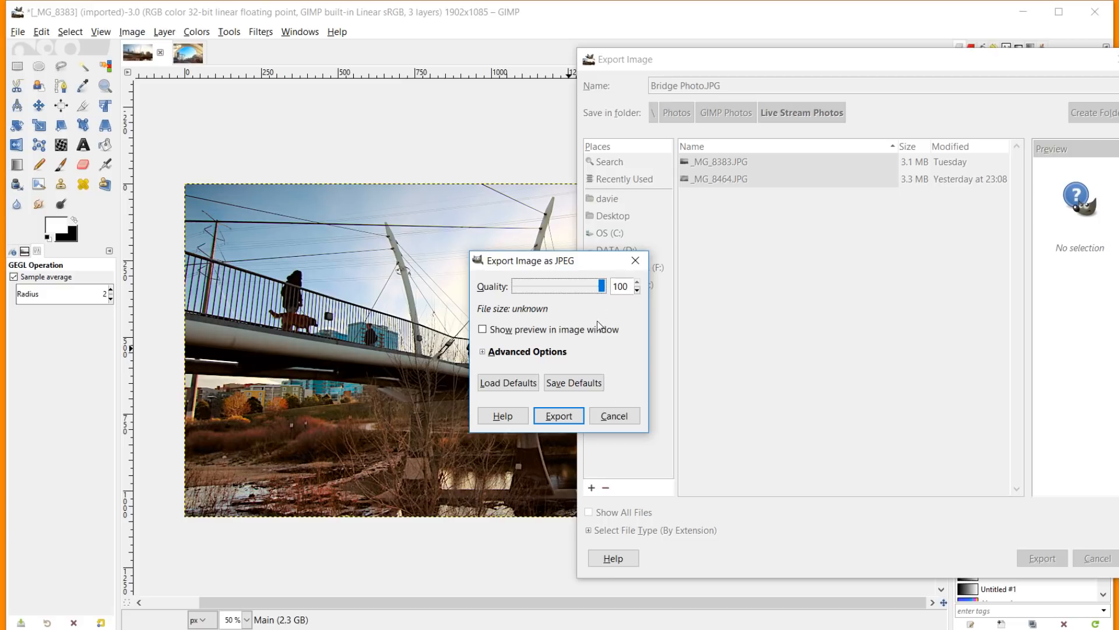
key("Tab")
type("70")
left_click(568, 418)
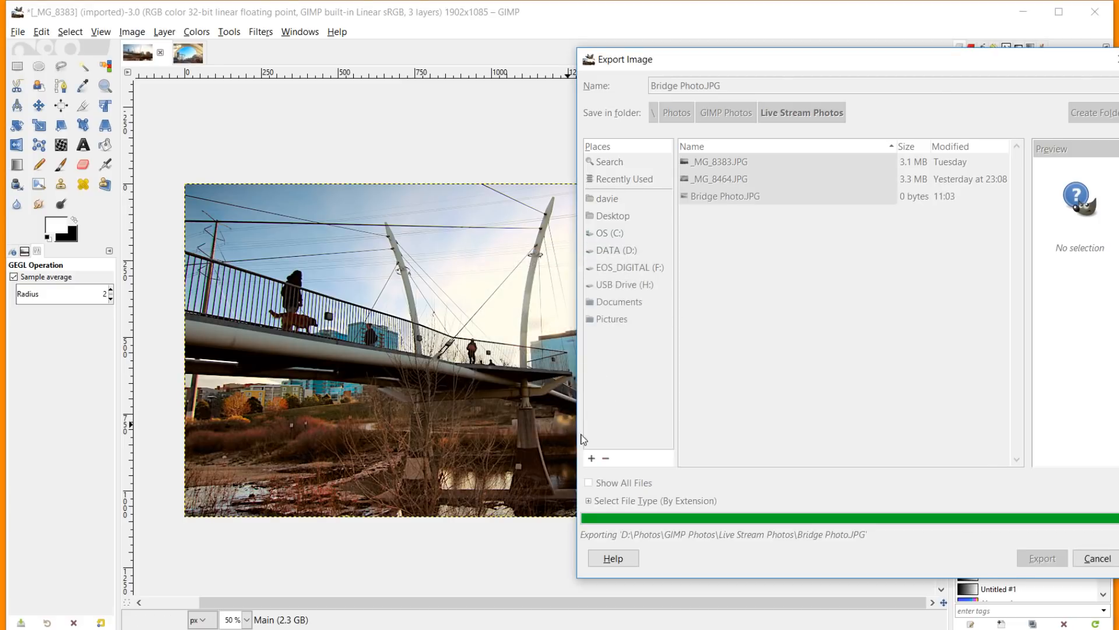
Export the _MG_8464 photo to the Live Stream Photos folder as Union Station Architecture.JPG with JPEG quality 70
left_click(188, 59)
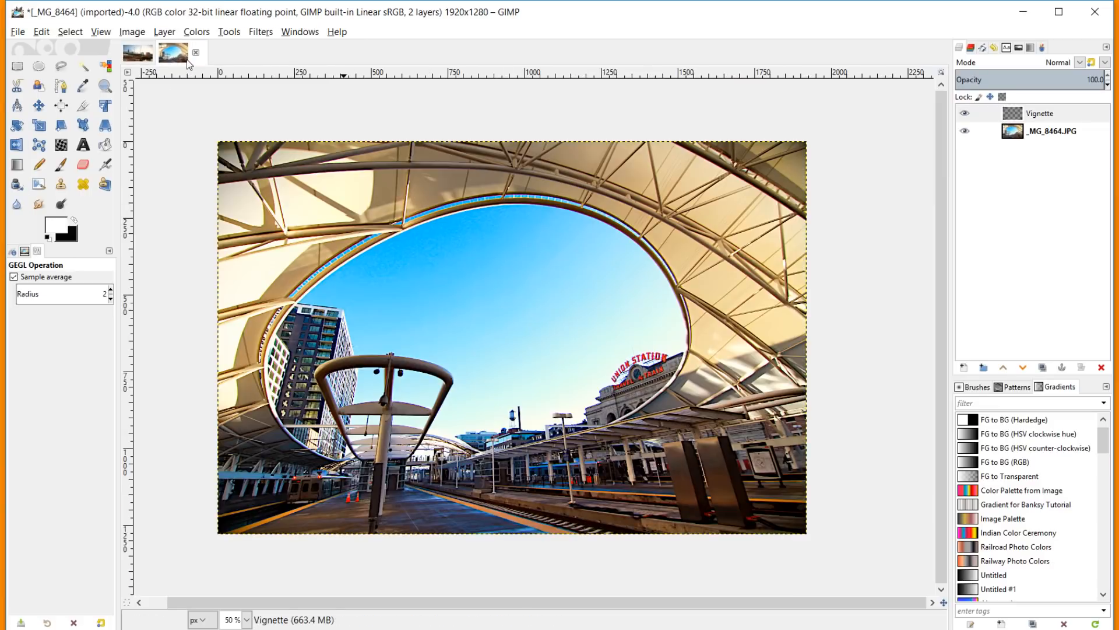
left_click(18, 32)
left_click(68, 225)
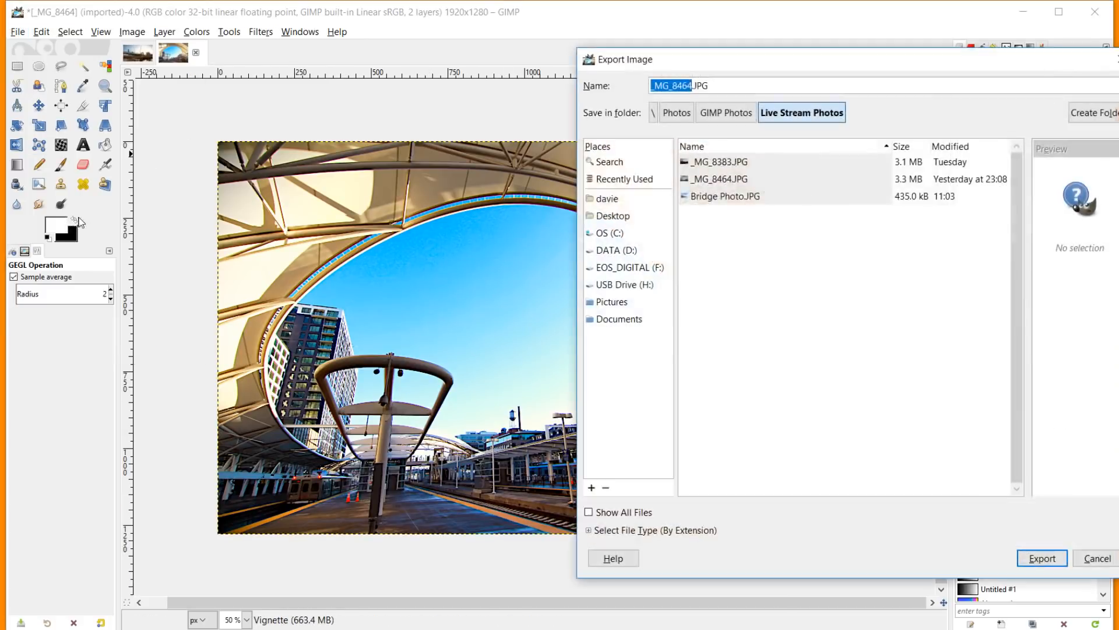
type("Union Station A")
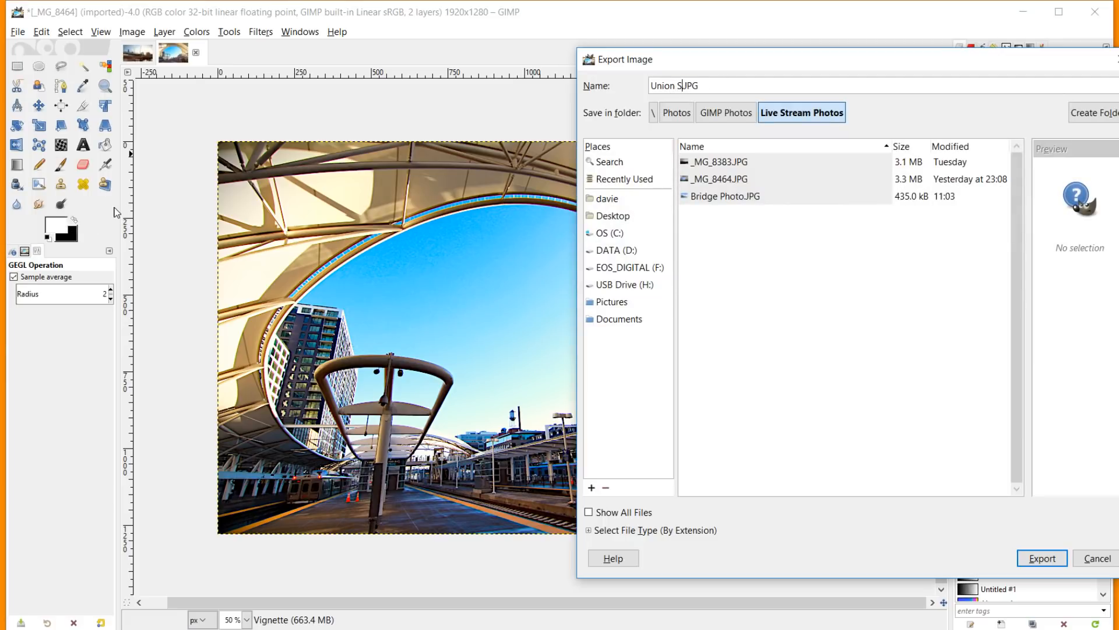
type("rchitecture")
left_click(1040, 557)
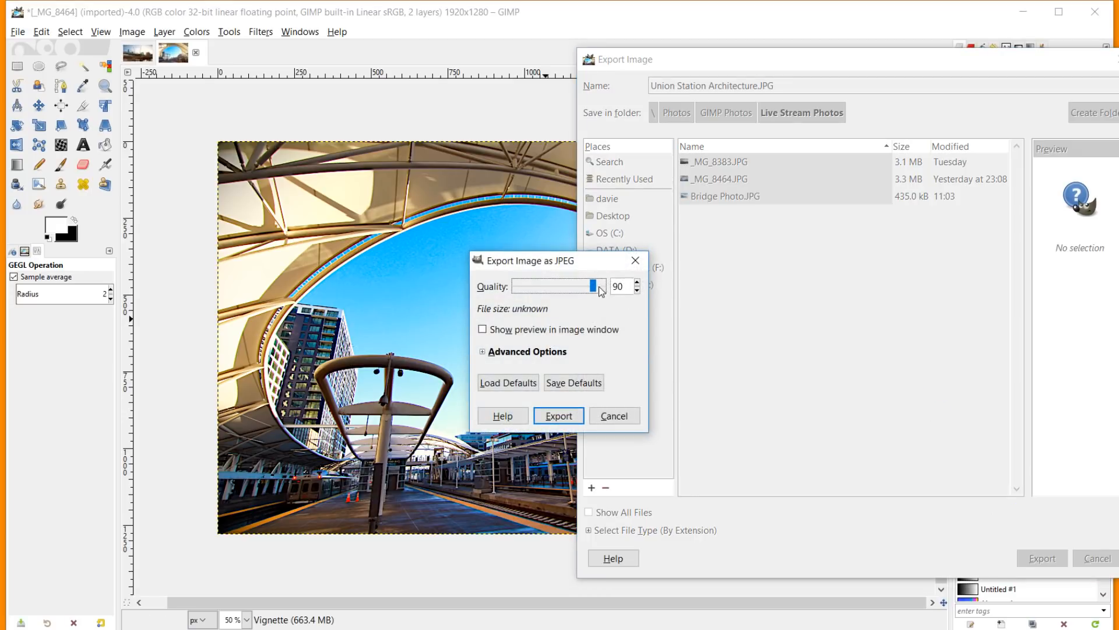
left_click_drag(593, 286, 582, 288)
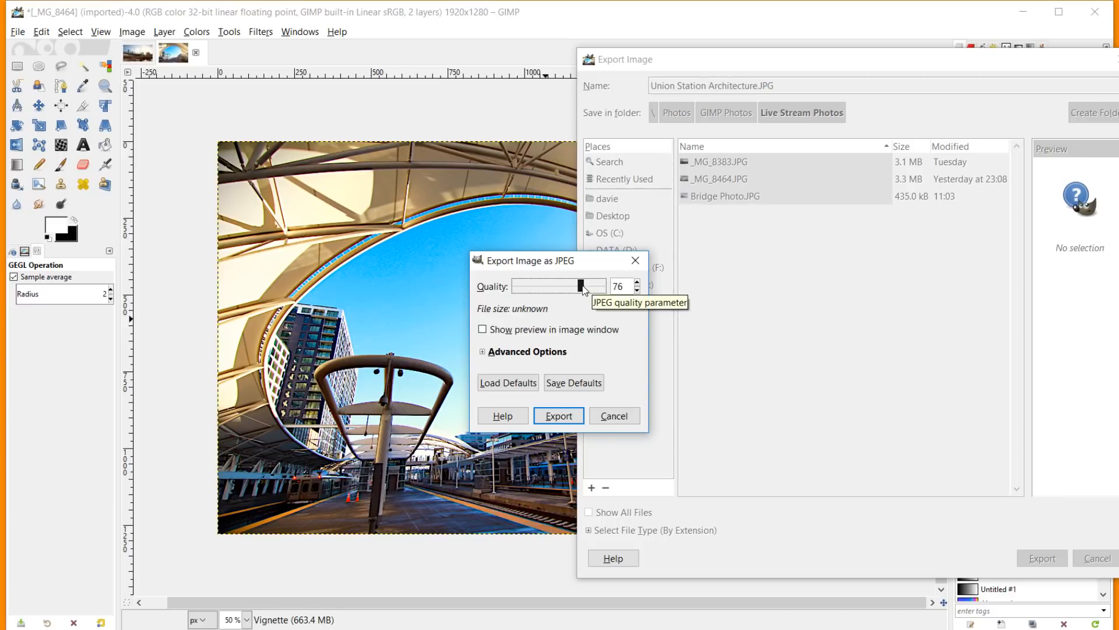
double_click(619, 286)
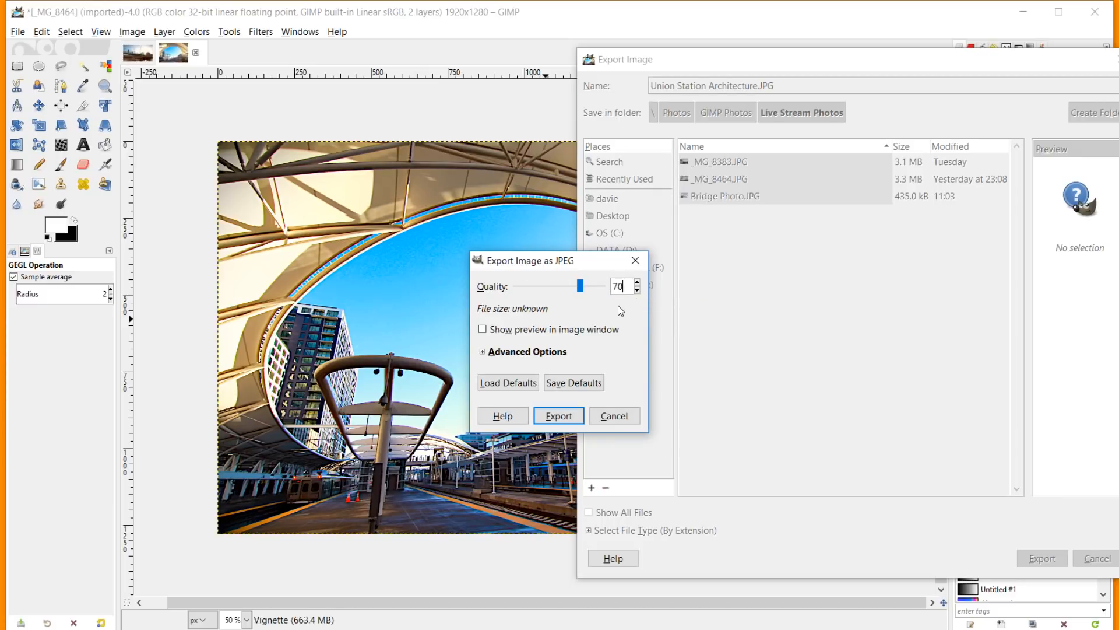
left_click(564, 418)
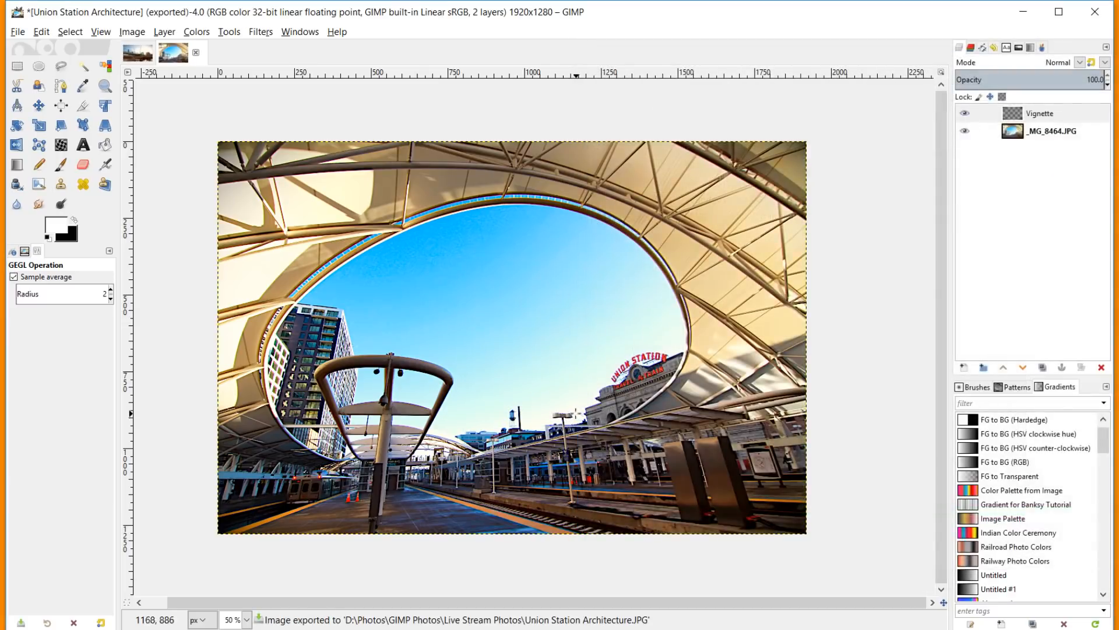